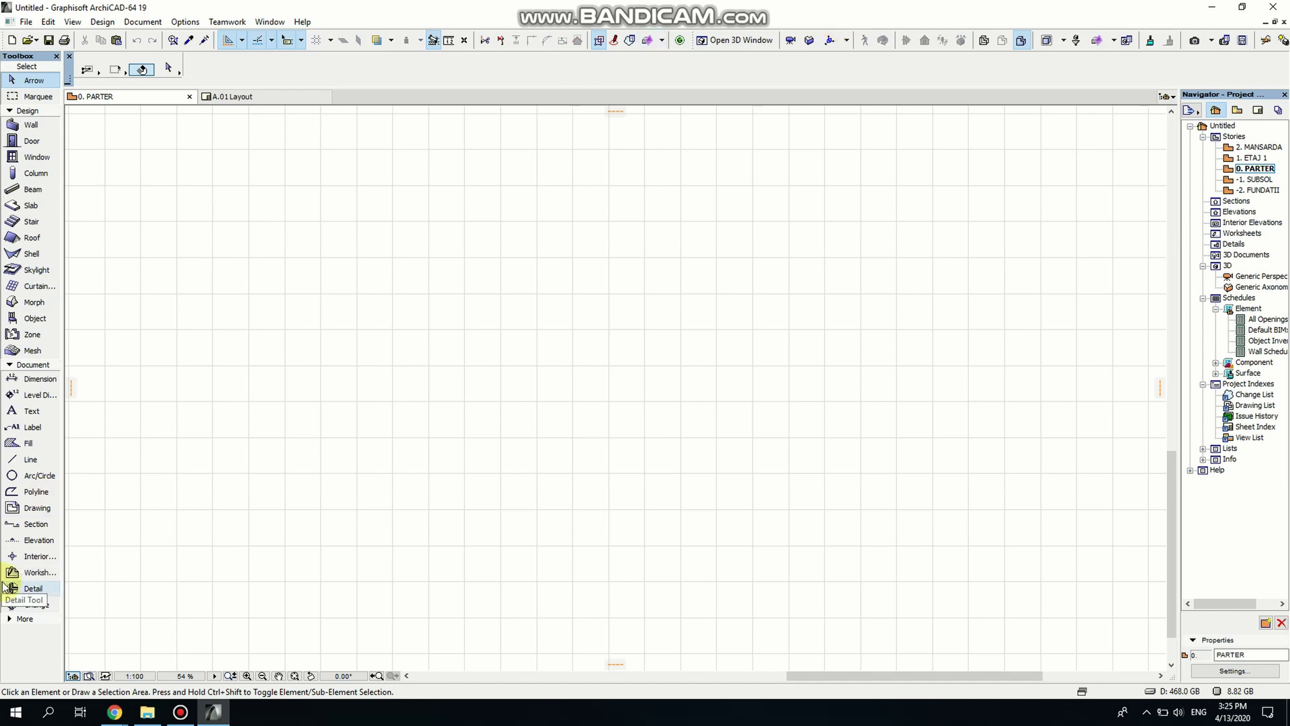
- Draw a horizontal building section line across the PARTER floor plan, with the viewing side facing up
click(37, 528)
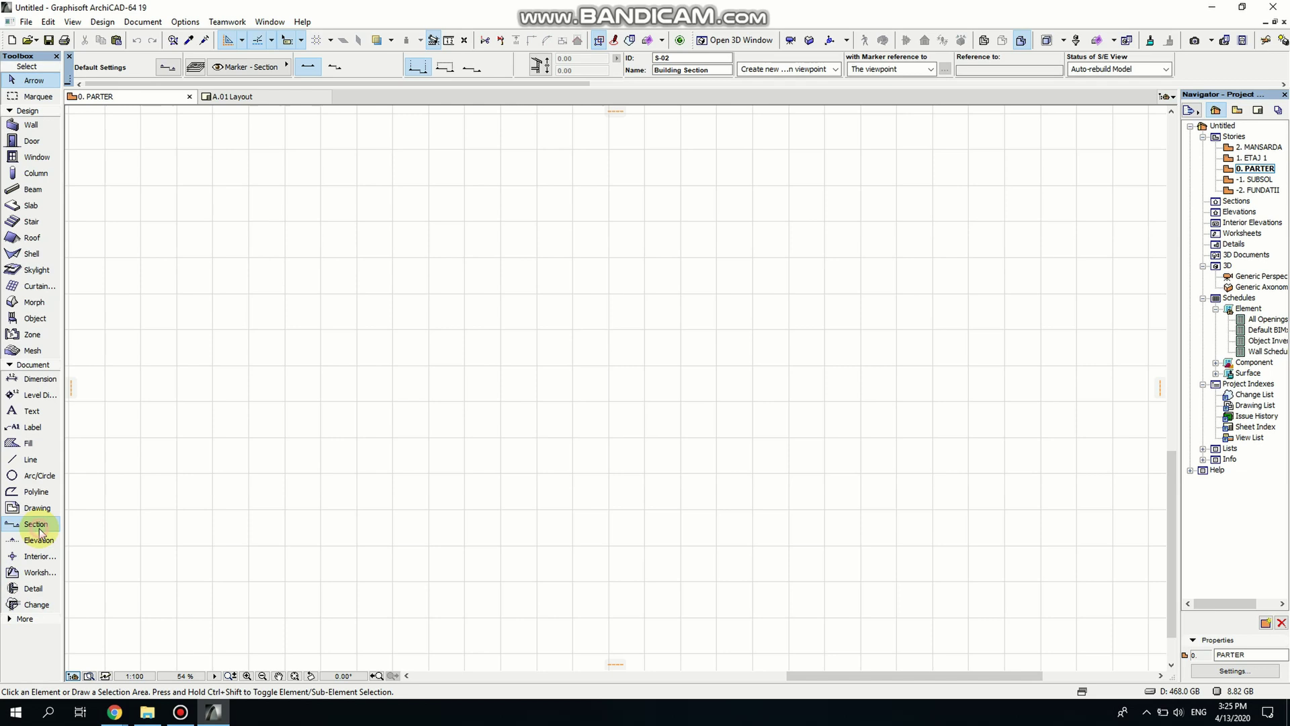
click(354, 473)
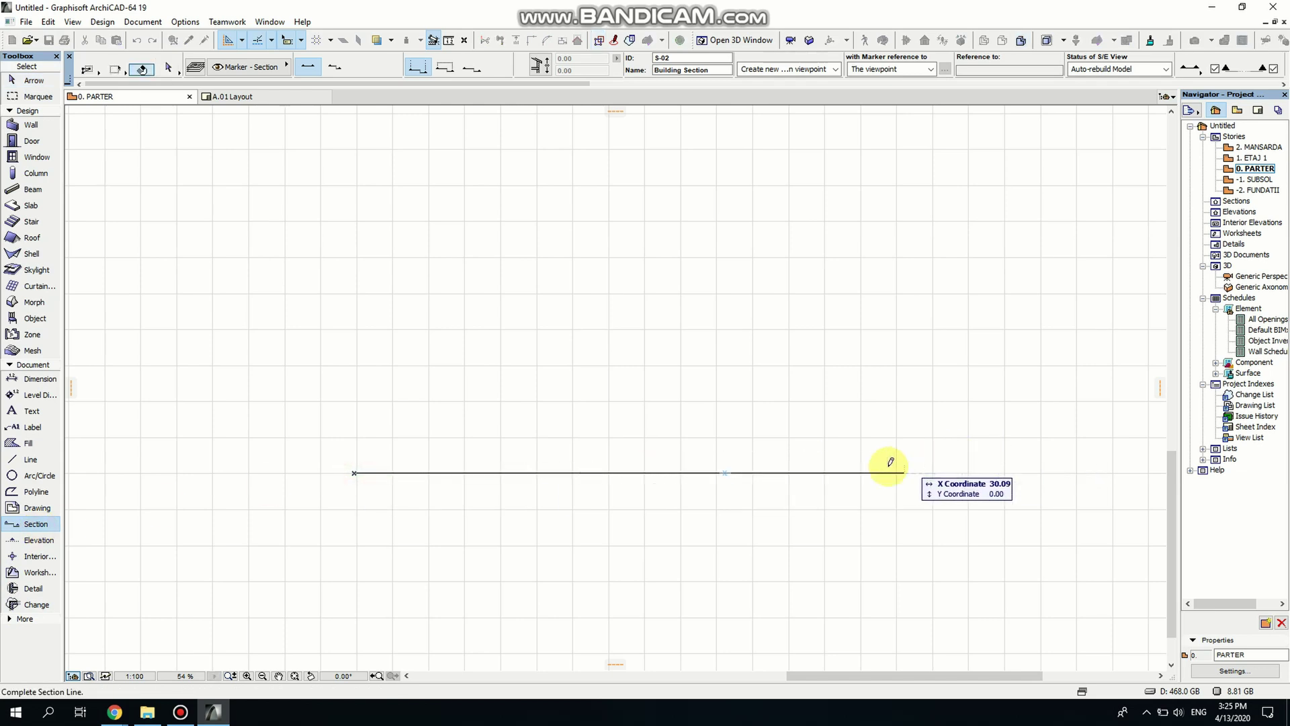
click(852, 473)
click(843, 414)
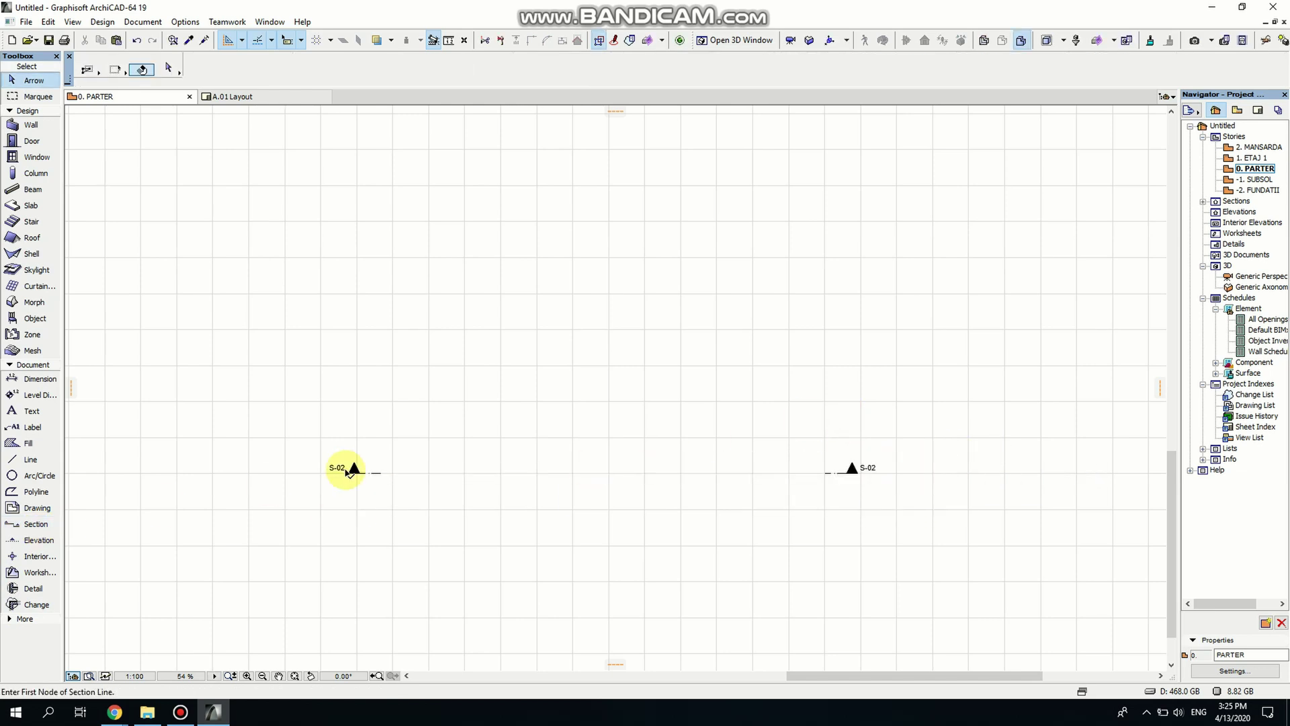
- Open the section view from the new S-02 section marker
click(354, 473)
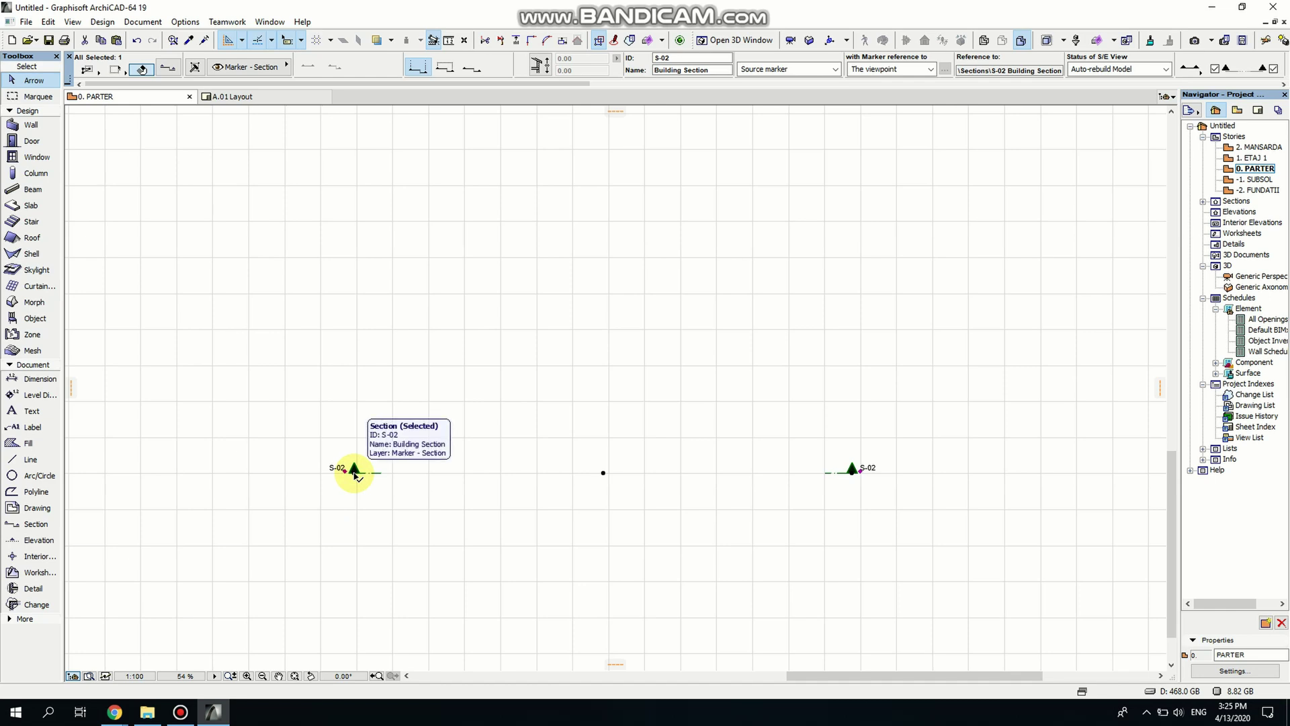
right_click(355, 473)
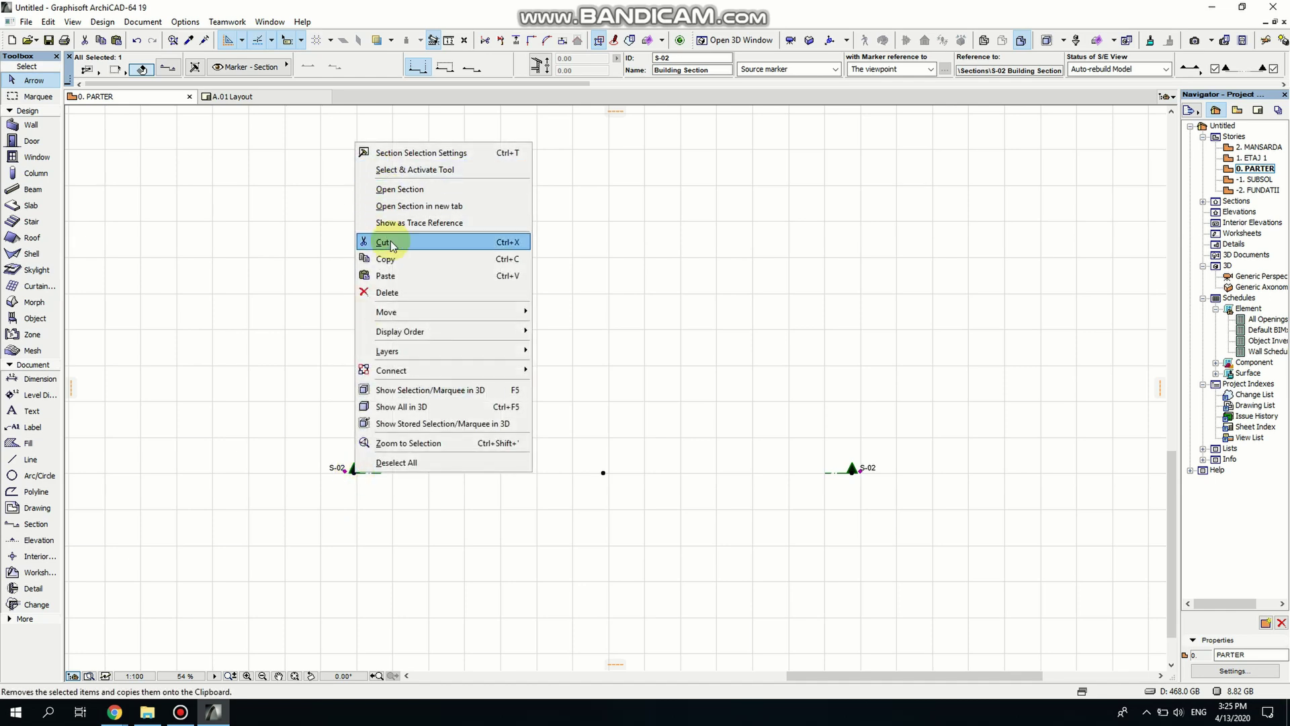
click(400, 189)
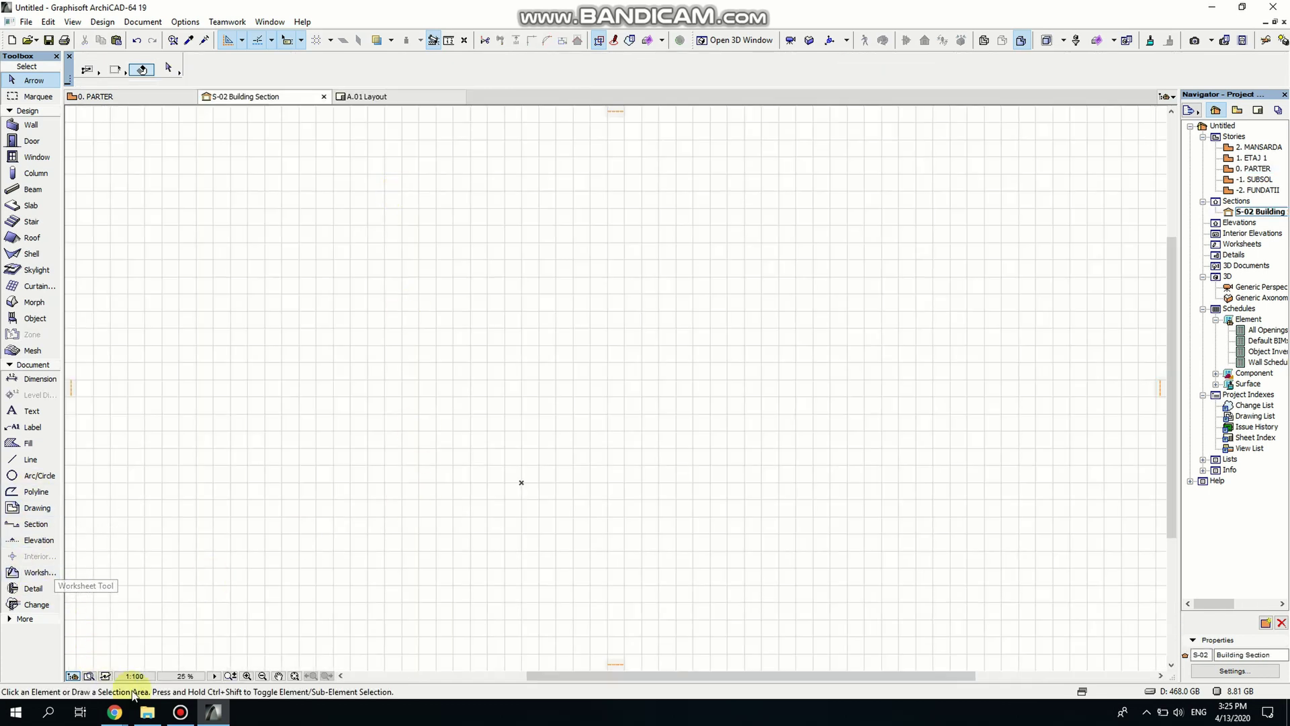
- Bring the chandelier image from the Desktop folder into the section view and move it to the middle of the drawing area
mouse_move(147, 720)
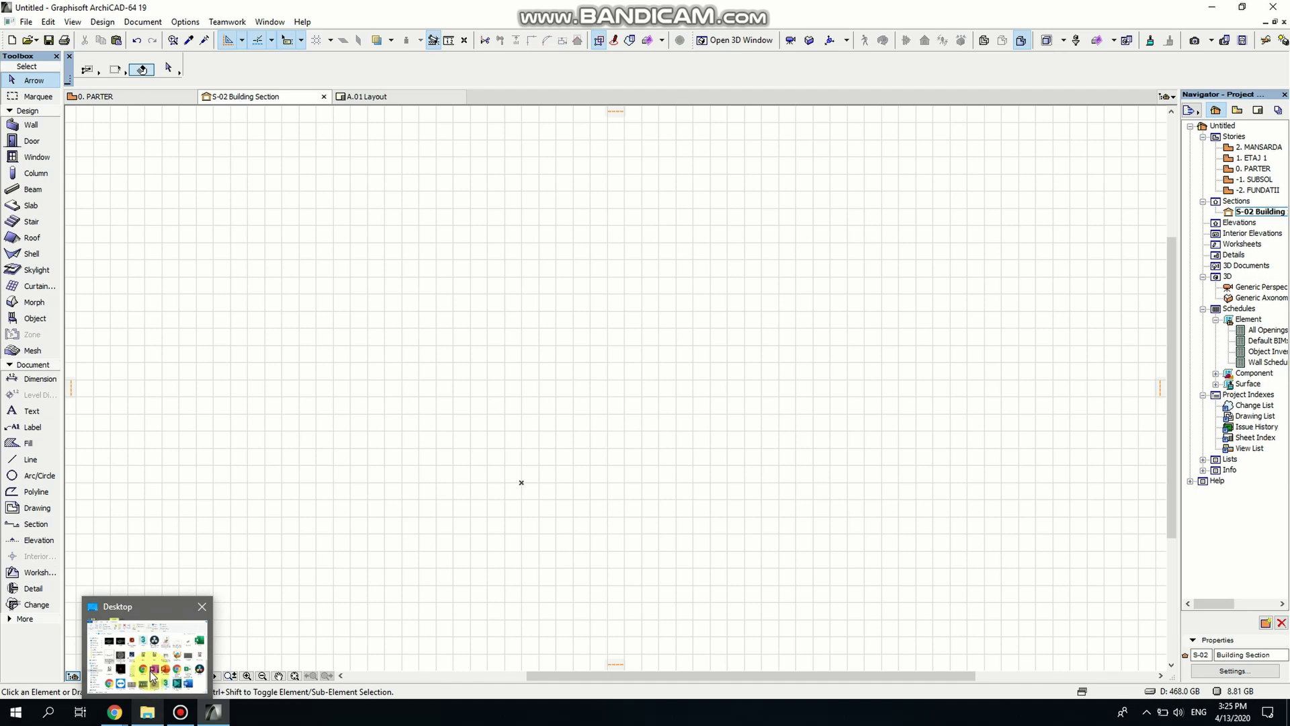
click(147, 662)
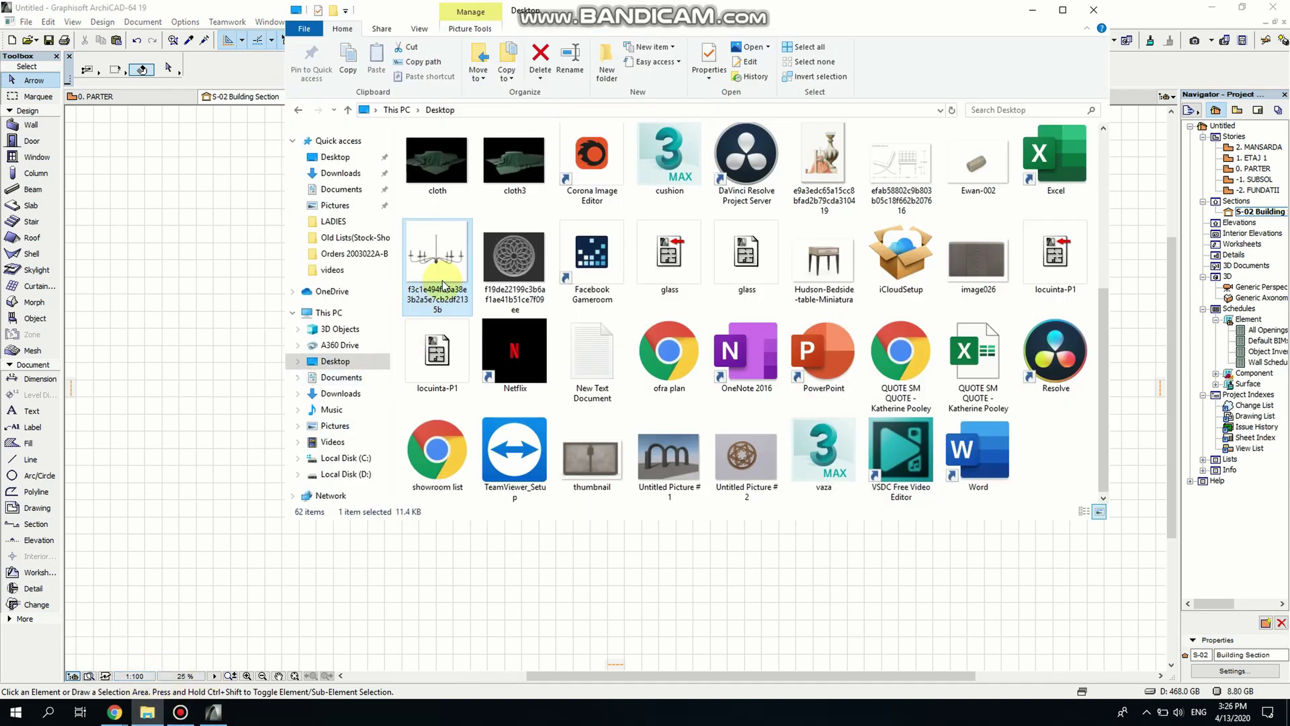
drag(442, 268, 197, 443)
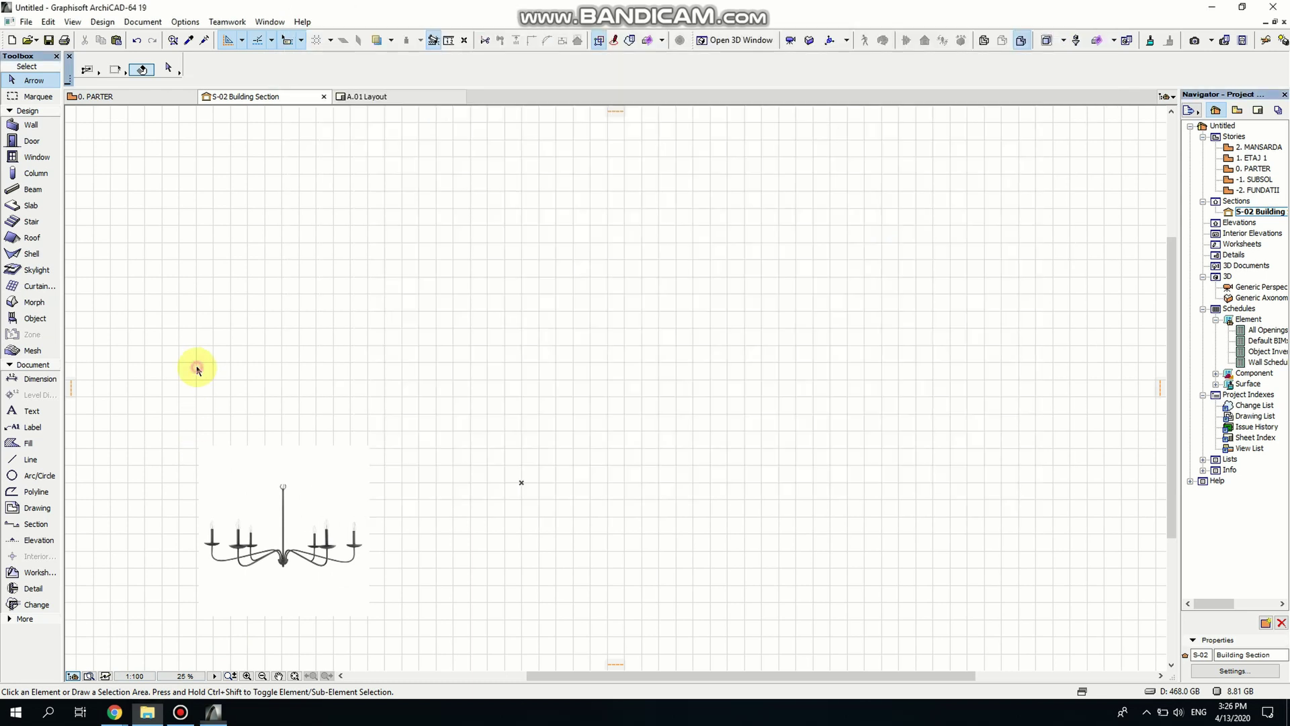
click(302, 548)
drag(303, 548, 629, 401)
click(758, 358)
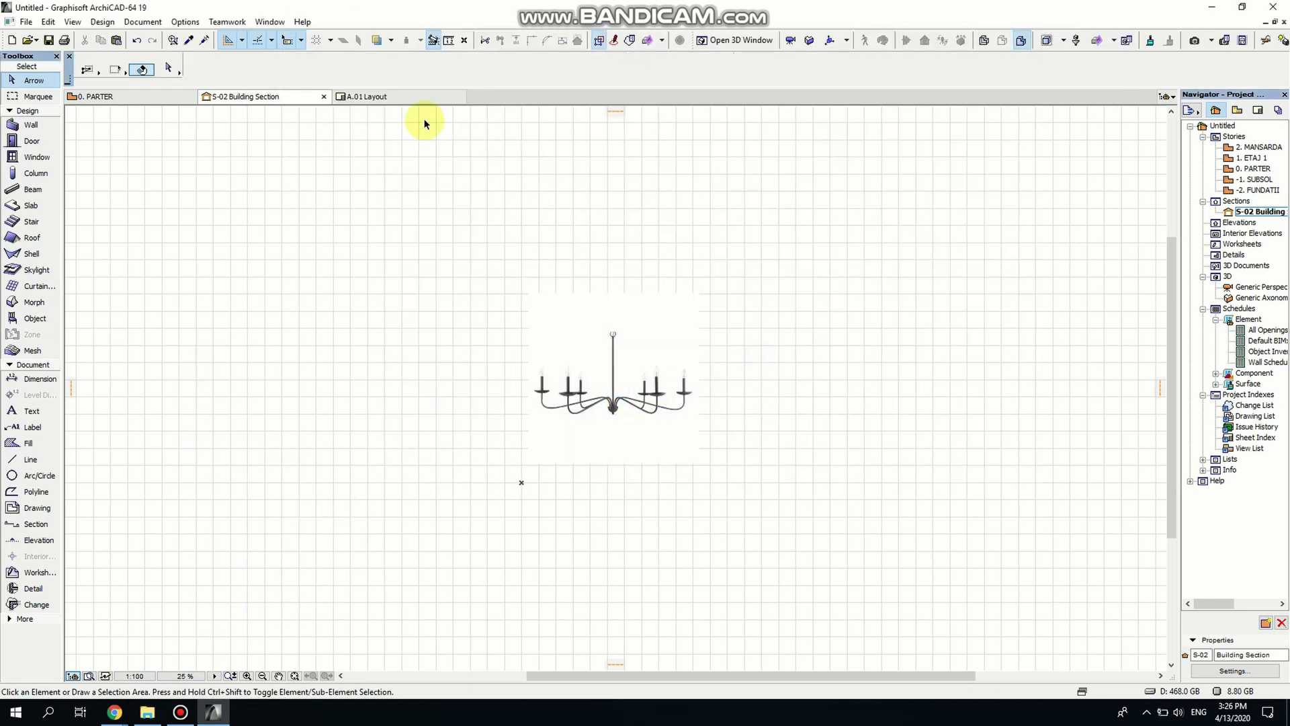
- Measure the distance between the chandelier's two outermost candle arms
click(449, 41)
scroll(632, 378, up, 3)
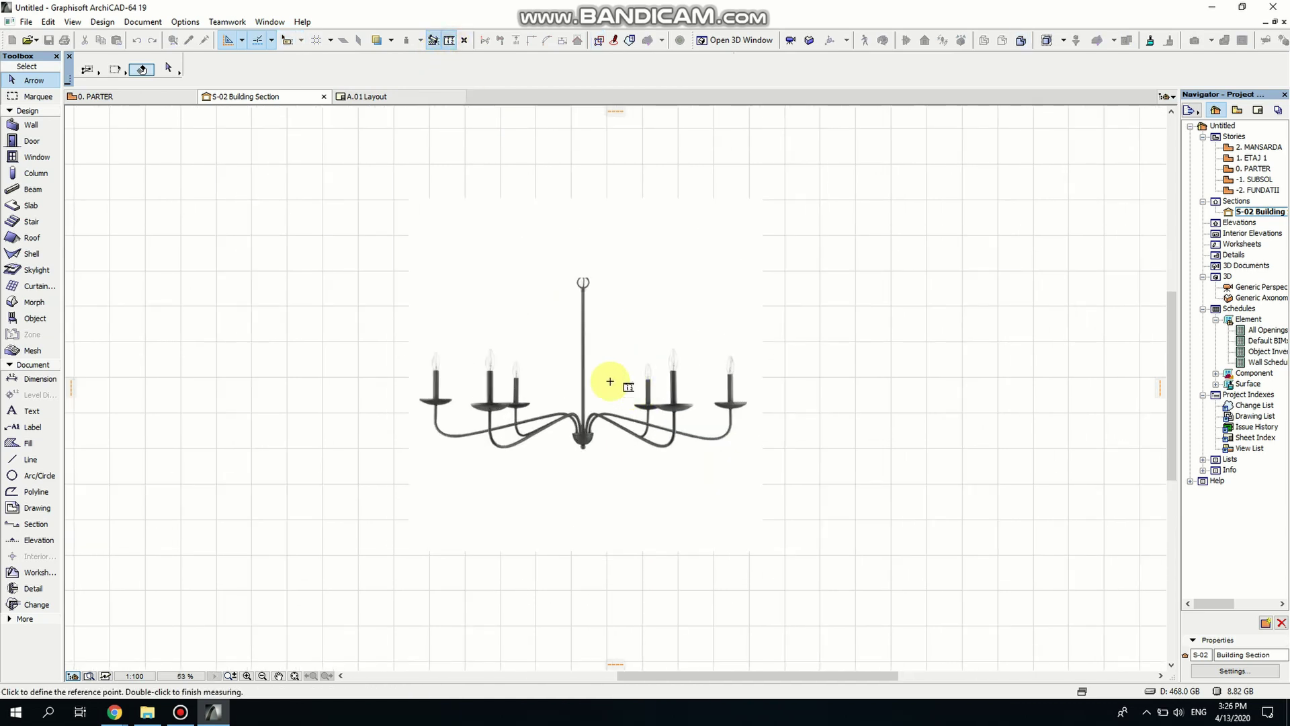
scroll(428, 407, up, 2)
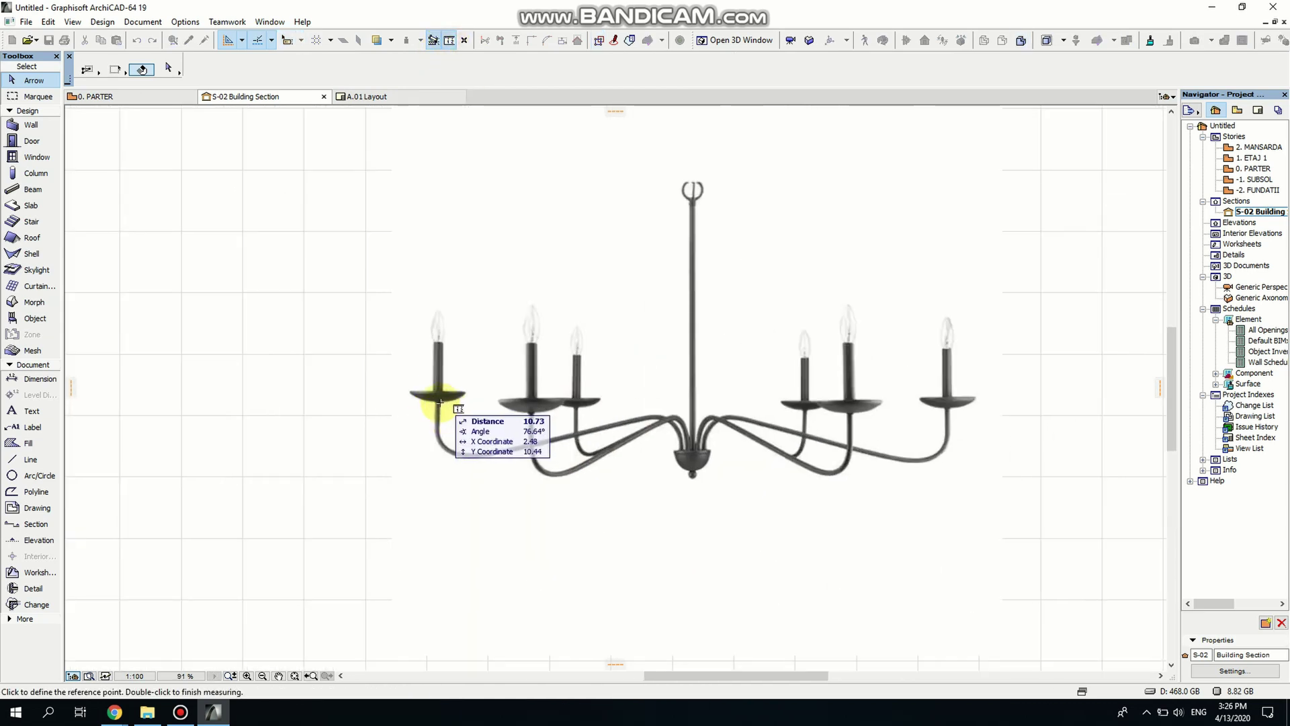
click(435, 403)
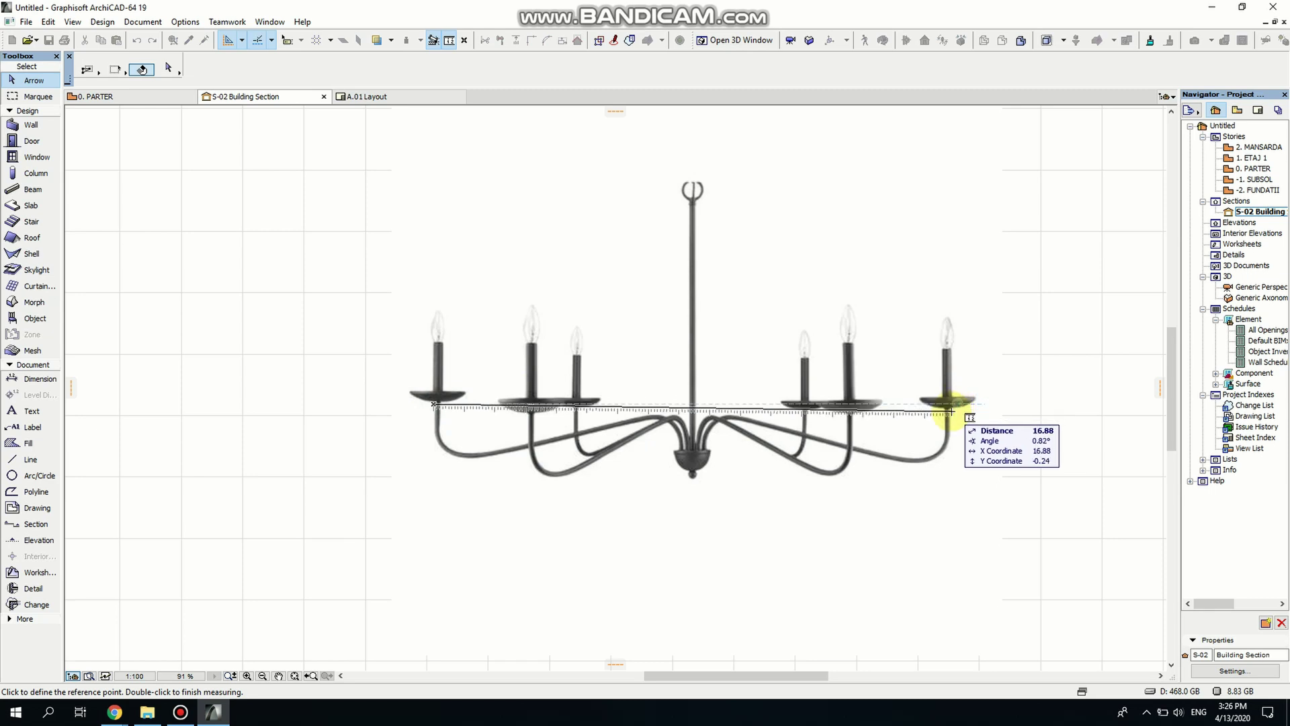
key(Escape)
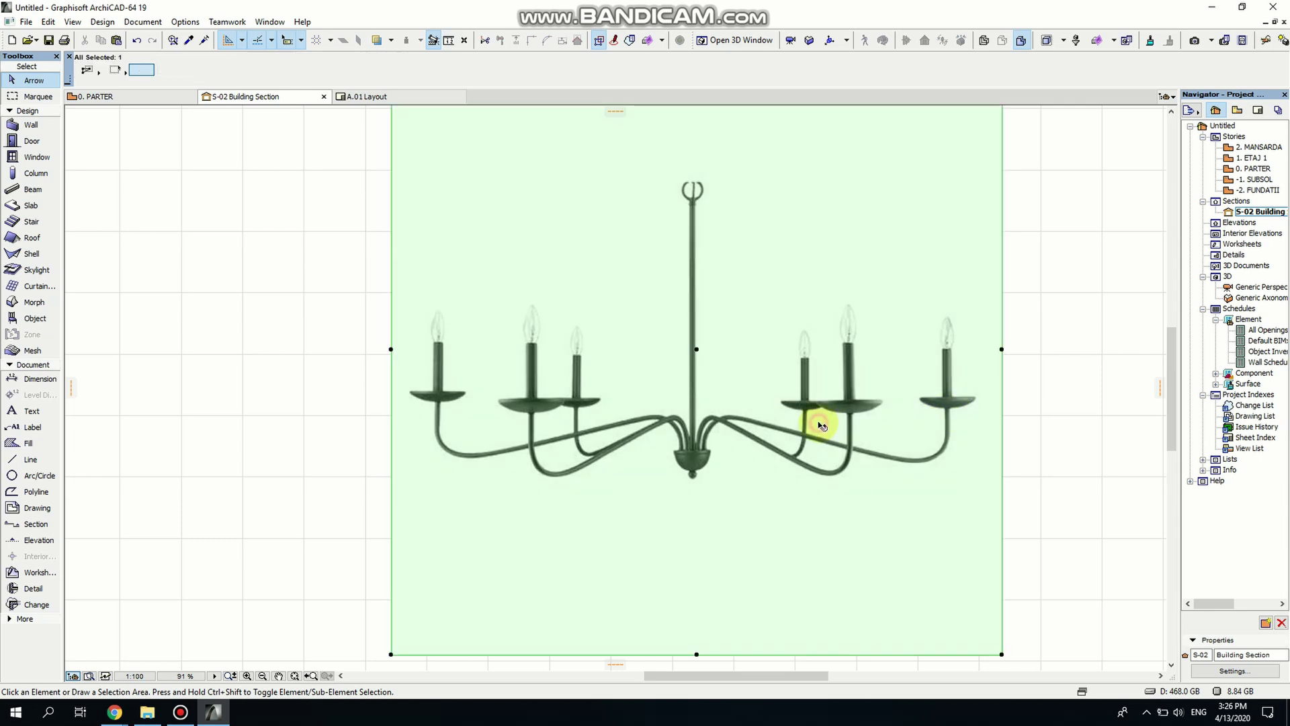
- Resize the chandelier image graphically so the span between the outer edges of its outermost dishes is 5
click(821, 424)
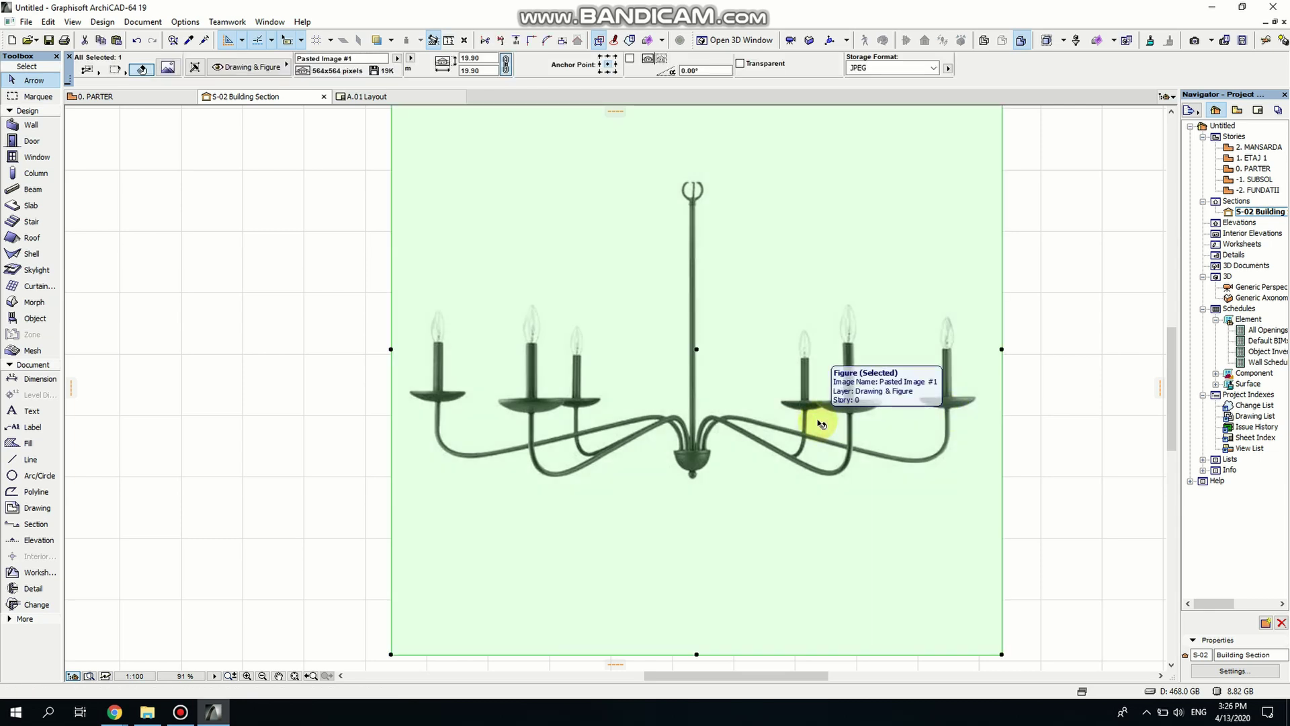
key(ctrl+k)
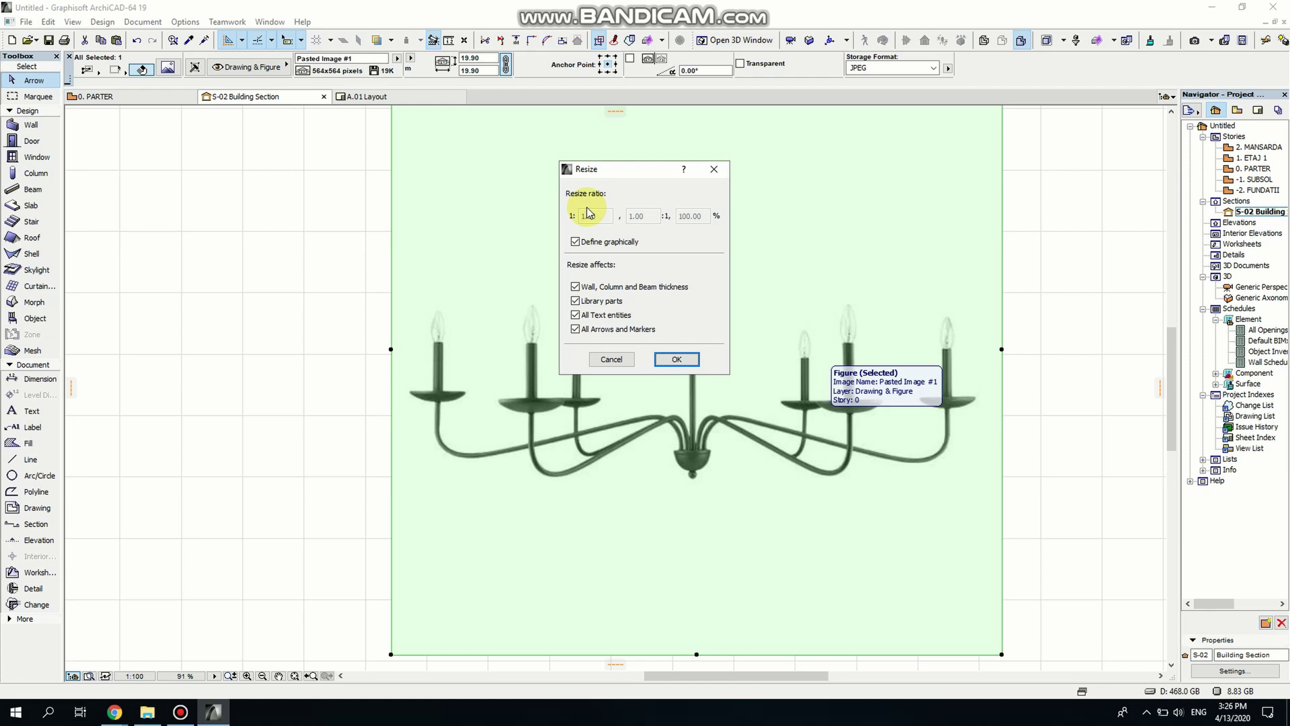
click(677, 361)
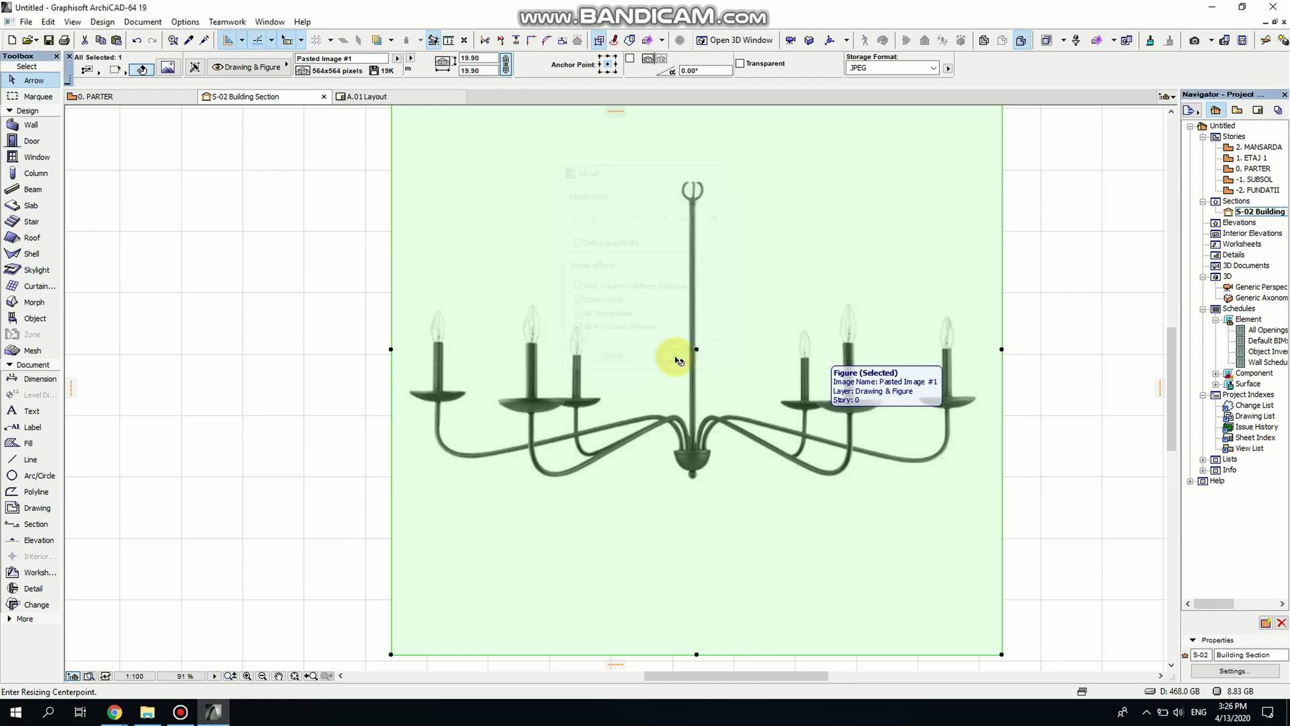
click(410, 394)
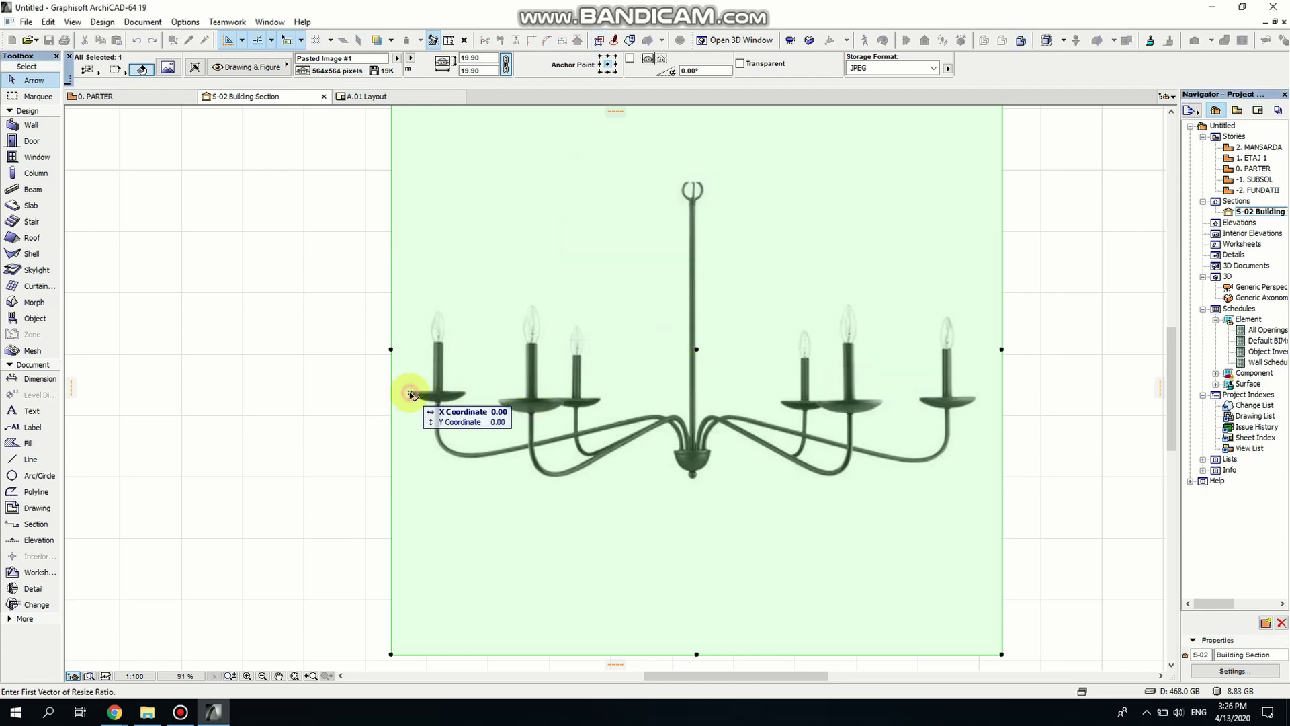
click(976, 402)
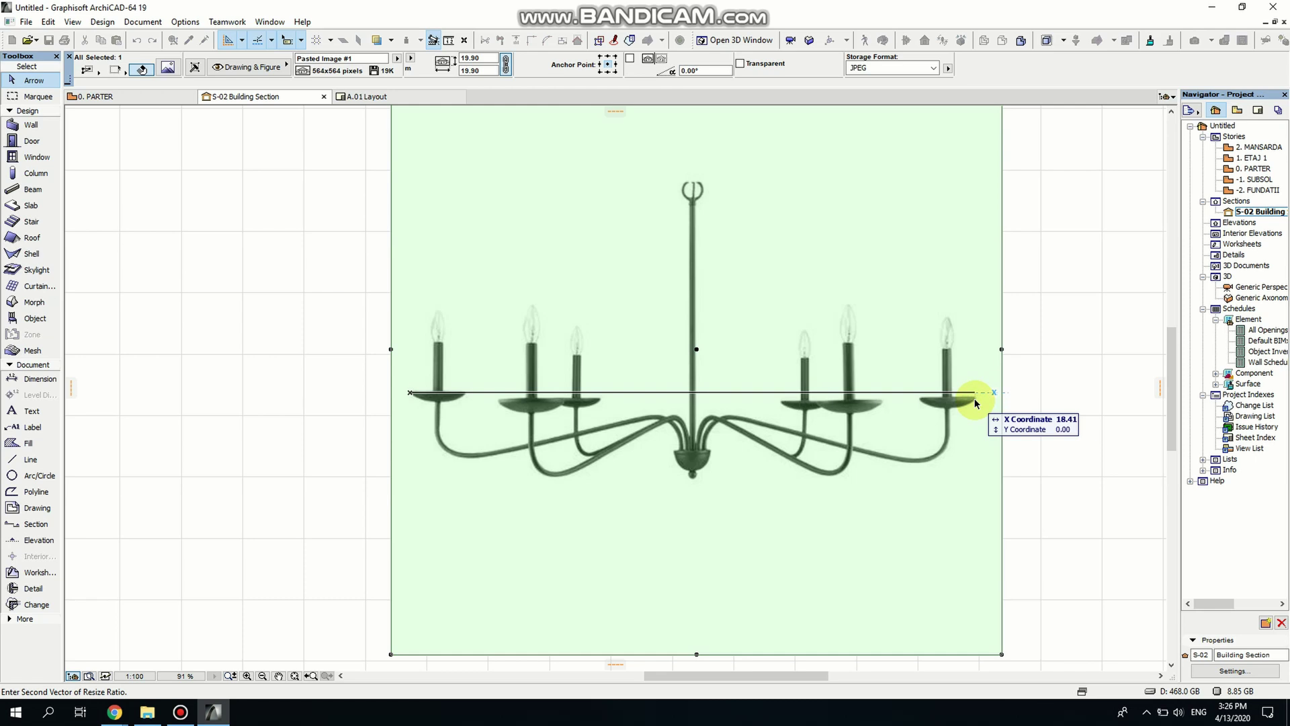
key(Tab)
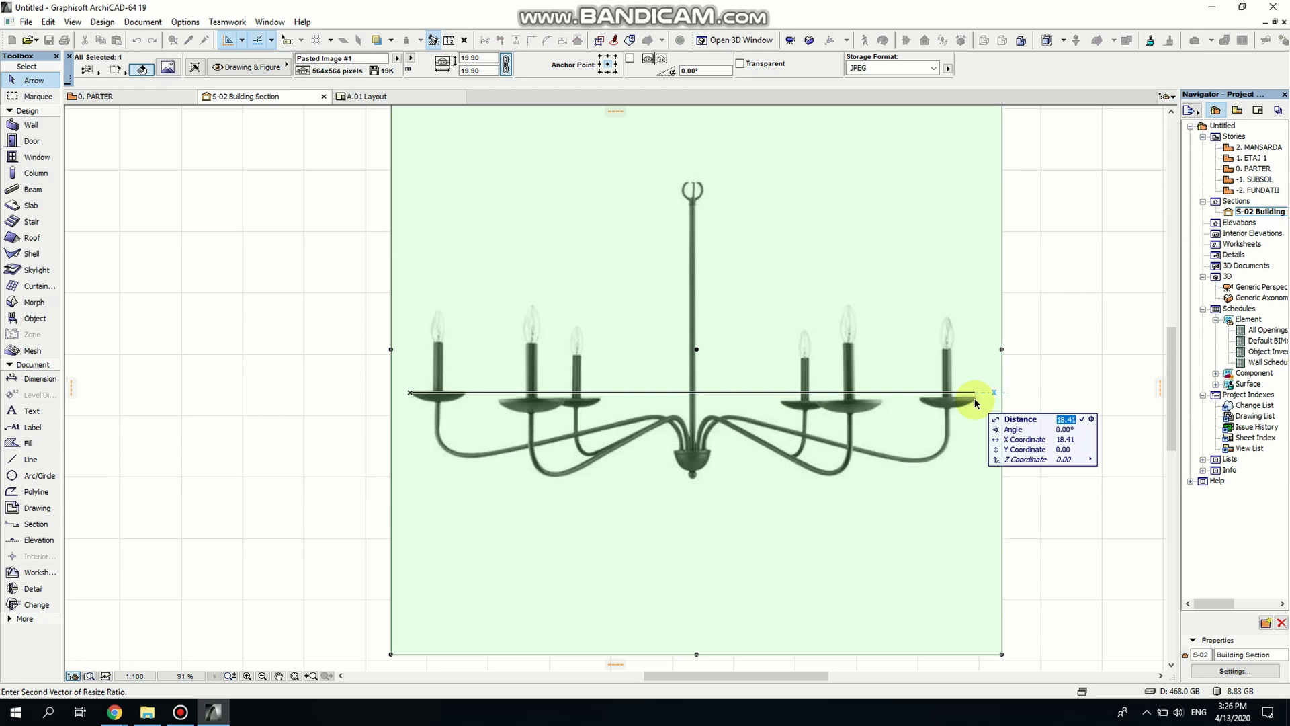
text(5)
key(Return)
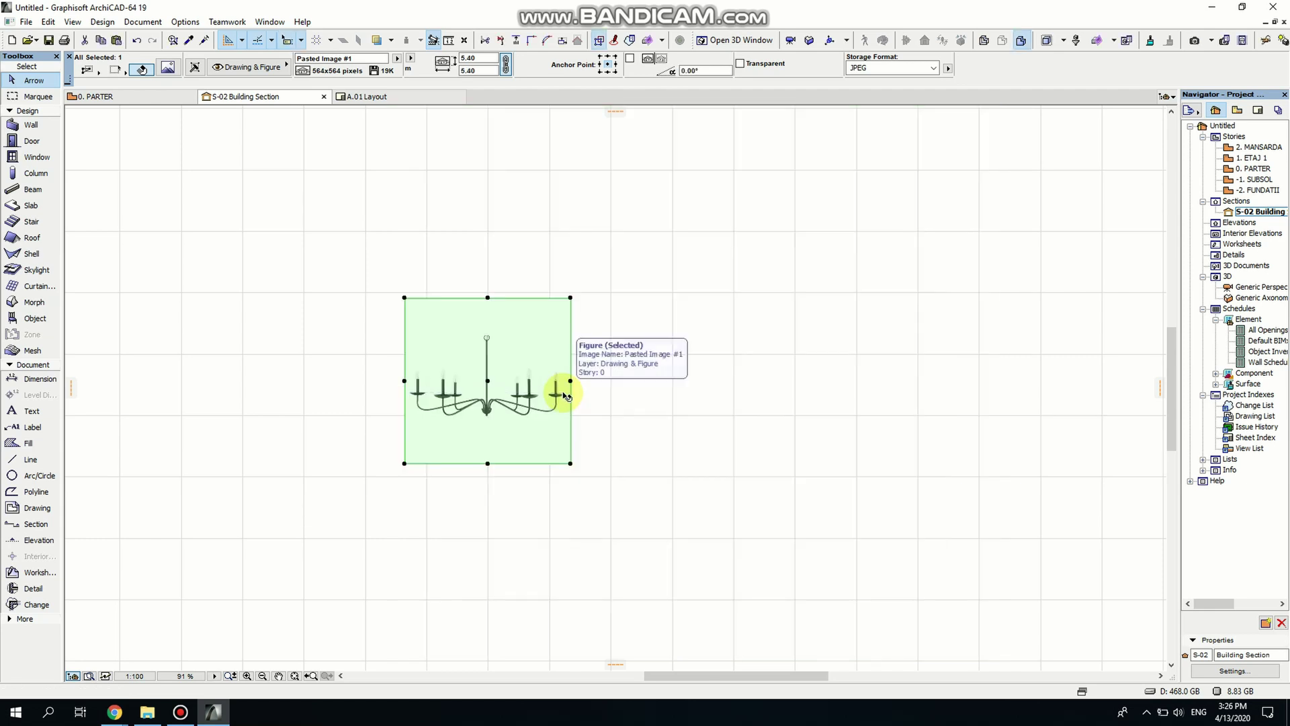
scroll(465, 531, down, 5)
scroll(461, 556, up, 8)
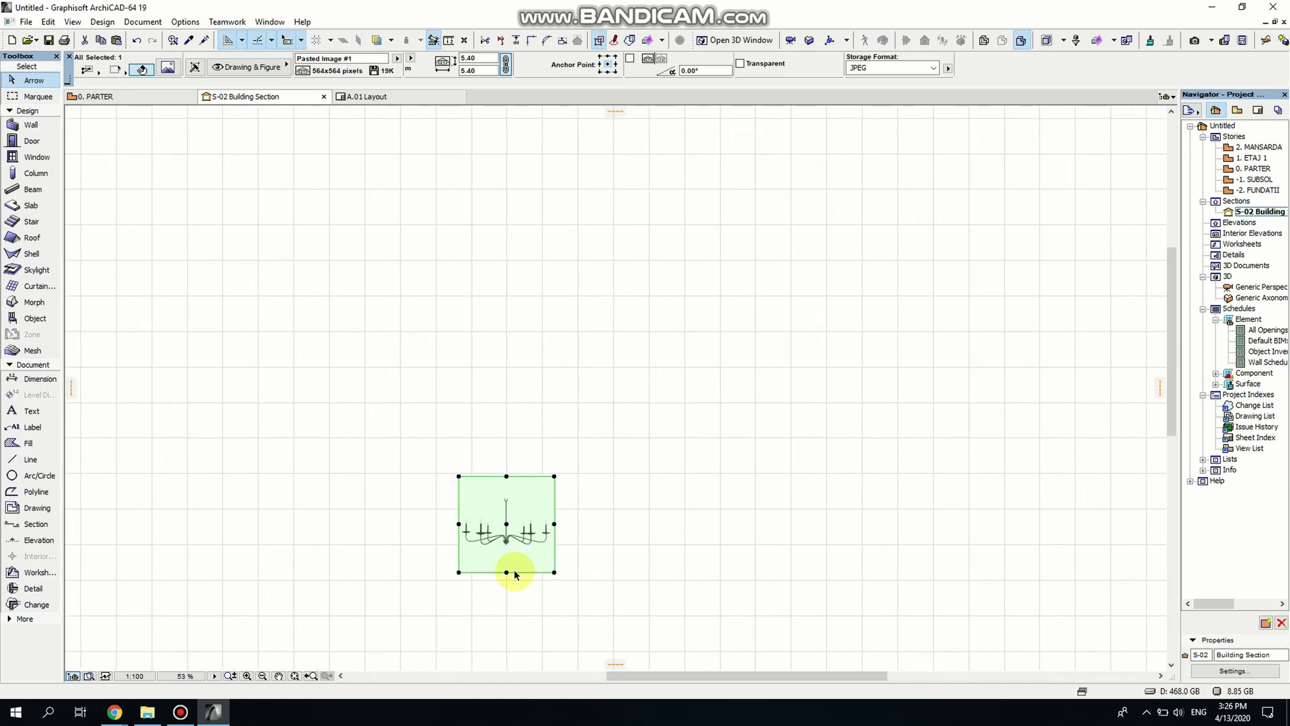
scroll(551, 517, up, 2)
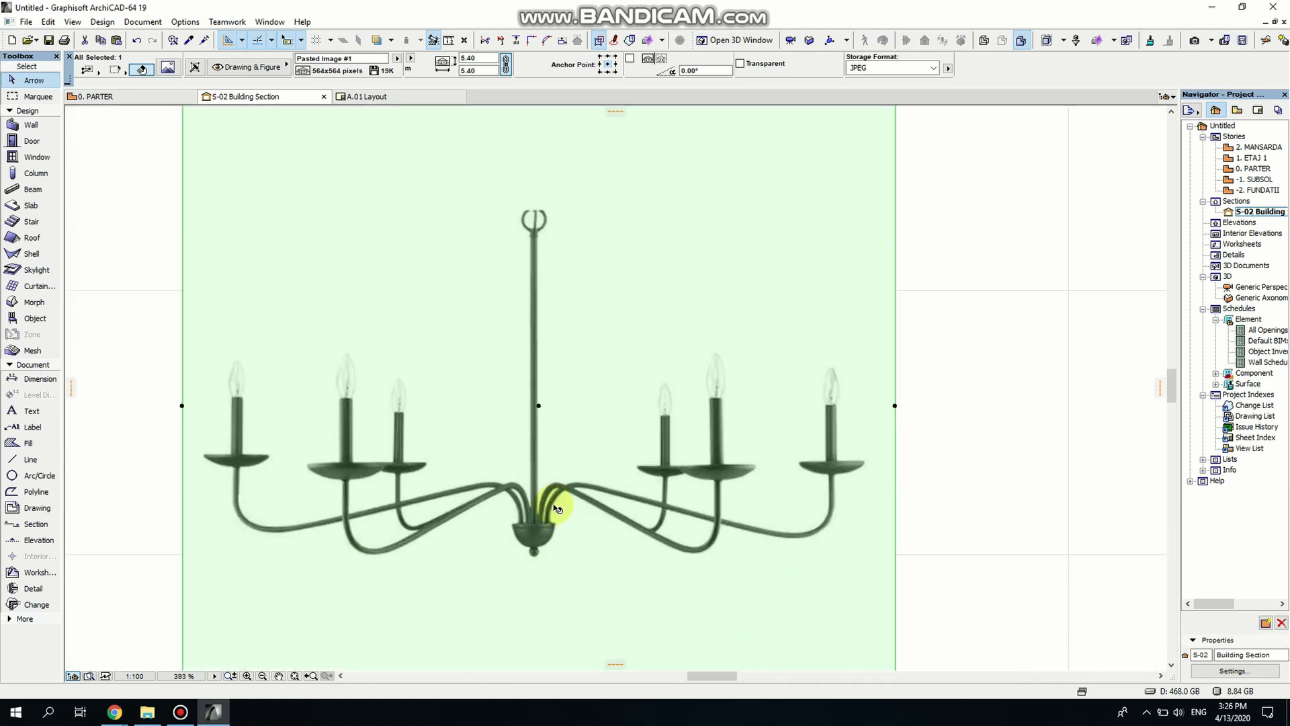
click(1074, 396)
- Set the Polyline tool to the red pen 20 for tracing the image
middle_drag(592, 507, 650, 512)
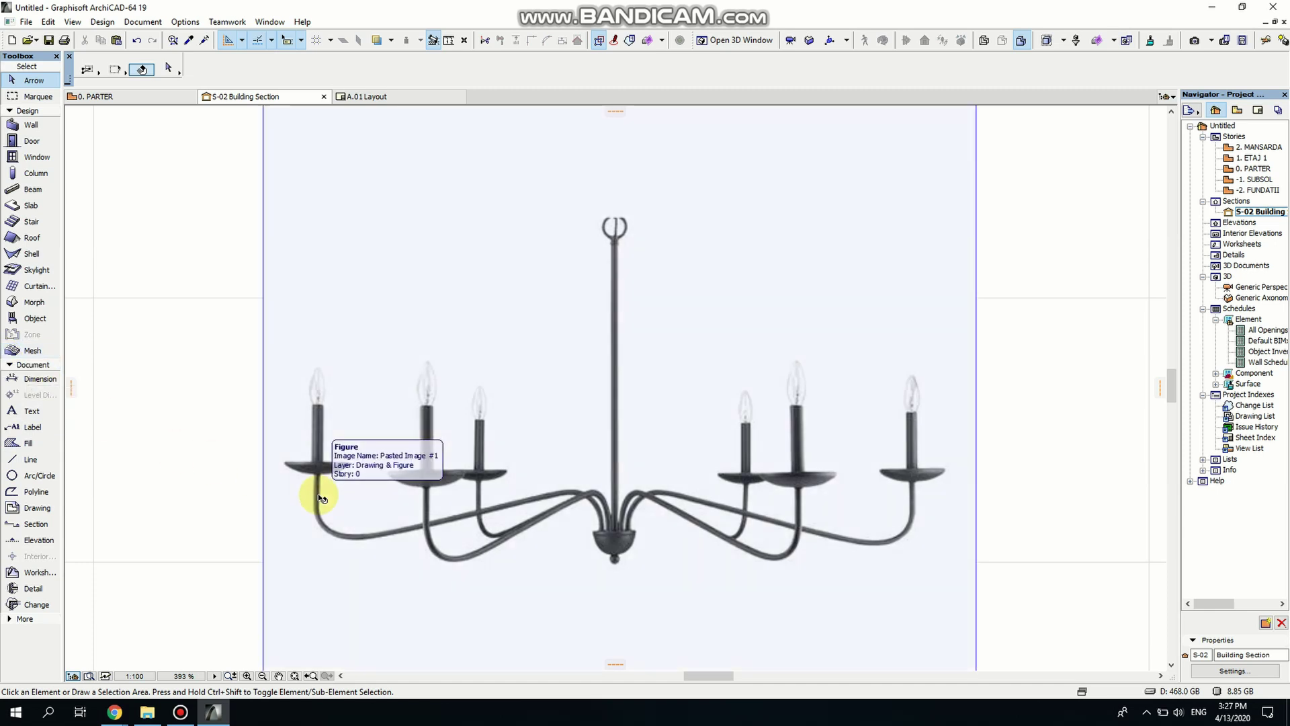
scroll(293, 467, up, 2)
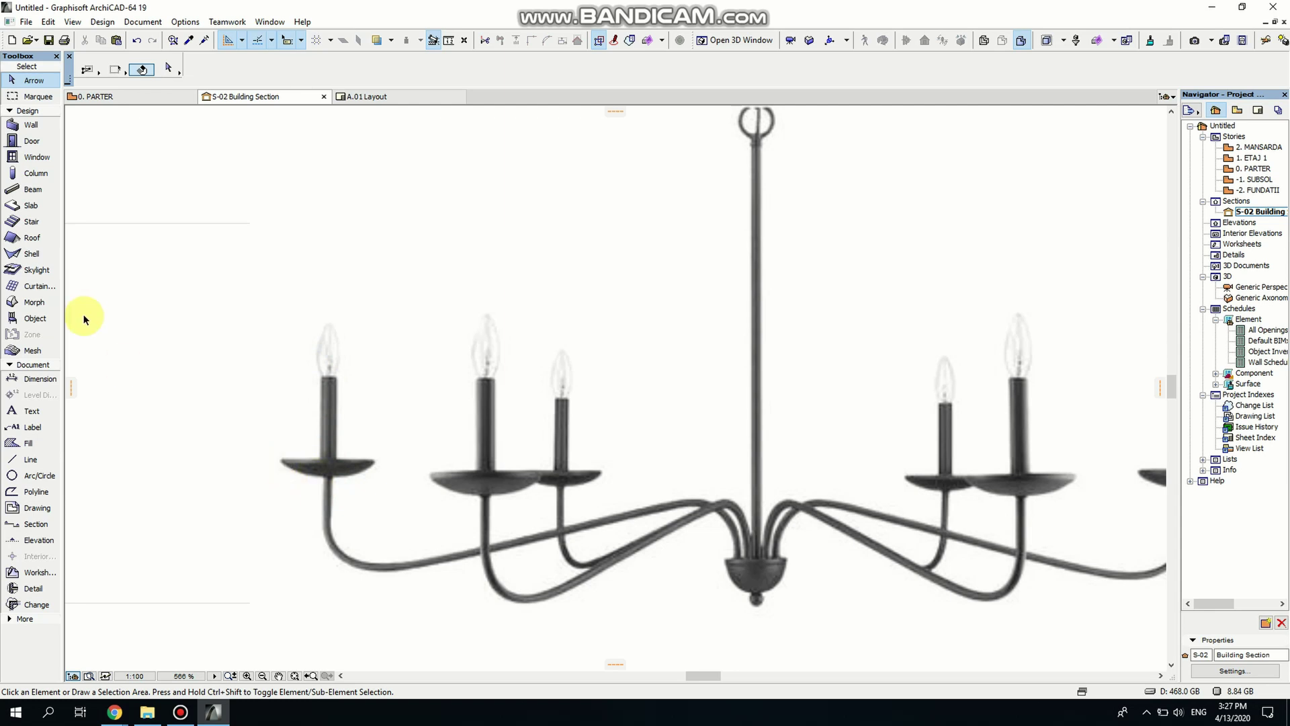
click(31, 496)
click(609, 63)
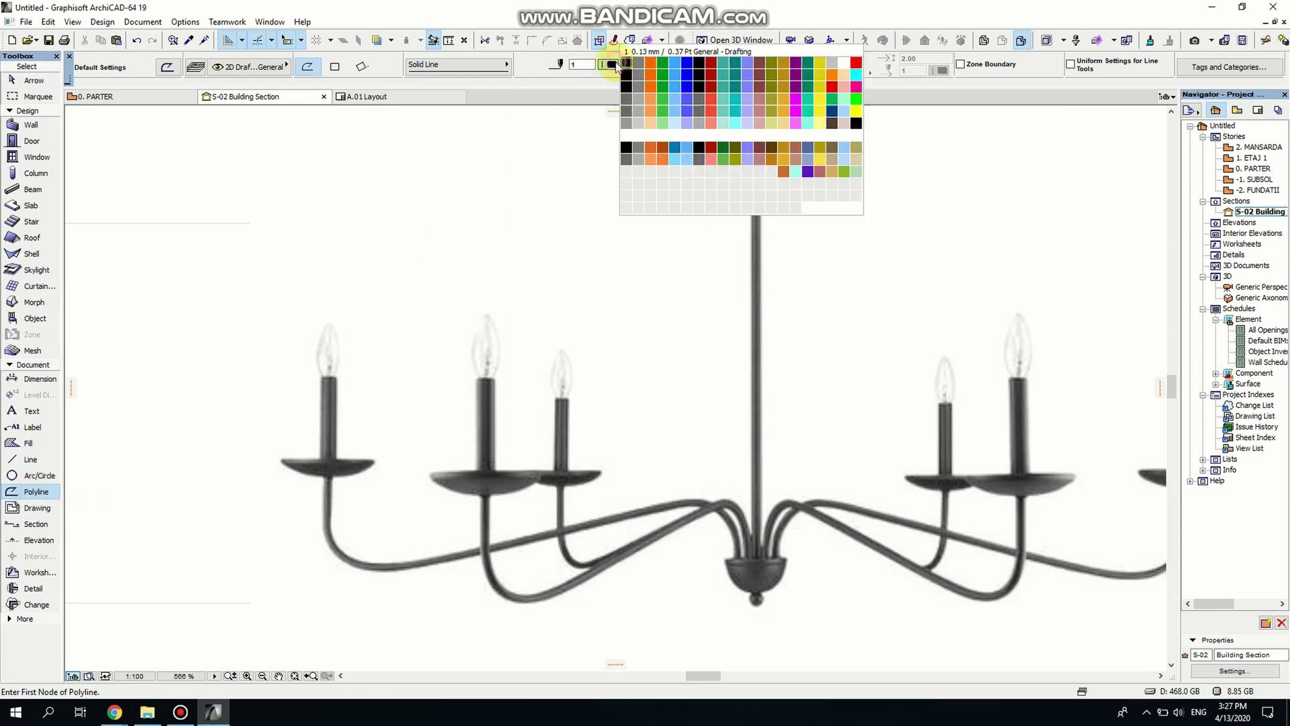
click(855, 63)
- Trace the left half of the leftmost candle and its dish as a closed polyline, starting from the candle's top centre
scroll(347, 405, up, 2)
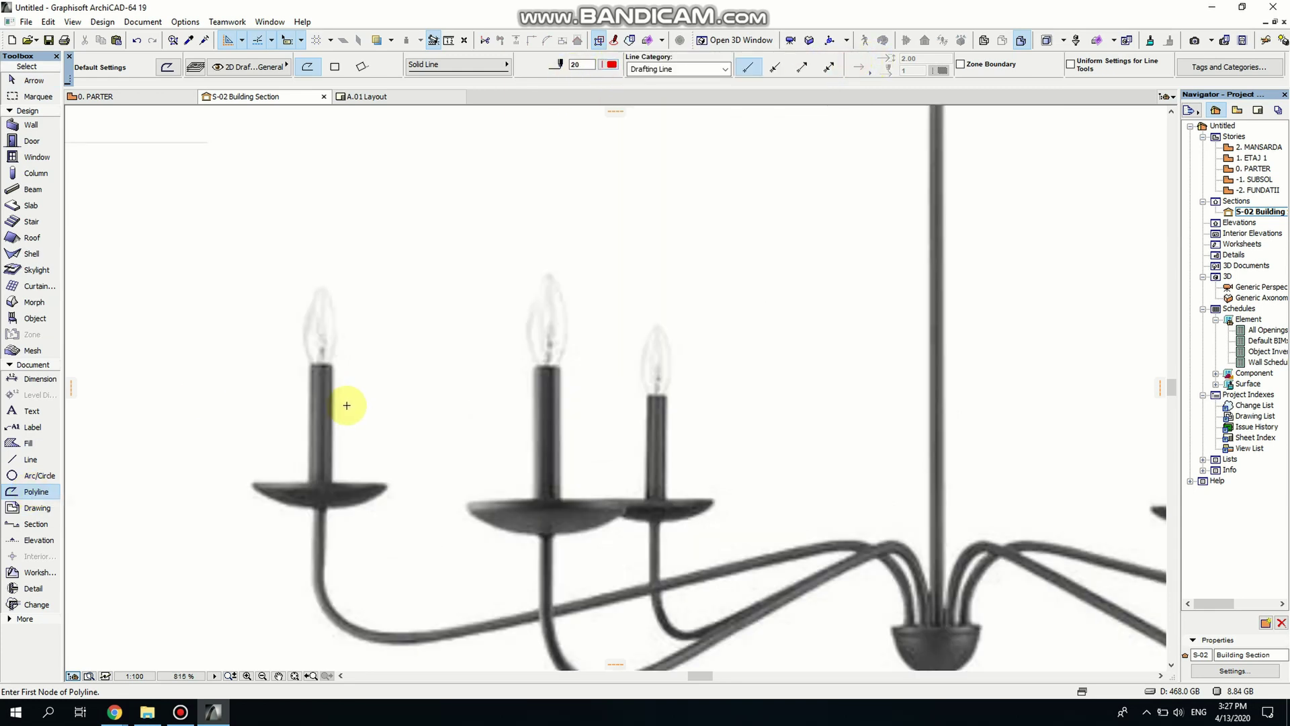
scroll(347, 405, up, 2)
scroll(317, 345, up, 2)
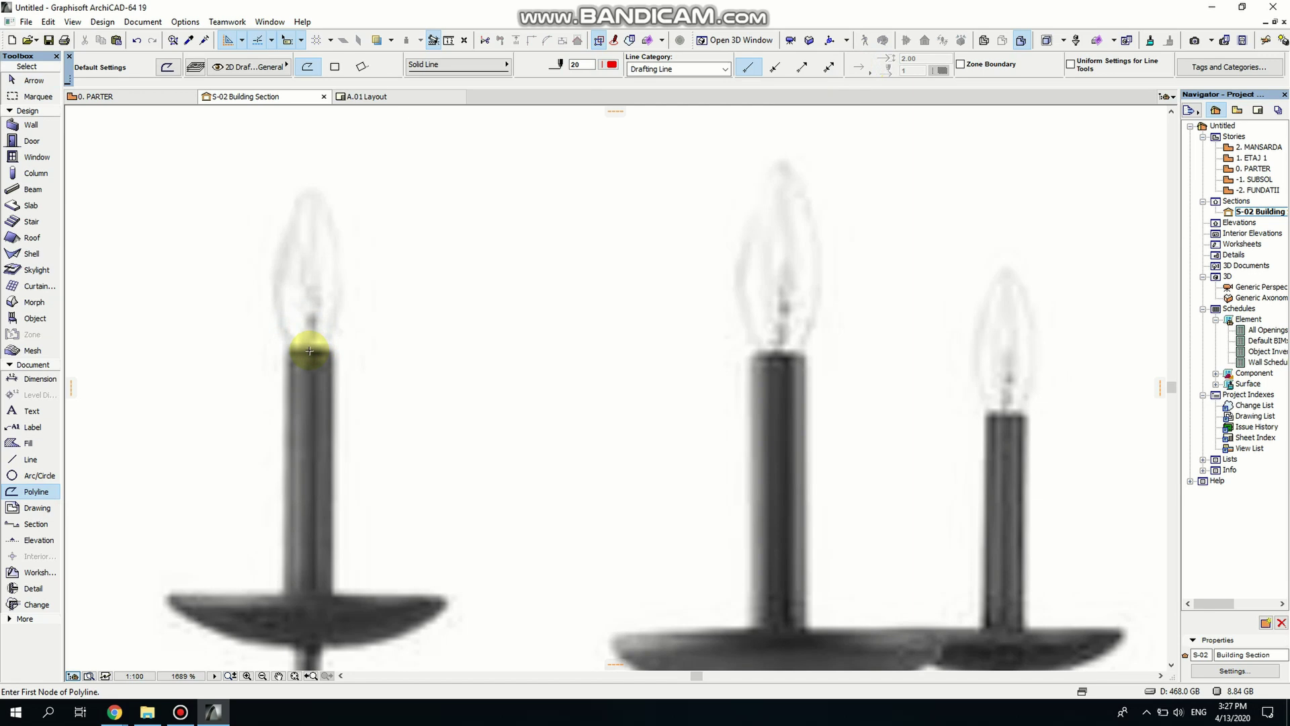
click(309, 347)
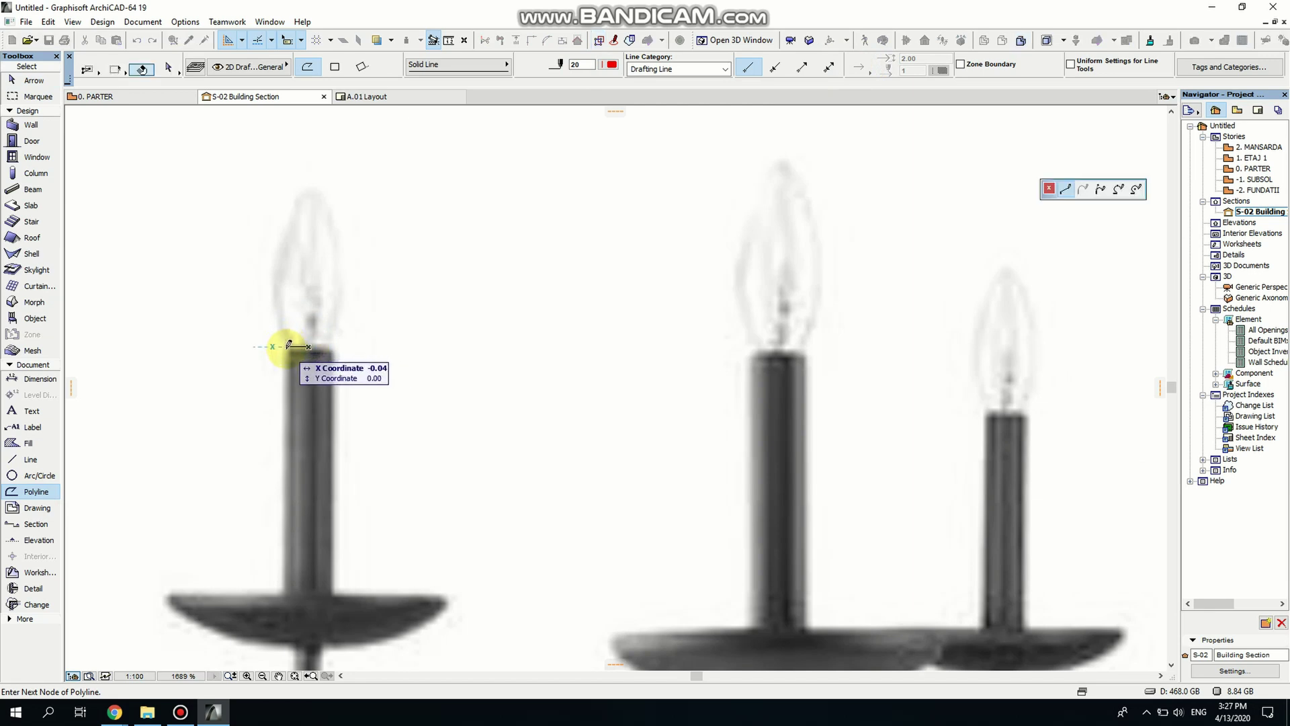
middle_drag(297, 526, 302, 461)
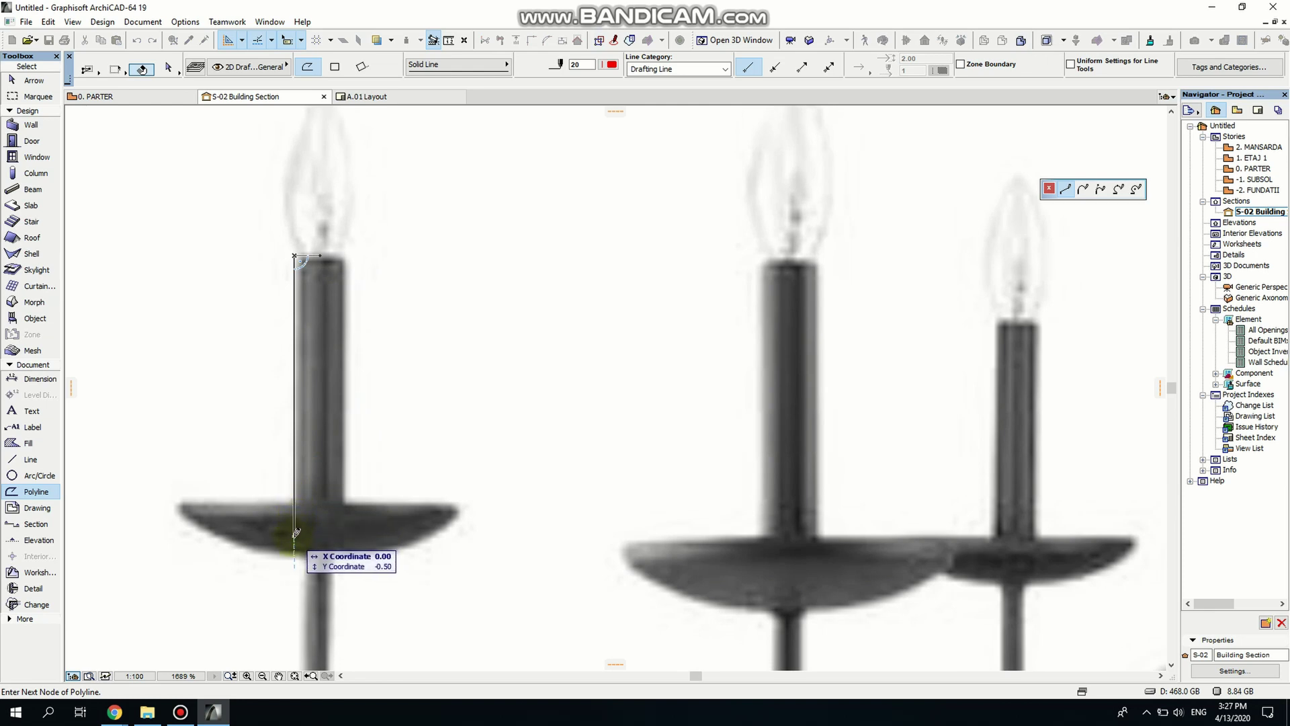
click(295, 535)
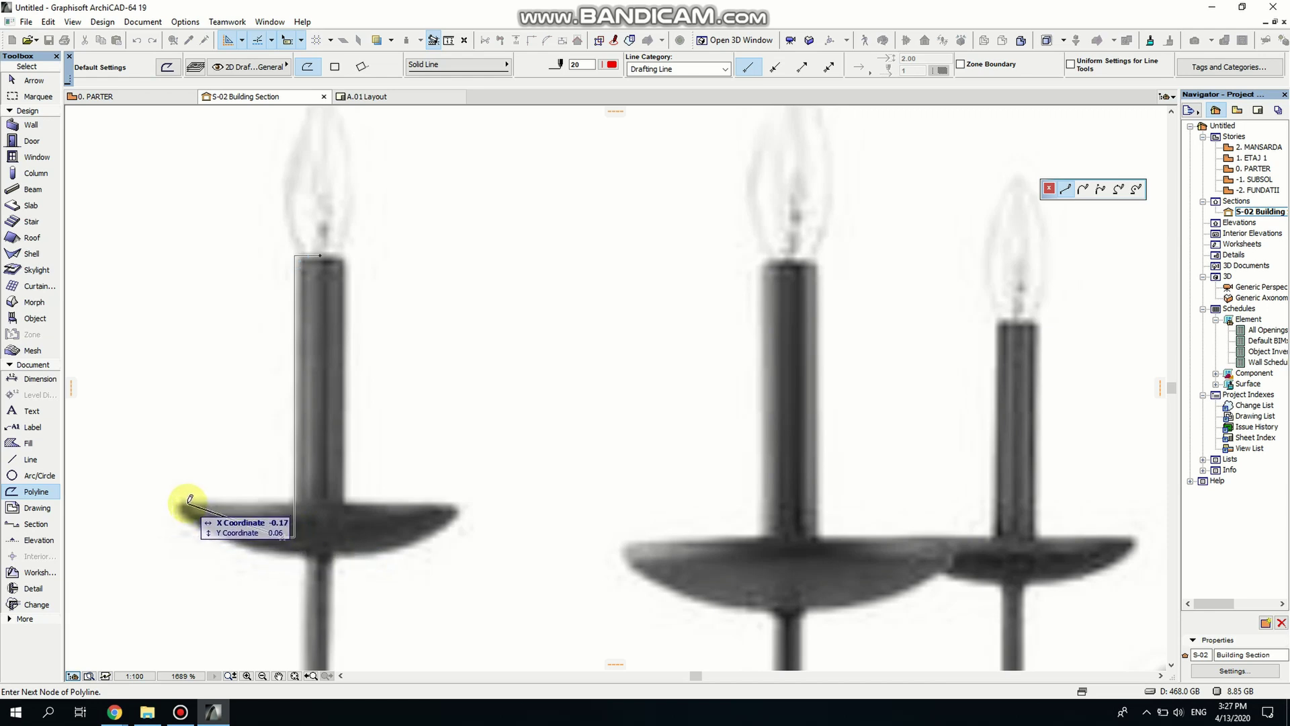
click(175, 503)
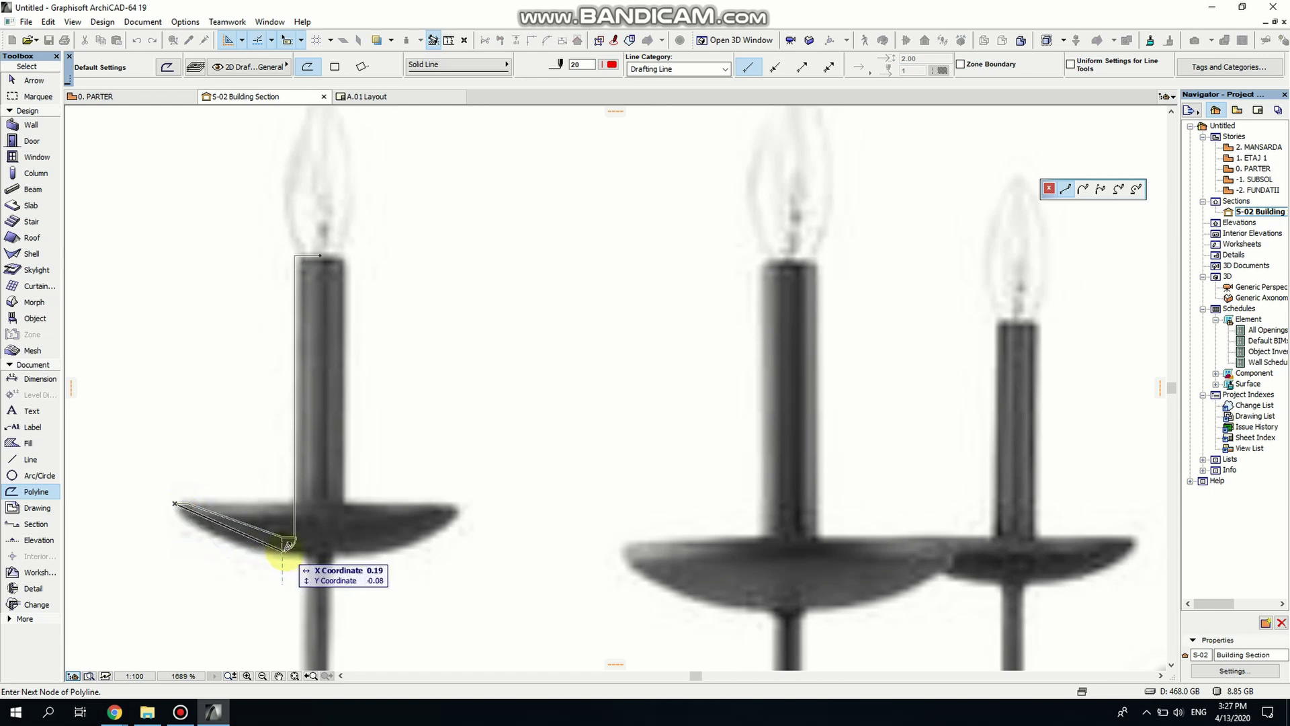
click(282, 551)
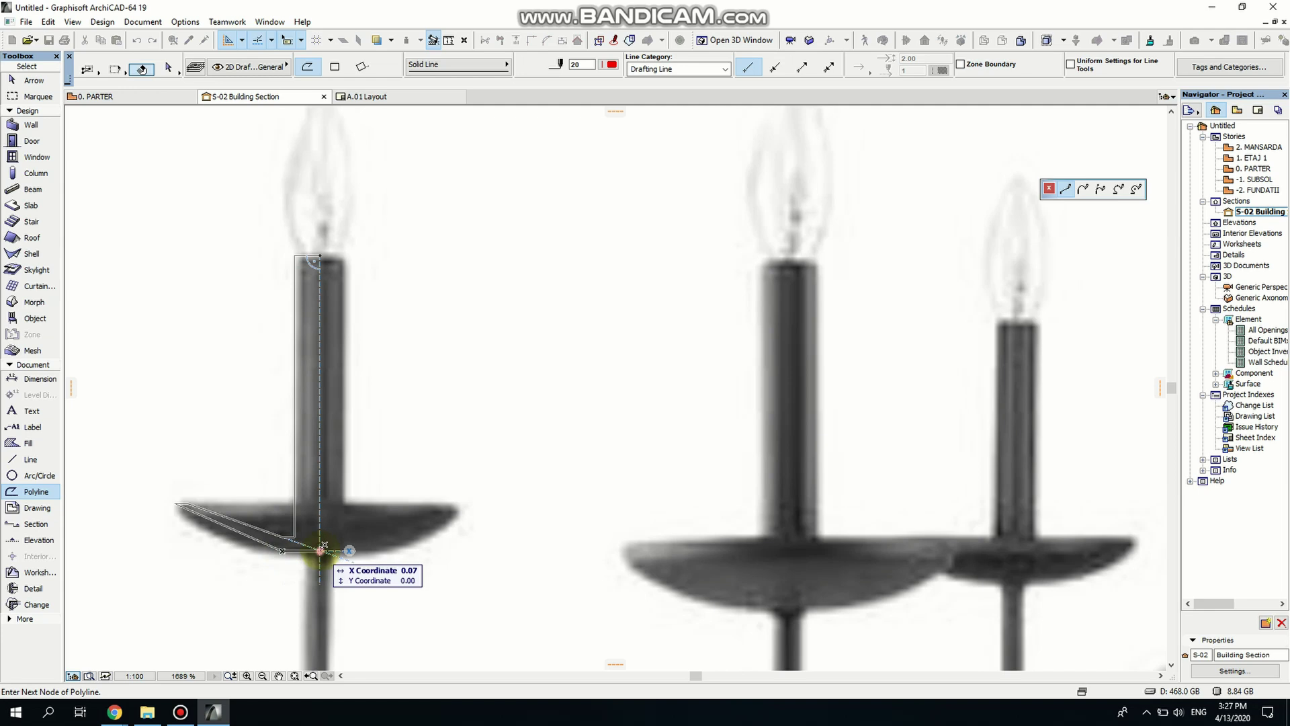
click(321, 550)
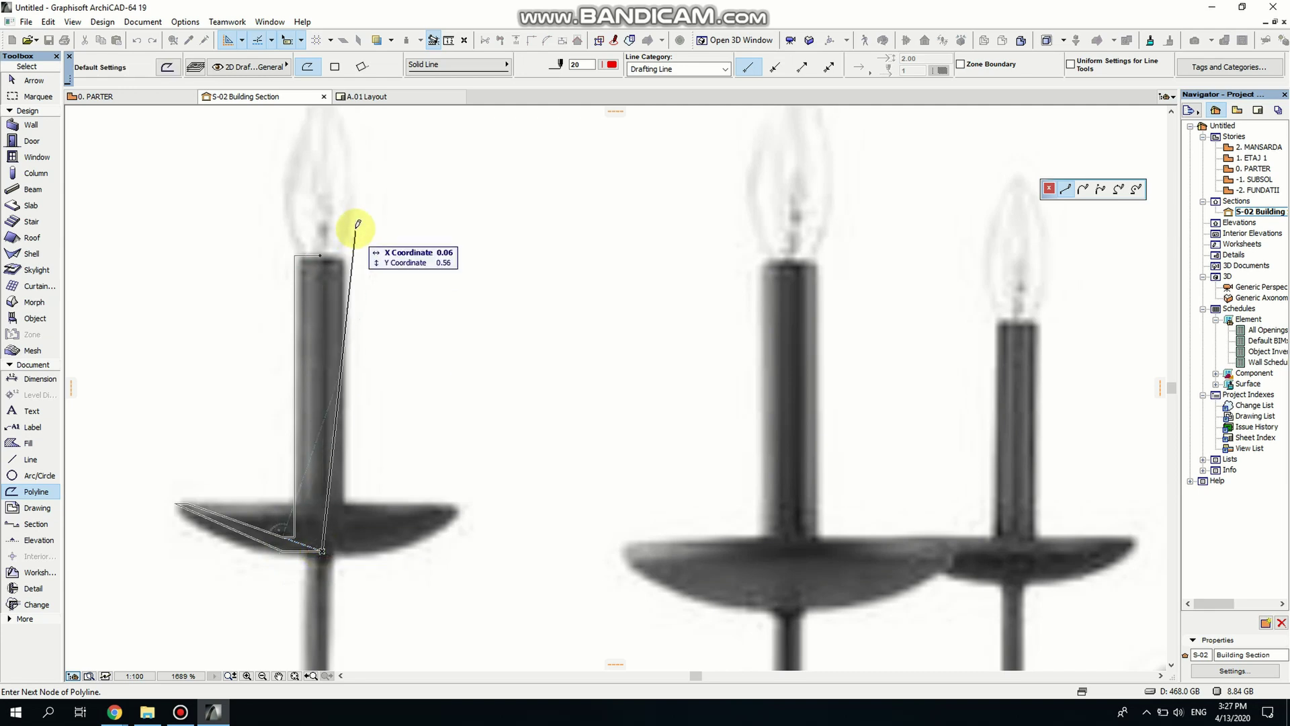
click(321, 255)
key(Escape)
scroll(247, 531, up, 4)
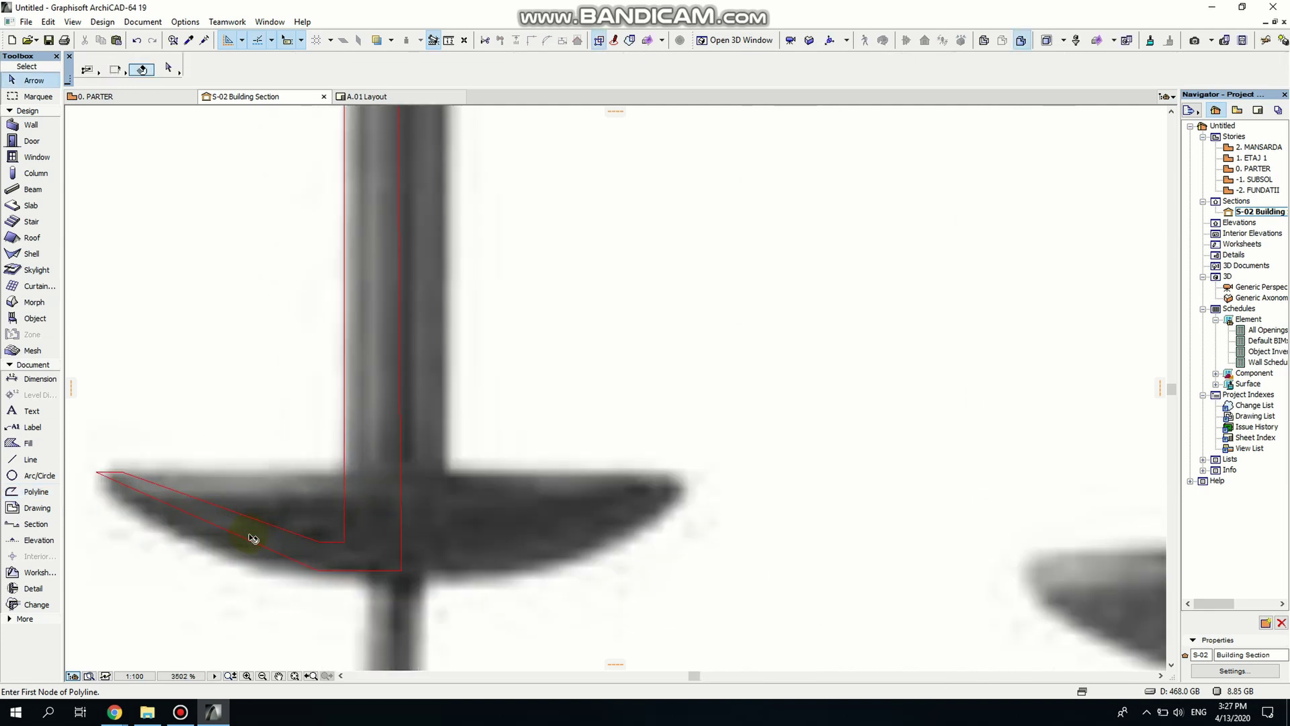
- Curve the dish outline's lower and upper sloping edges into arcs of about 0.26 and 0.27 radius, following the dish's rounded underside
click(215, 526)
click(213, 524)
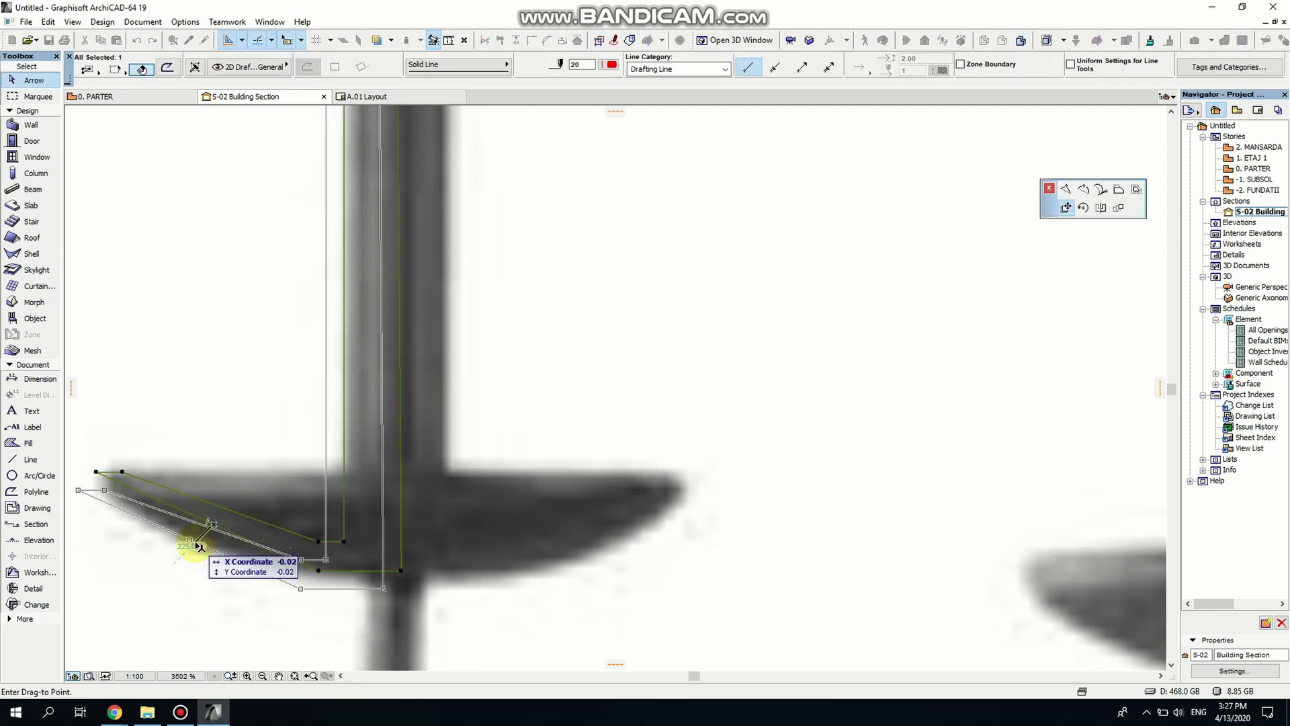
click(1083, 191)
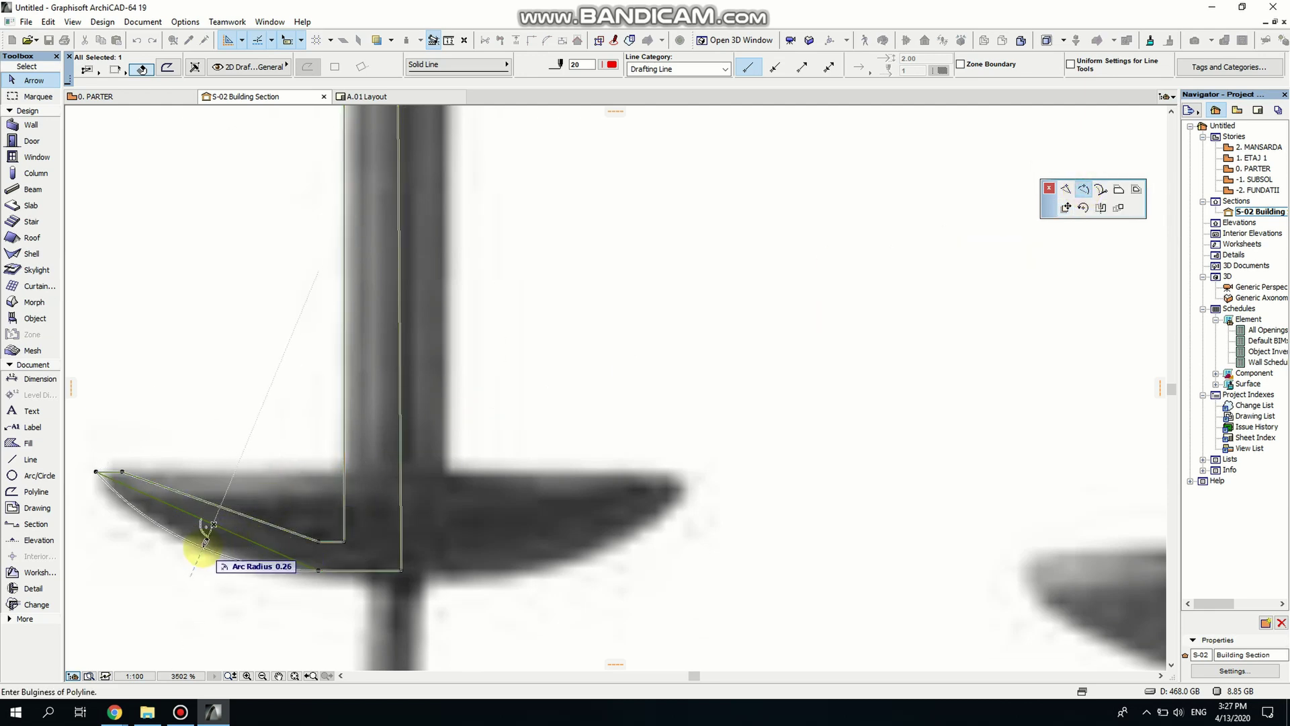
click(204, 544)
click(225, 514)
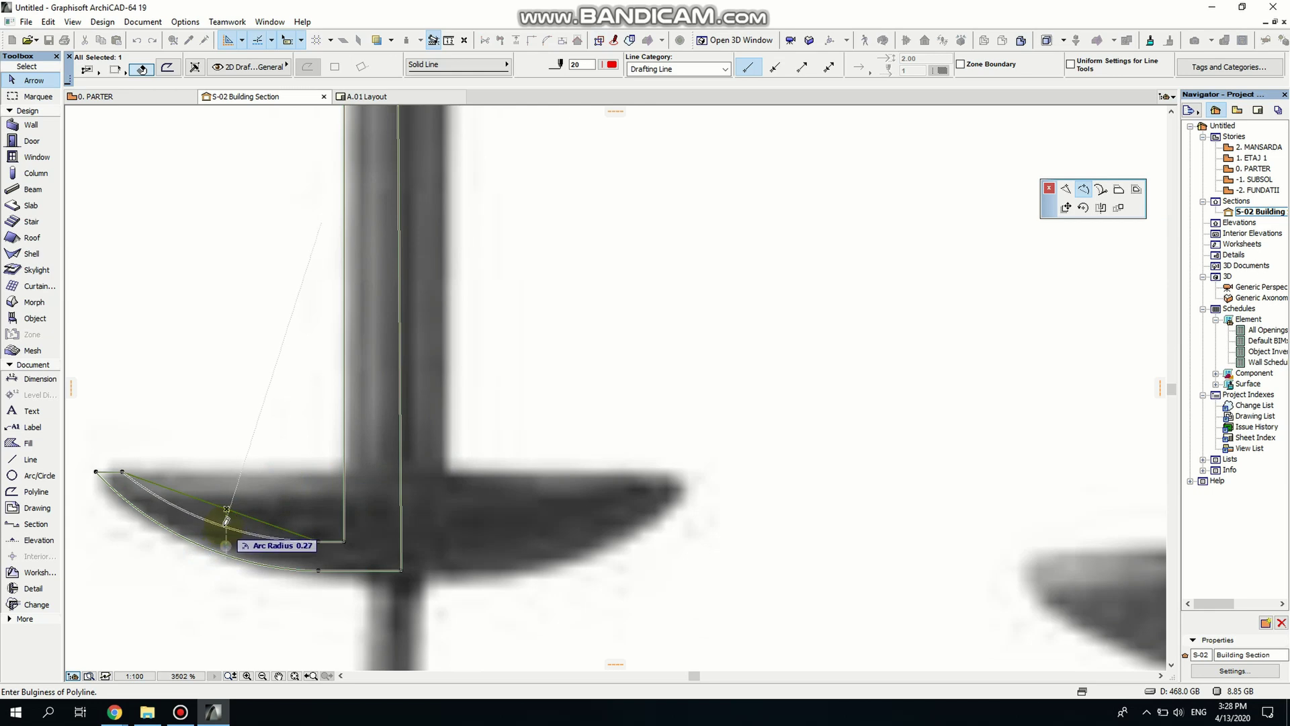
click(225, 518)
- Reposition the outline's node at the candle's top centre slightly outward so that the centre edge runs vertically
scroll(389, 510, down, 5)
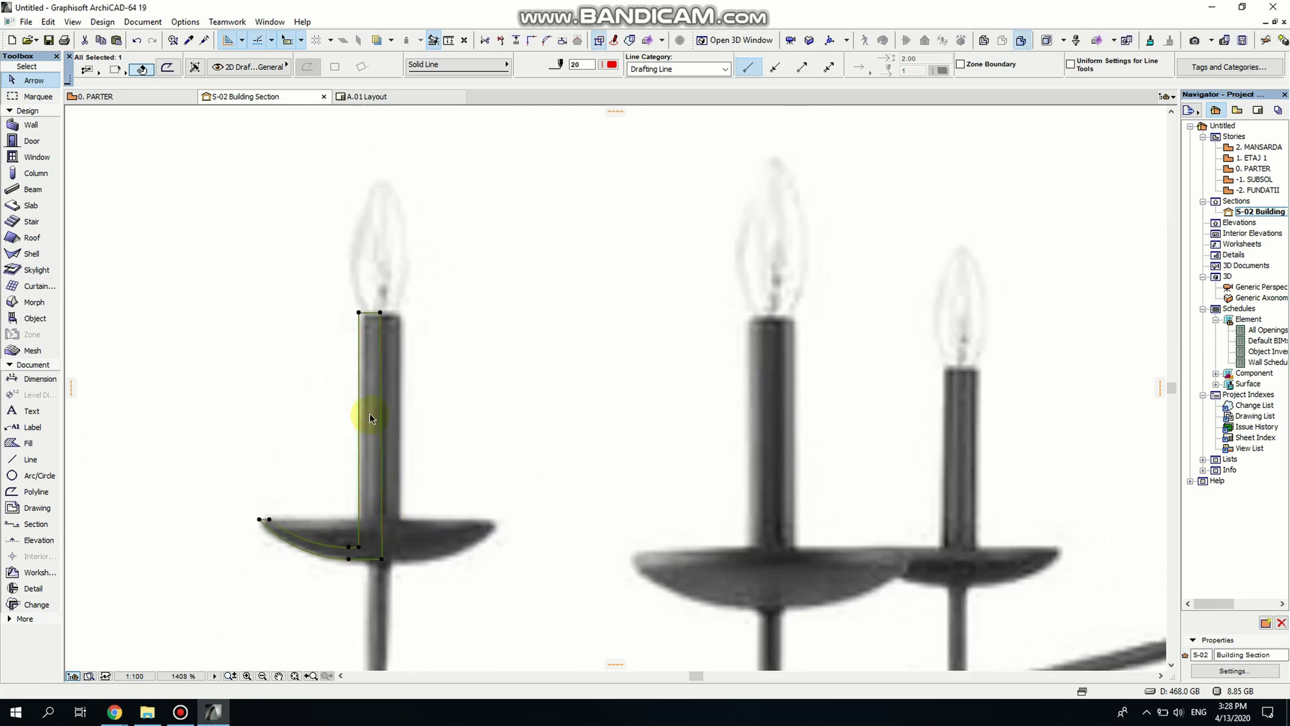
scroll(398, 329, up, 4)
click(349, 283)
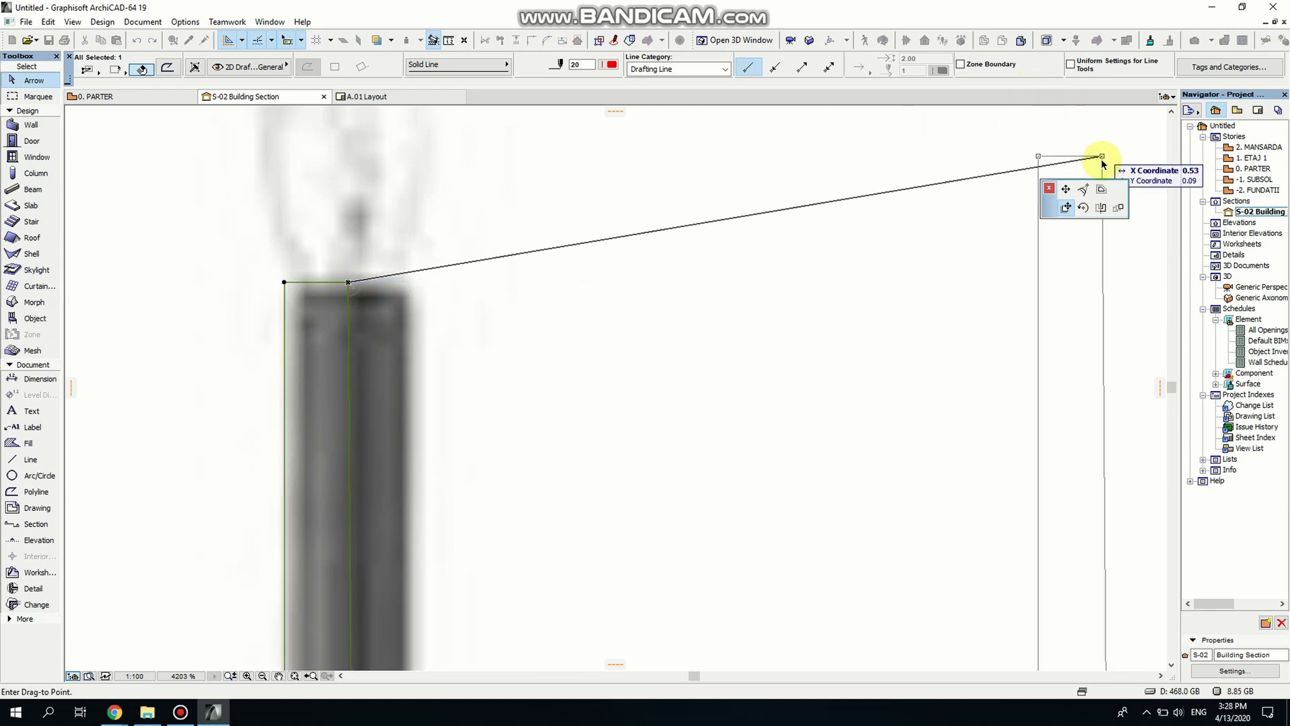
click(1084, 189)
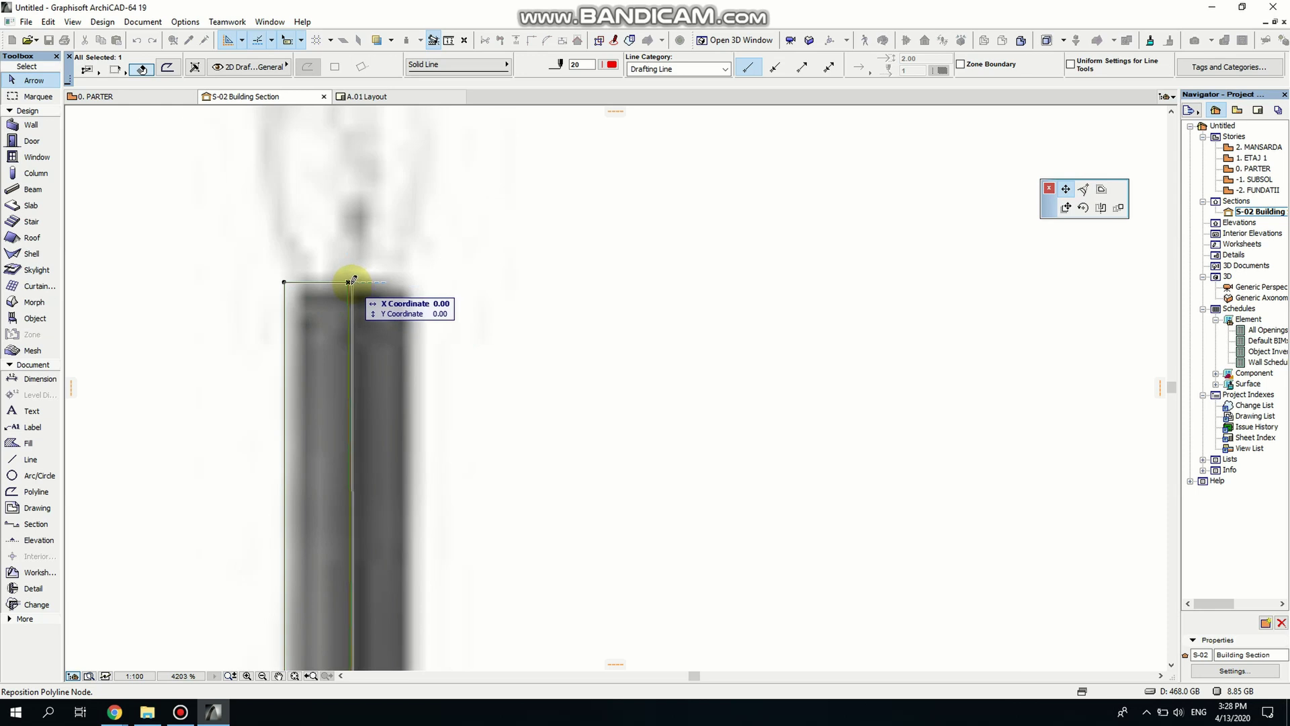
click(351, 280)
scroll(350, 281, down, 5)
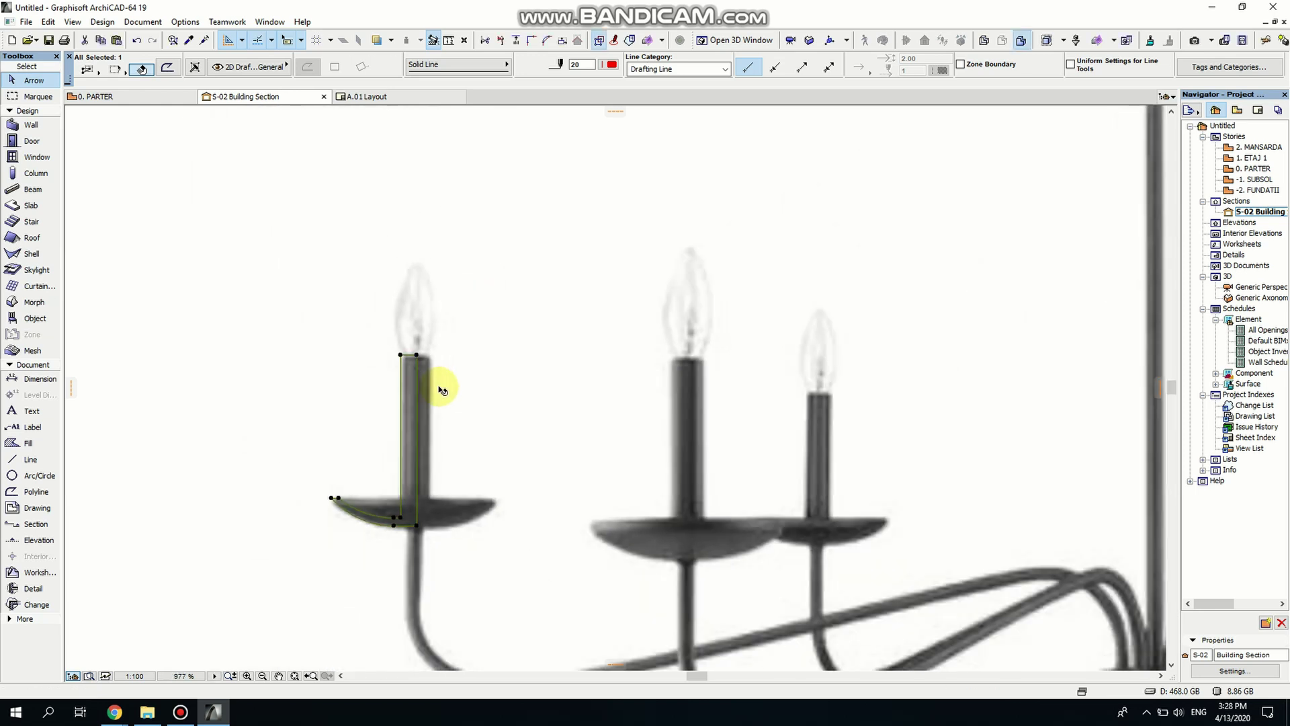
- Fill the closed candle and dish outline with the 25 % fill pattern, using the polyline as its boundary
middle_drag(404, 447, 393, 353)
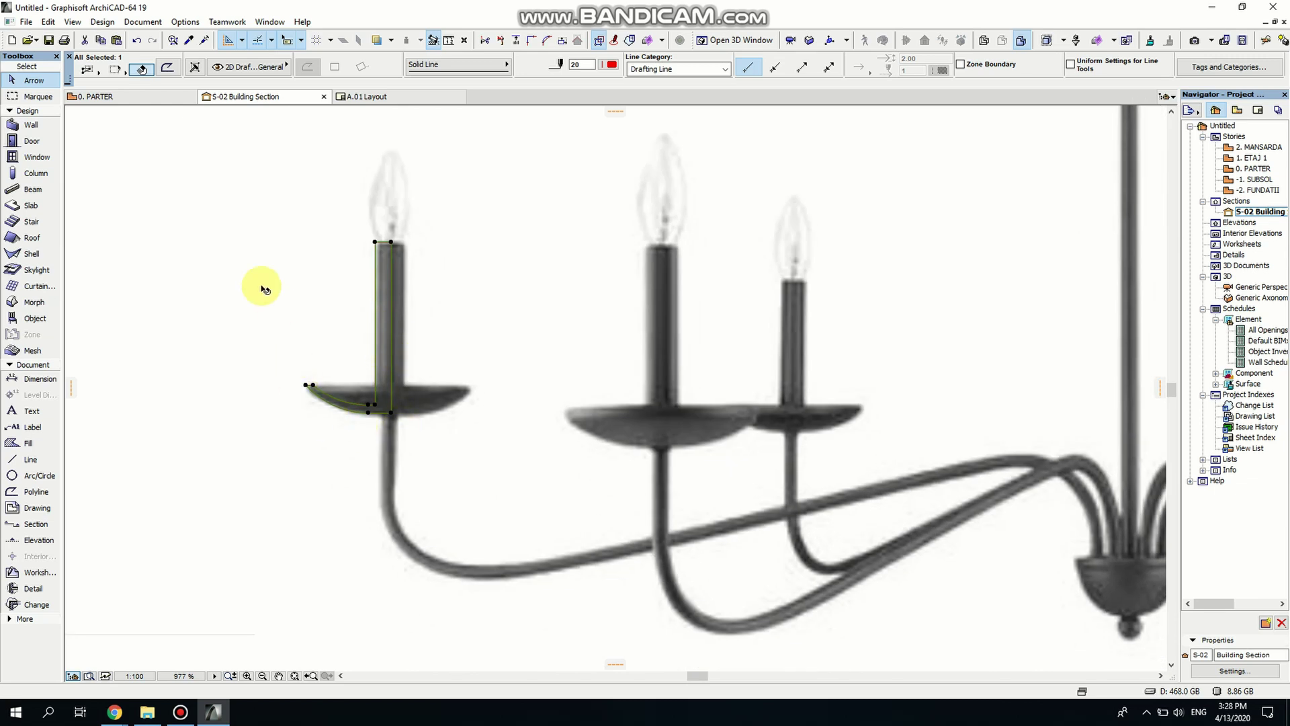
click(27, 445)
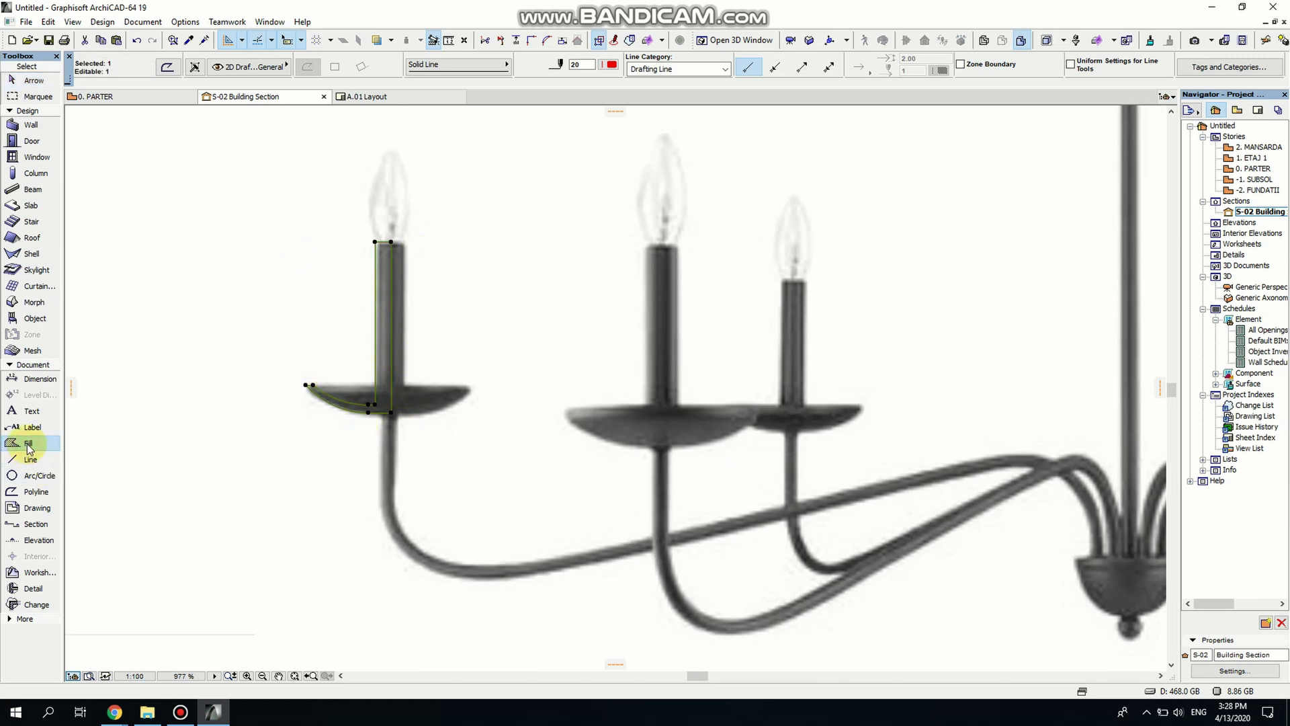
scroll(381, 388, up, 3)
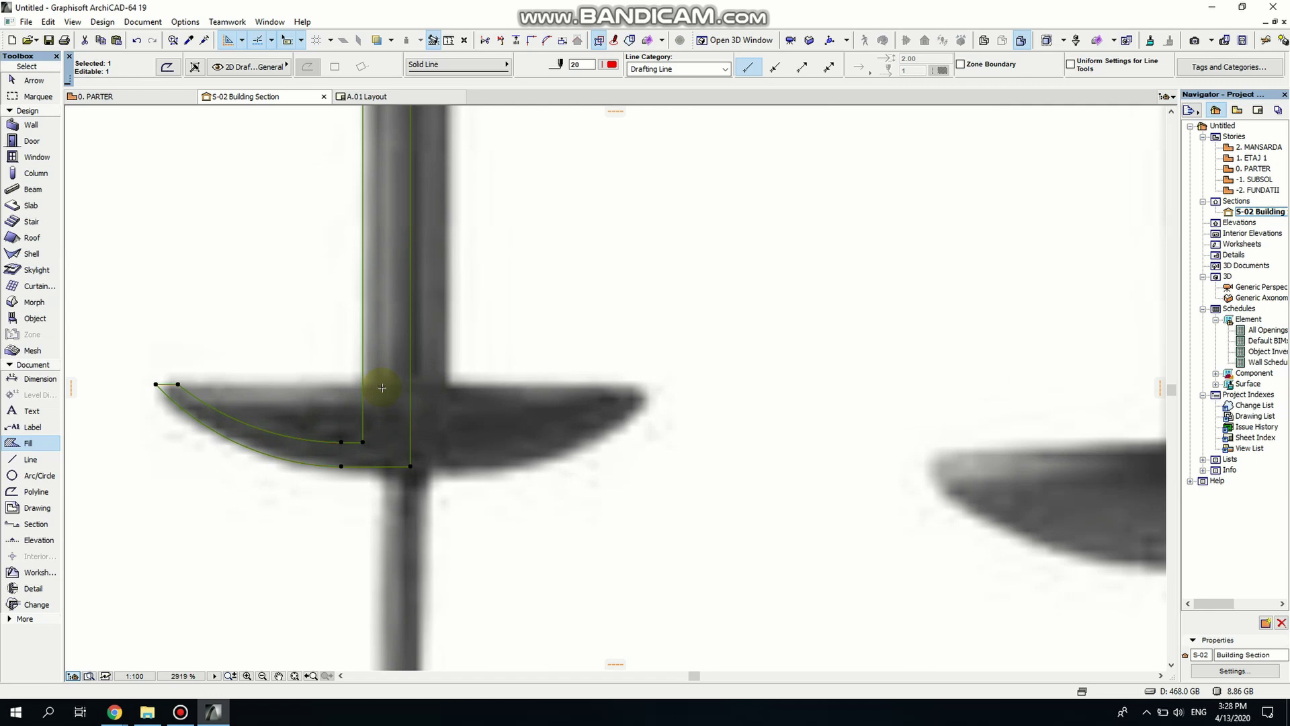
scroll(382, 388, down, 1)
middle_drag(372, 371, 371, 403)
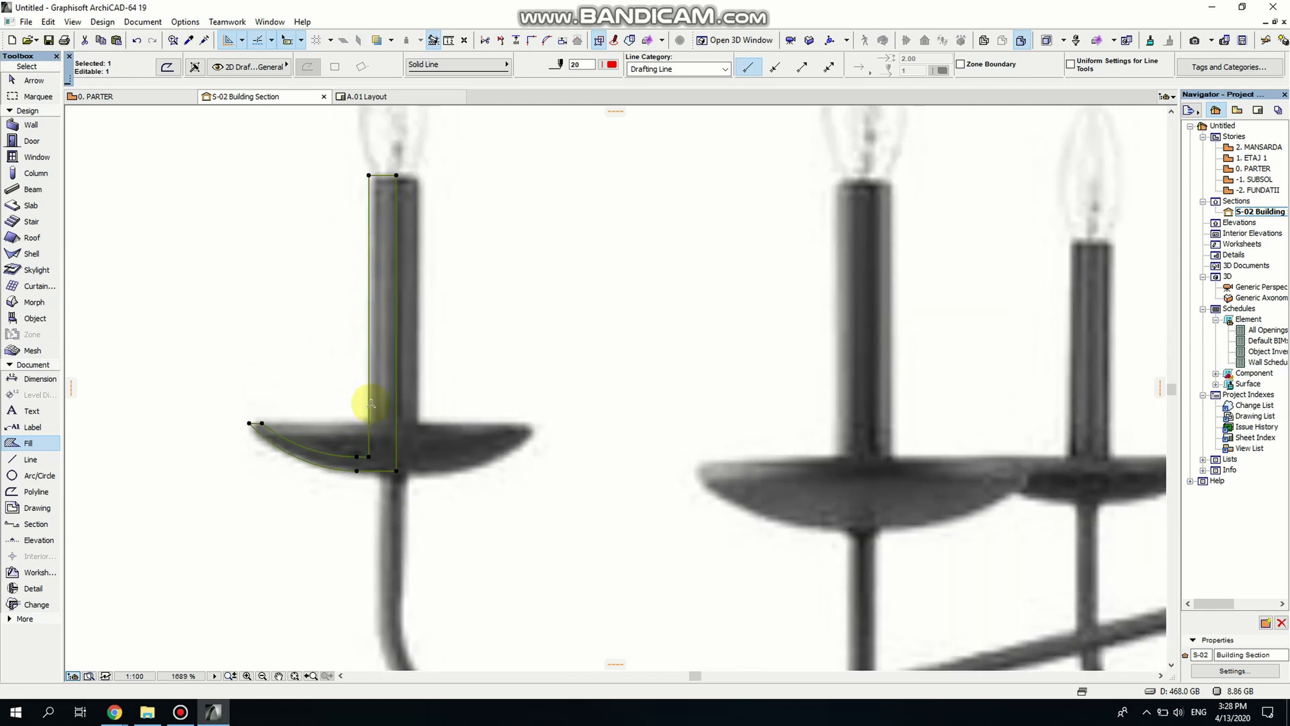
click(382, 357)
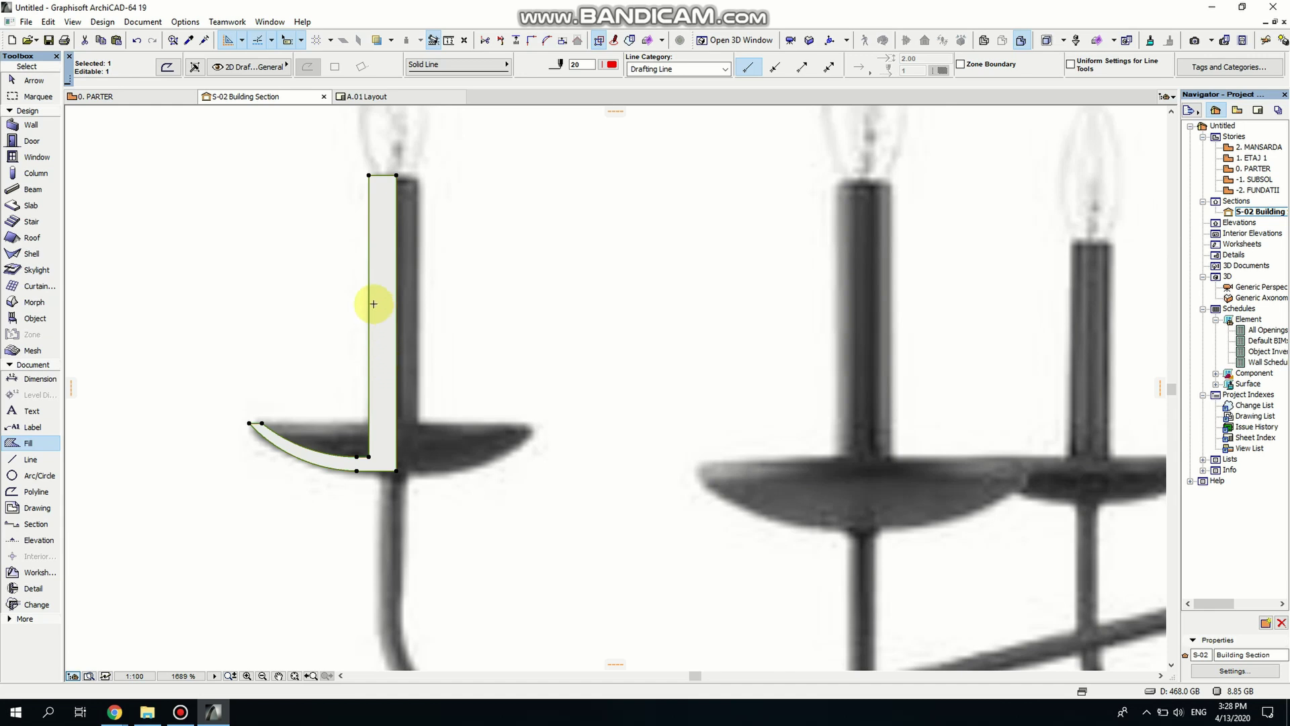
key(Escape)
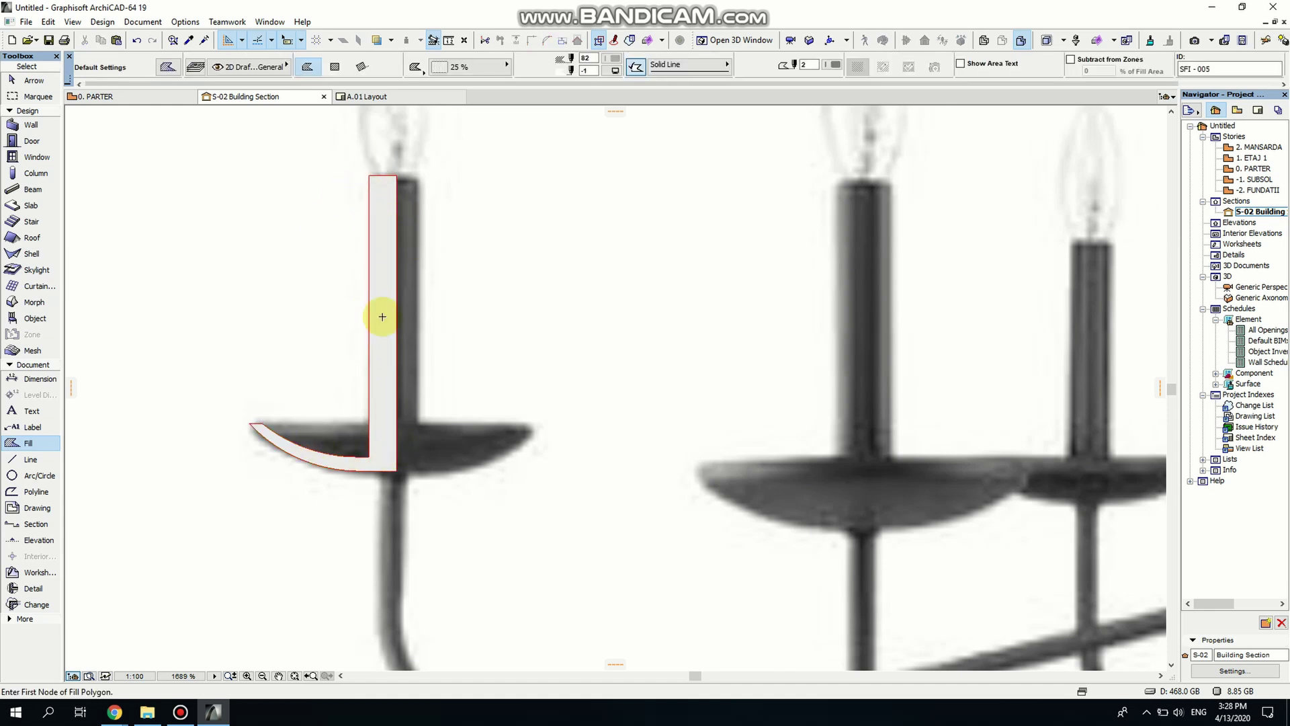
key(shift)
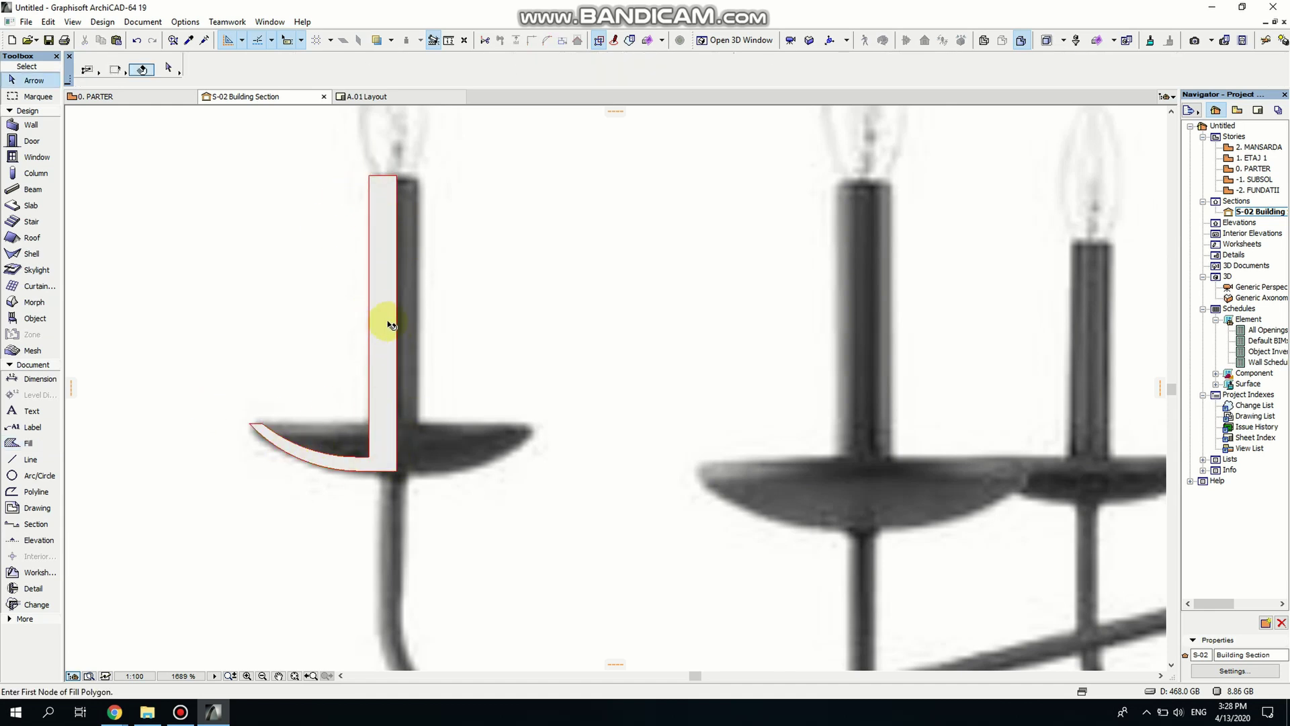
click(391, 324)
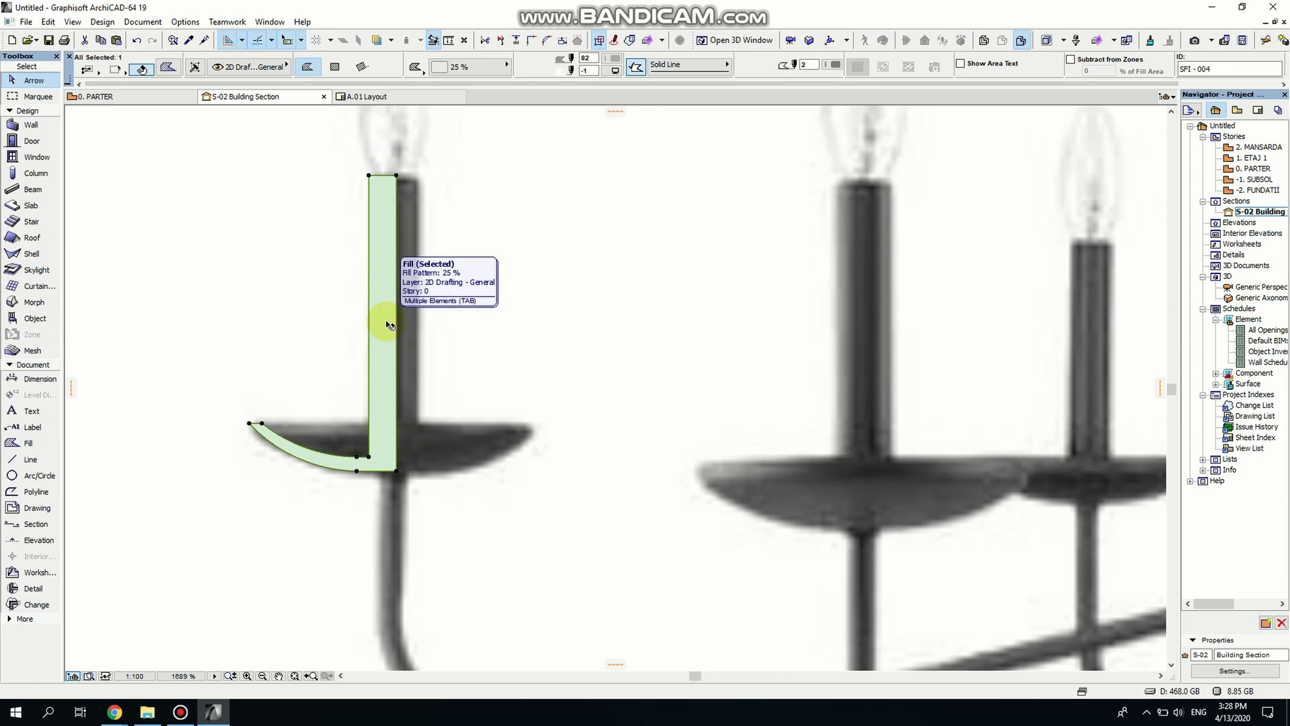
click(504, 311)
click(108, 330)
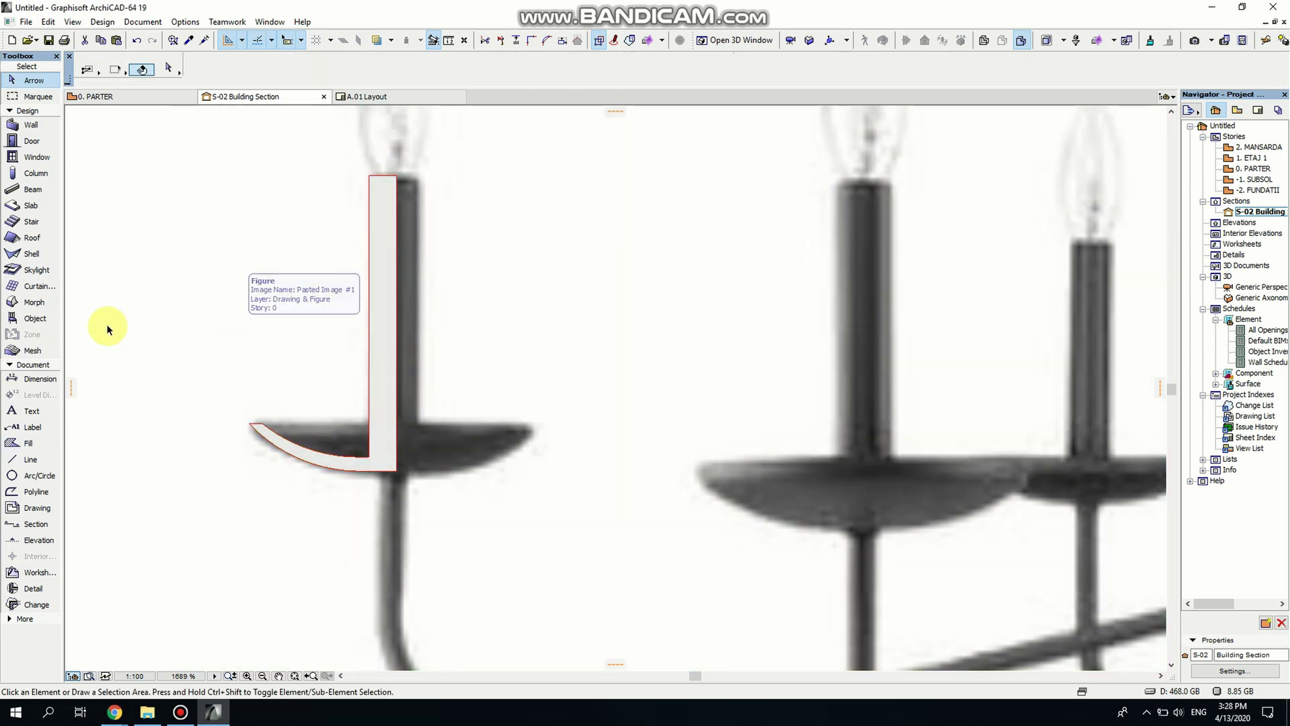
- Create a Revolved morph from the filled candle and dish profile, turning it 360 degrees about the candle's vertical centre edge
click(34, 302)
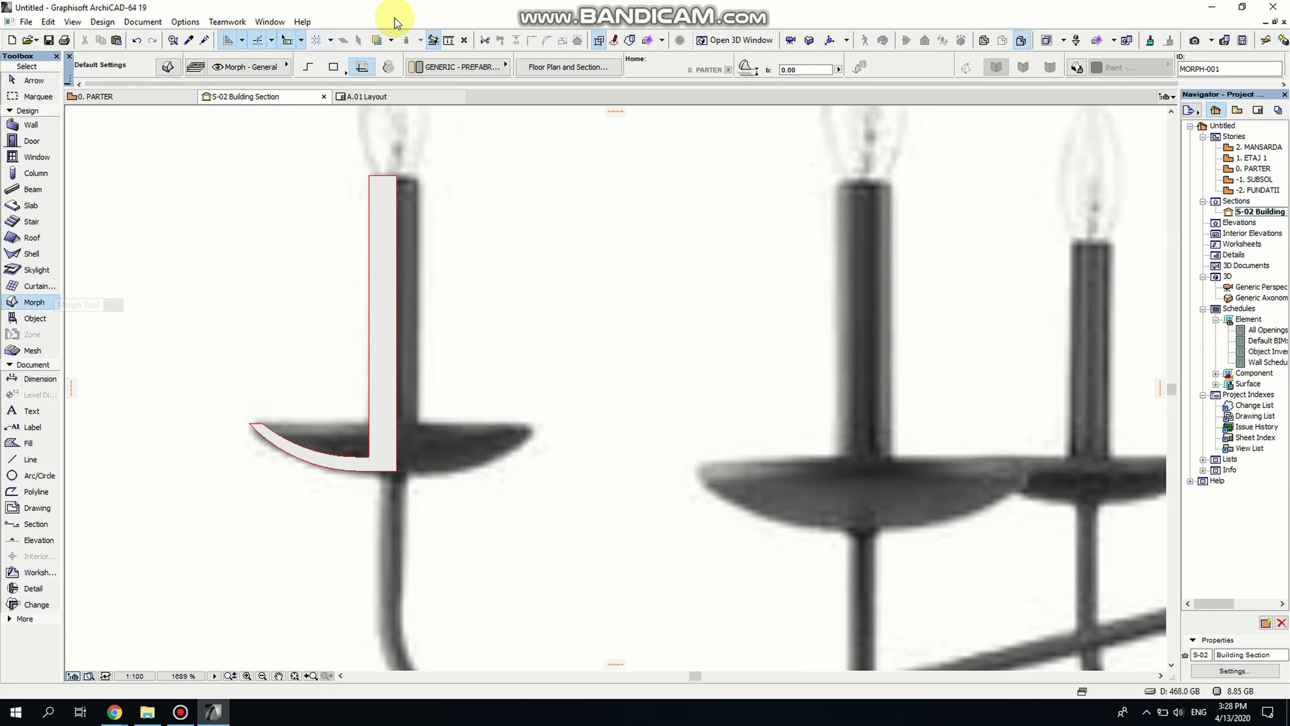
click(389, 69)
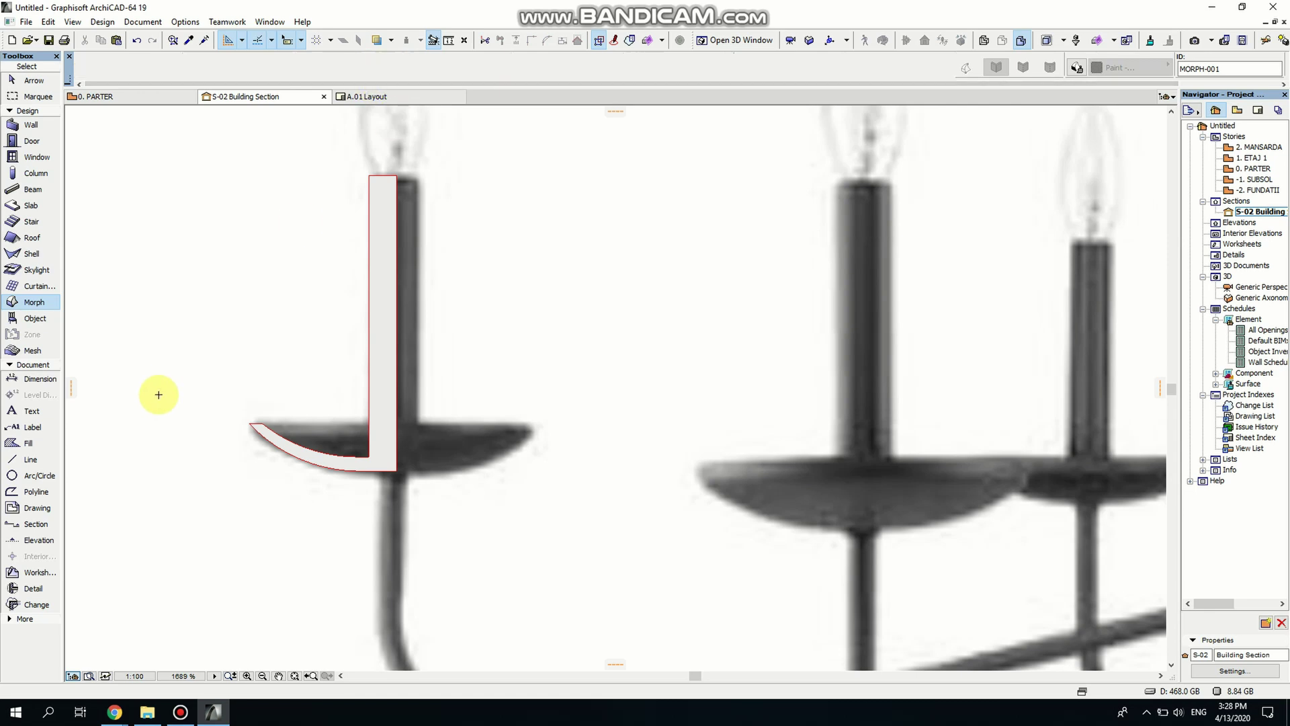
key(Escape)
click(378, 377)
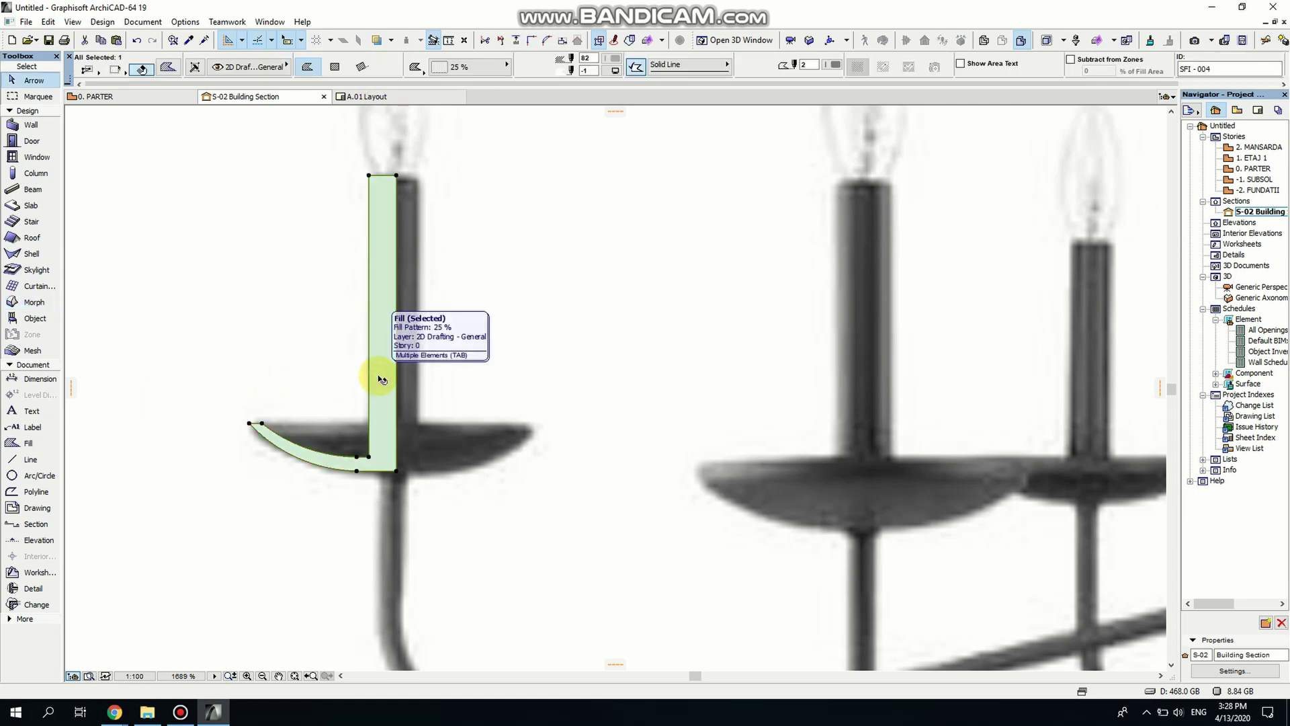
click(30, 303)
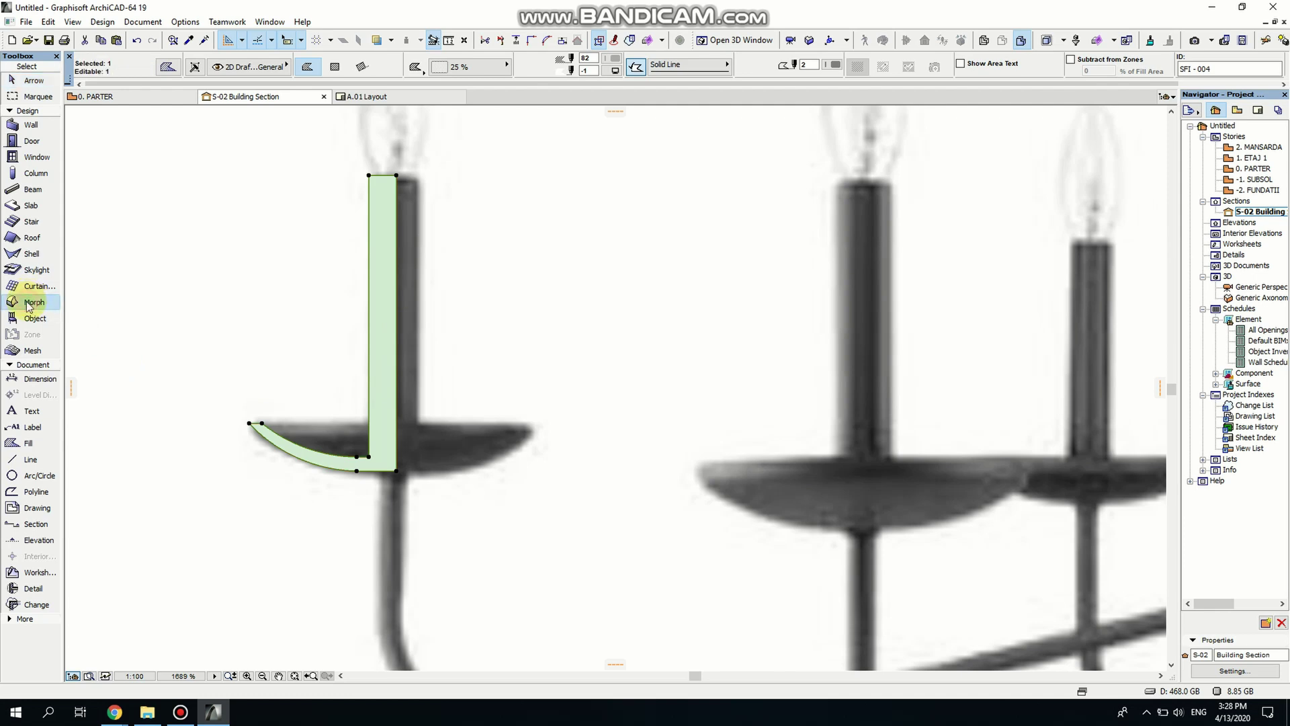
click(381, 293)
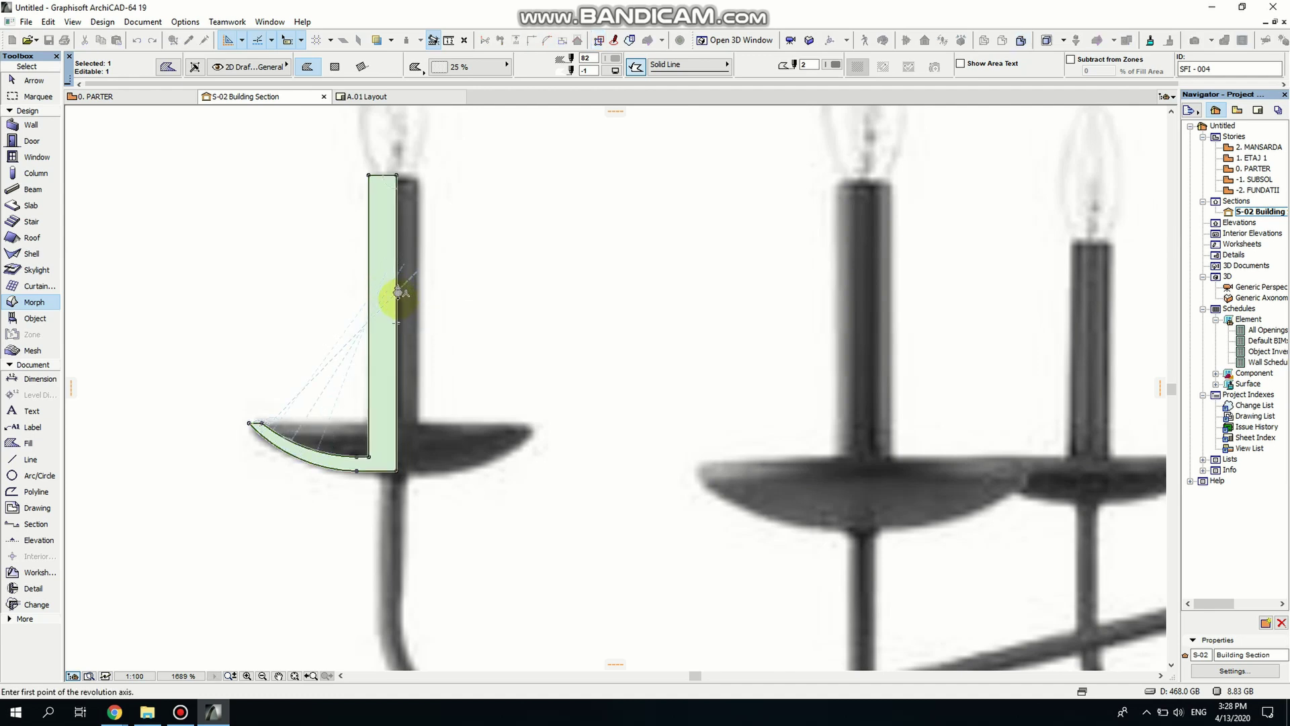
click(397, 297)
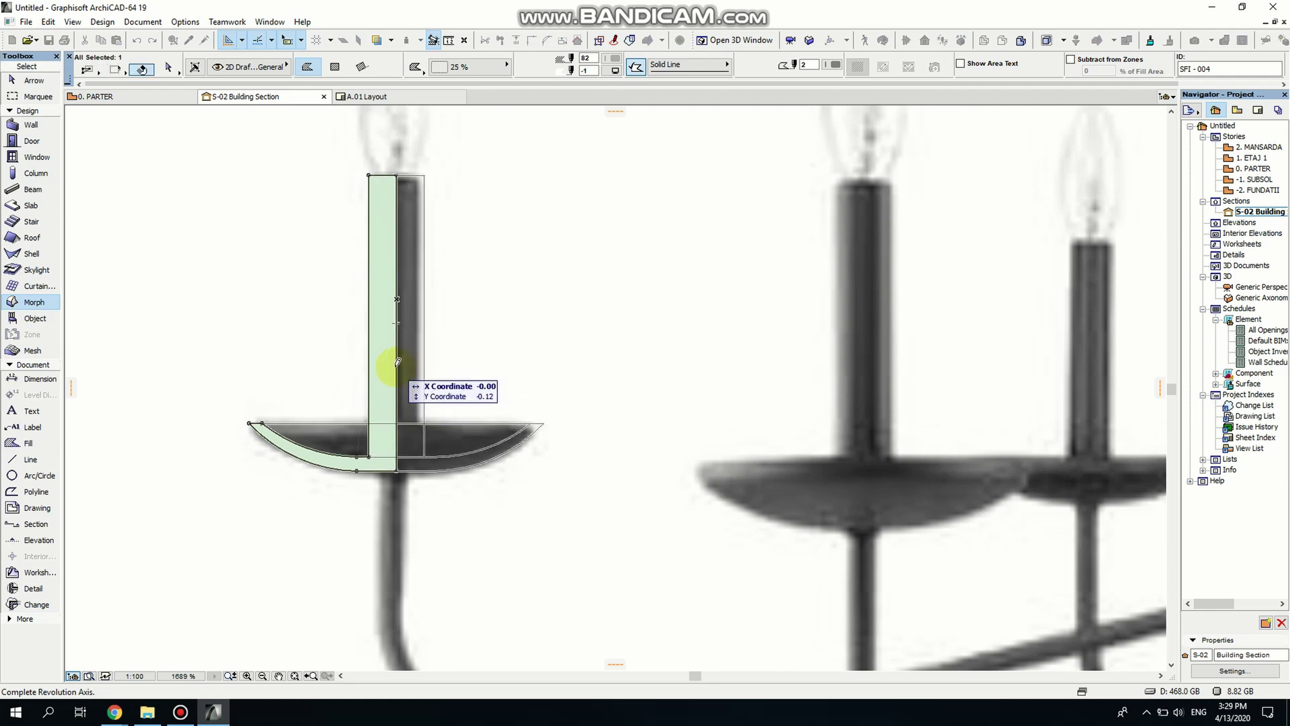
click(397, 363)
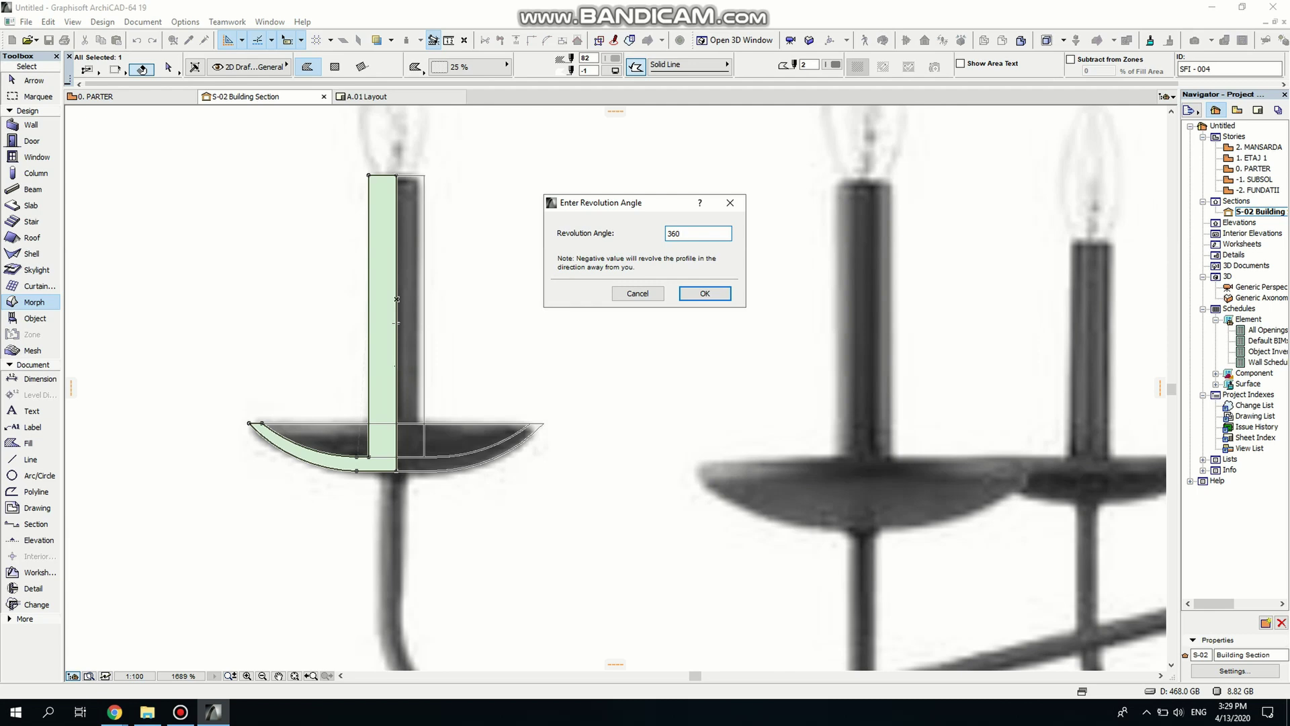
key(Return)
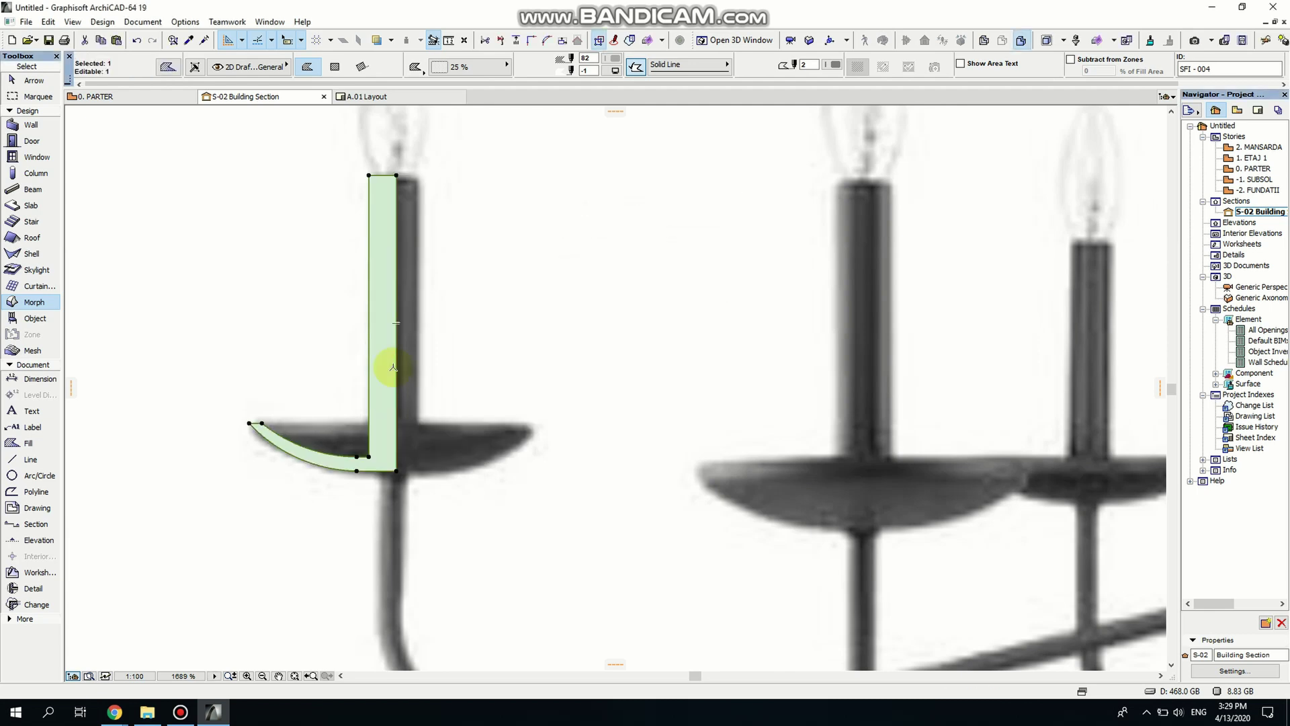
- Examine the revolved candle and dish in the Generic Perspective 3D view, fitted to the window and orbited to a lower angle
scroll(426, 397, down, 5)
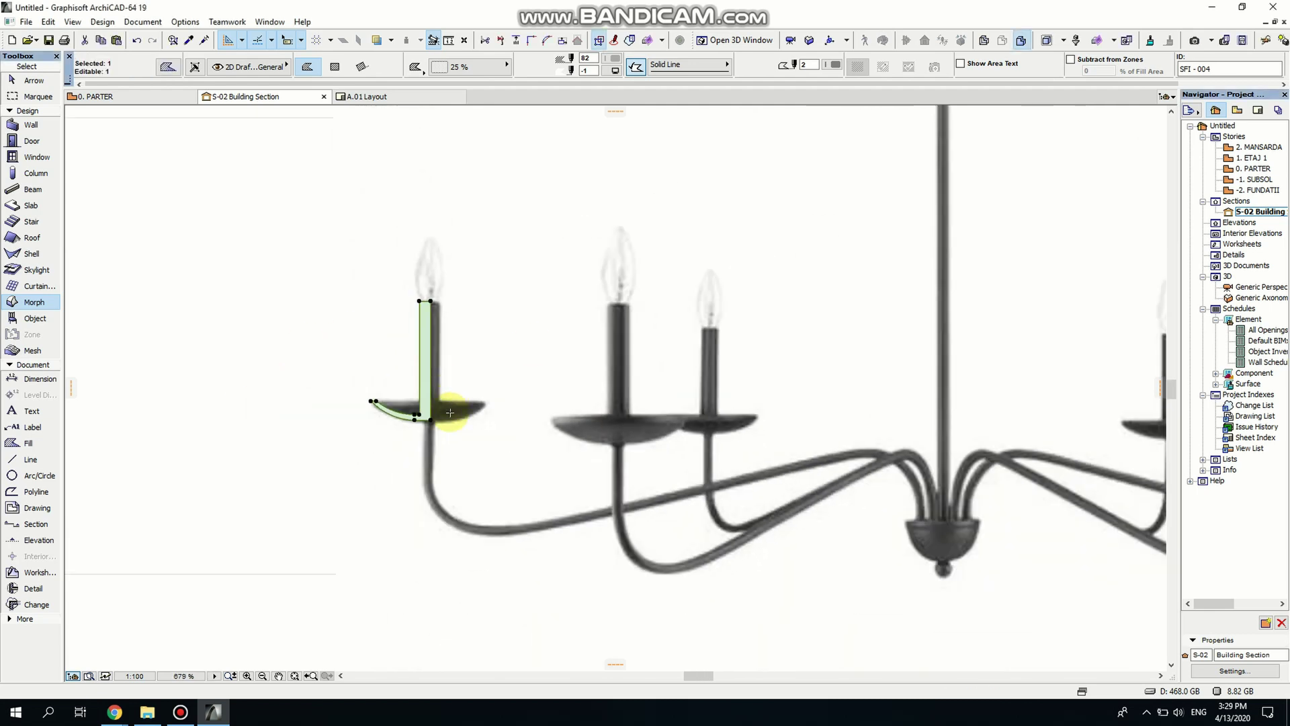
click(1249, 289)
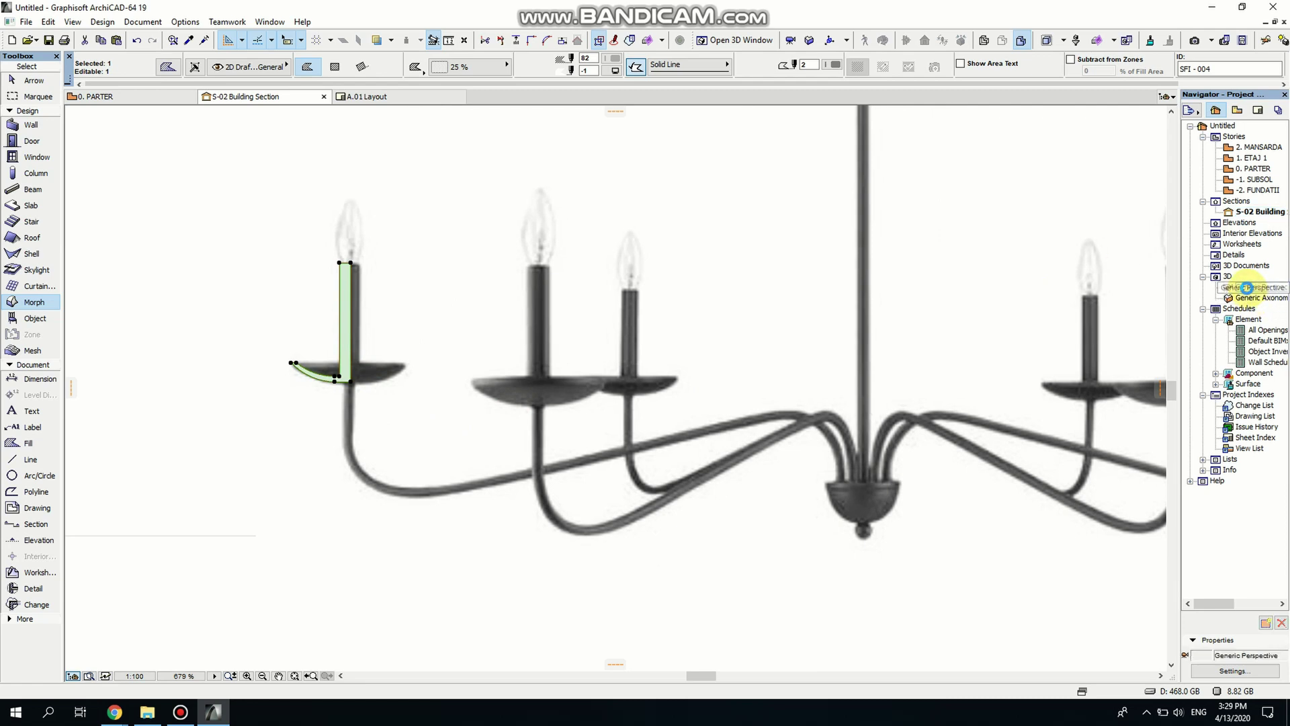
double_click(1247, 287)
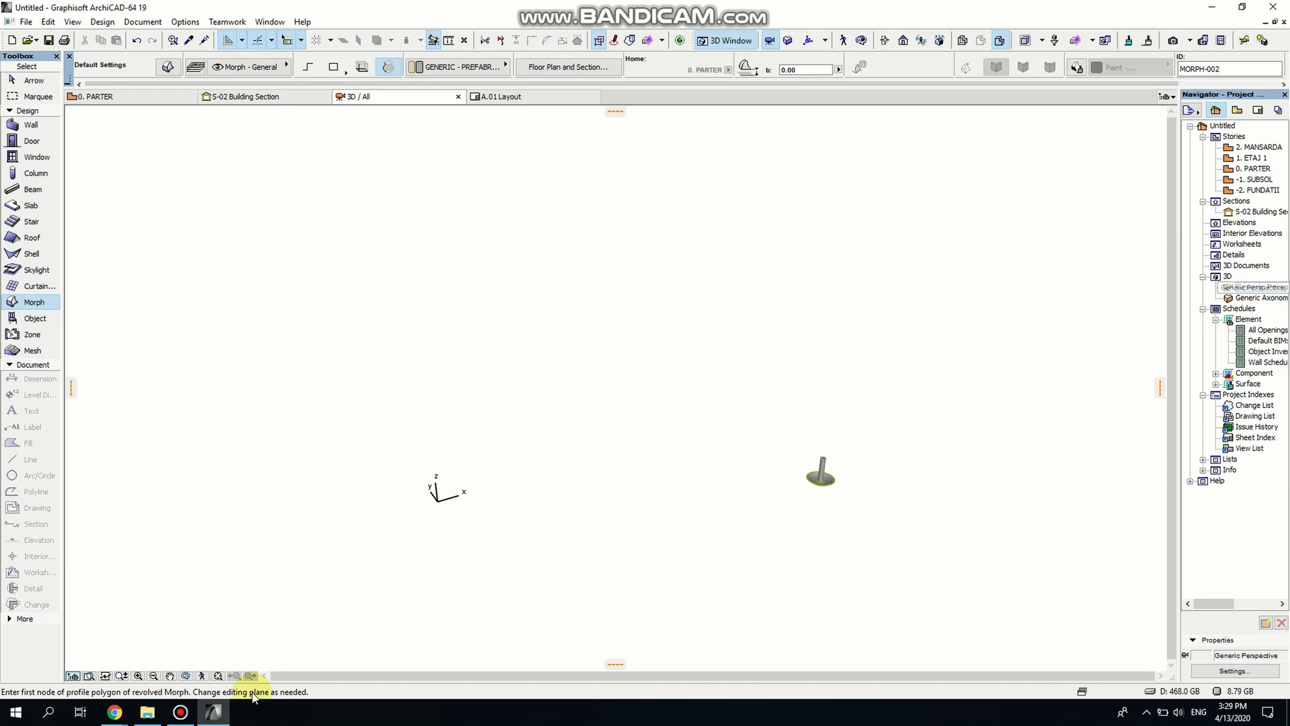
click(212, 676)
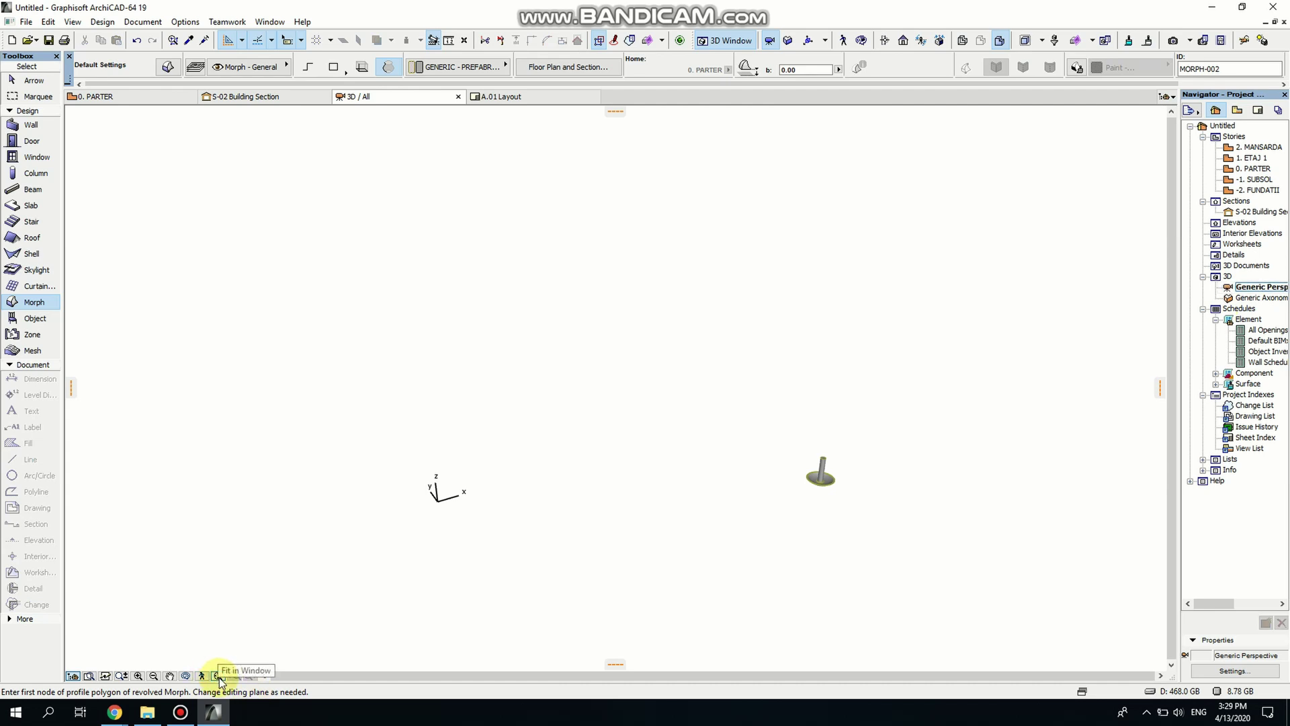
click(218, 676)
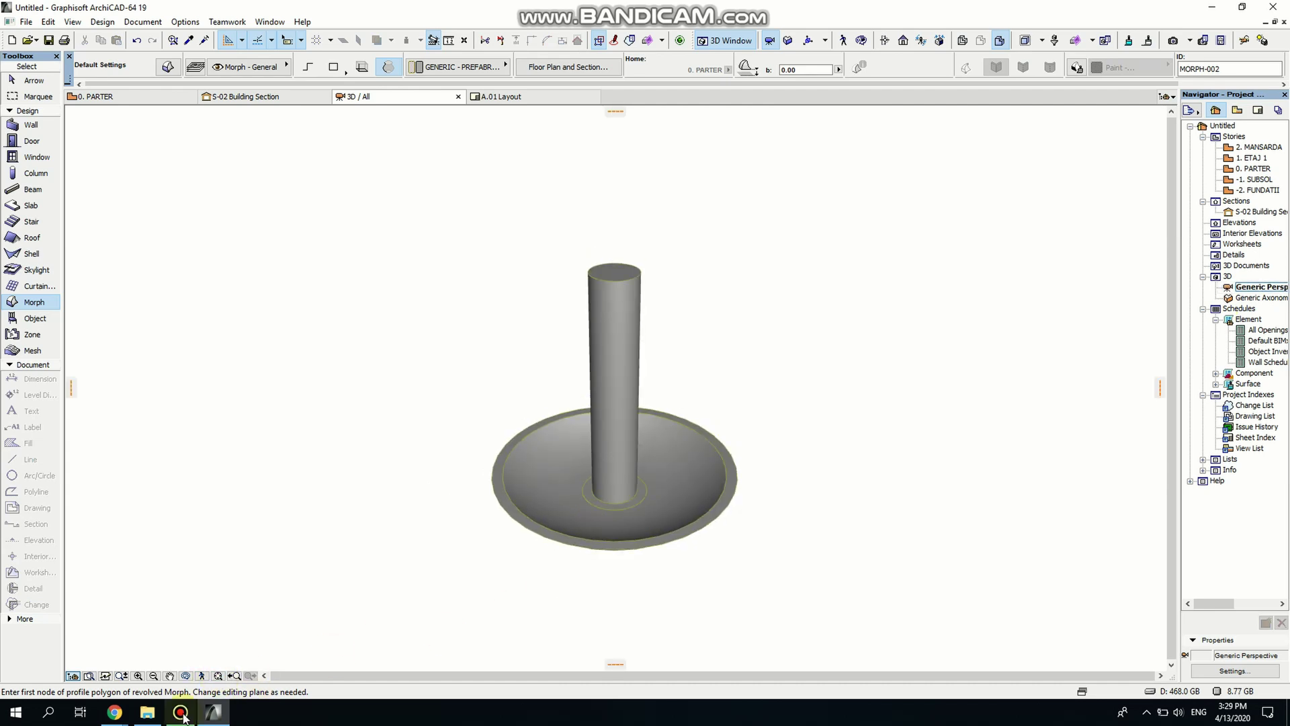
click(183, 676)
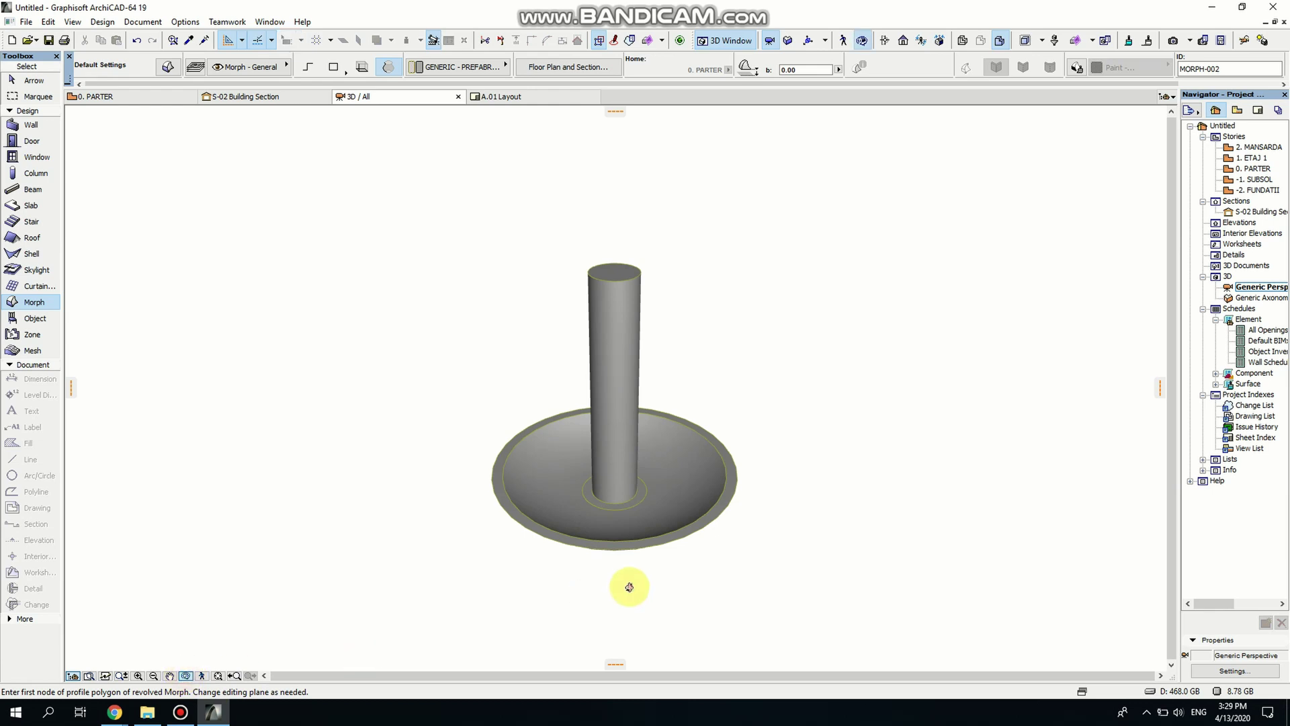
drag(628, 584, 492, 527)
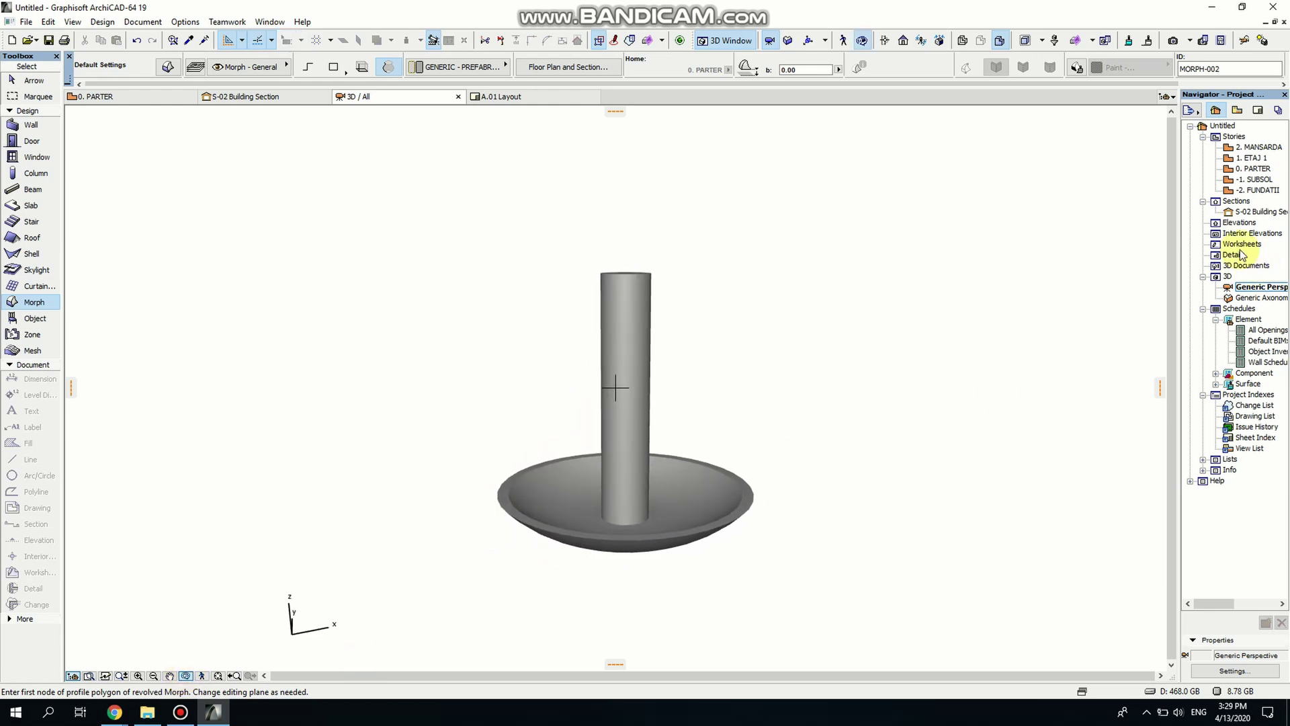
- In the S-02 Building Section, trace the outer half of the bulb above the leftmost candle with a polyline ending at the candle's top centre
double_click(1264, 212)
scroll(656, 495, up, 3)
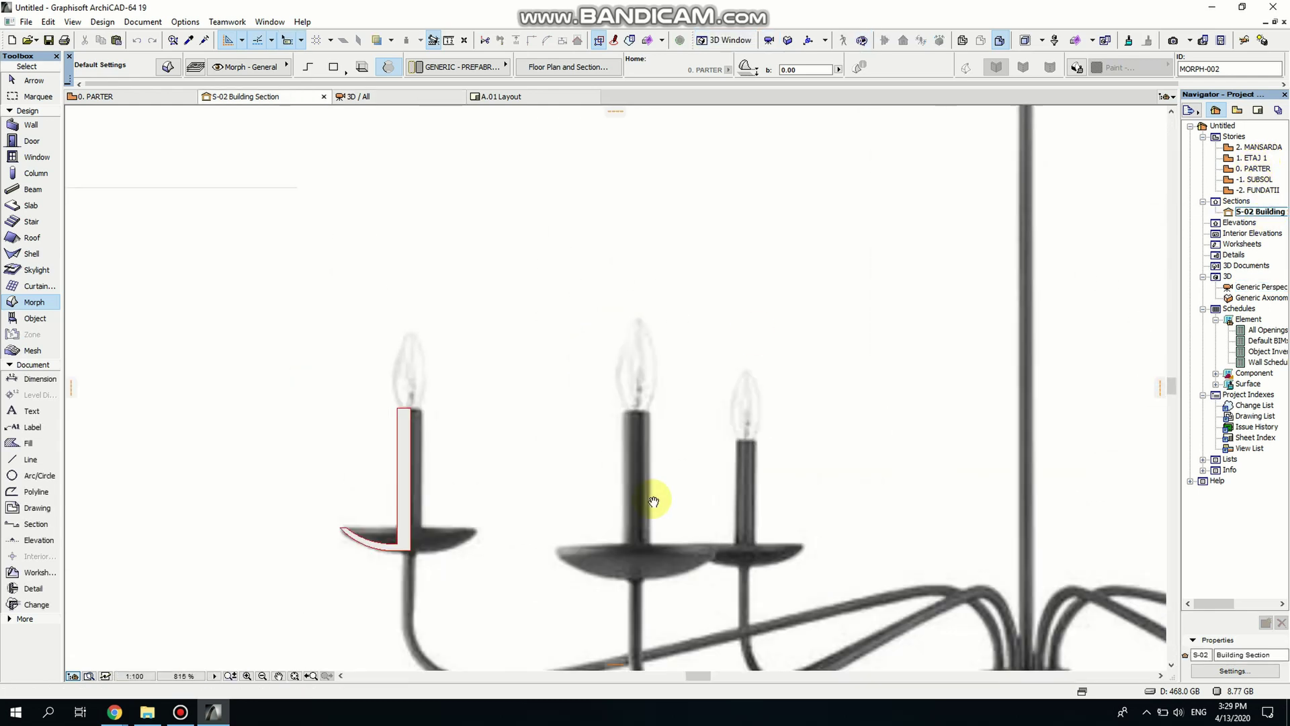
scroll(406, 421, up, 3)
key(Escape)
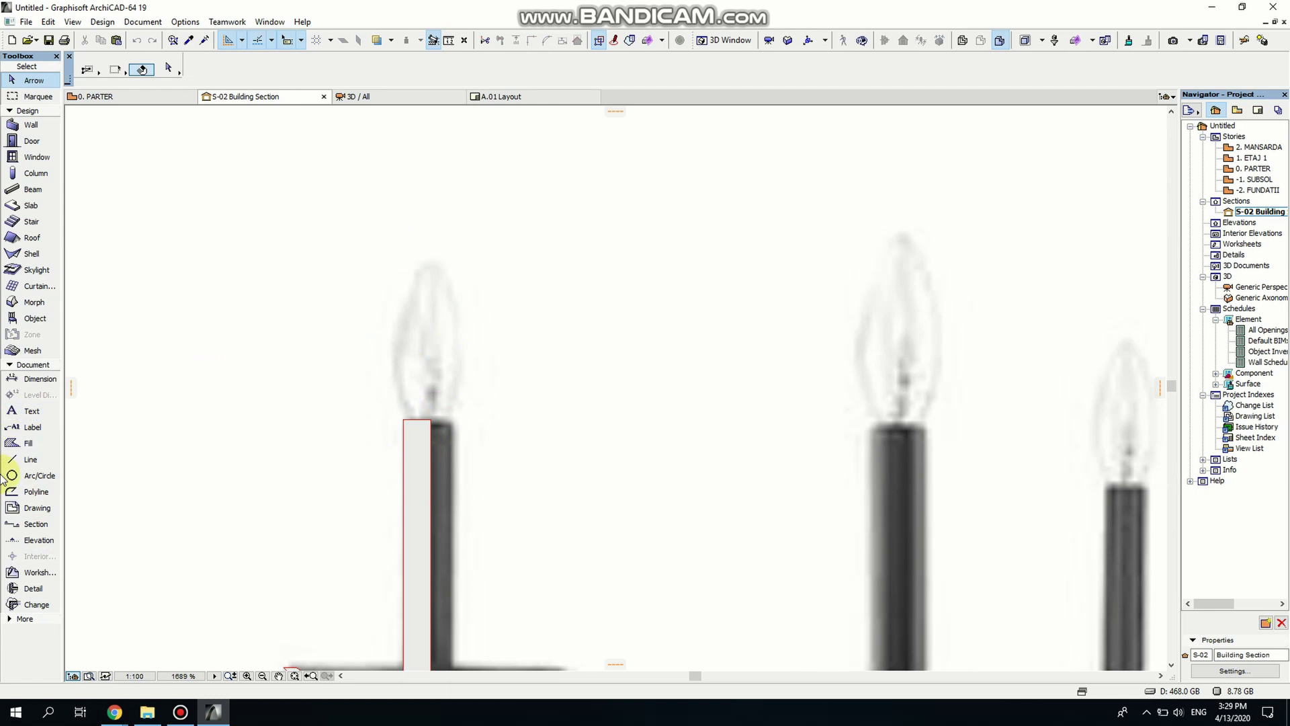
click(33, 491)
scroll(498, 372, up, 4)
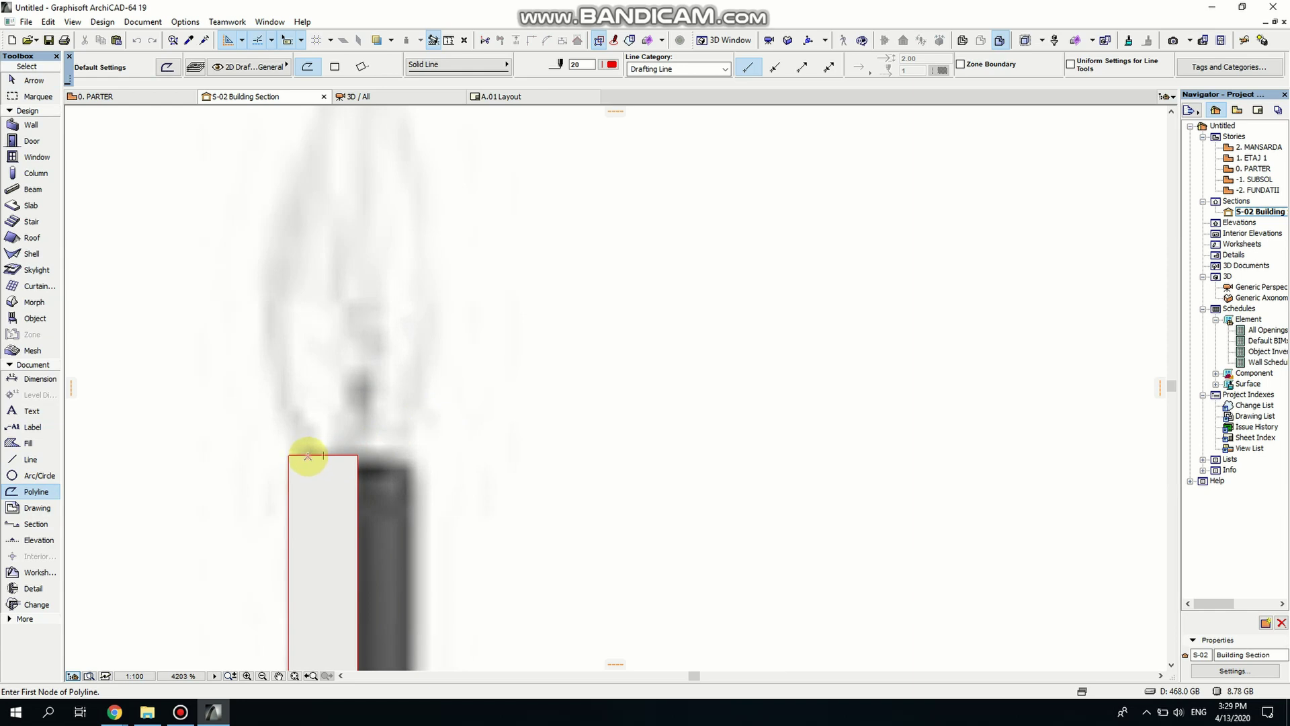
click(308, 456)
middle_drag(259, 217, 303, 360)
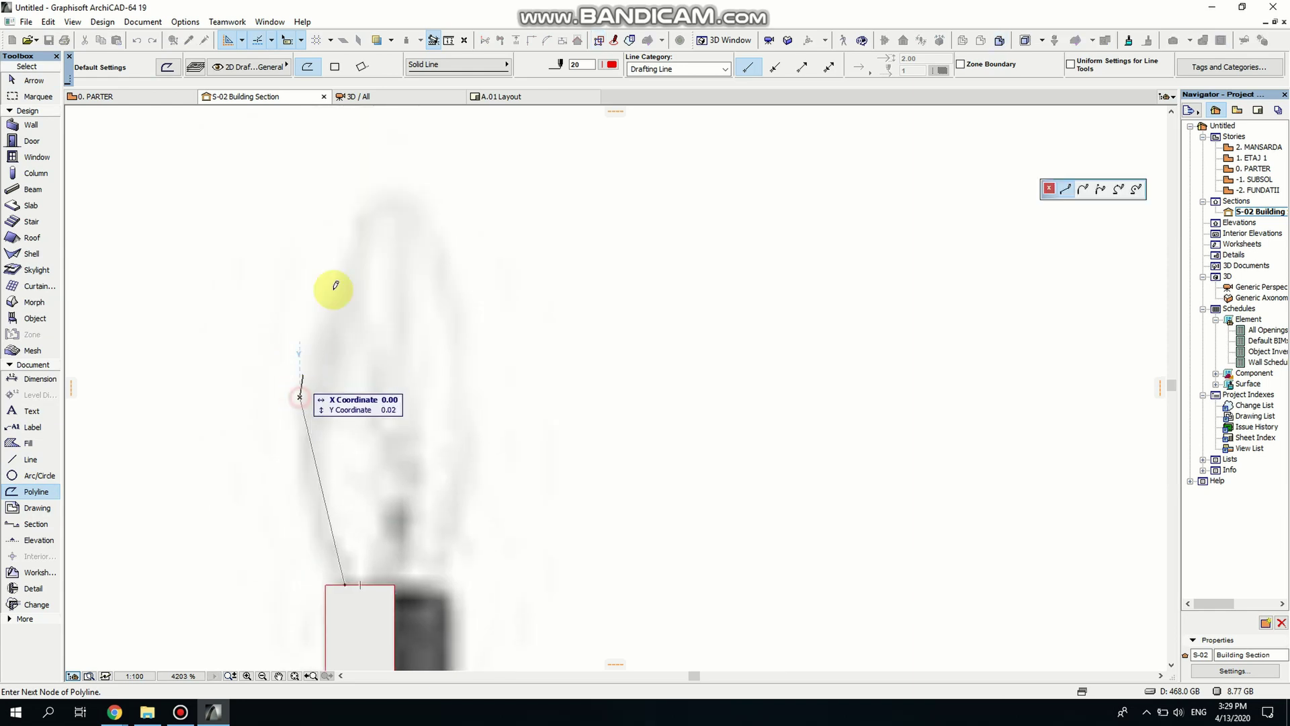
click(366, 212)
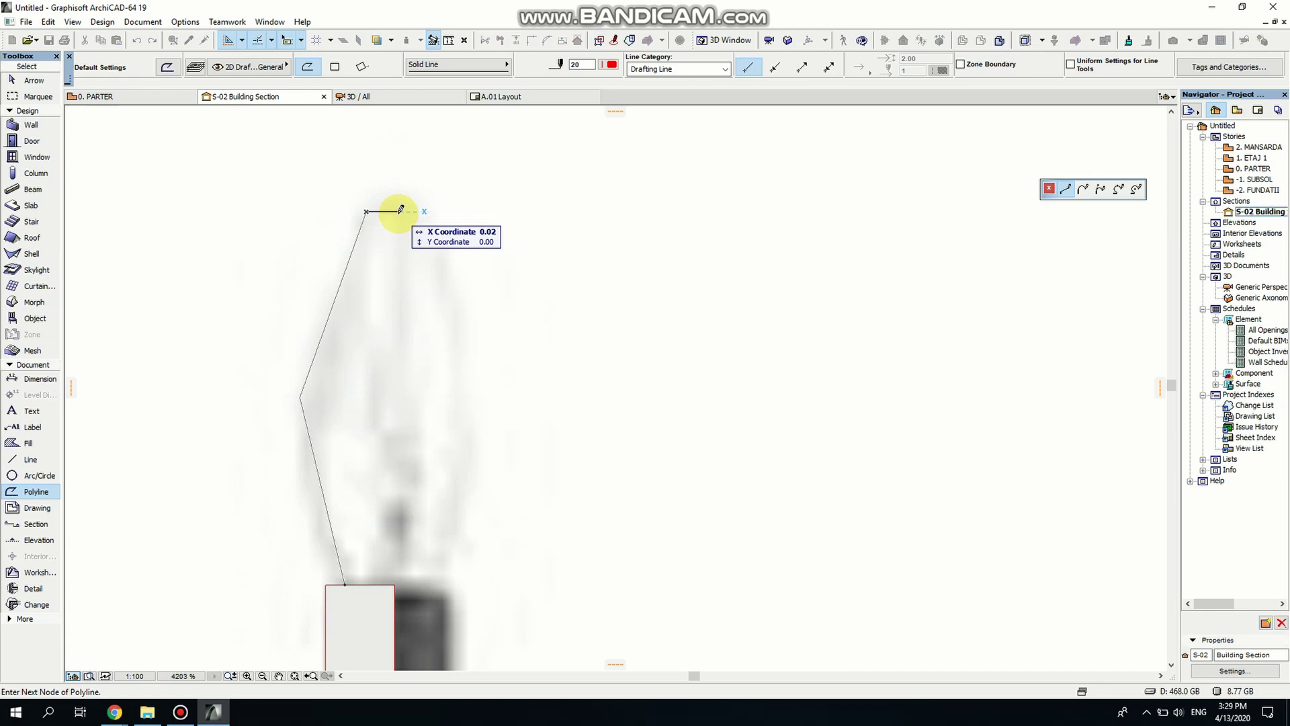
click(399, 211)
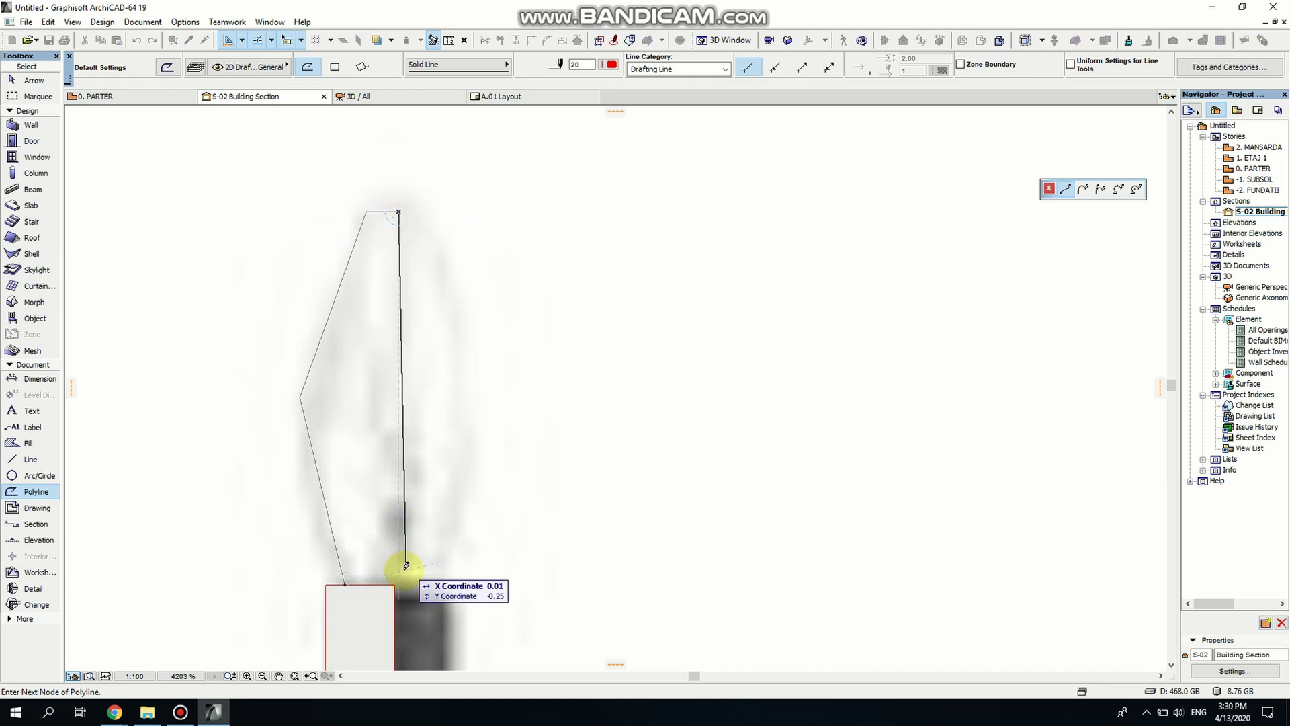
scroll(397, 584, up, 2)
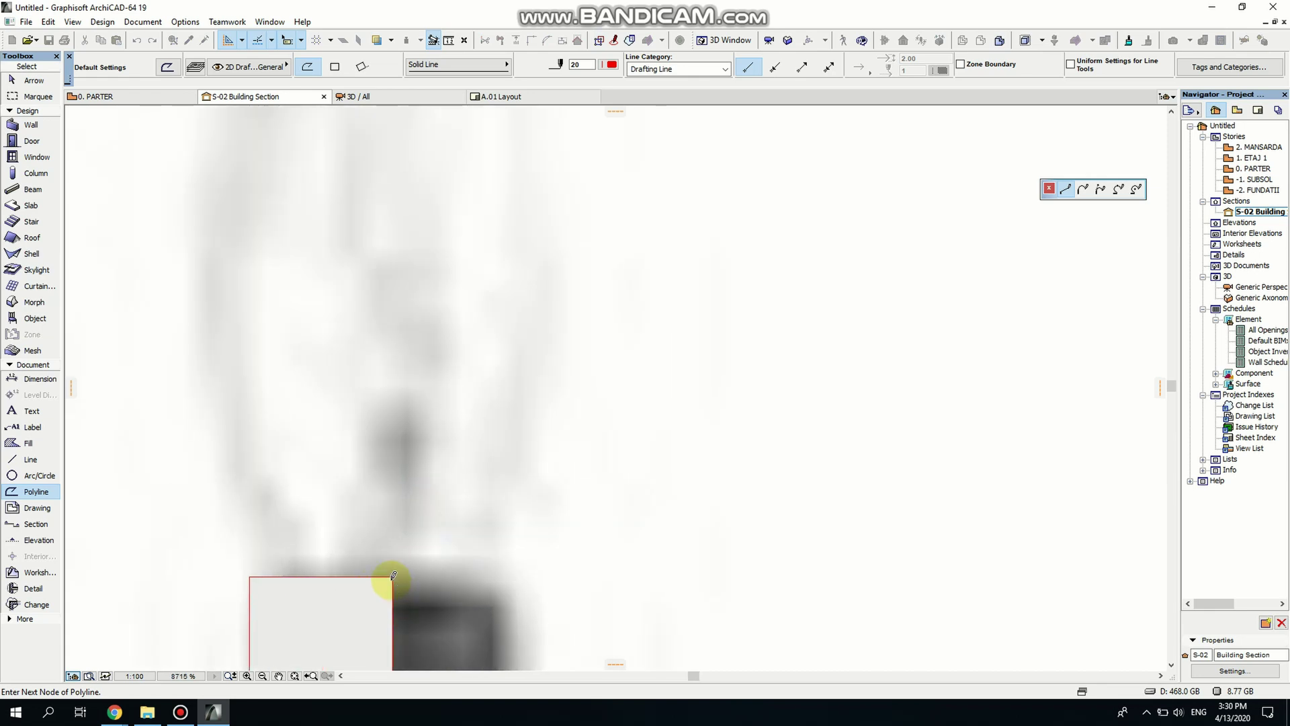
click(393, 575)
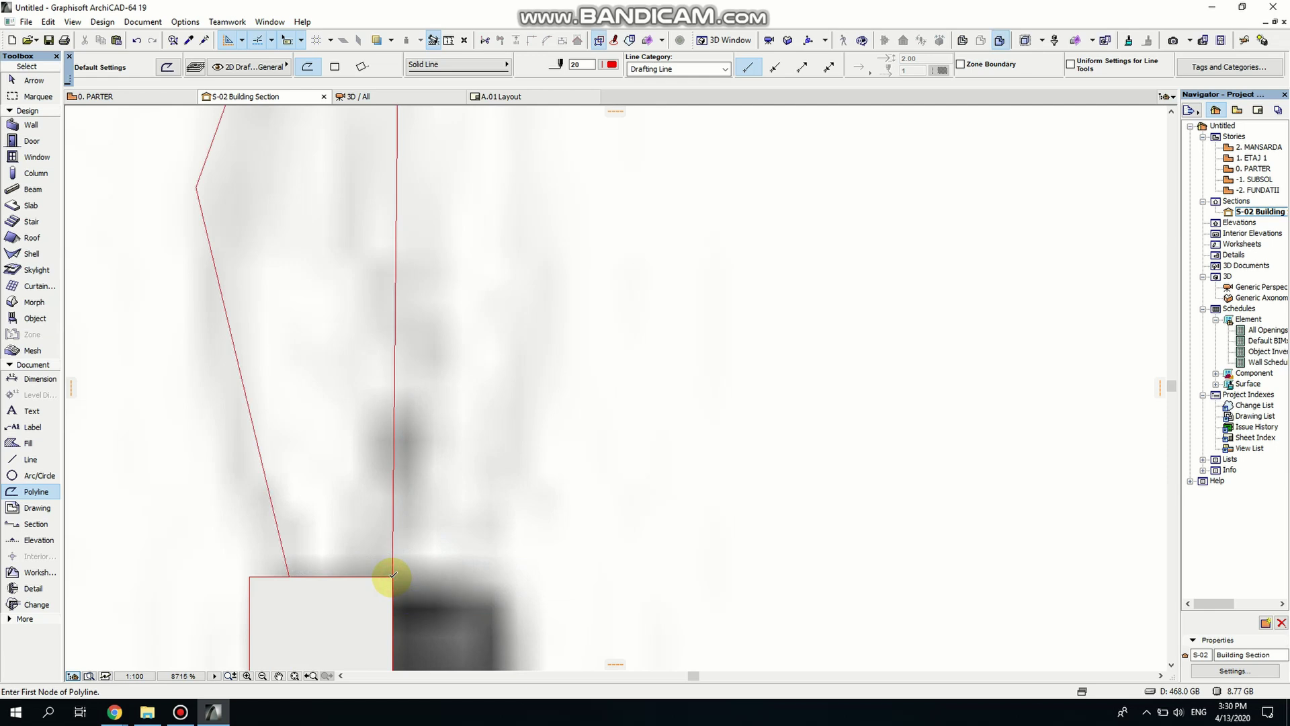
- Close the bulb outline along the candle's top by continuing the polyline from the candle's top centre to its starting node
key(Escape)
click(394, 557)
click(393, 575)
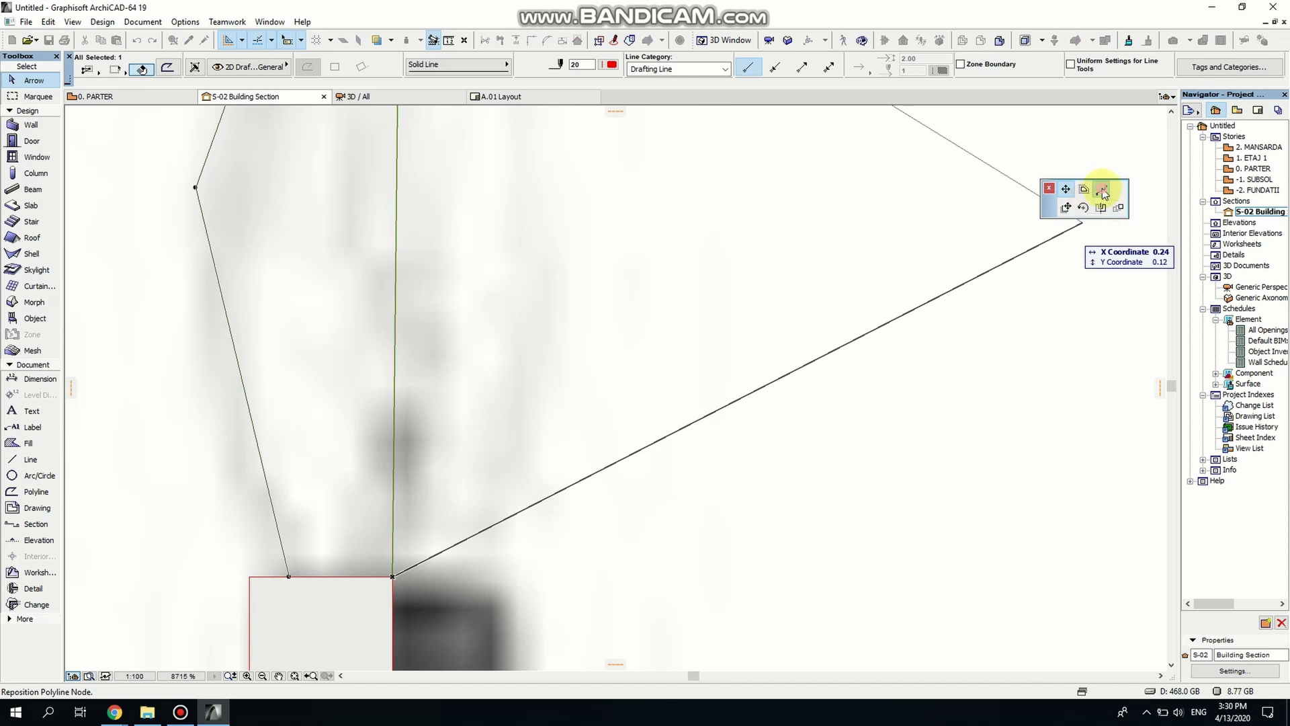
click(1102, 193)
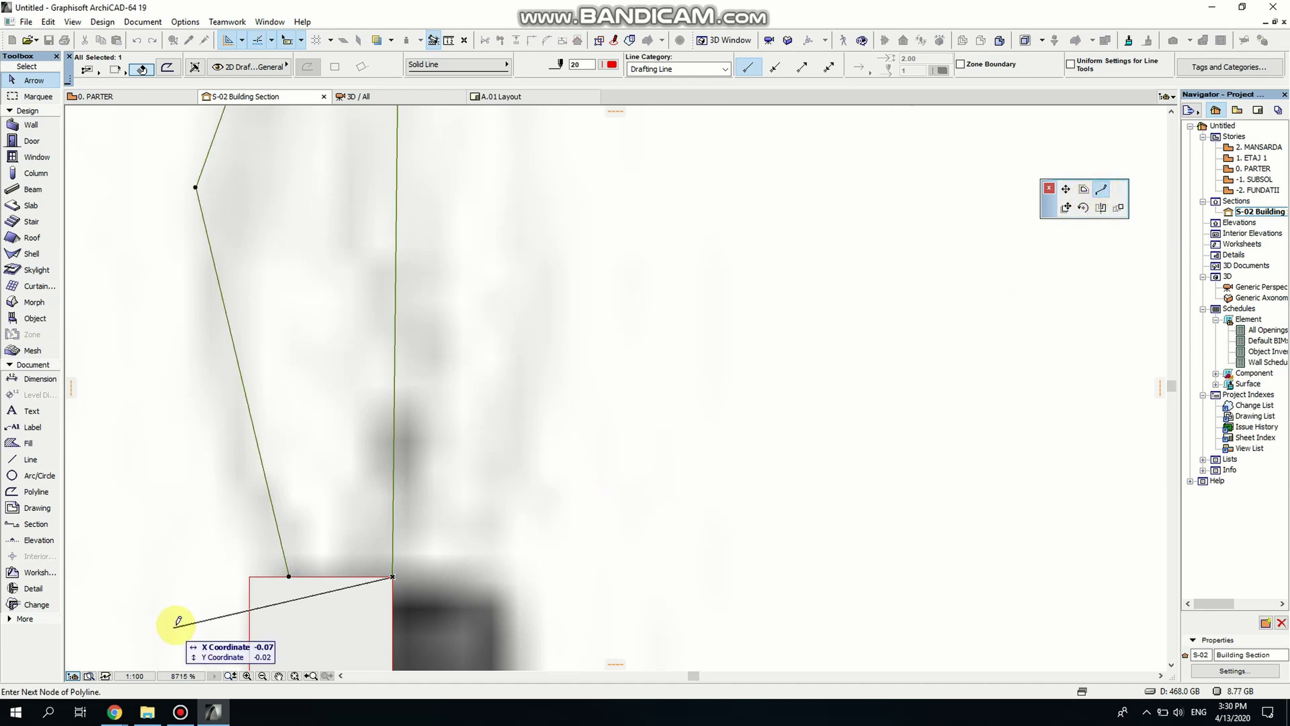
click(289, 576)
click(289, 576)
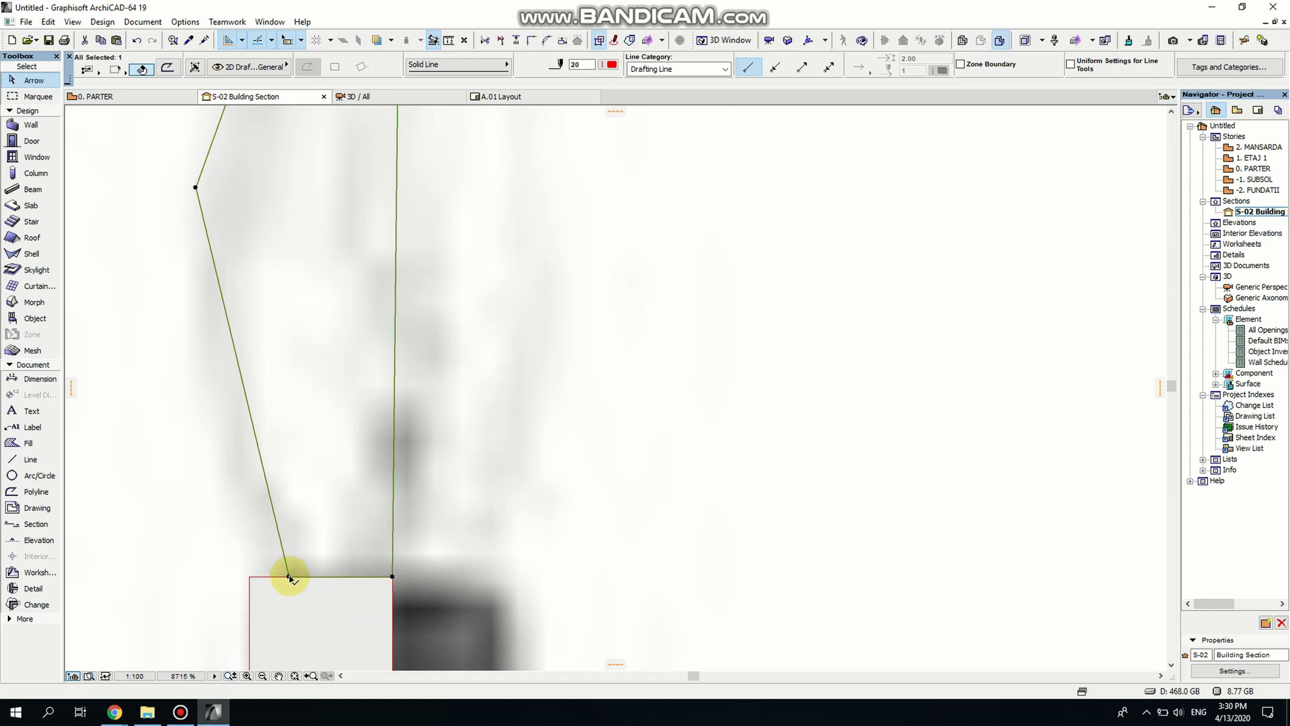
- Reposition the bulb outline's upper centre node slightly inward so that the centre edge runs vertically
scroll(327, 464, down, 5)
middle_drag(329, 382, 357, 543)
scroll(381, 348, up, 6)
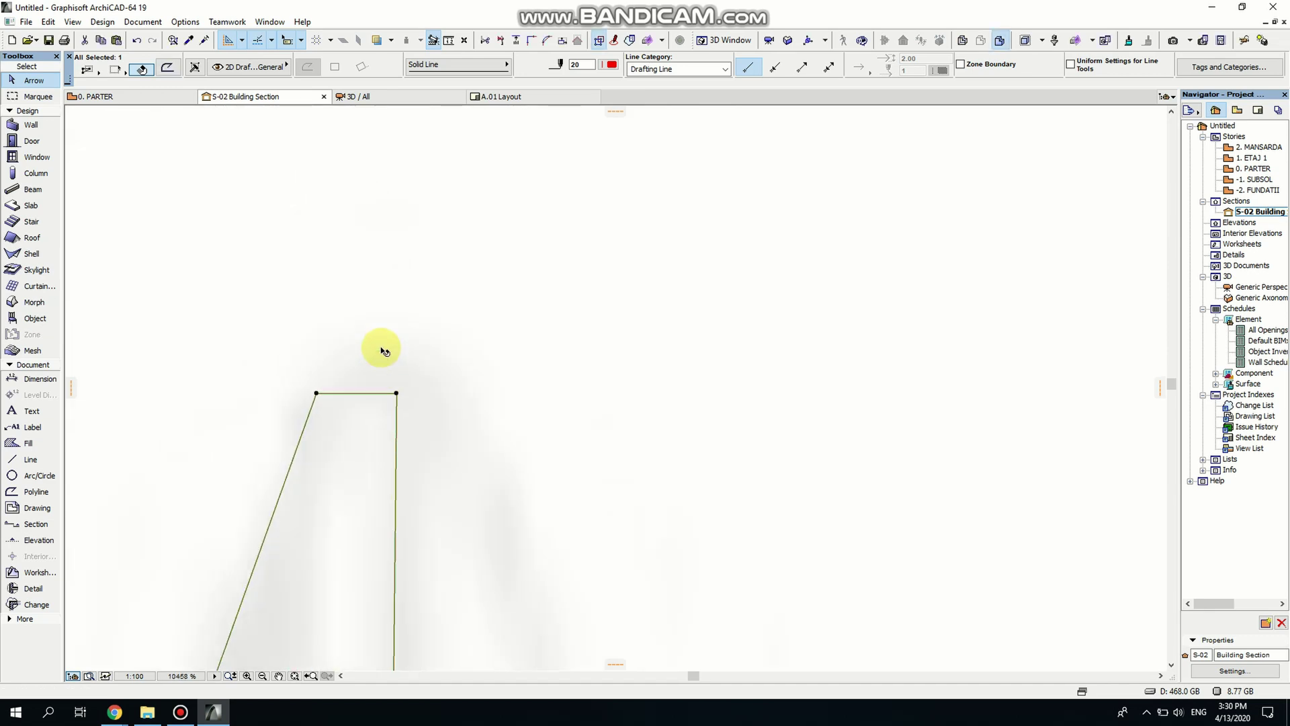
click(396, 393)
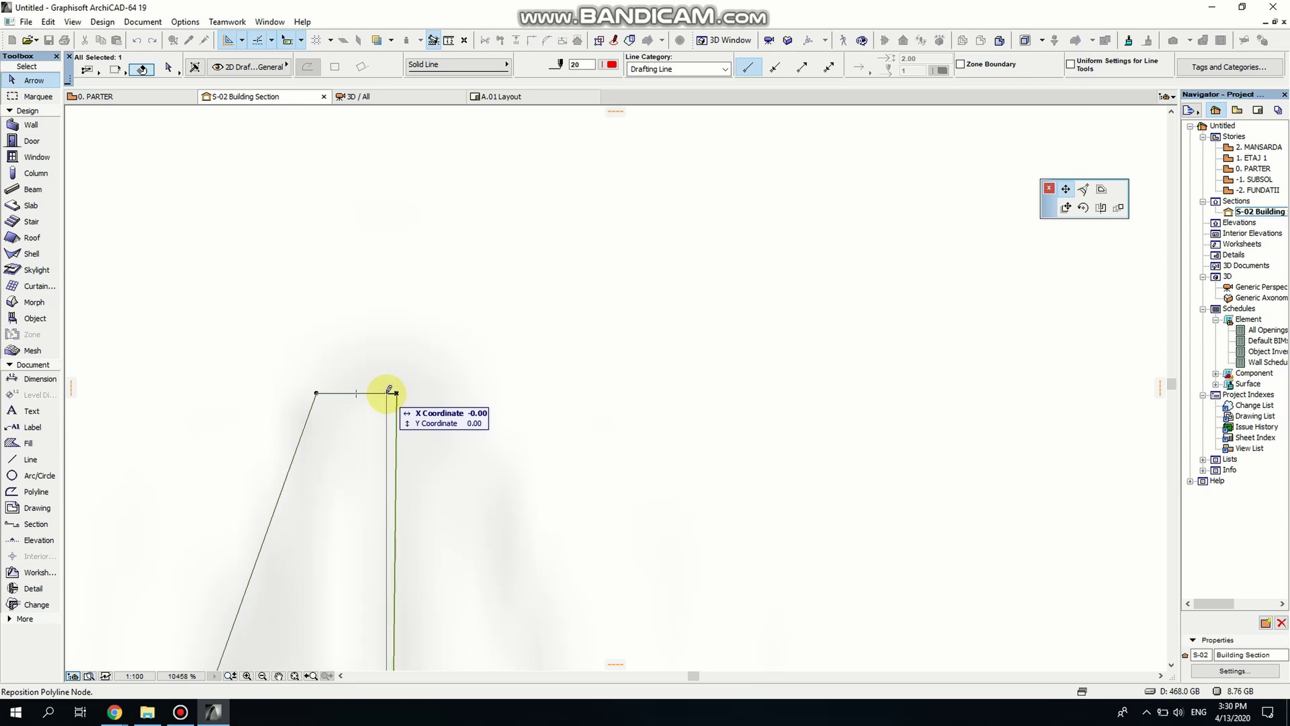
click(386, 393)
scroll(368, 399, down, 3)
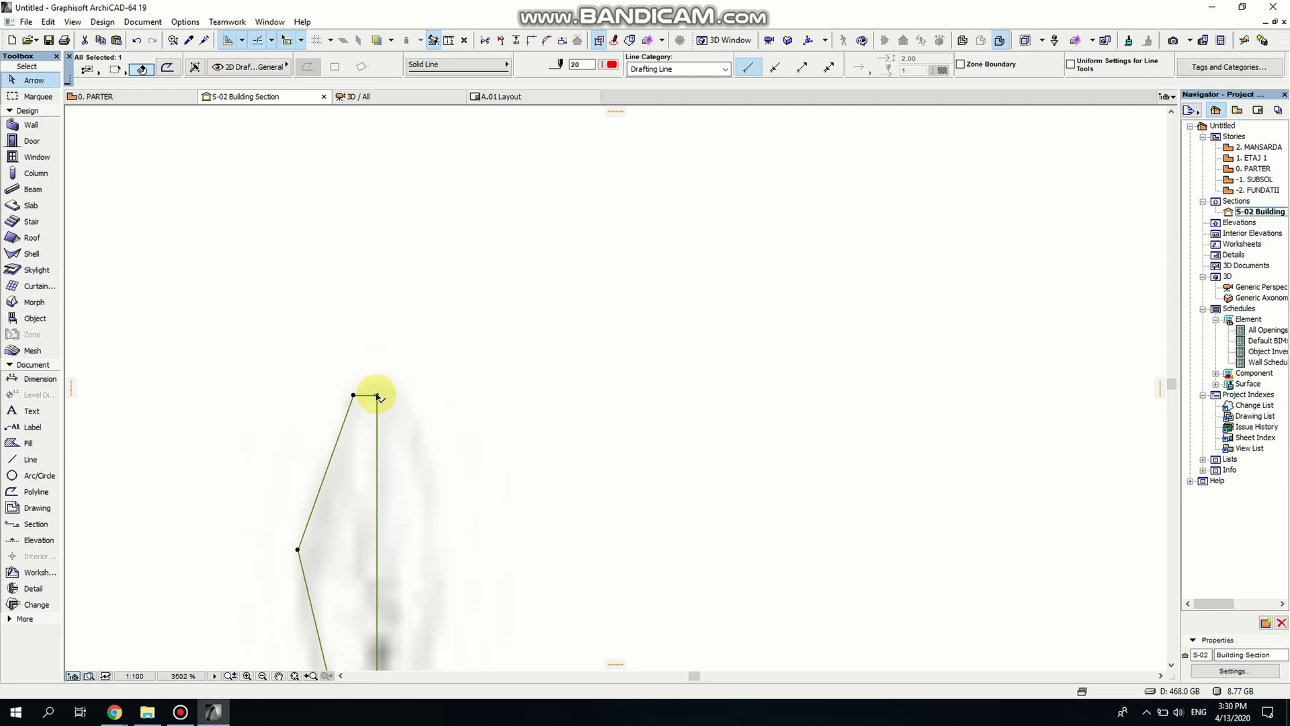
- Raise the bulb outline's upper centre node to the bulb's tip and bulge the short top edge outward into an arc
scroll(377, 397, up, 2)
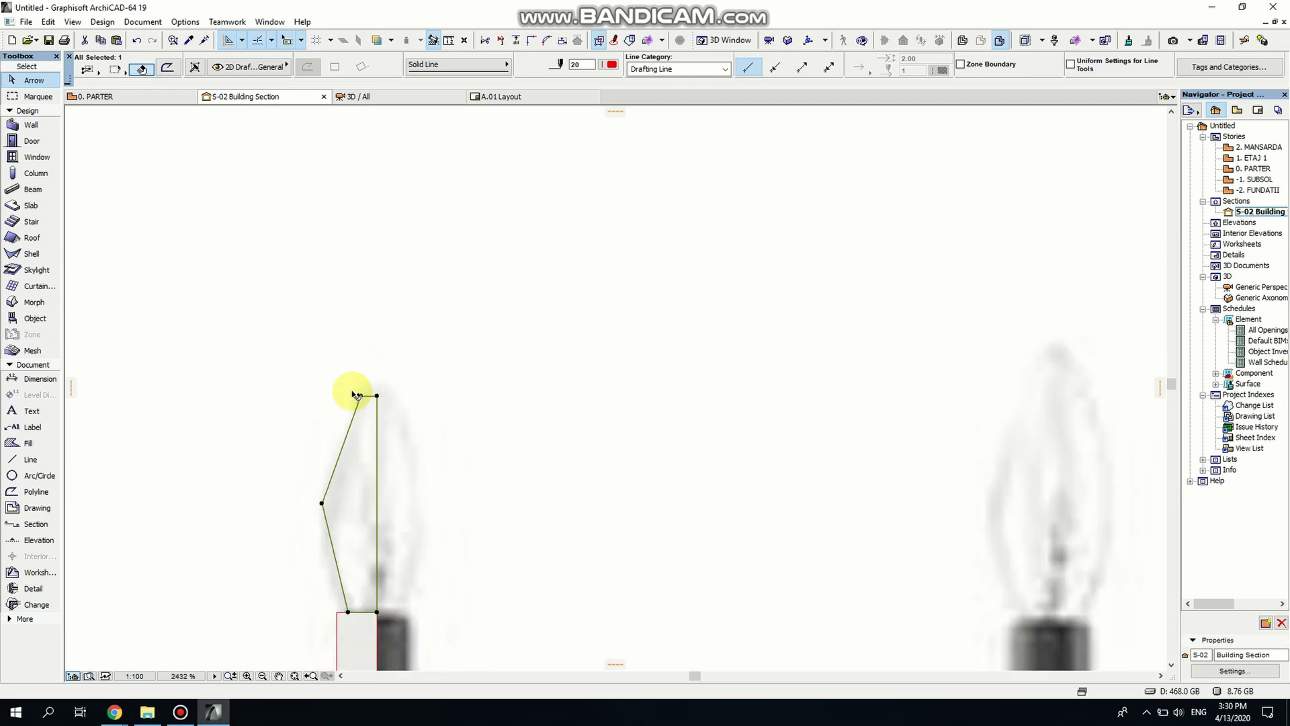
click(395, 390)
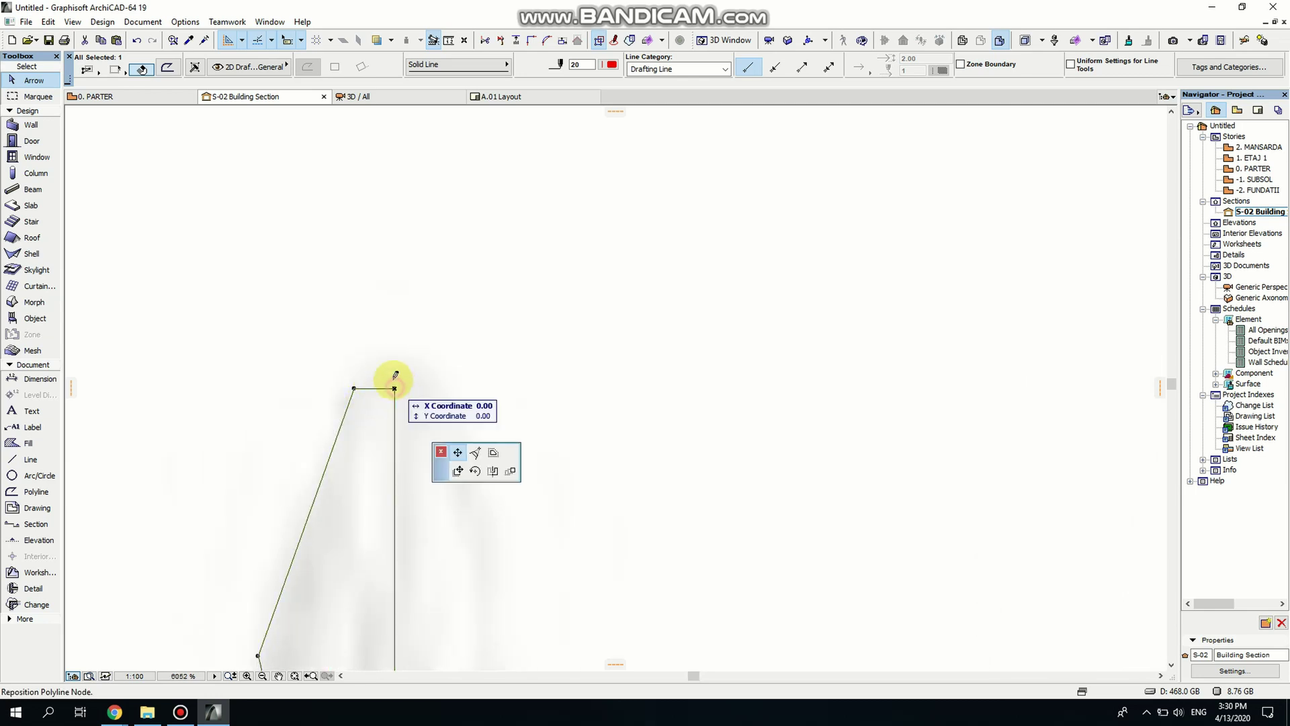
click(396, 356)
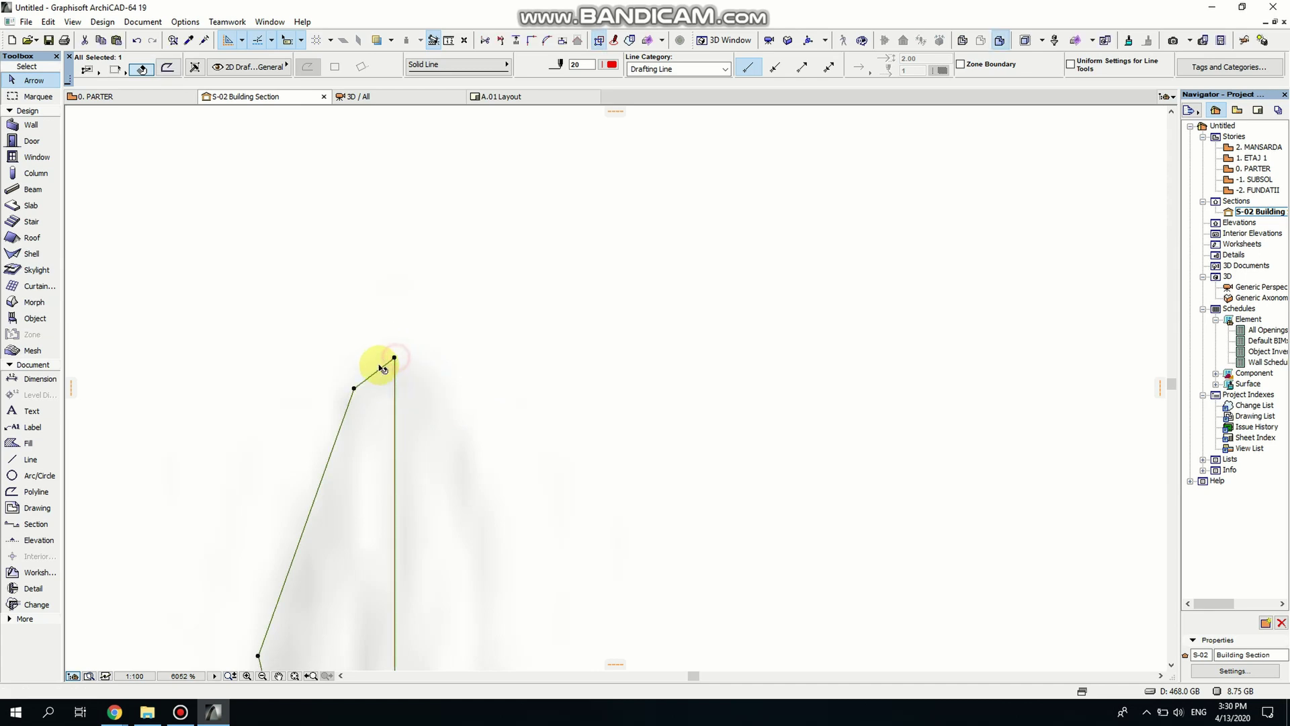
click(378, 367)
click(460, 282)
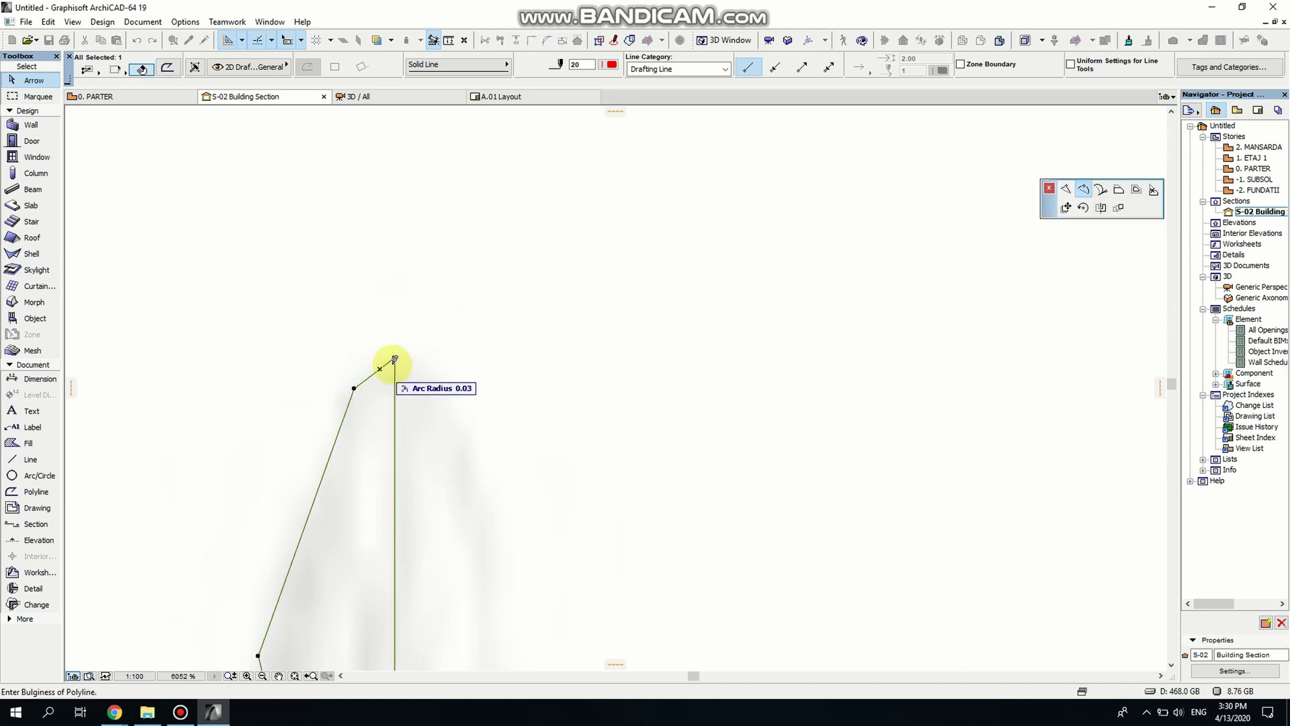
click(376, 361)
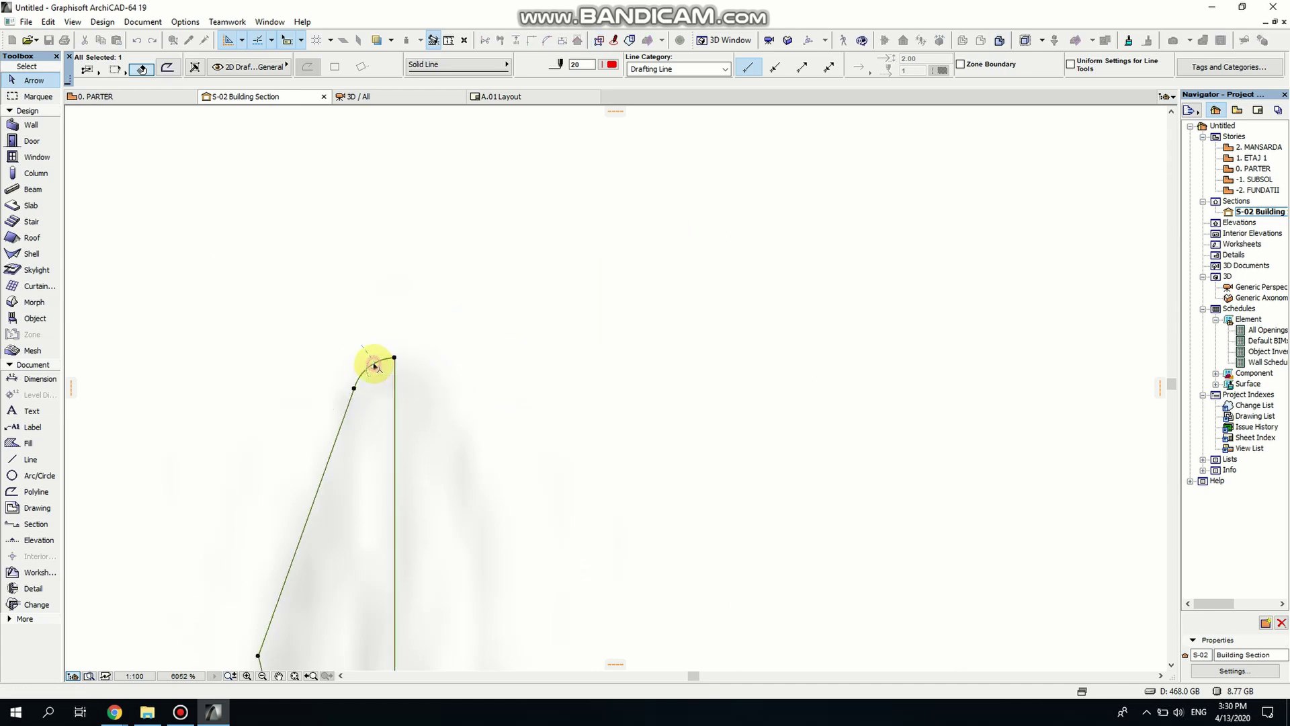
- Curve the bulb outline's lower outer edge outward into an arc with a radius of about 0.13
scroll(363, 420, down, 1)
scroll(387, 431, down, 2)
middle_drag(387, 431, 388, 301)
click(352, 470)
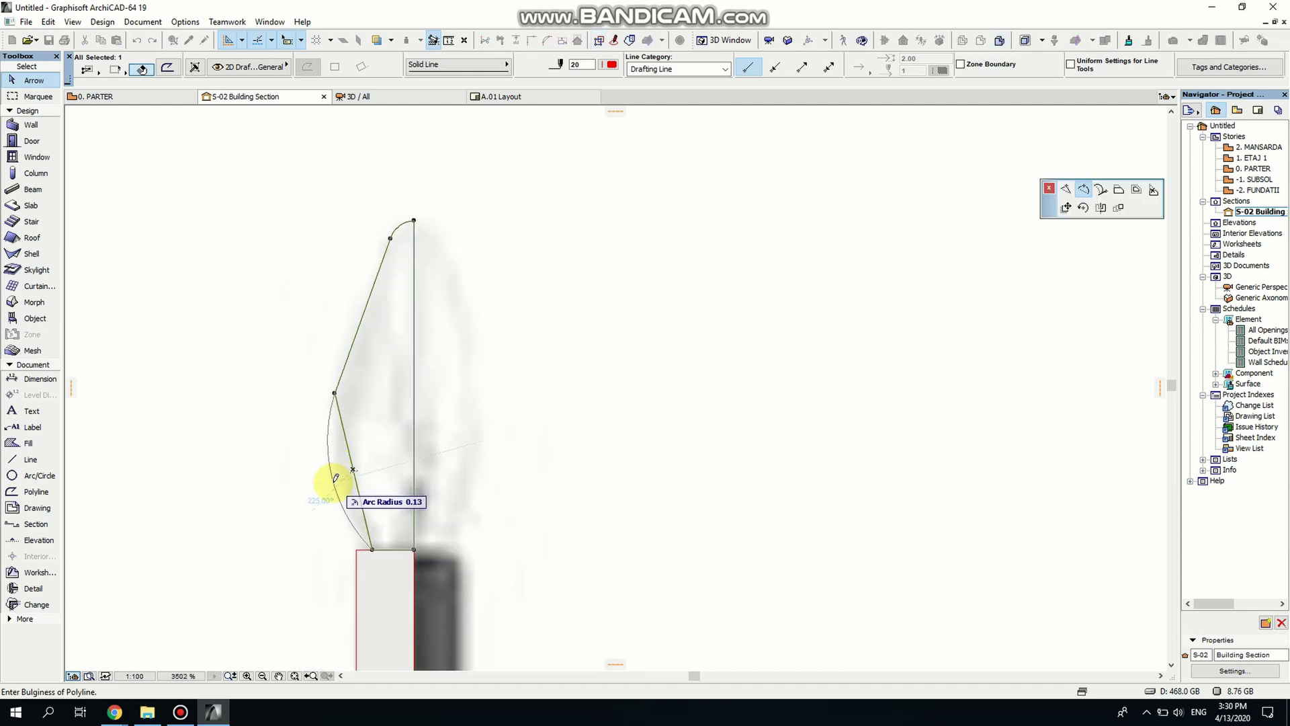
click(336, 483)
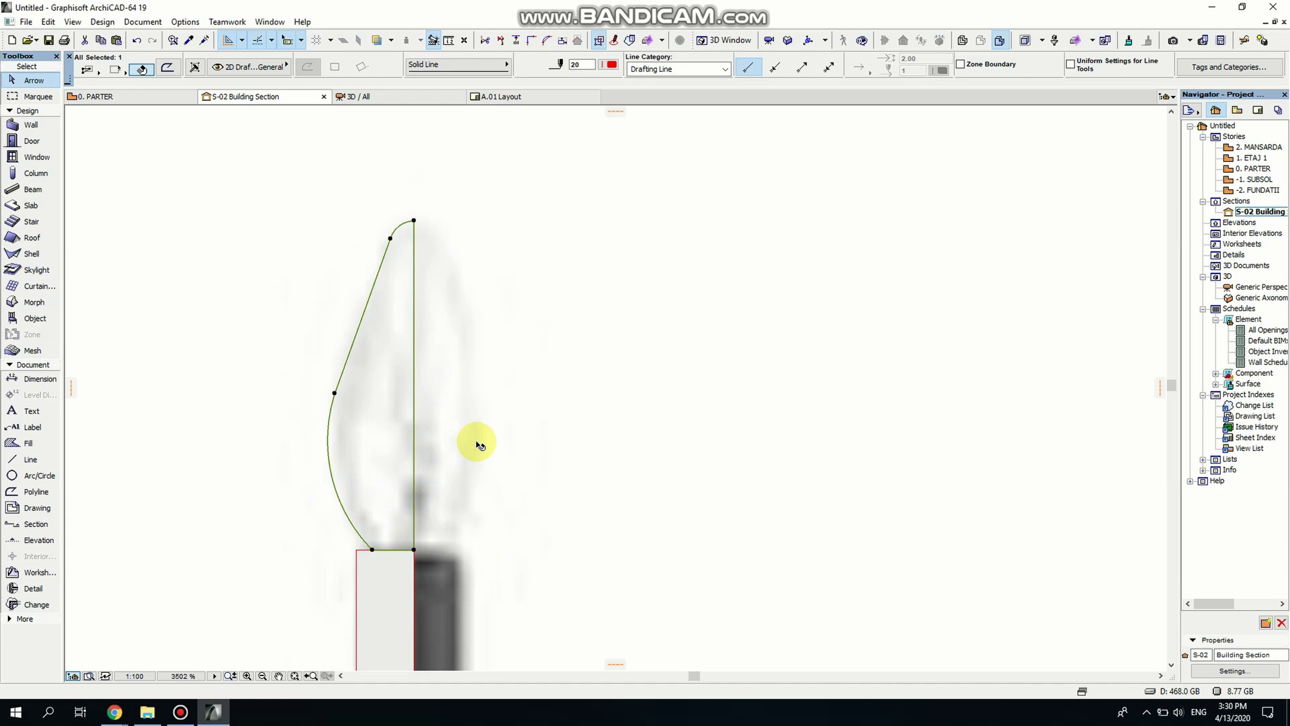
- Fill the closed bulb outline with the 25 % fill pattern, using the polyline as its boundary
click(59, 443)
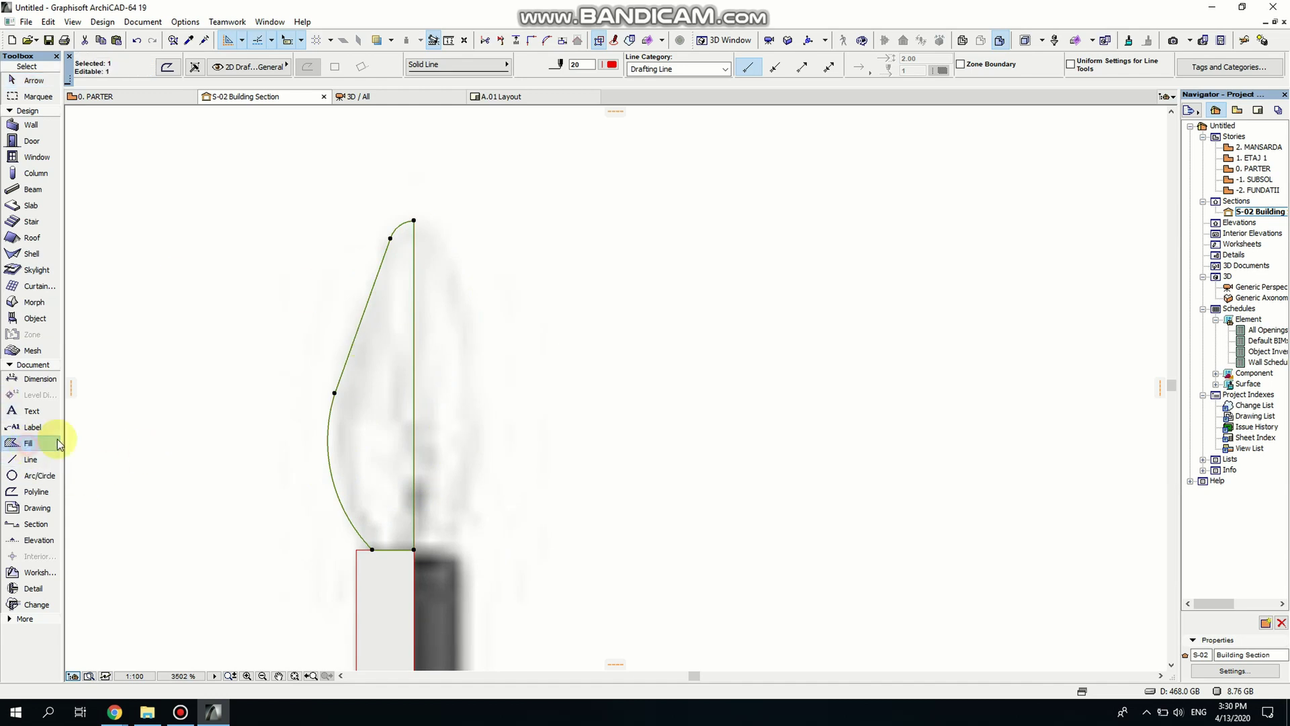
click(401, 375)
key(Escape)
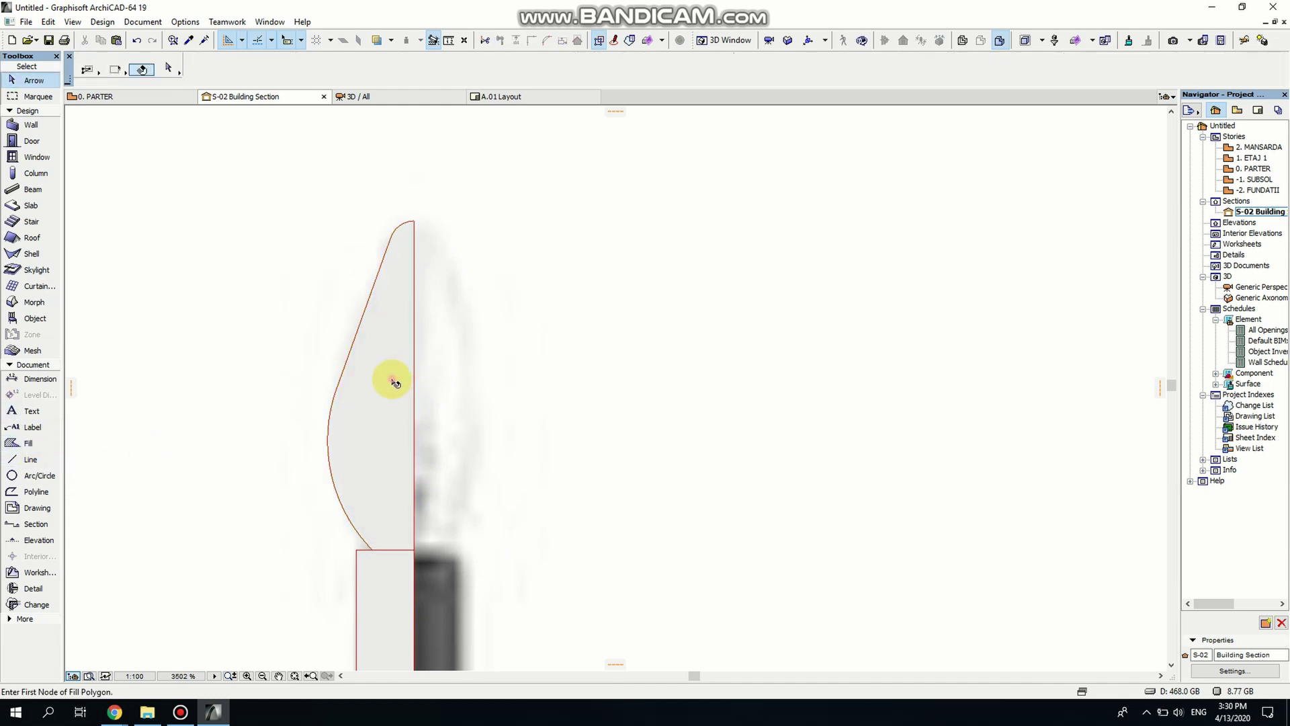
- Create a Revolved morph from the filled bulb profile, turning it 360 degrees about its vertical centre edge
click(393, 380)
click(15, 302)
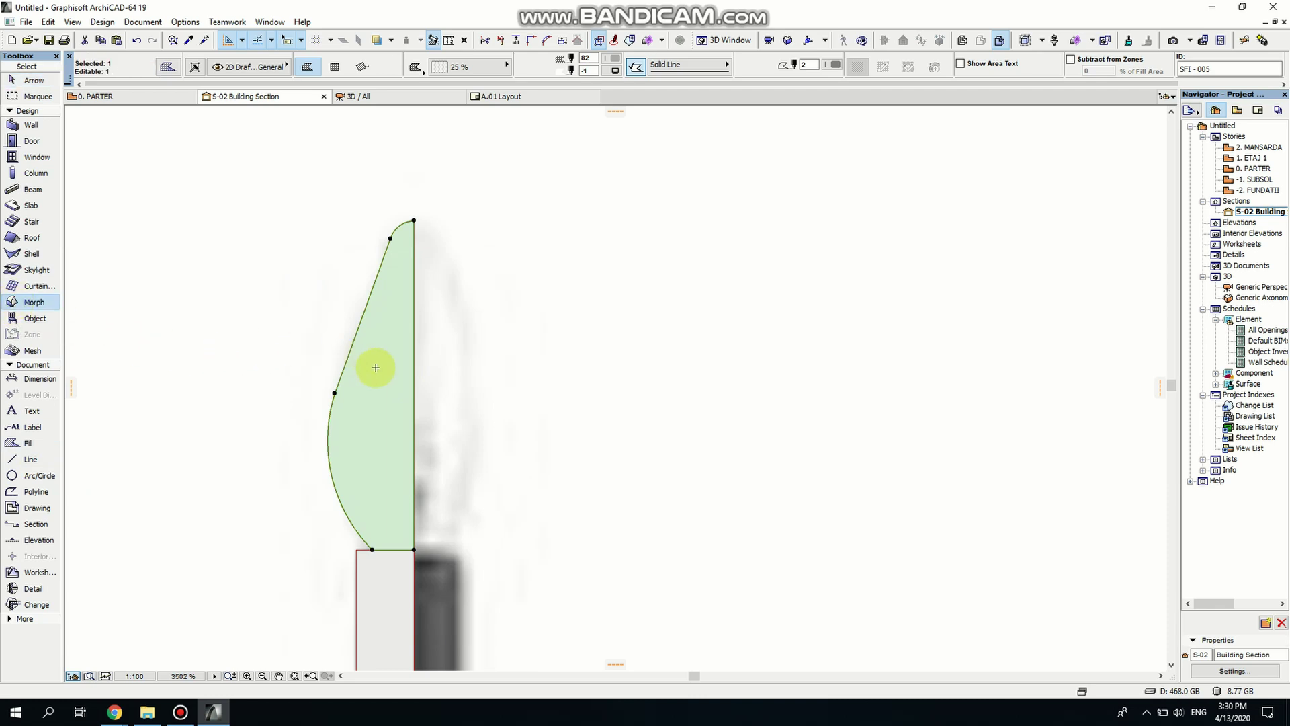
click(374, 366)
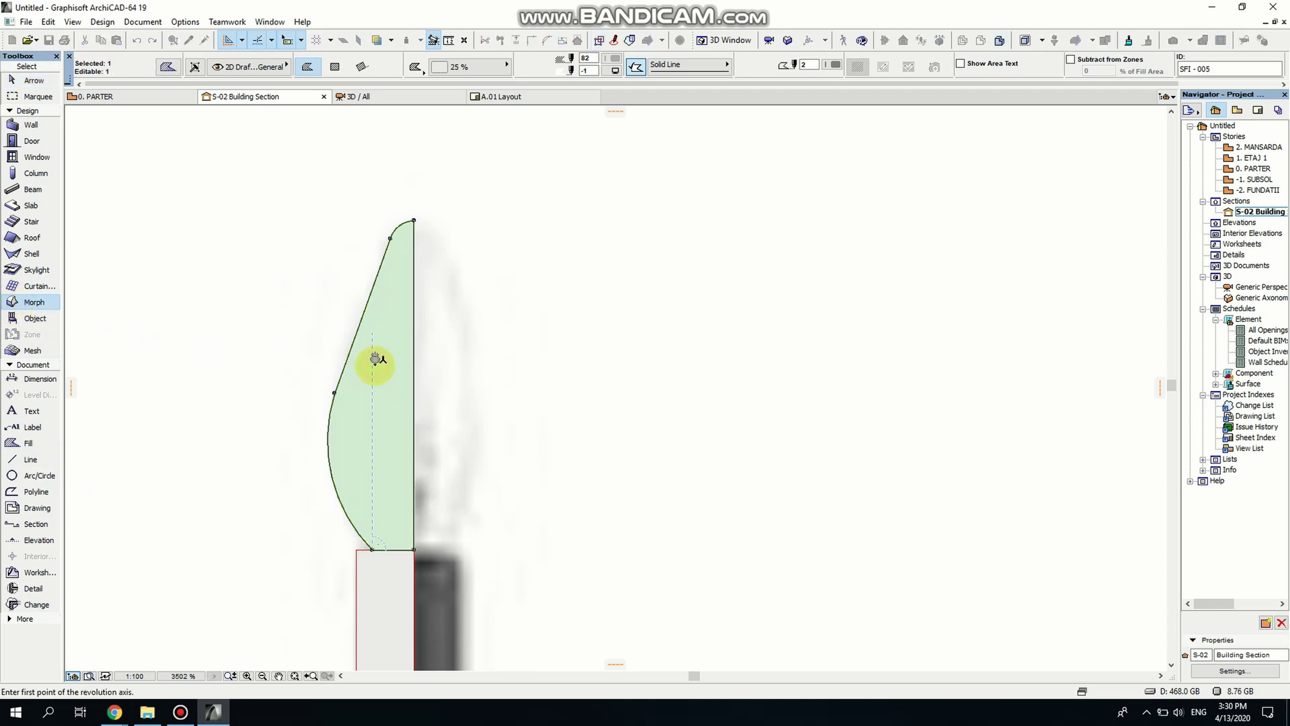
click(414, 362)
click(415, 410)
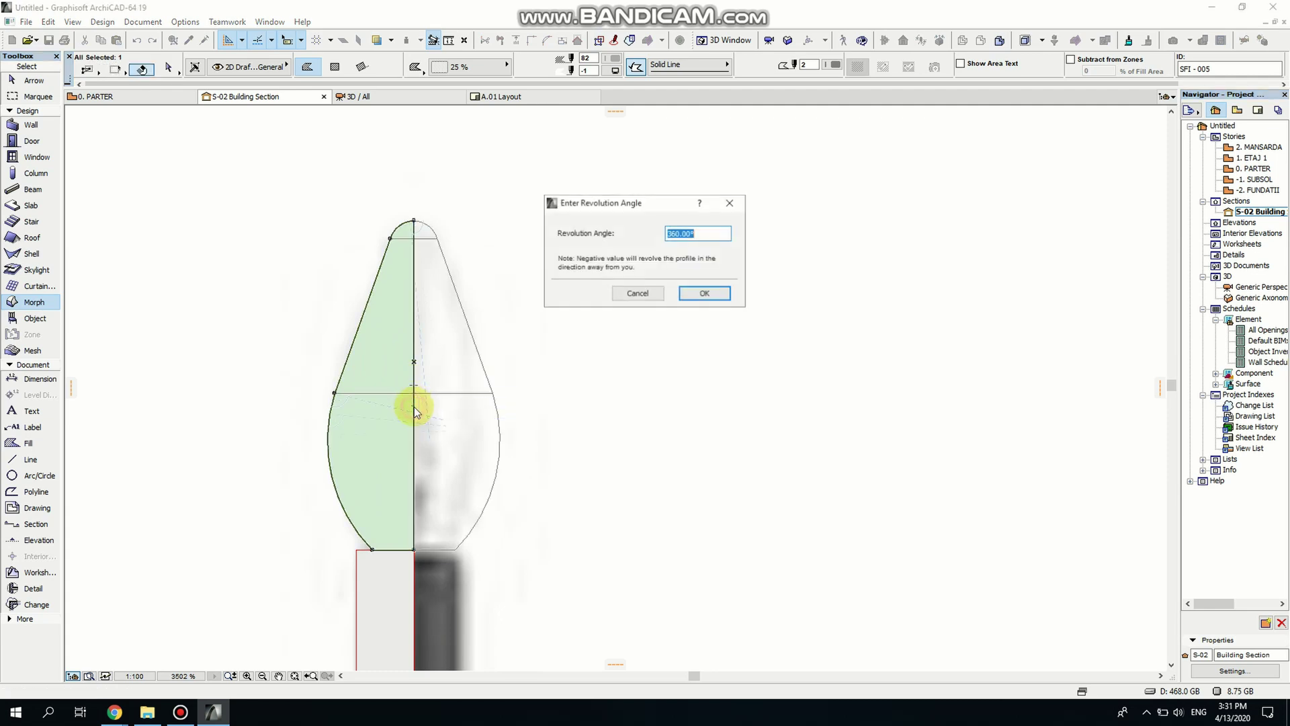
click(705, 294)
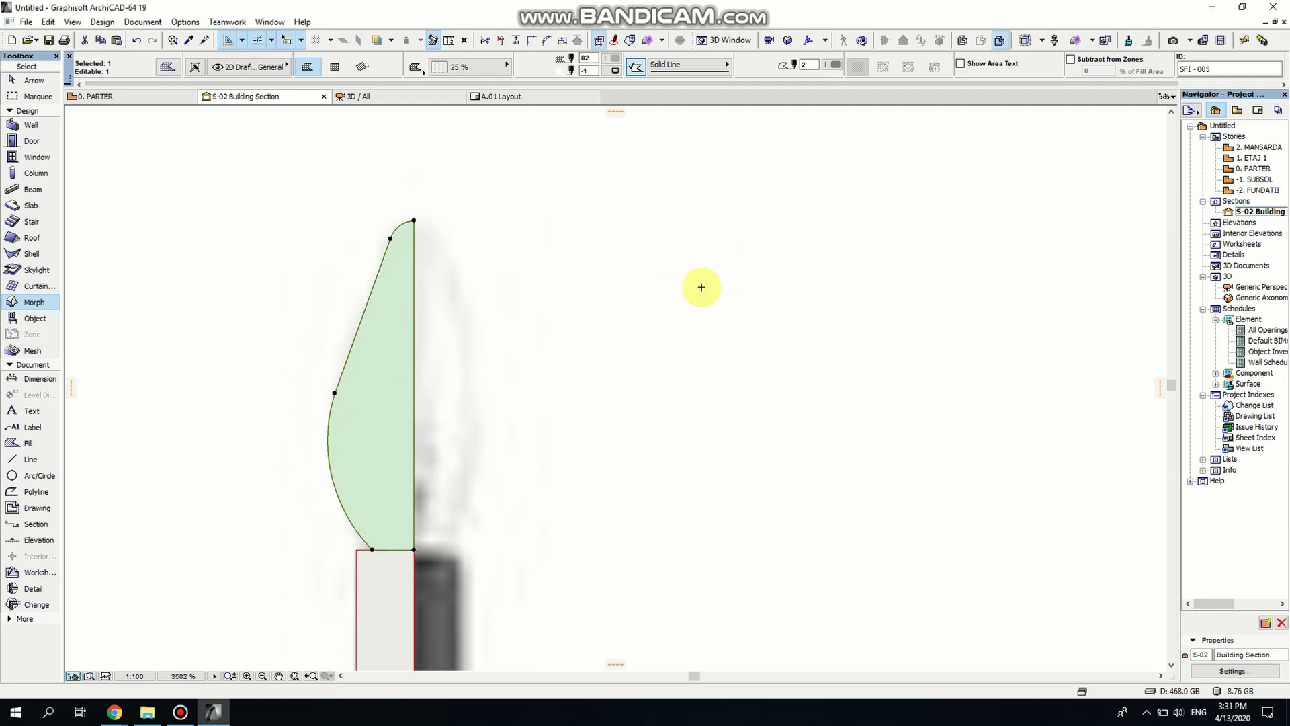
- Examine the revolved bulb on top of the candle in the Generic Perspective 3D view
double_click(1251, 287)
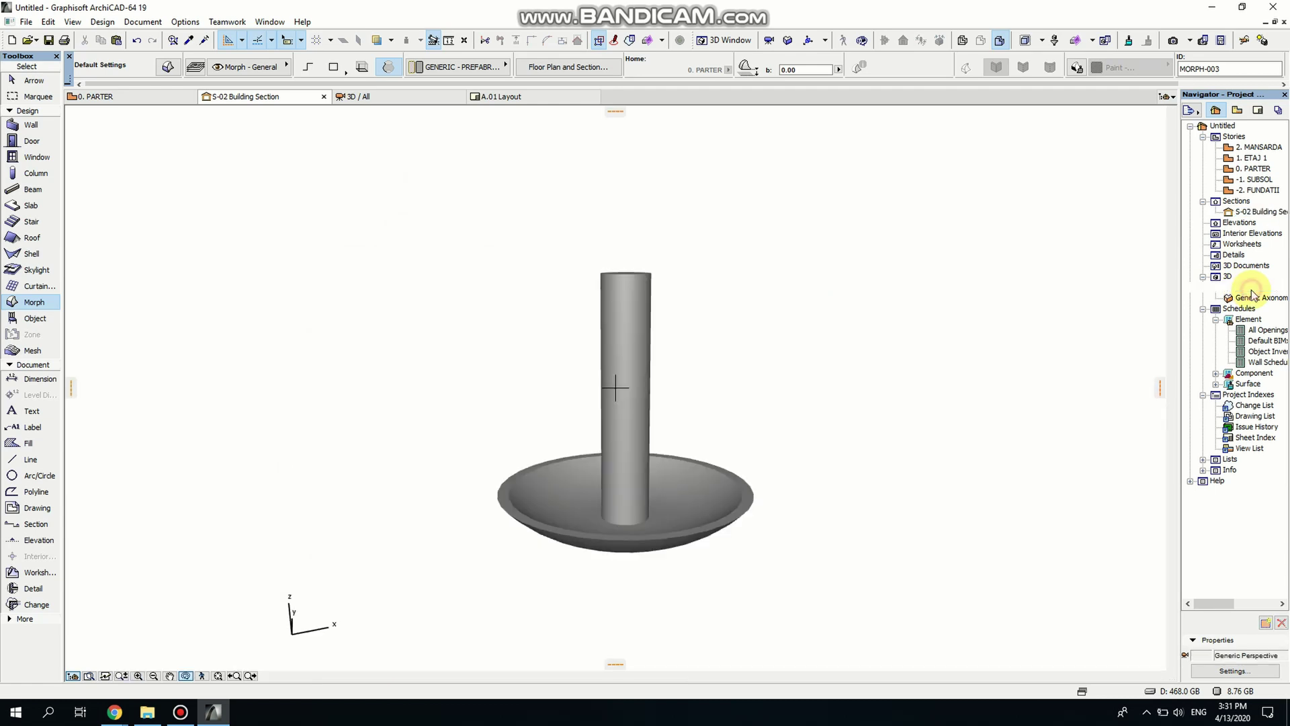
scroll(697, 291, down, 4)
scroll(630, 321, up, 10)
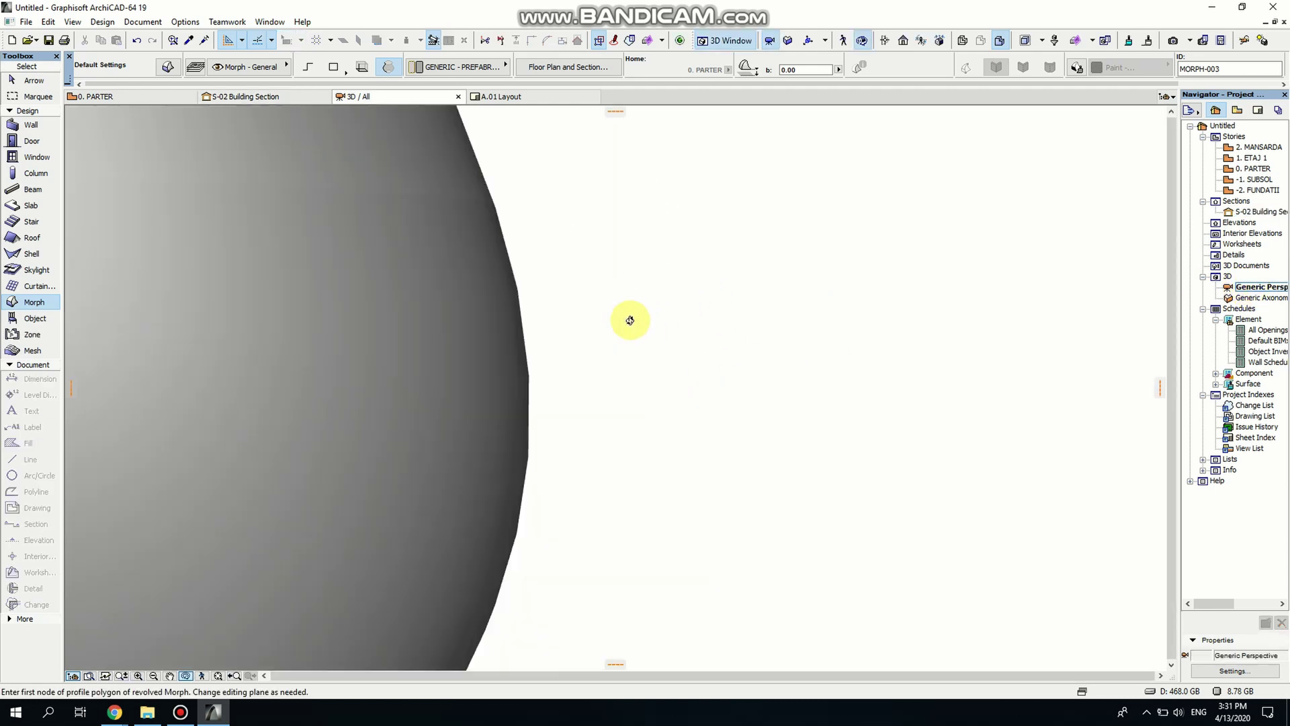
scroll(630, 320, down, 6)
scroll(659, 329, up, 1)
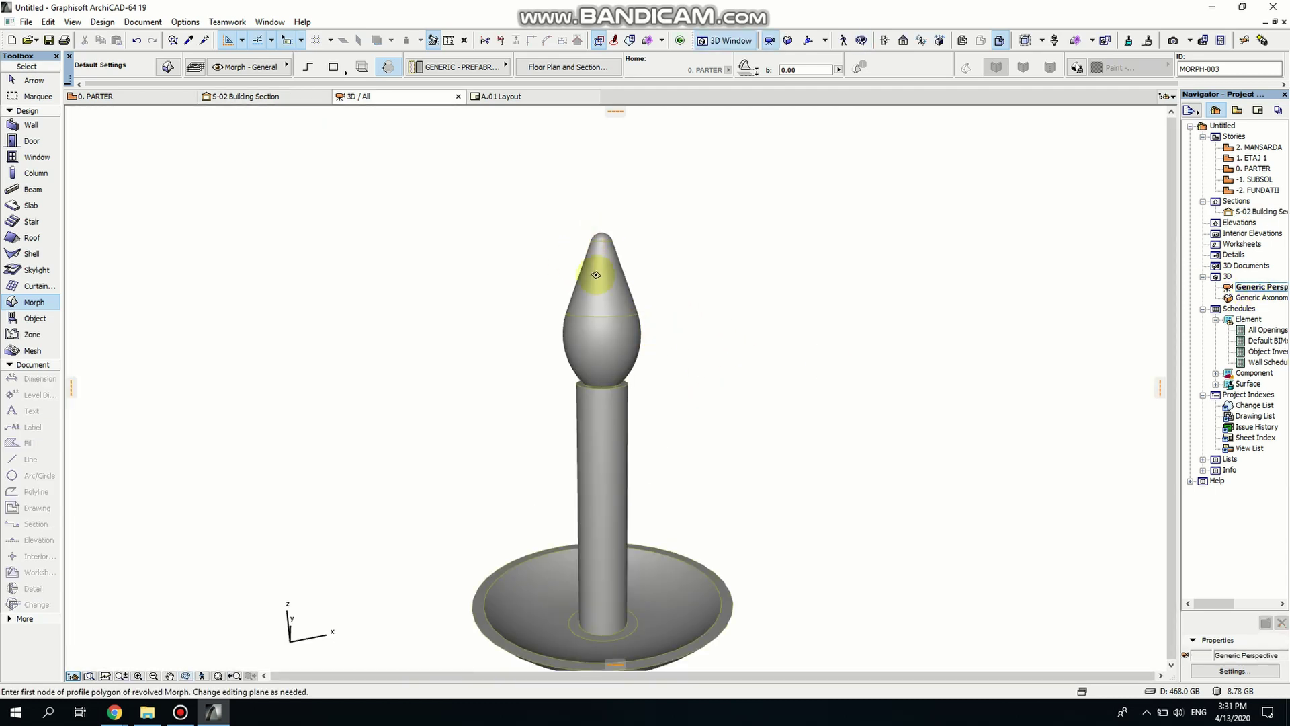
- Override the bulb morph's surface with Glass - Blue
key(shift)
click(617, 348)
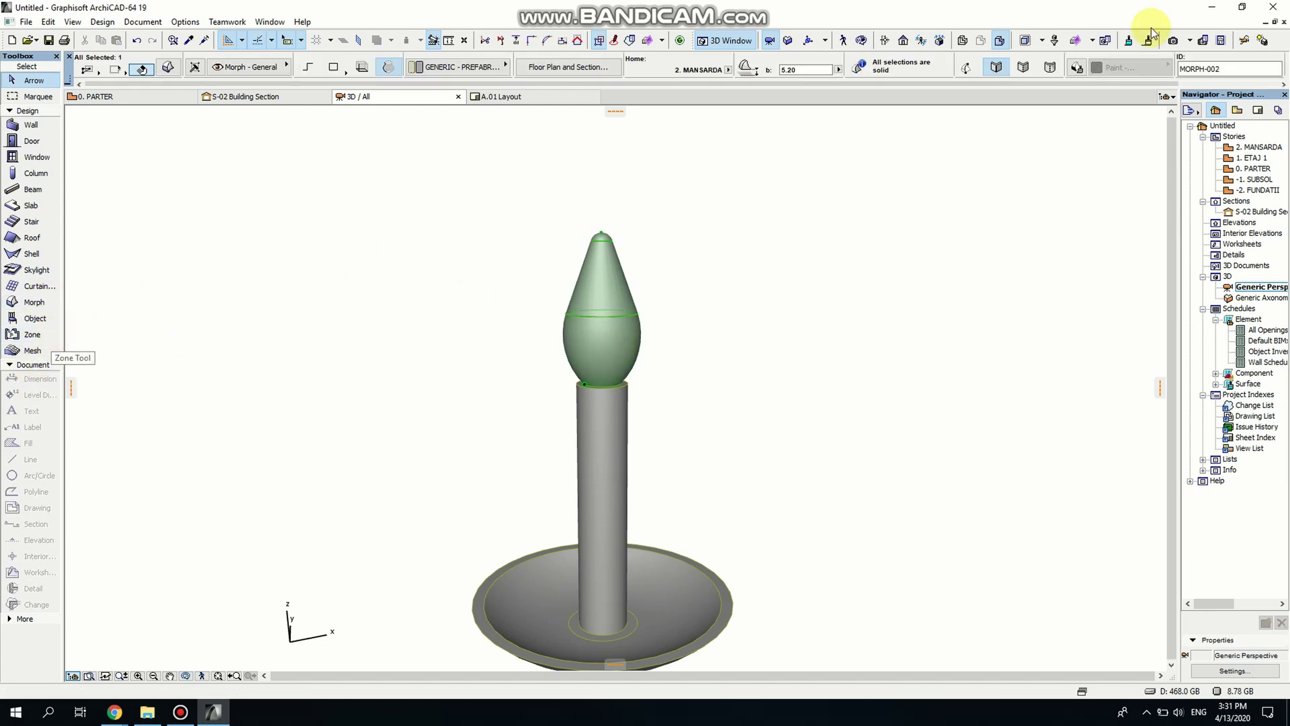
click(1077, 72)
click(1122, 67)
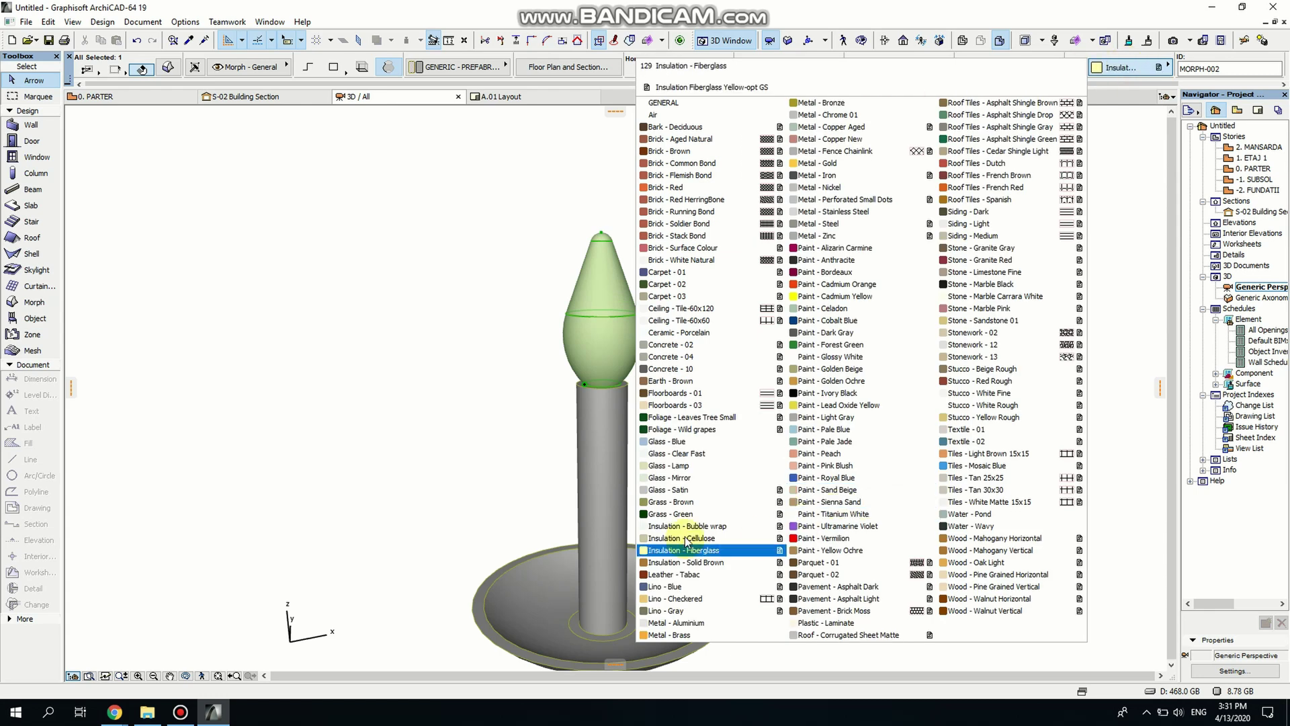
click(682, 441)
click(705, 374)
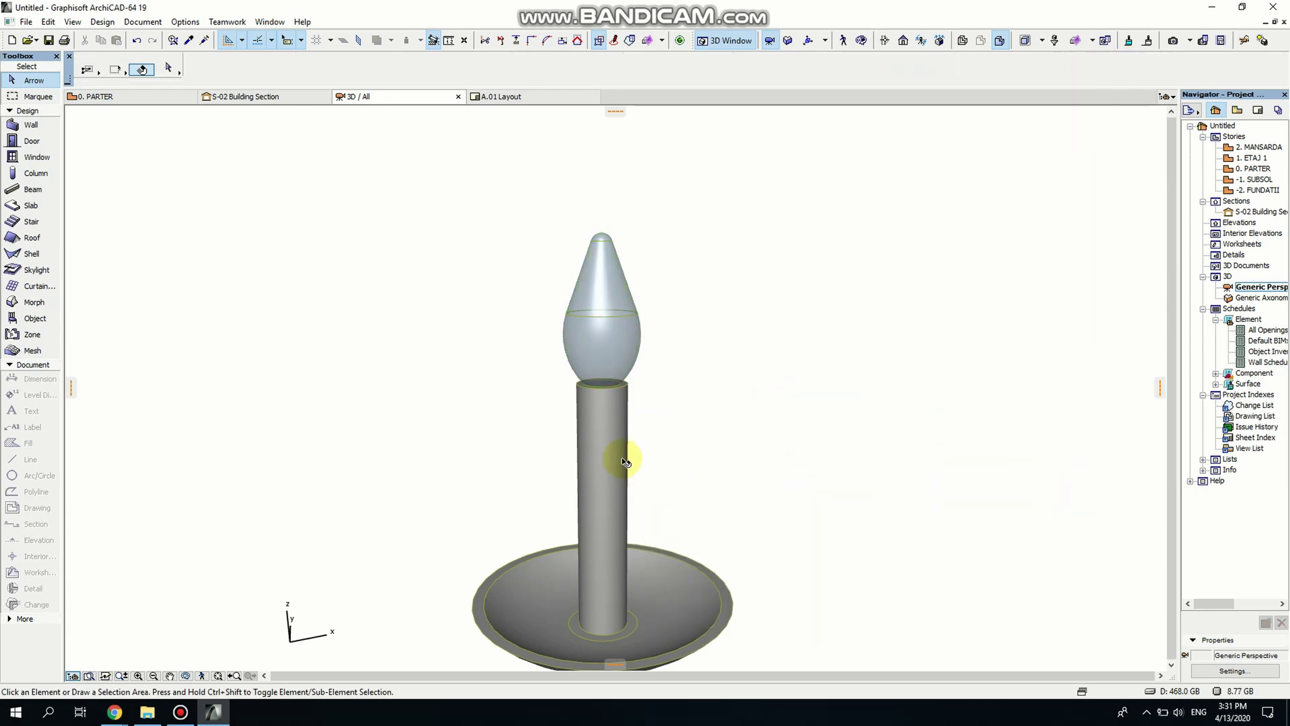
- Override the surface of the candle and dish morph with Metal - Iron
scroll(622, 316, up, 2)
middle_drag(639, 353, 582, 342)
click(547, 478)
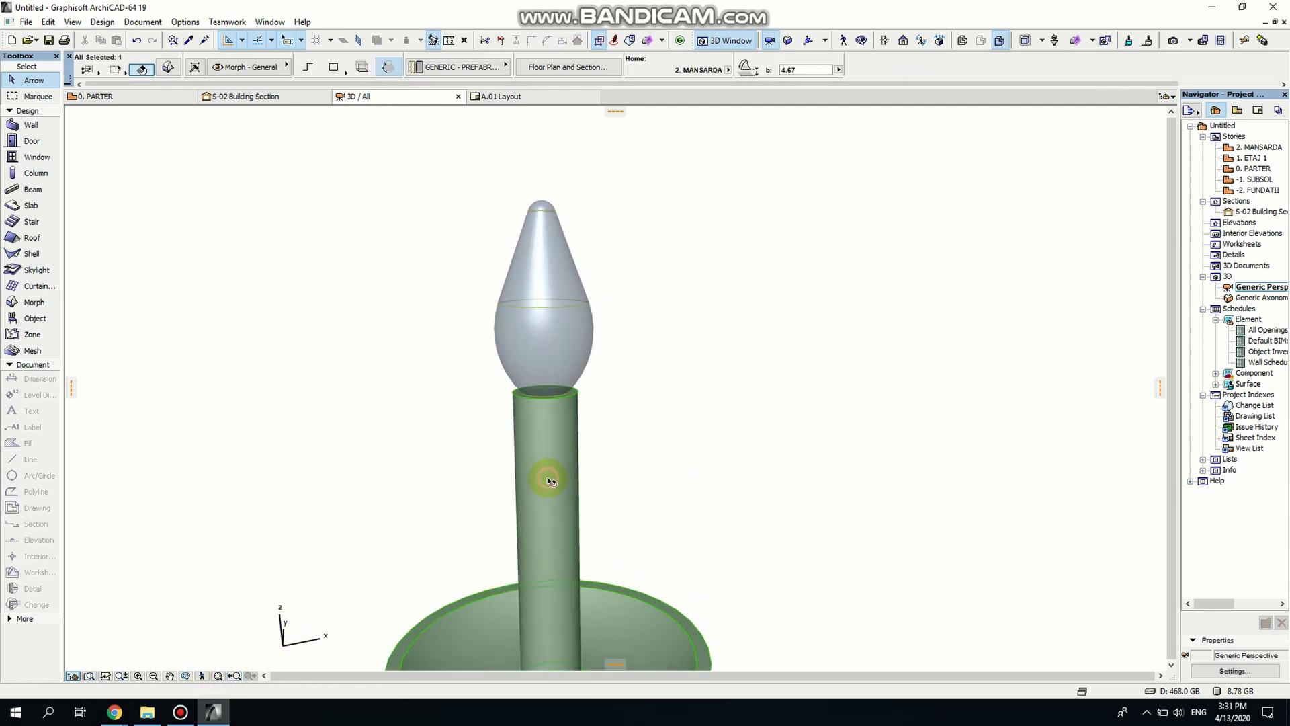
click(1076, 67)
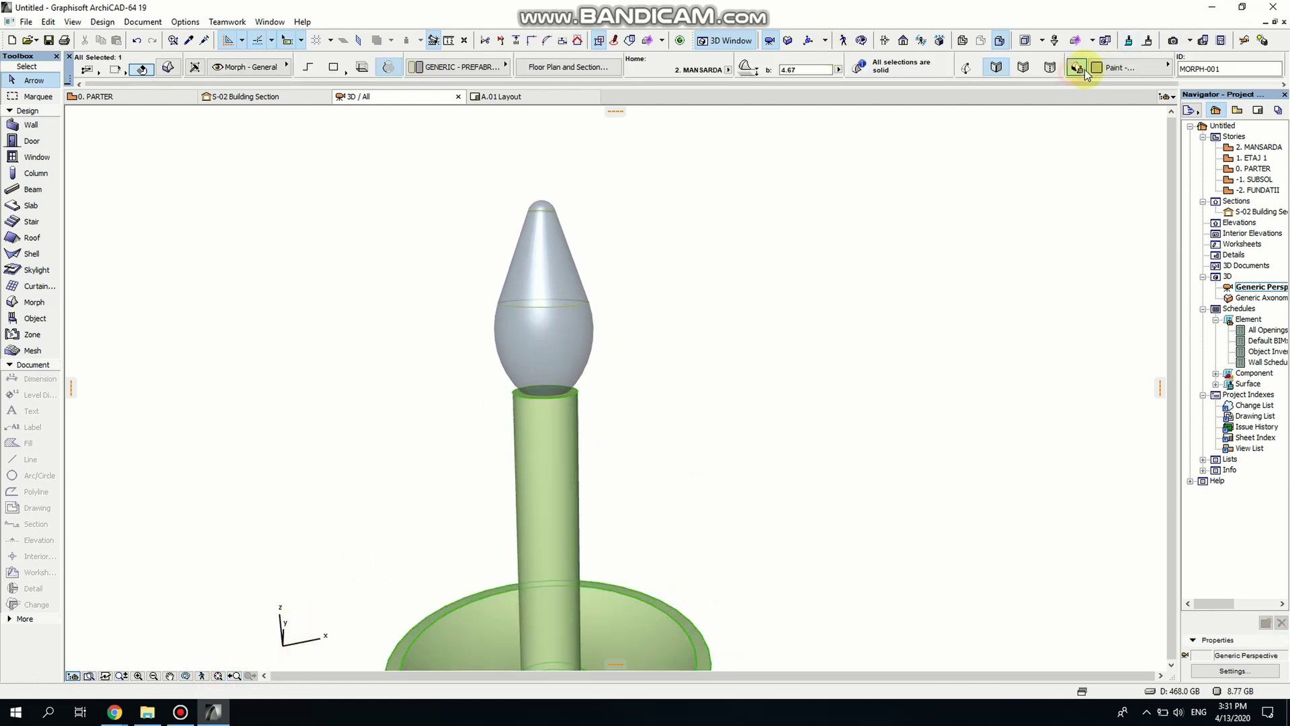
click(1128, 70)
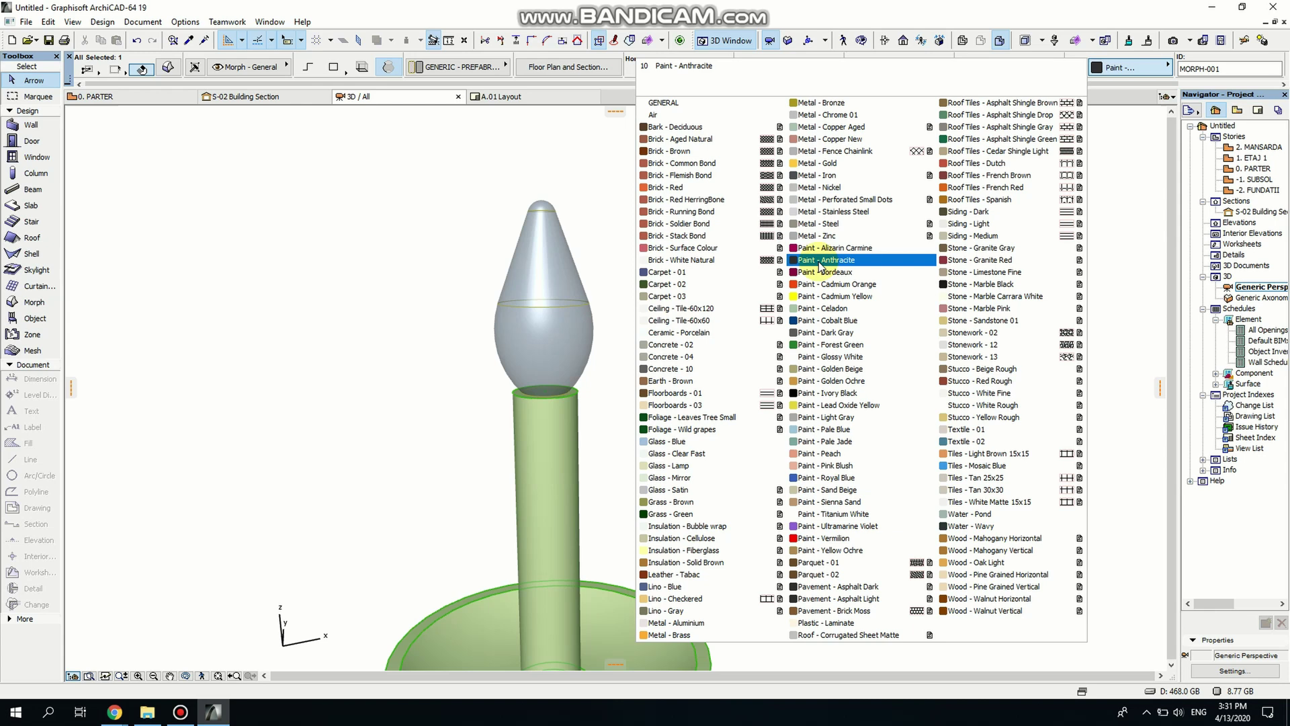
click(819, 176)
scroll(746, 465, down, 3)
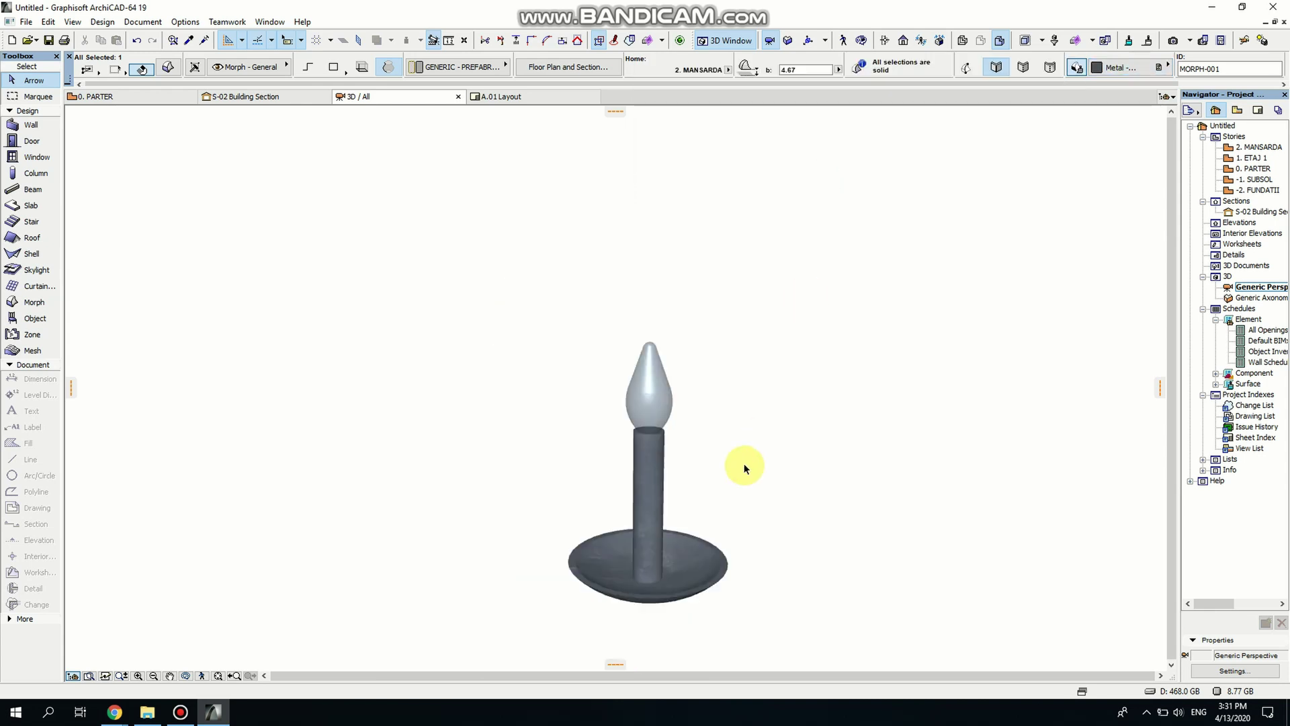
click(778, 465)
middle_drag(804, 528, 632, 423)
- In the S-02 Building Section, start a polyline tracing the outer rim on the left half of the chandelier's central bowl
key(F6)
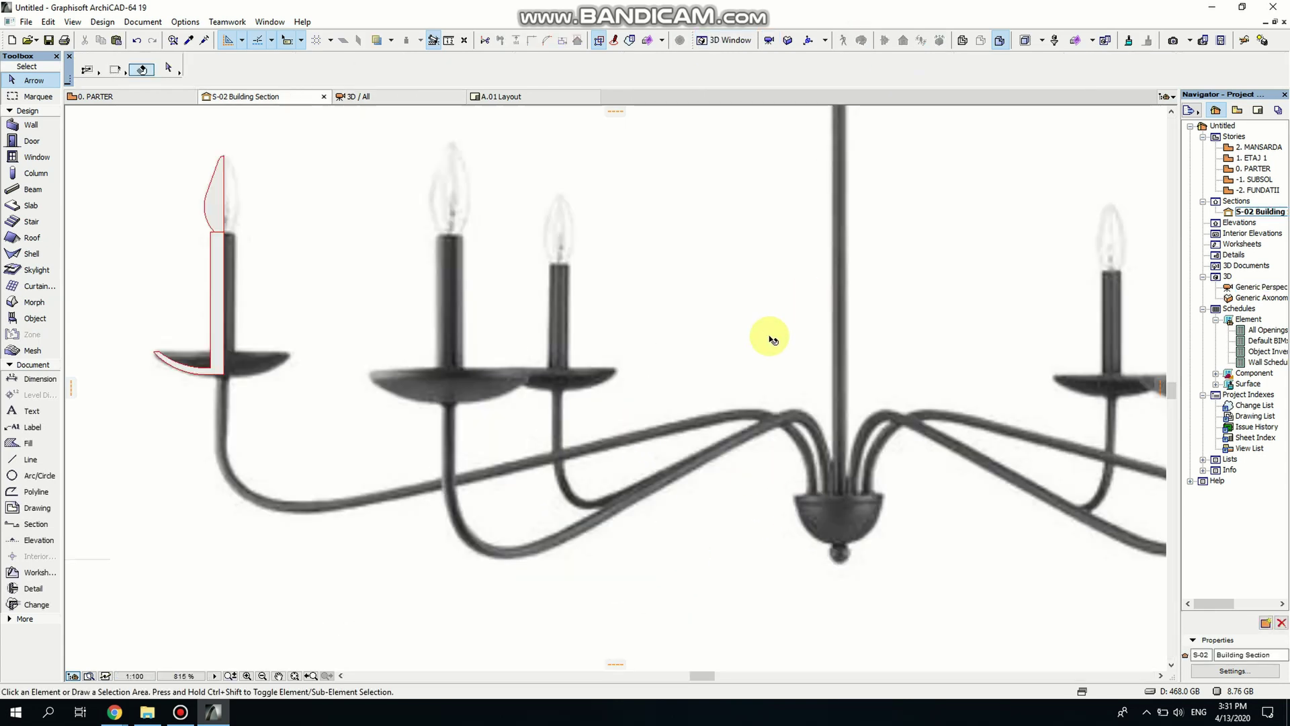
middle_drag(830, 557, 708, 511)
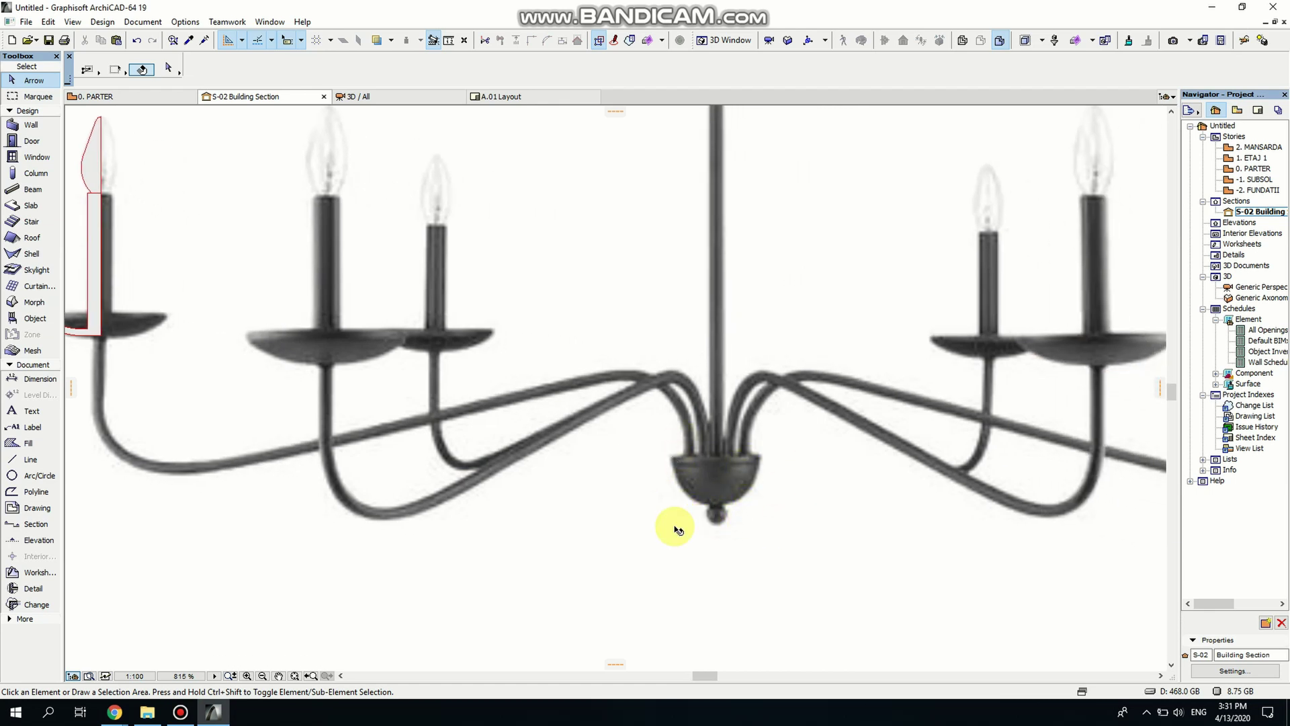
middle_drag(760, 535, 651, 570)
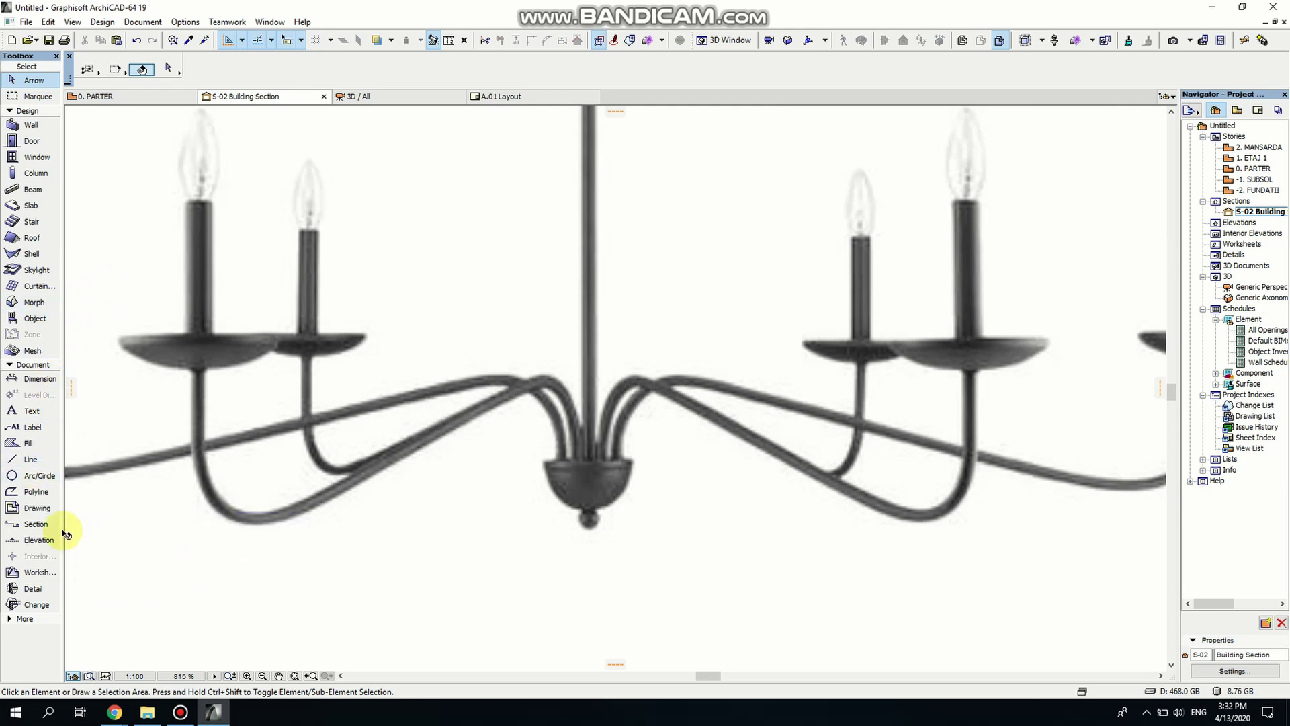
click(34, 491)
scroll(601, 470, up, 5)
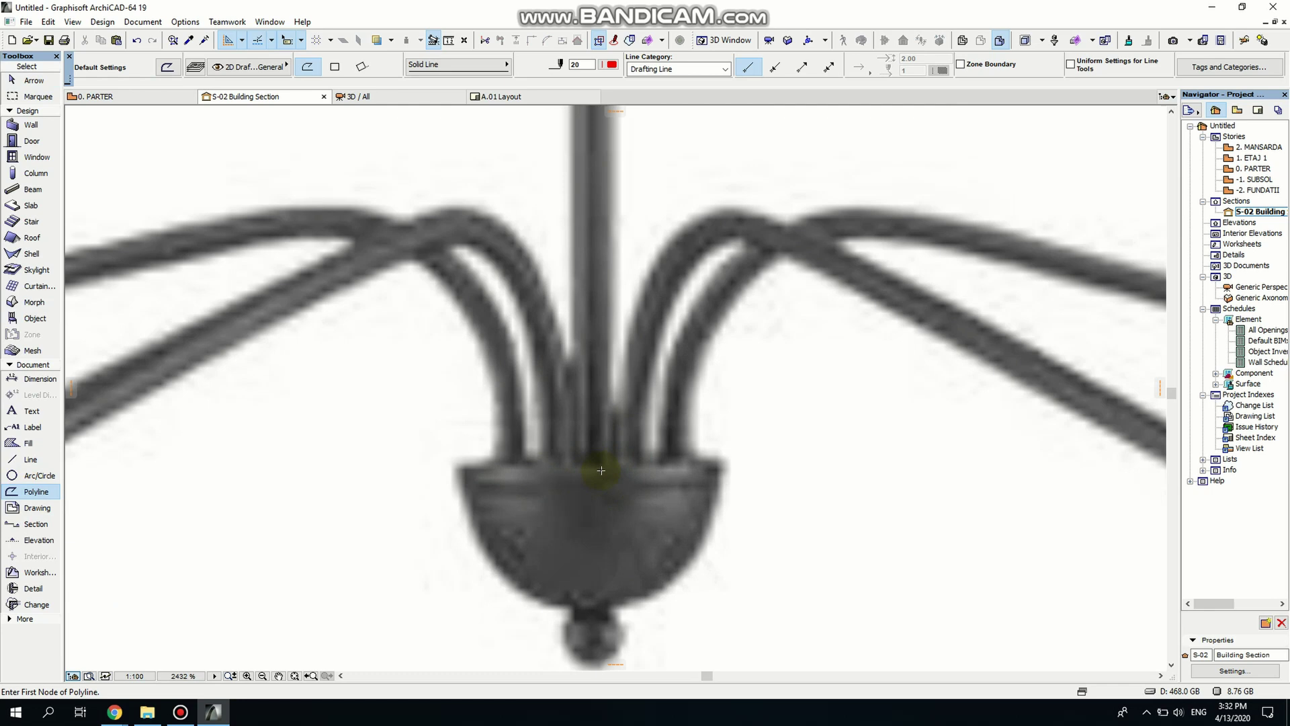
middle_drag(601, 470, 469, 274)
scroll(356, 283, up, 2)
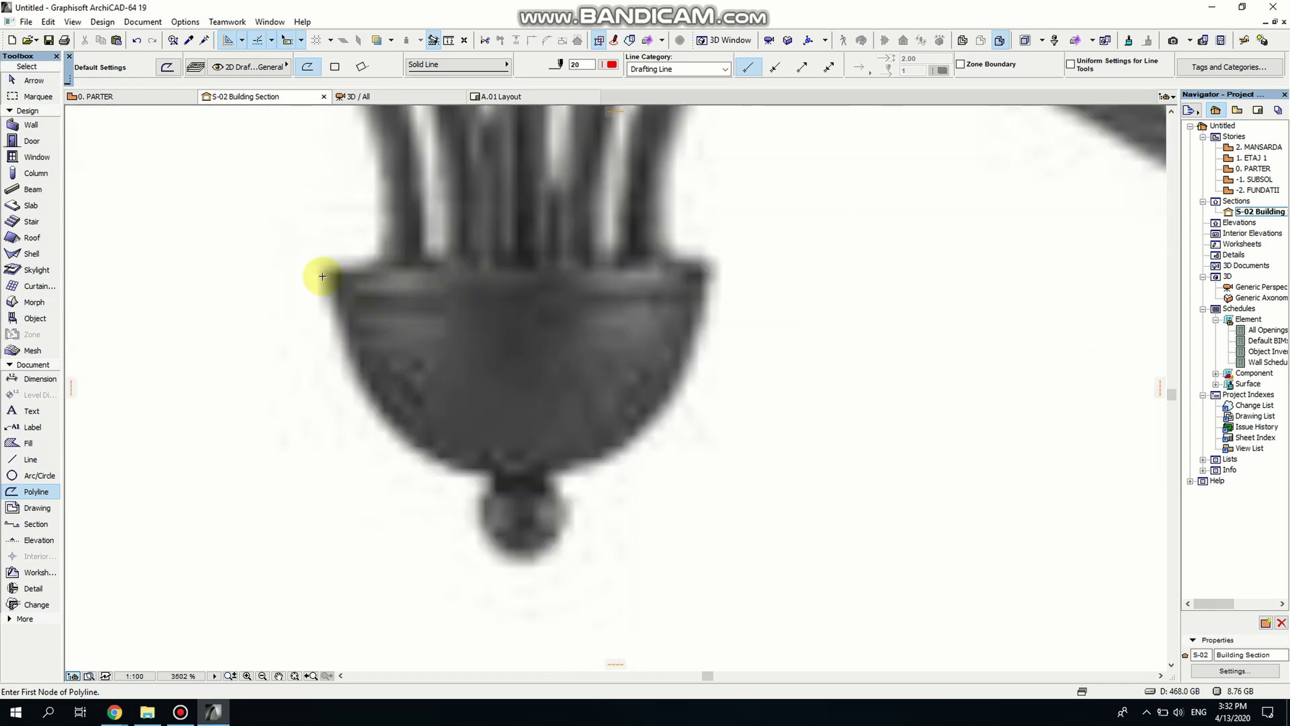
scroll(326, 267, up, 1)
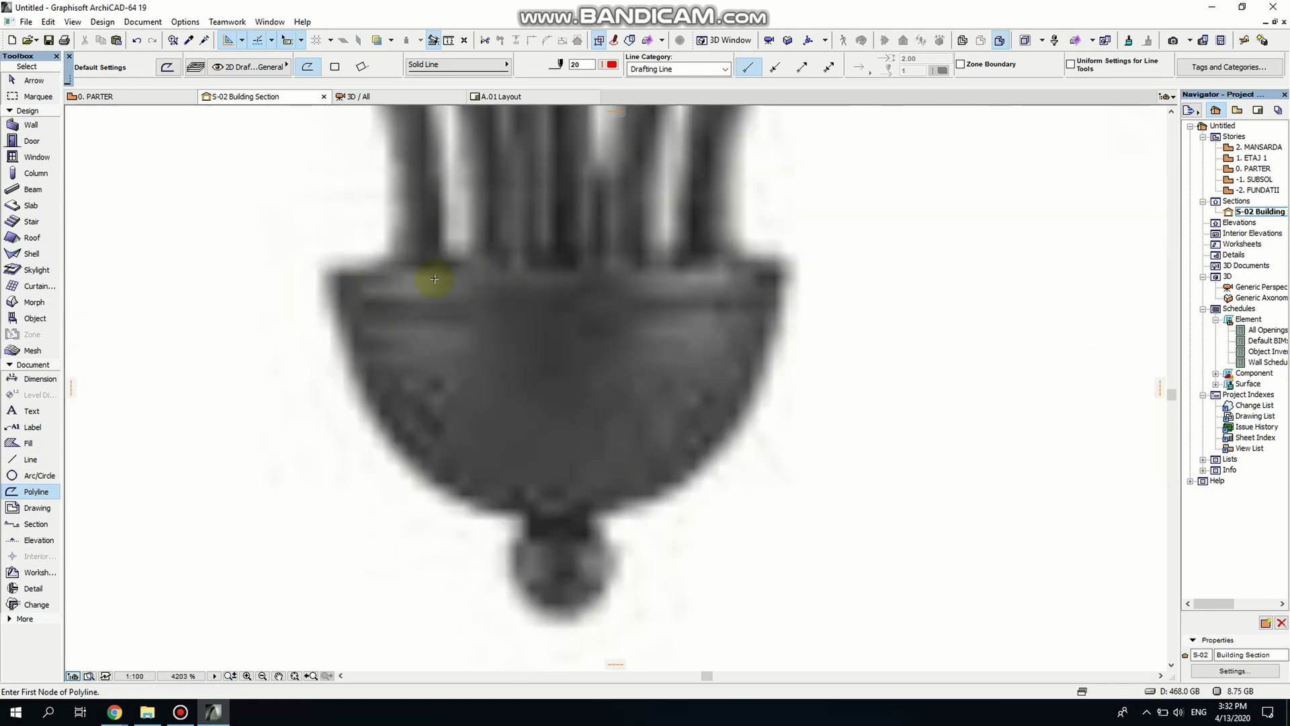
click(328, 266)
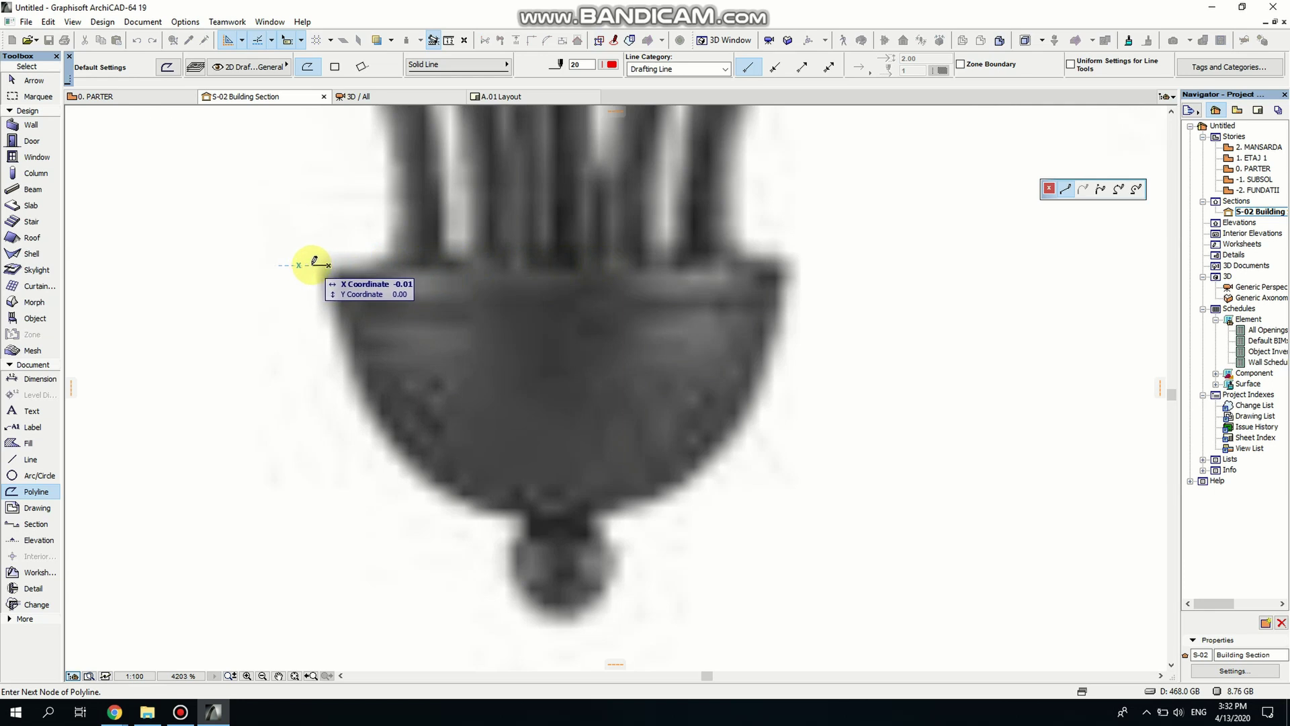
click(316, 309)
click(323, 309)
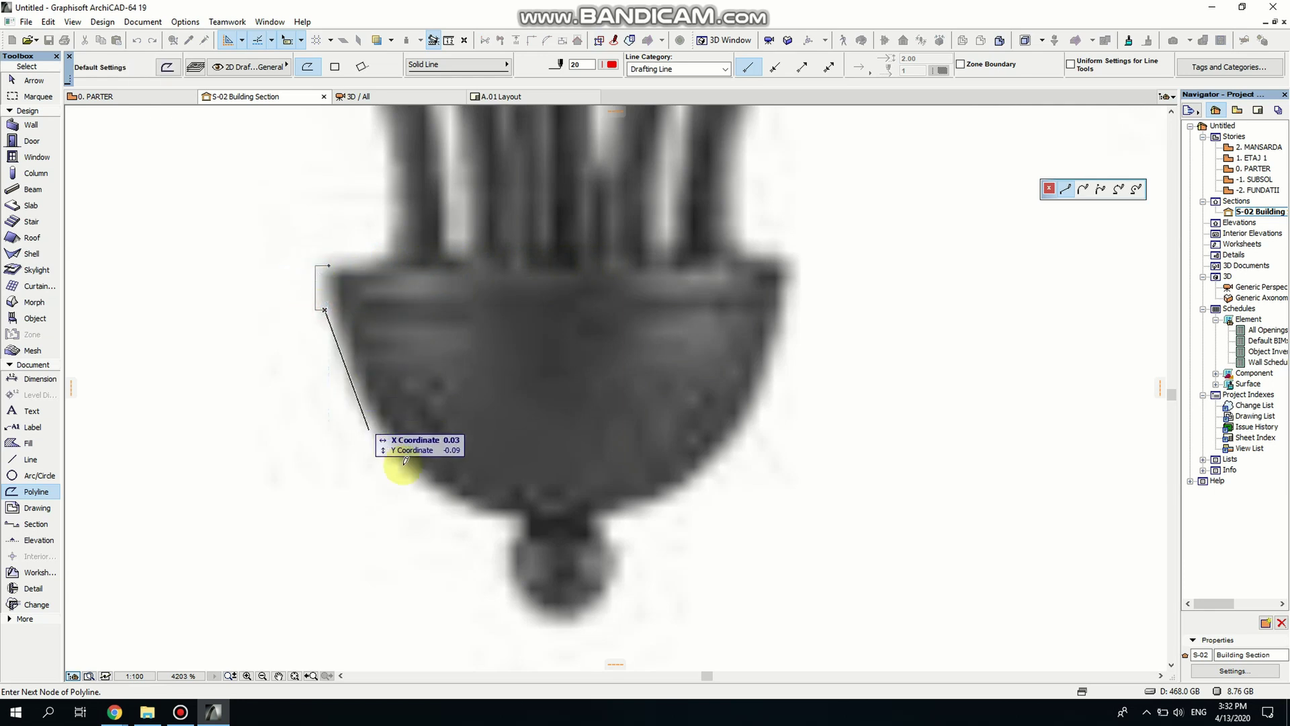
- Continue the polyline with straight segments down the bowl's outer side and around the neck and finial to its bottom centre
click(524, 510)
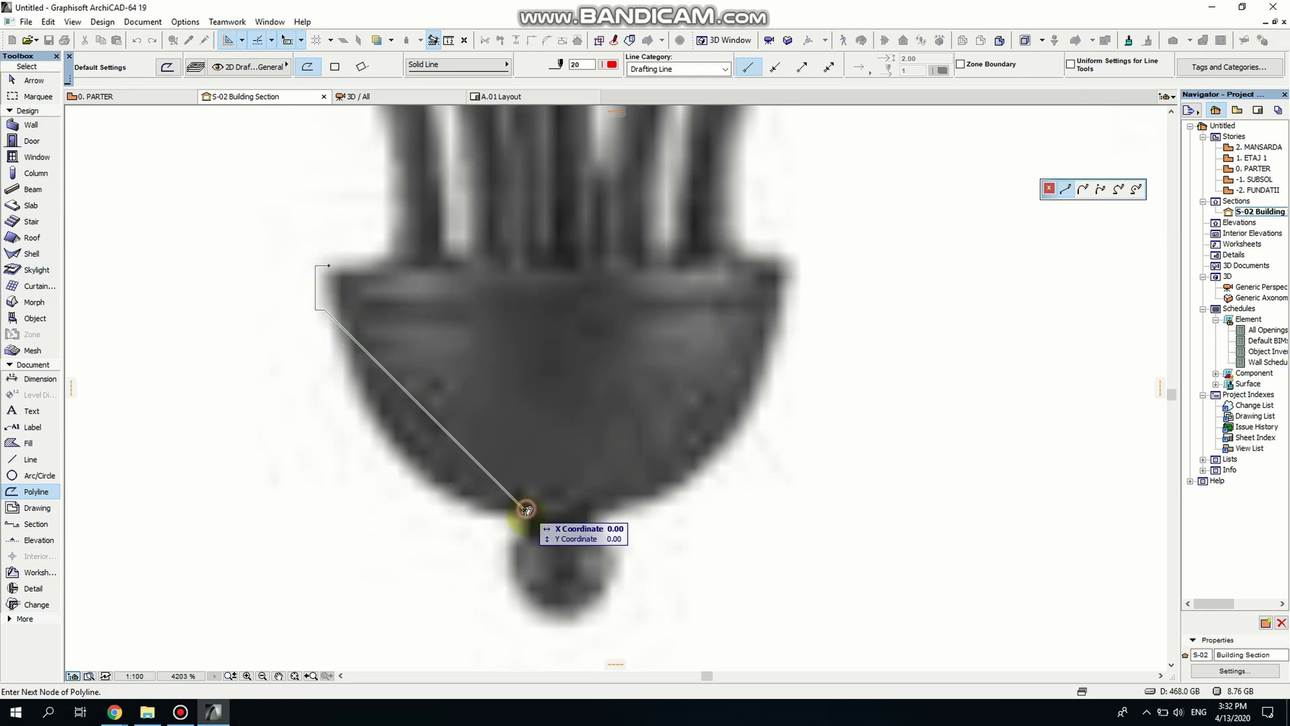
click(524, 532)
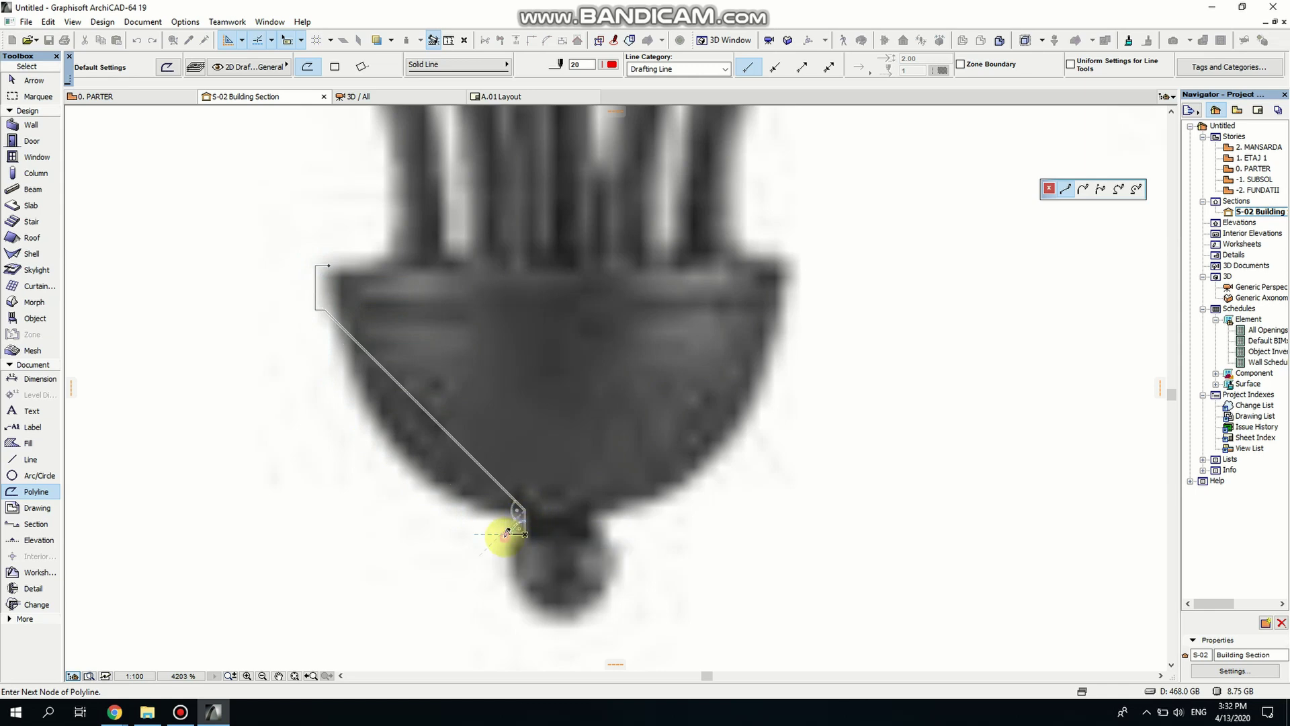
click(505, 535)
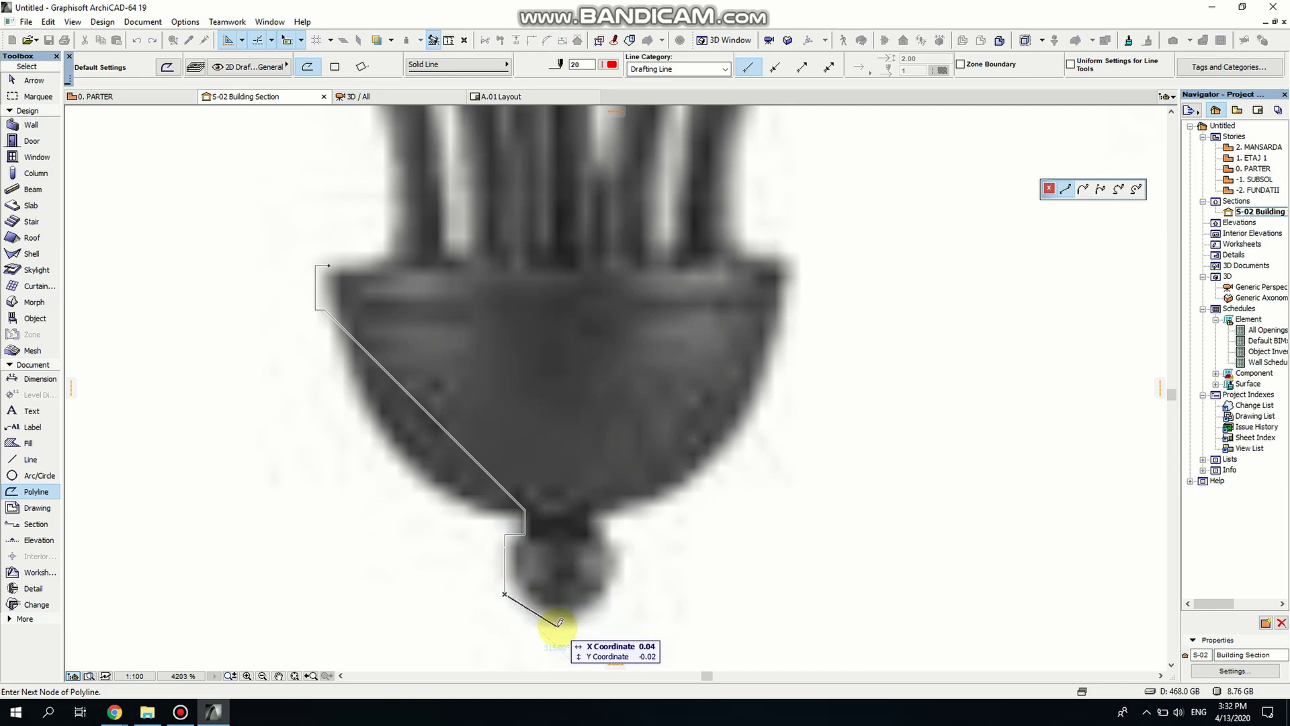
click(558, 623)
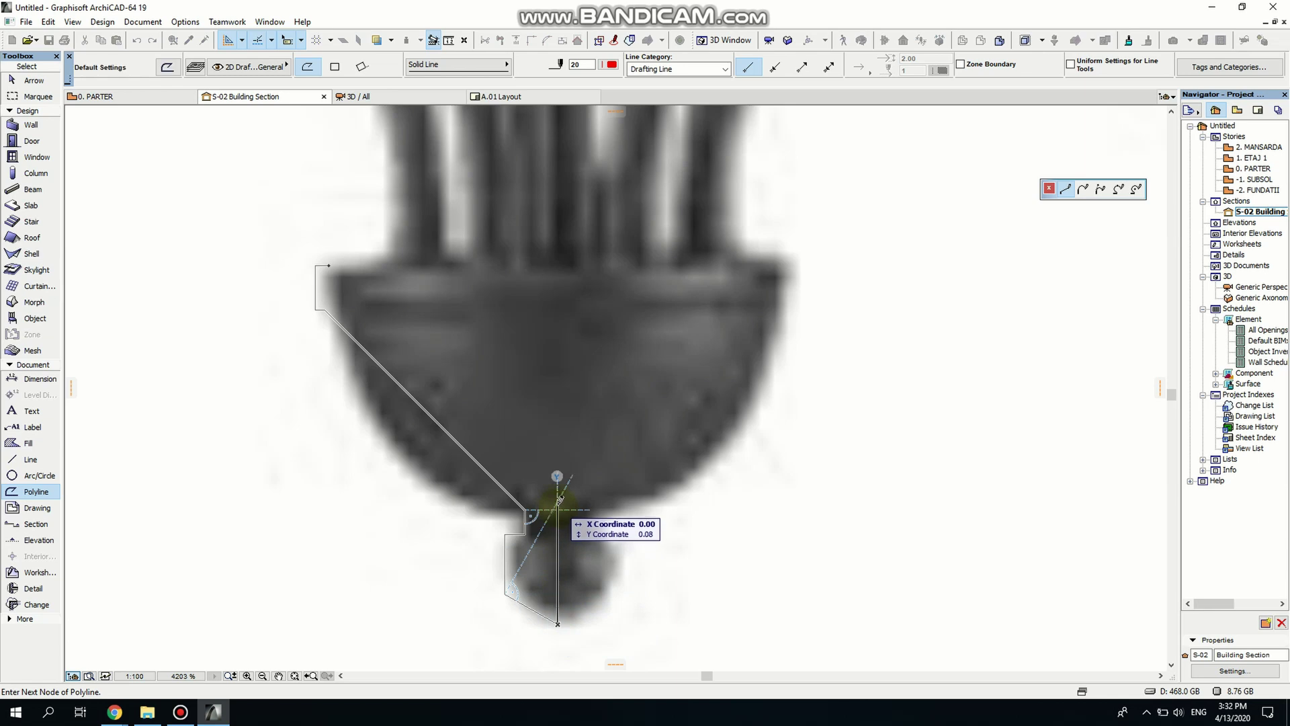
- Close the polyline up the vertical centre line and along the bowl's inner wall, returning to the start point on the rim
click(557, 500)
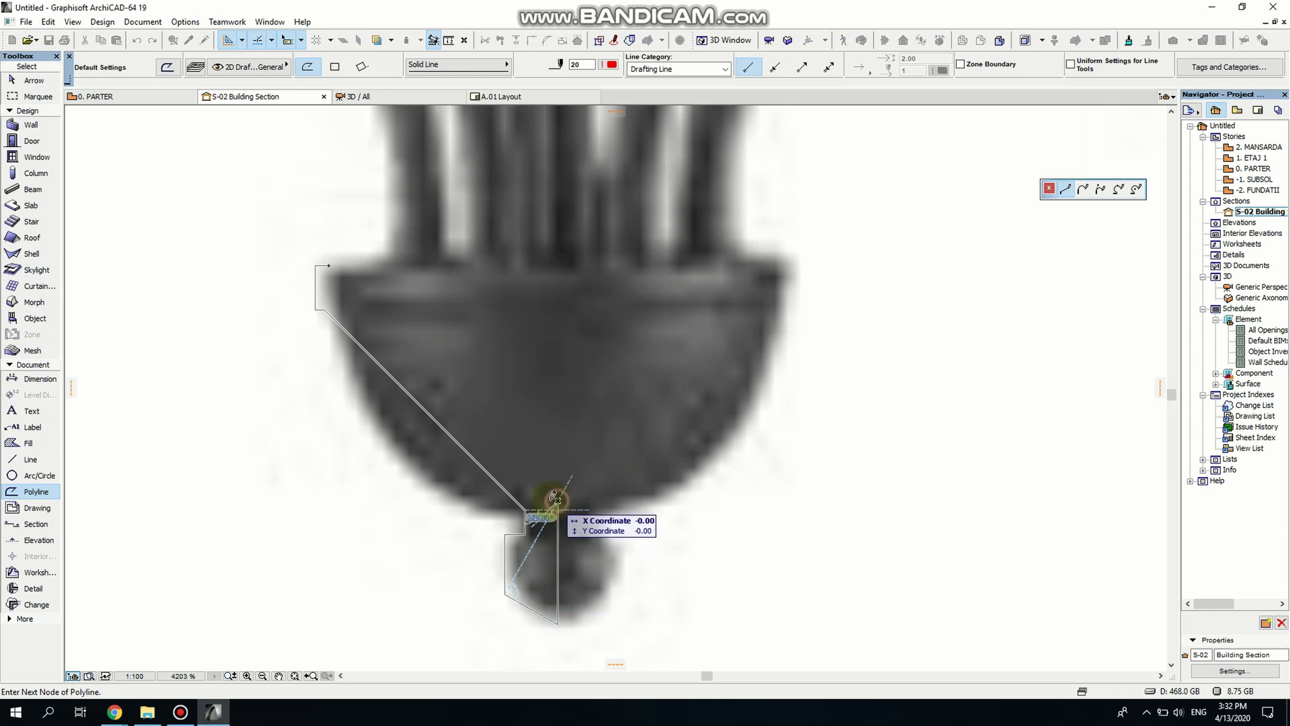
click(354, 296)
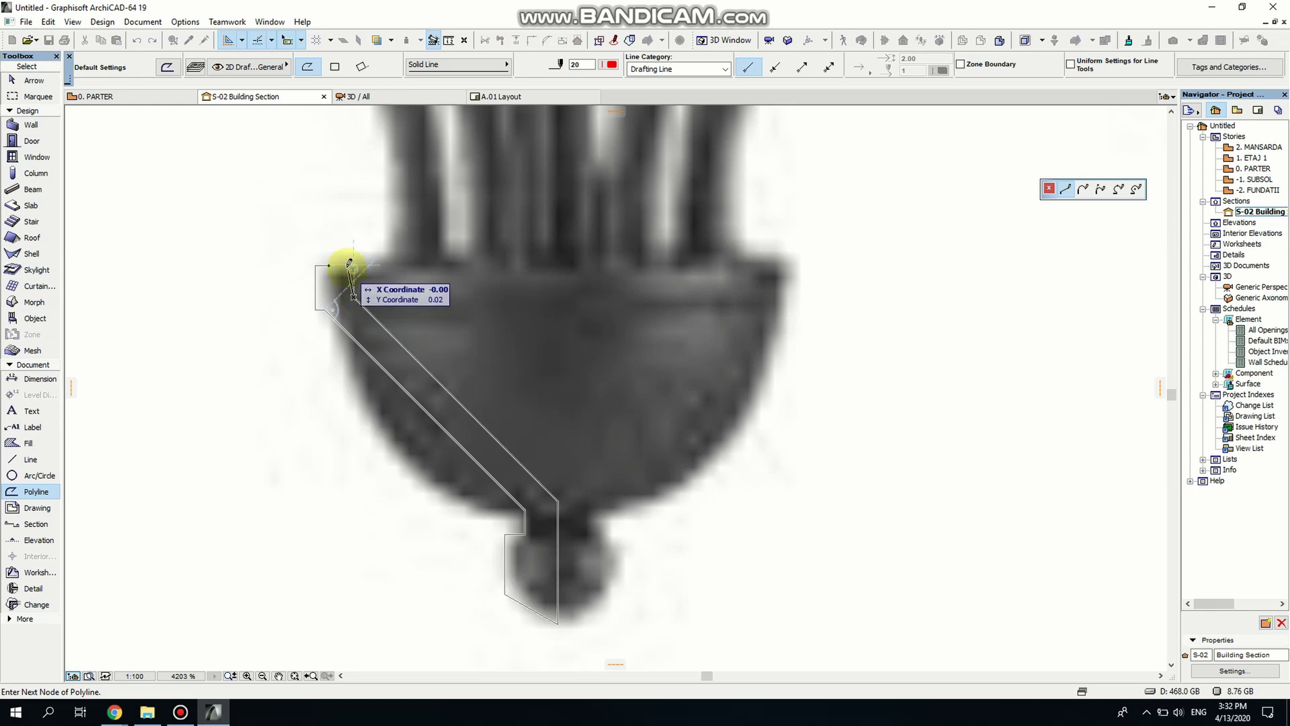
click(354, 265)
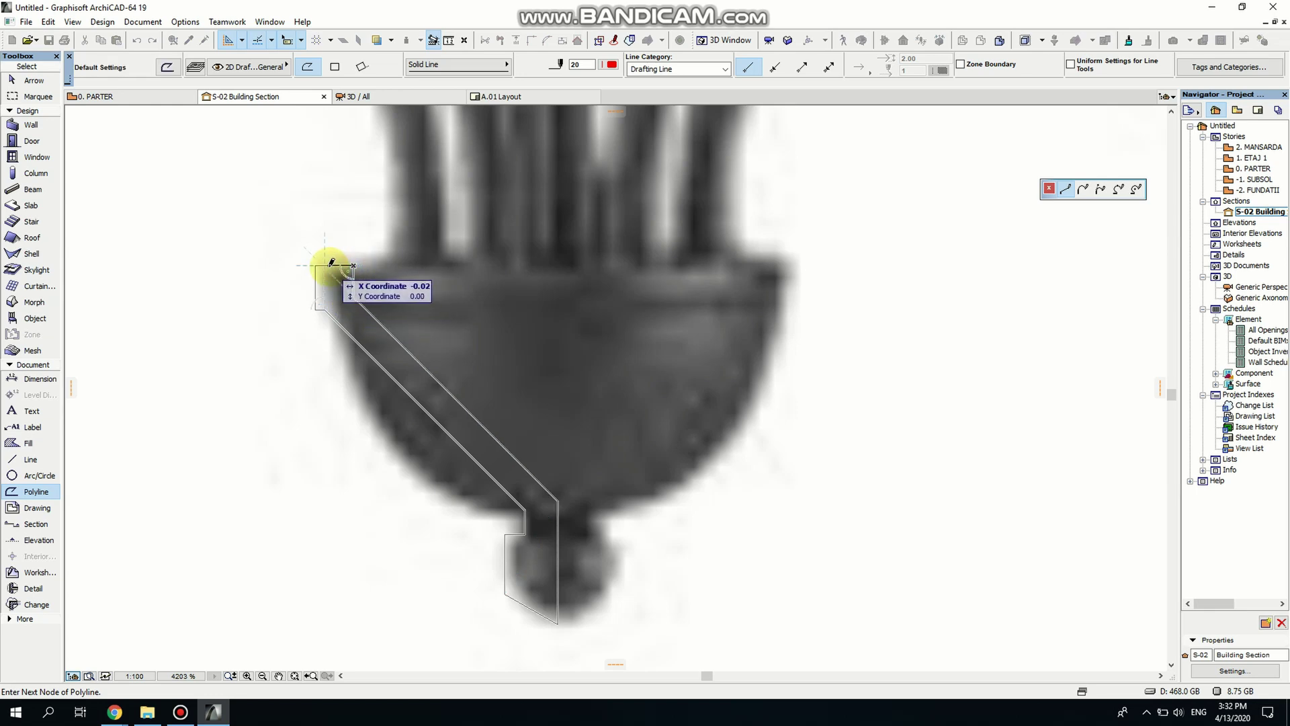
click(329, 265)
key(Escape)
- Curve the bowl's outer and inner slanted edges outward into arcs with radii of about 0.15 and 0.17
click(410, 395)
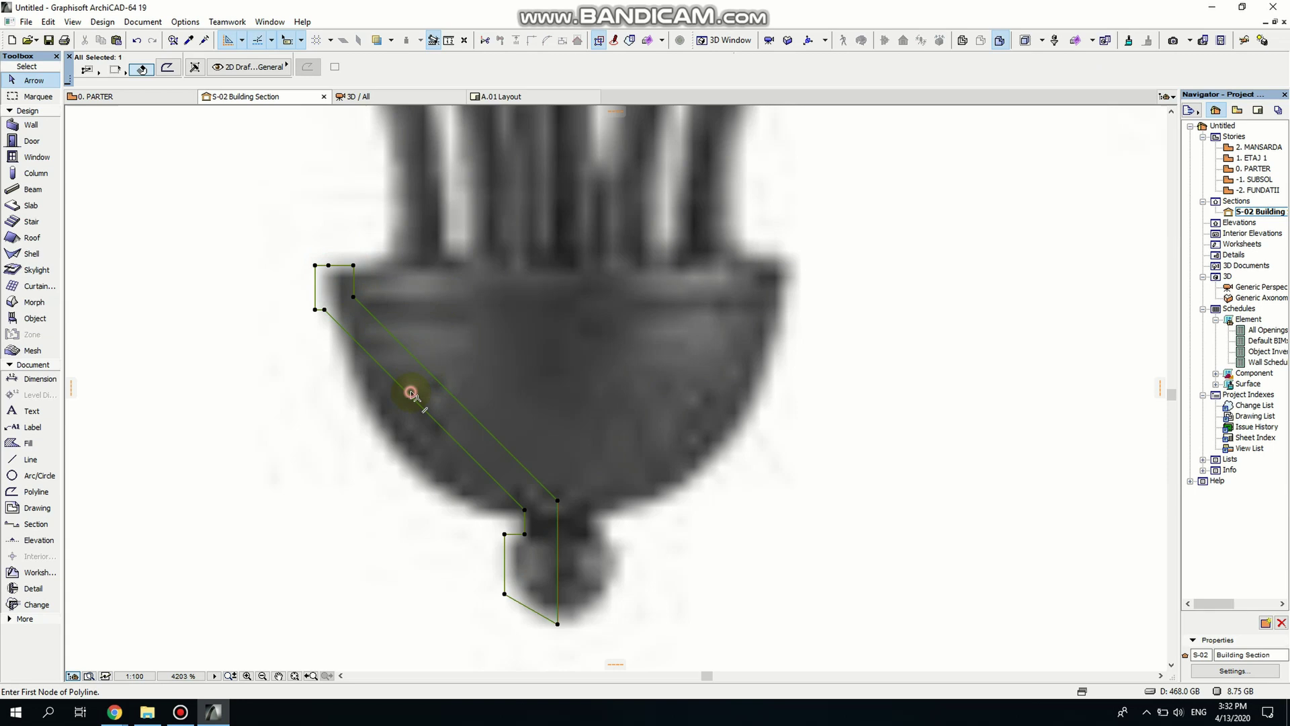
click(412, 398)
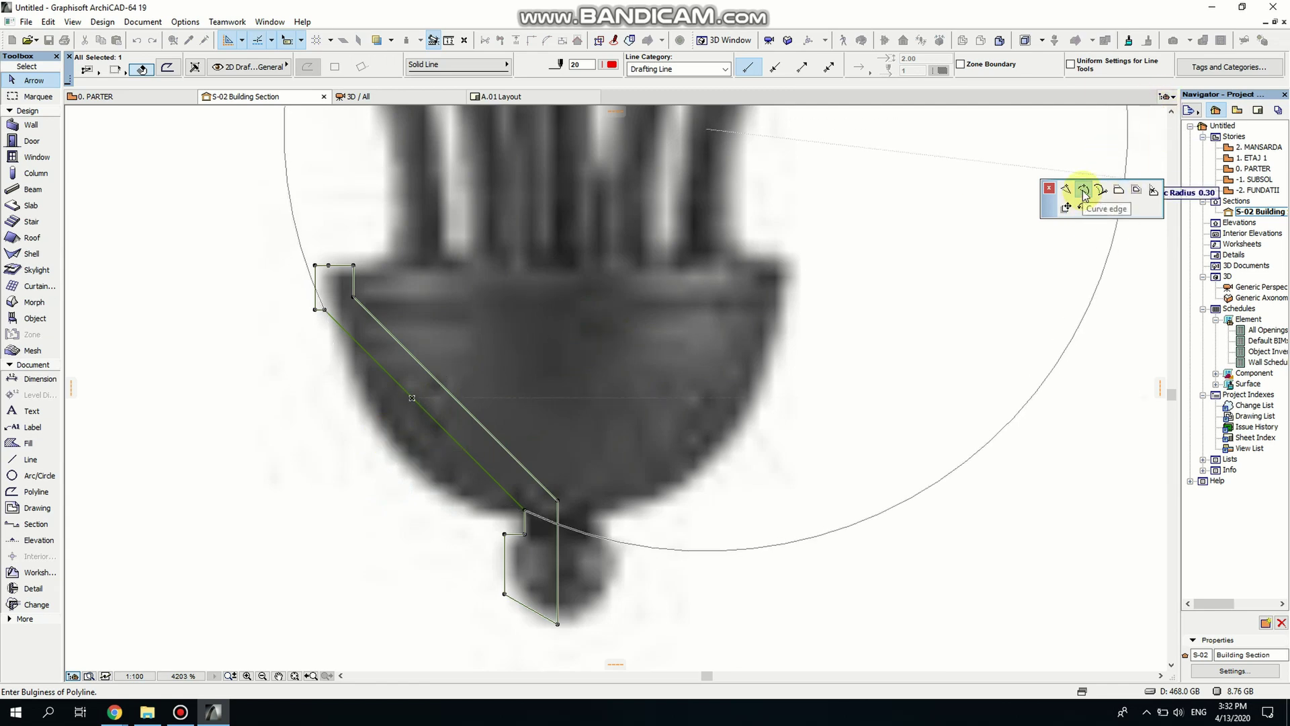
click(397, 450)
click(474, 413)
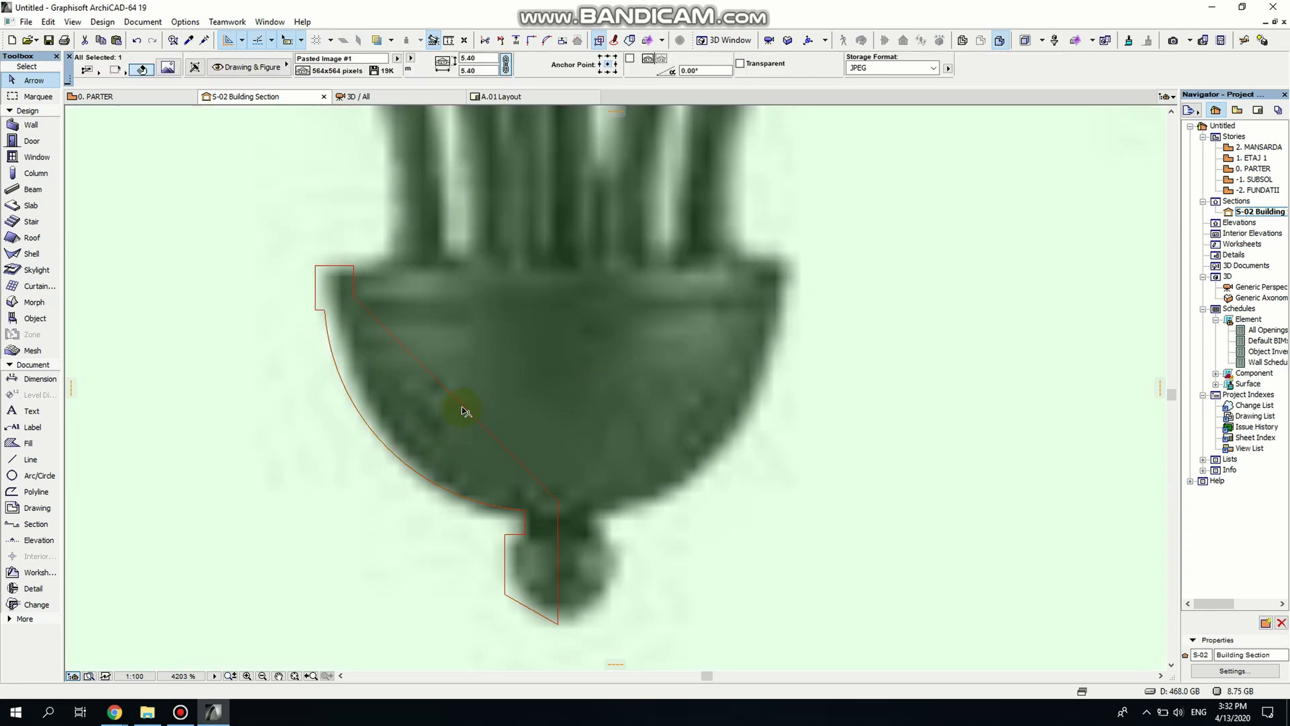
click(463, 407)
click(463, 407)
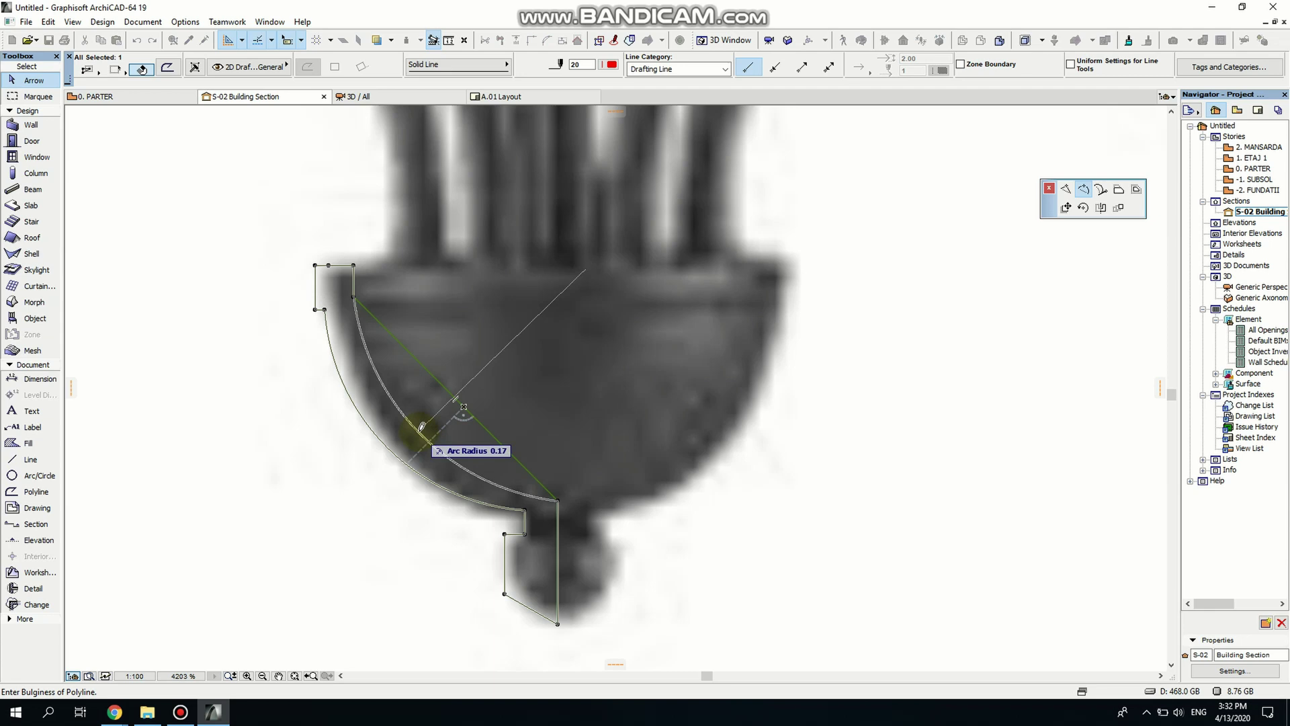
click(421, 428)
- Curve the finial's lower slanted edge outward into an arc and fillet its upper outer corner
middle_drag(560, 560, 493, 410)
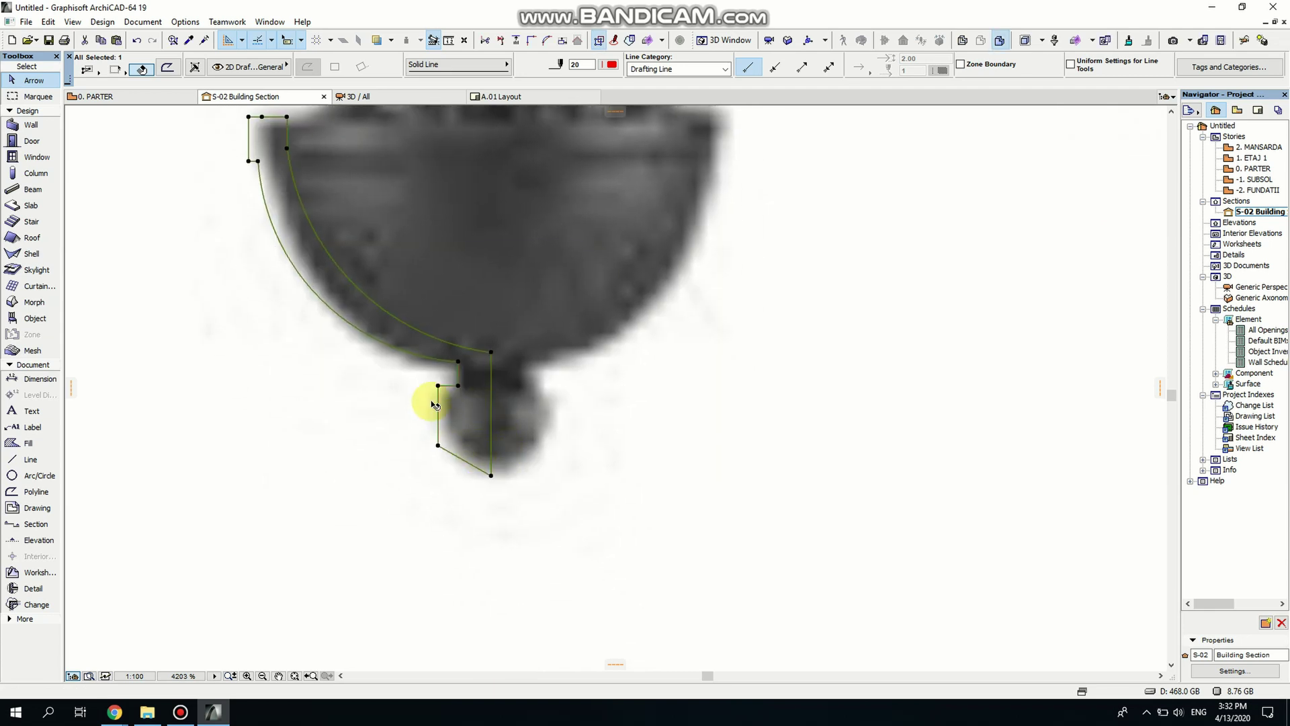
click(470, 467)
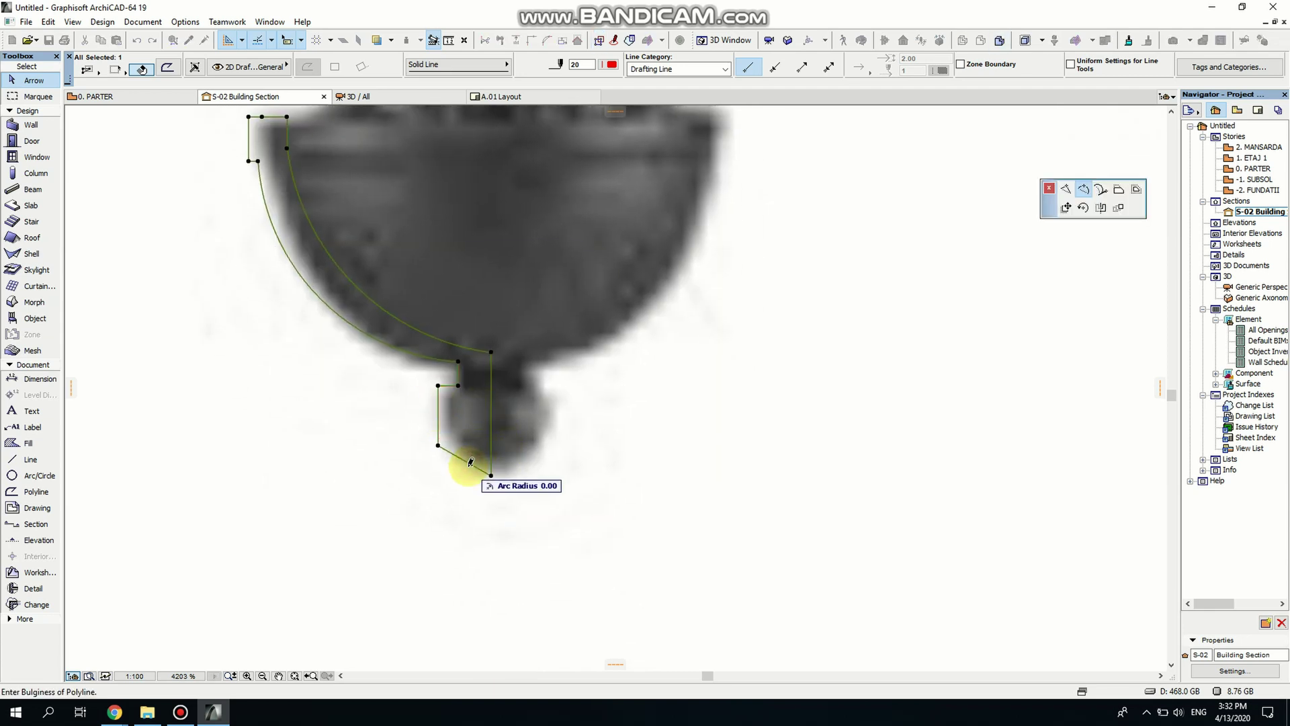
click(467, 474)
click(439, 408)
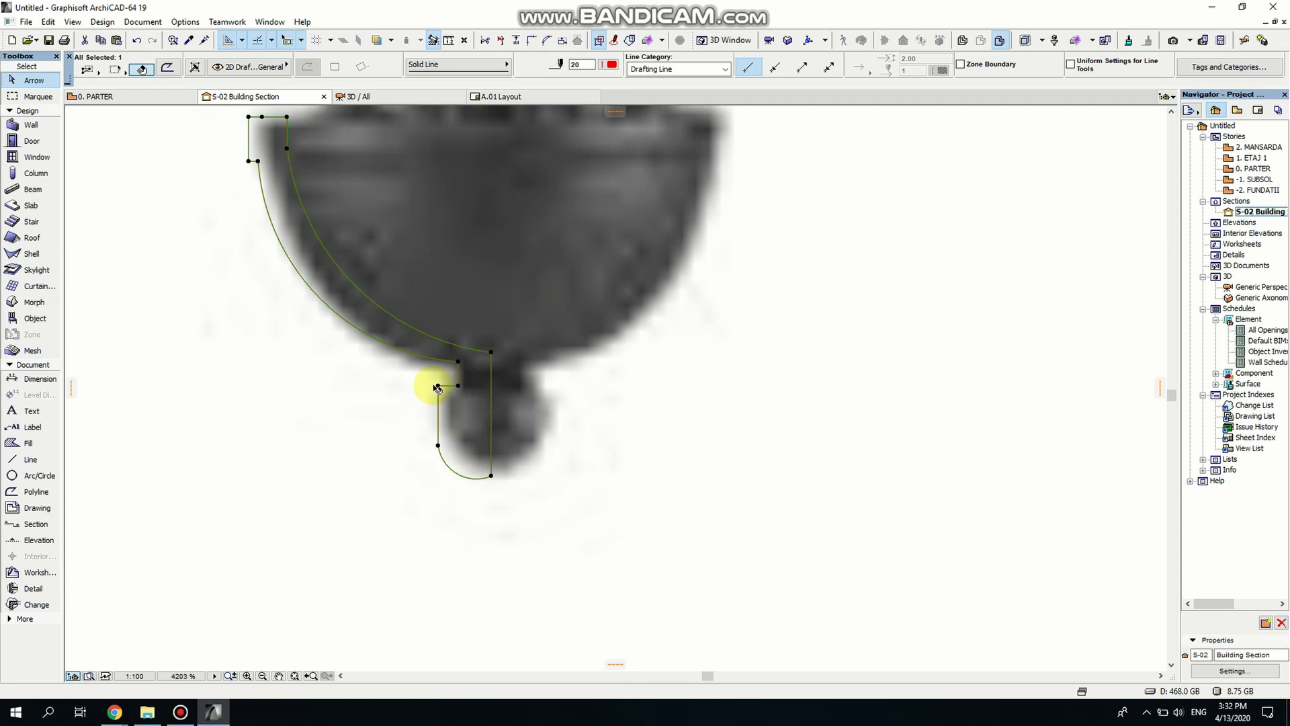
click(438, 388)
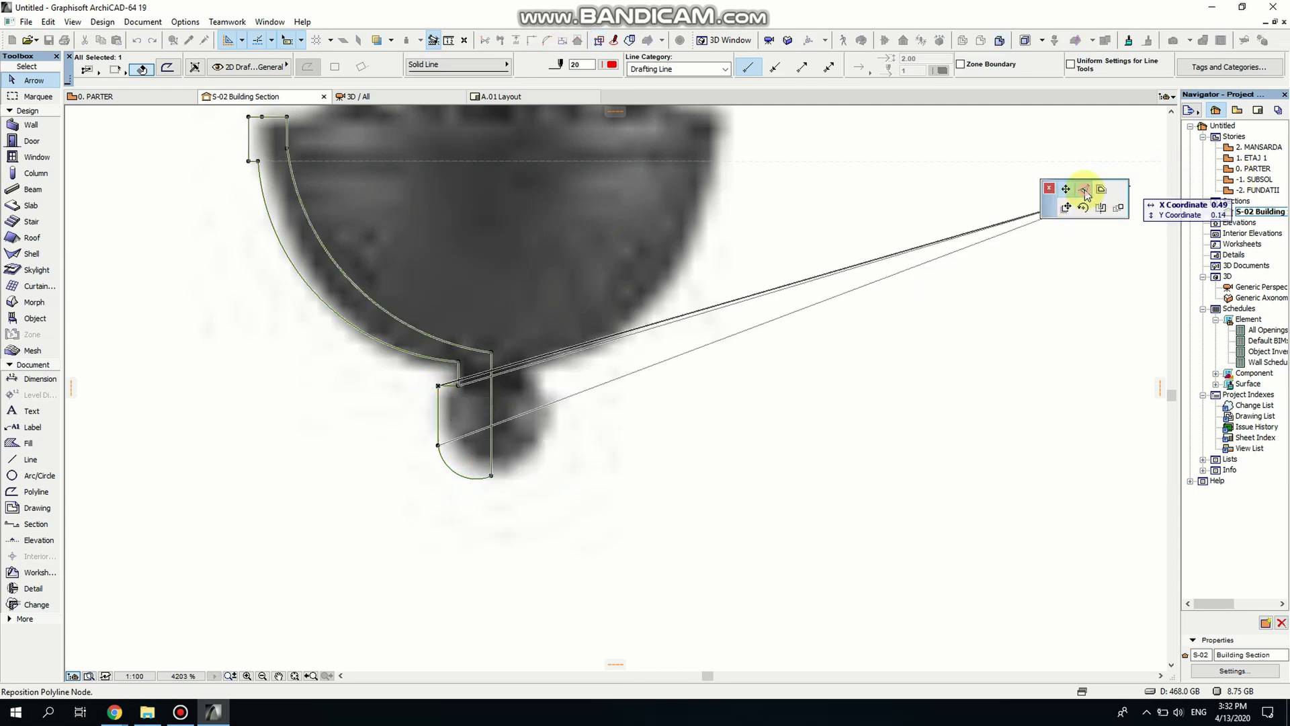
click(1084, 191)
click(469, 446)
- Raise the finial's lower outer node by about 0.01 and adjust its bottom centre node vertically to match the ball in the image
scroll(467, 422, up, 4)
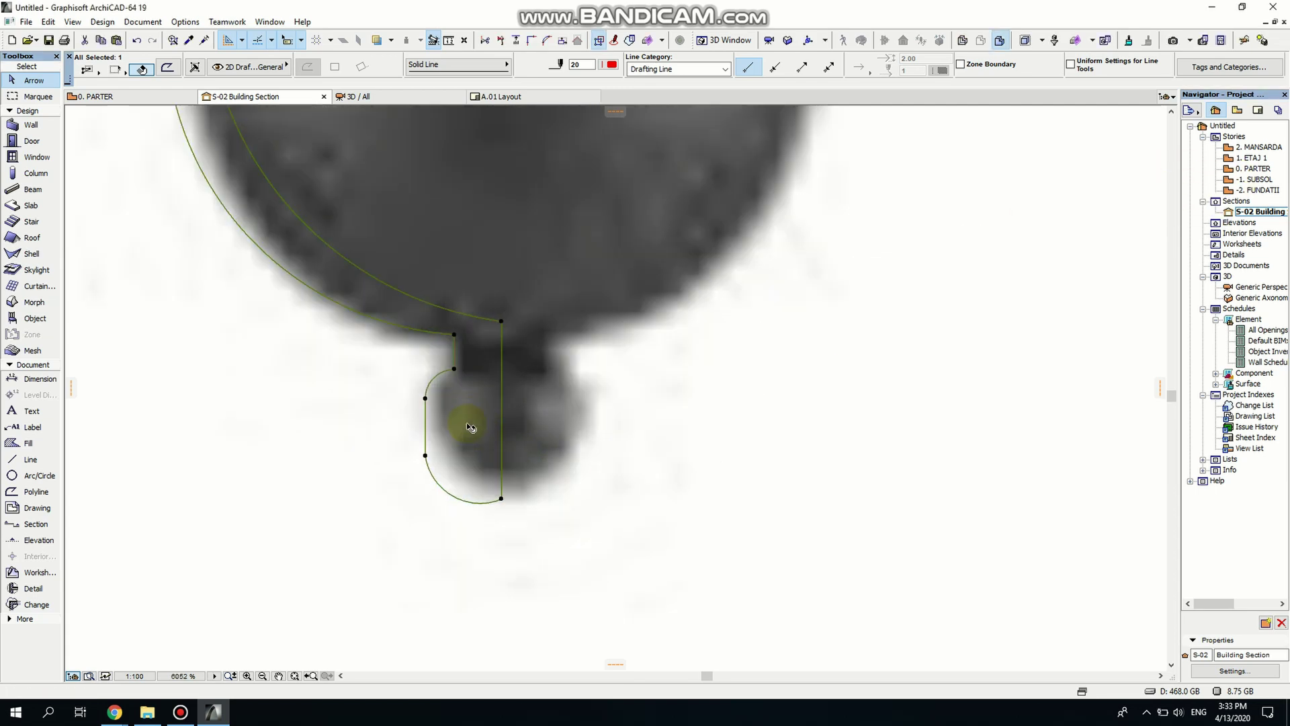
click(405, 468)
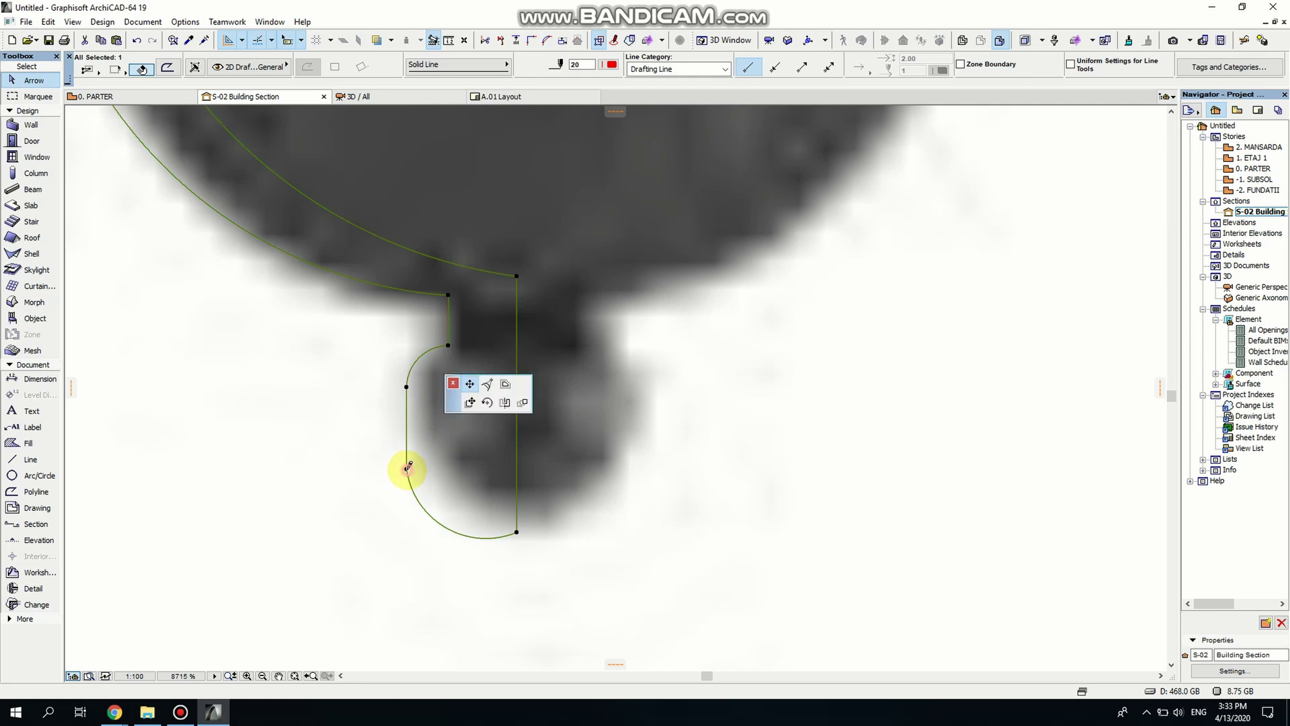
click(406, 423)
click(517, 533)
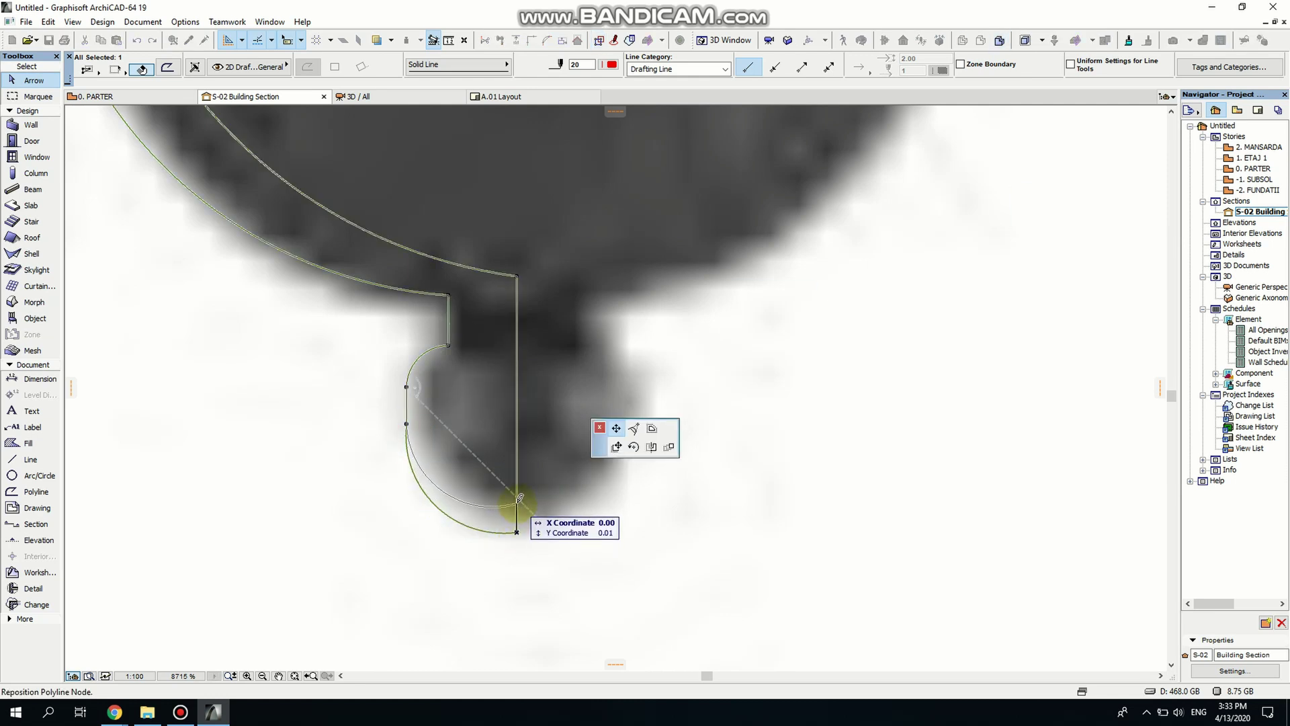
click(516, 504)
click(517, 503)
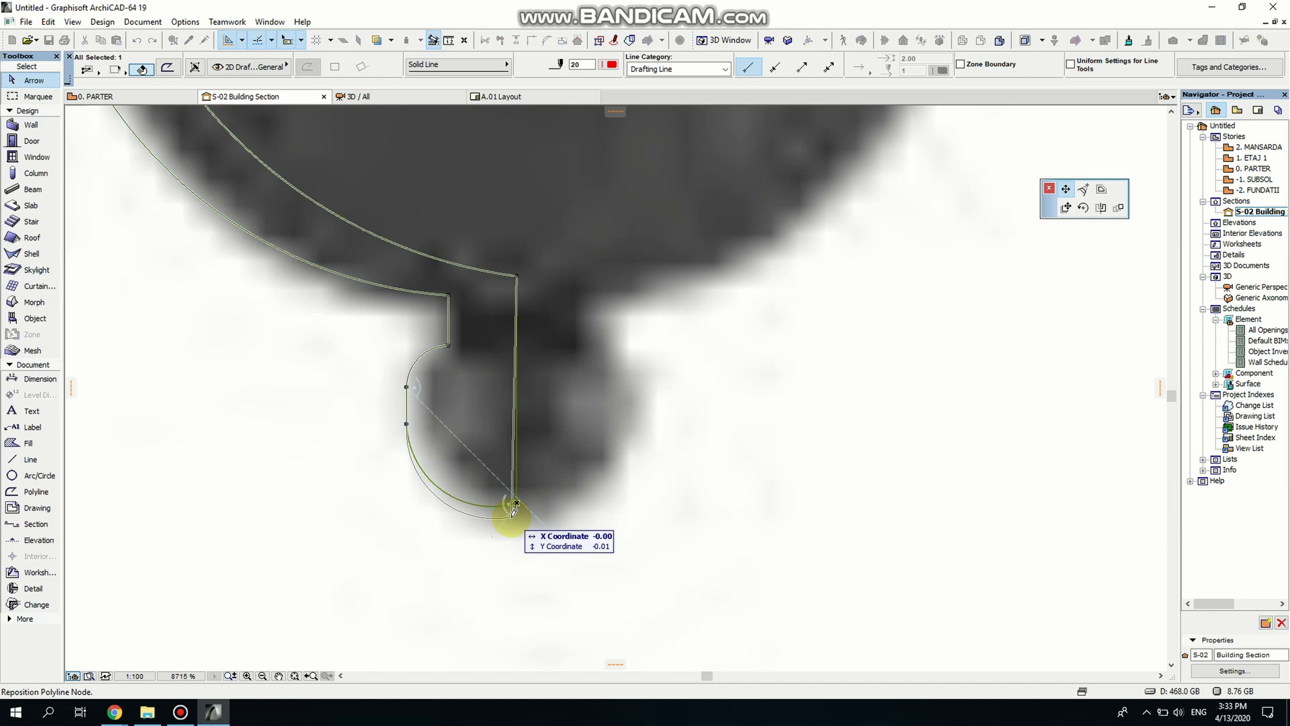
click(516, 518)
- Fill the closed bowl and finial outline with the 25 % fill pattern, using the polyline as its boundary
scroll(517, 518, down, 4)
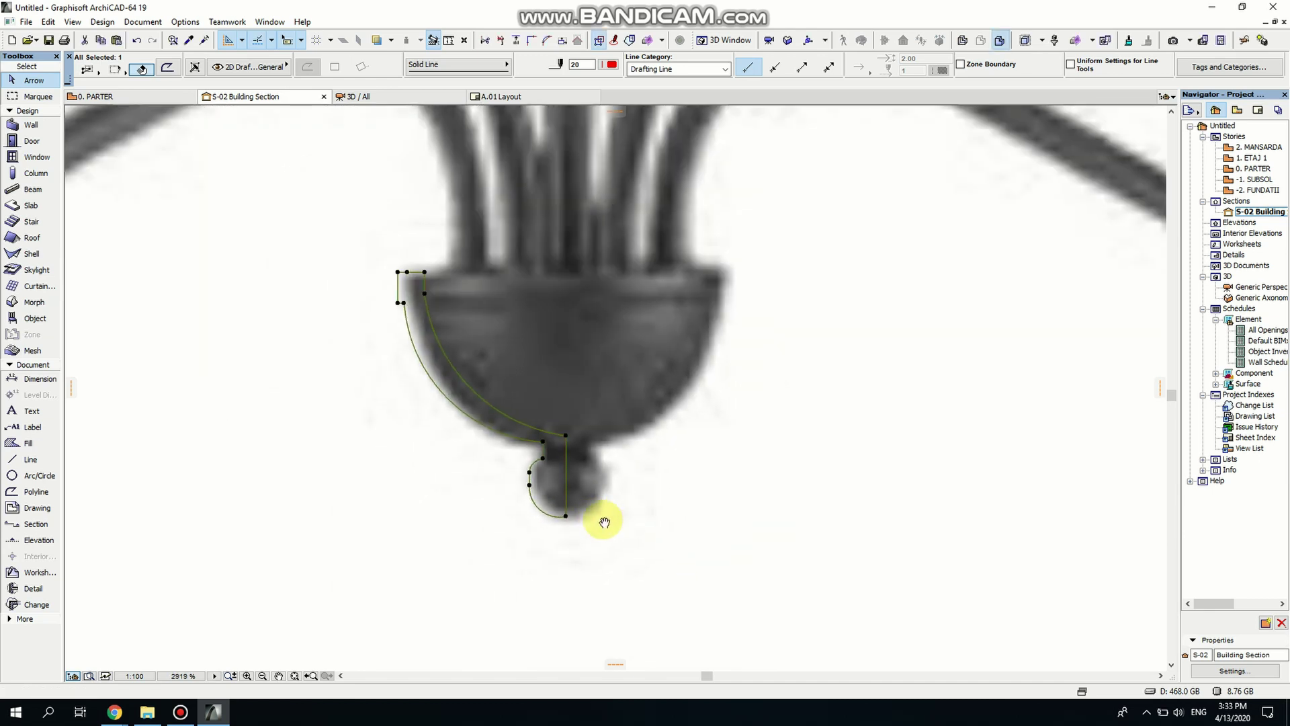
click(30, 444)
click(406, 383)
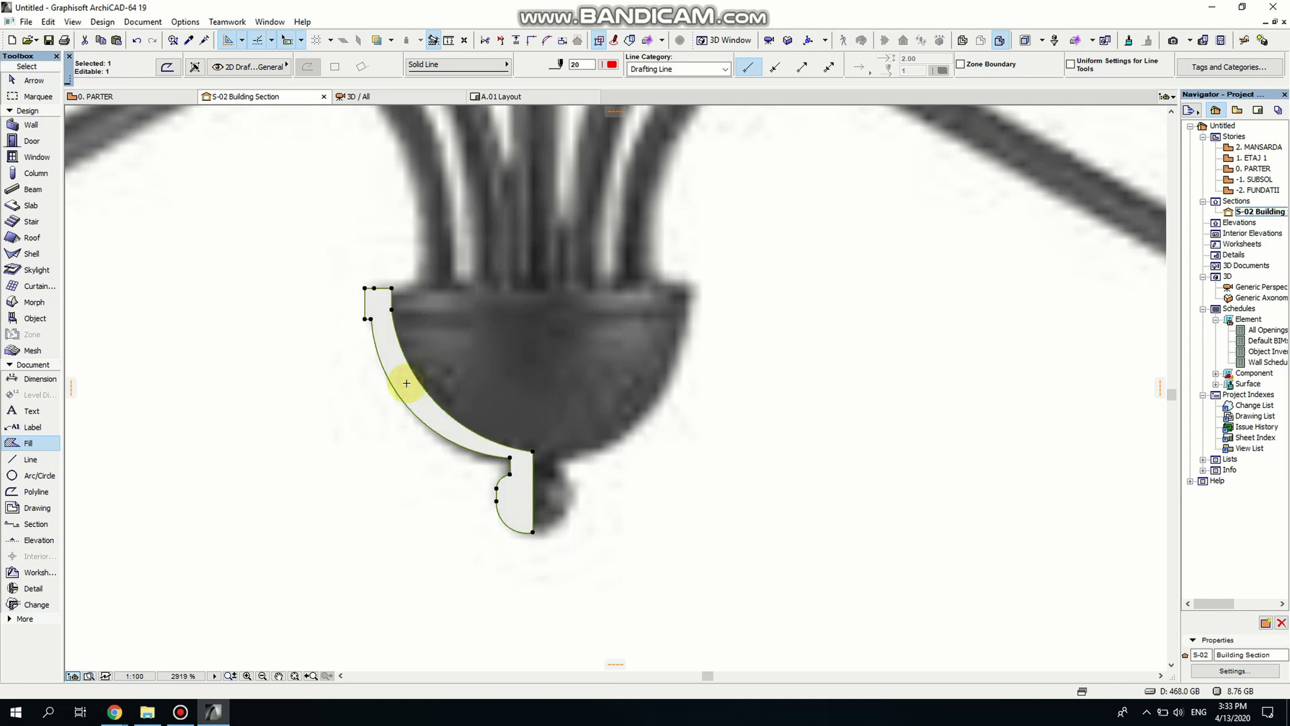
key(Escape)
- Revolve the bowl and finial fill 360° into a morph around its vertical centre edge
click(408, 385)
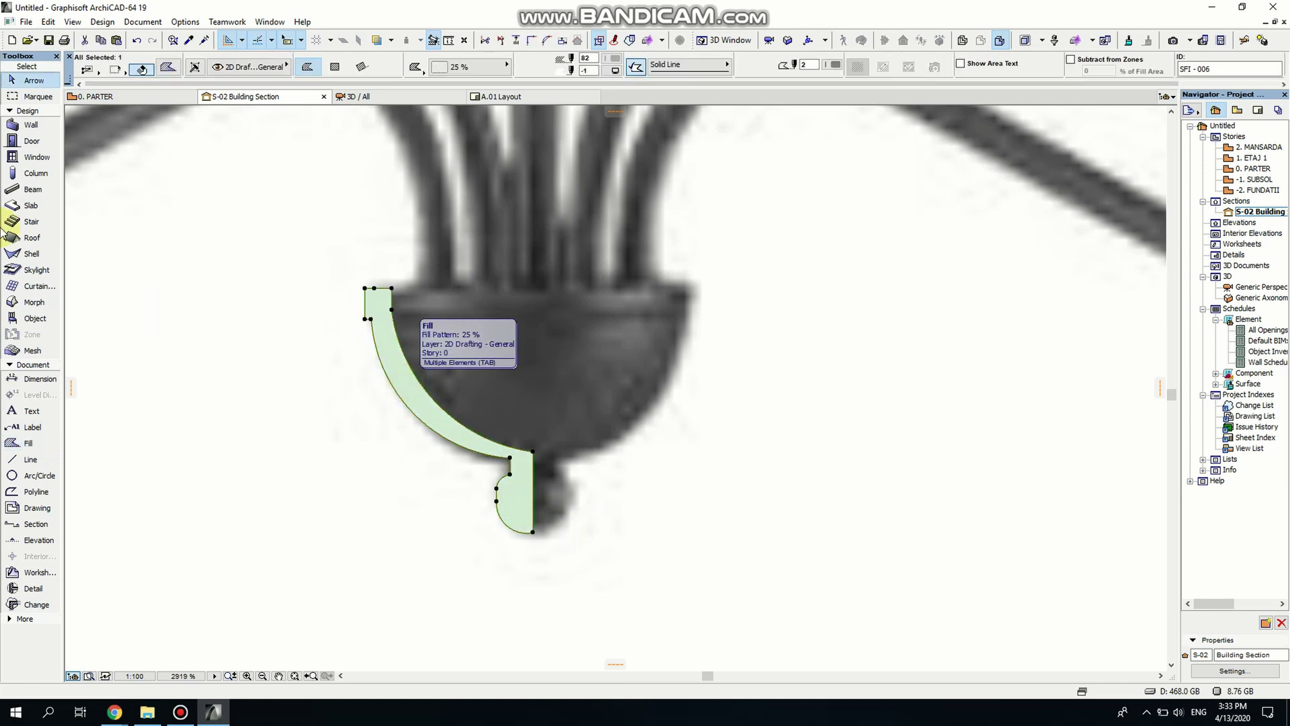
click(34, 302)
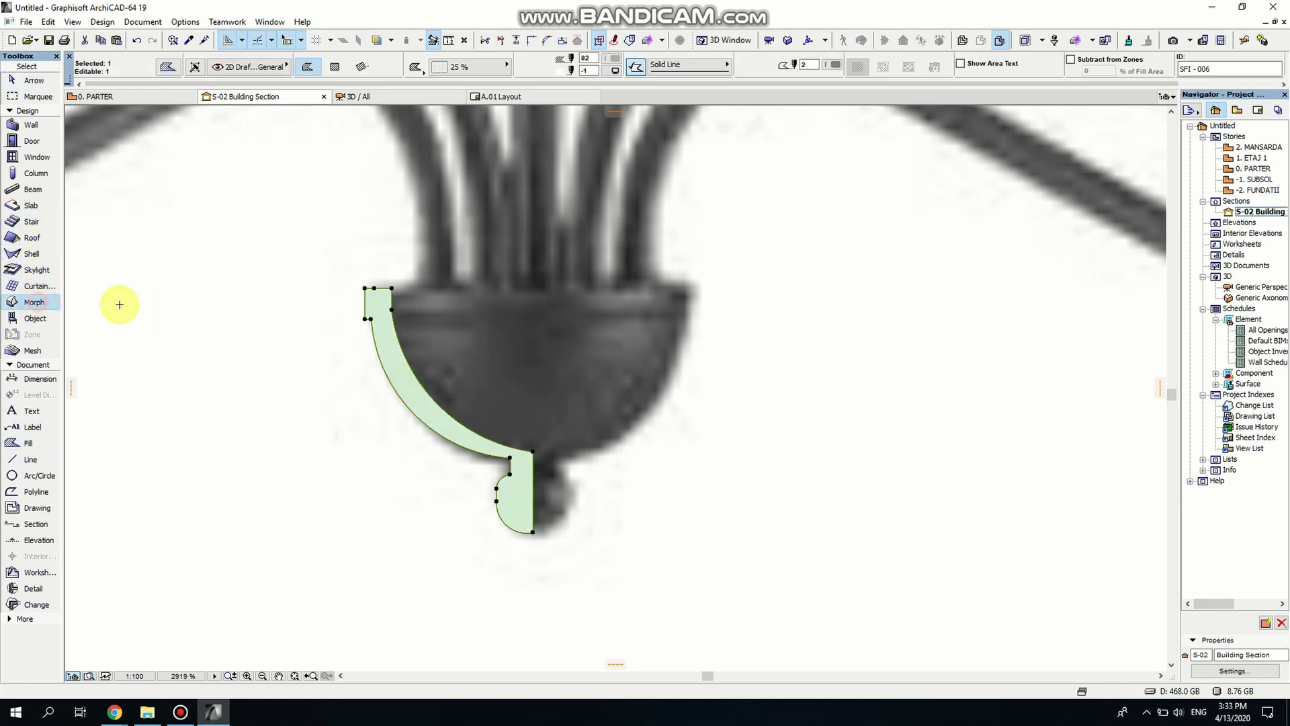
click(409, 383)
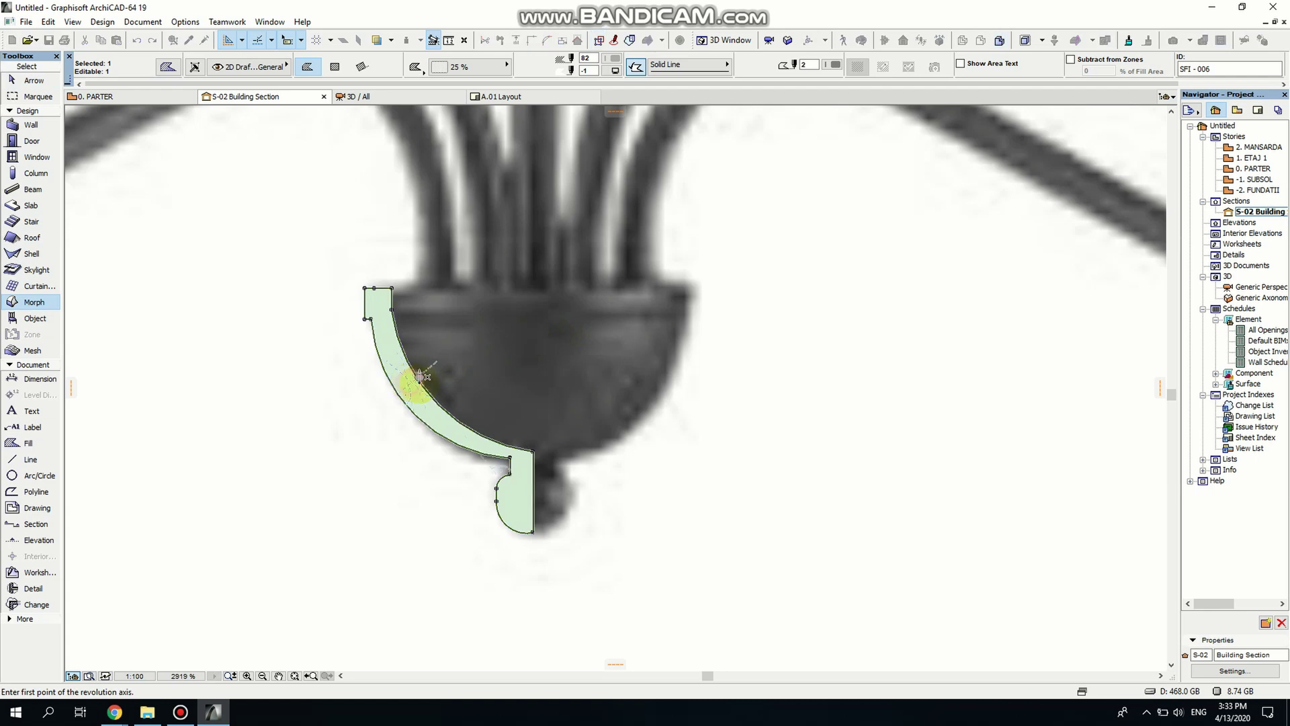
click(534, 451)
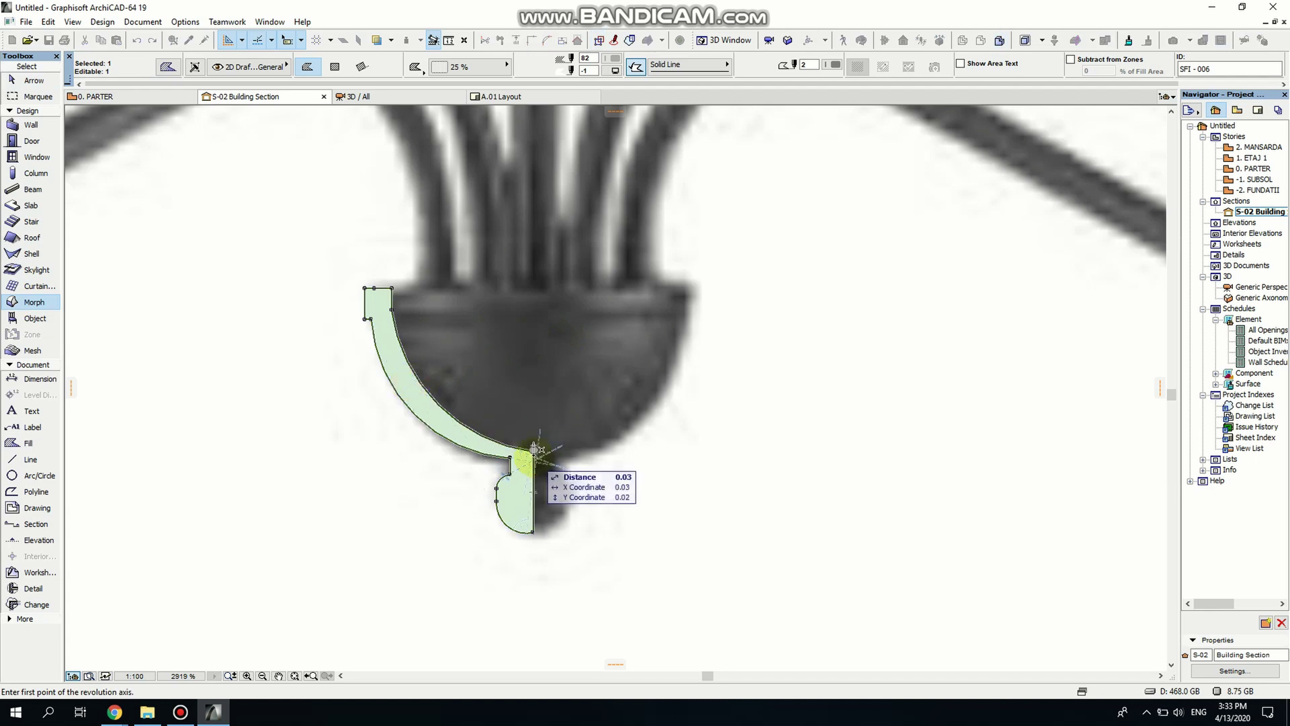
click(535, 512)
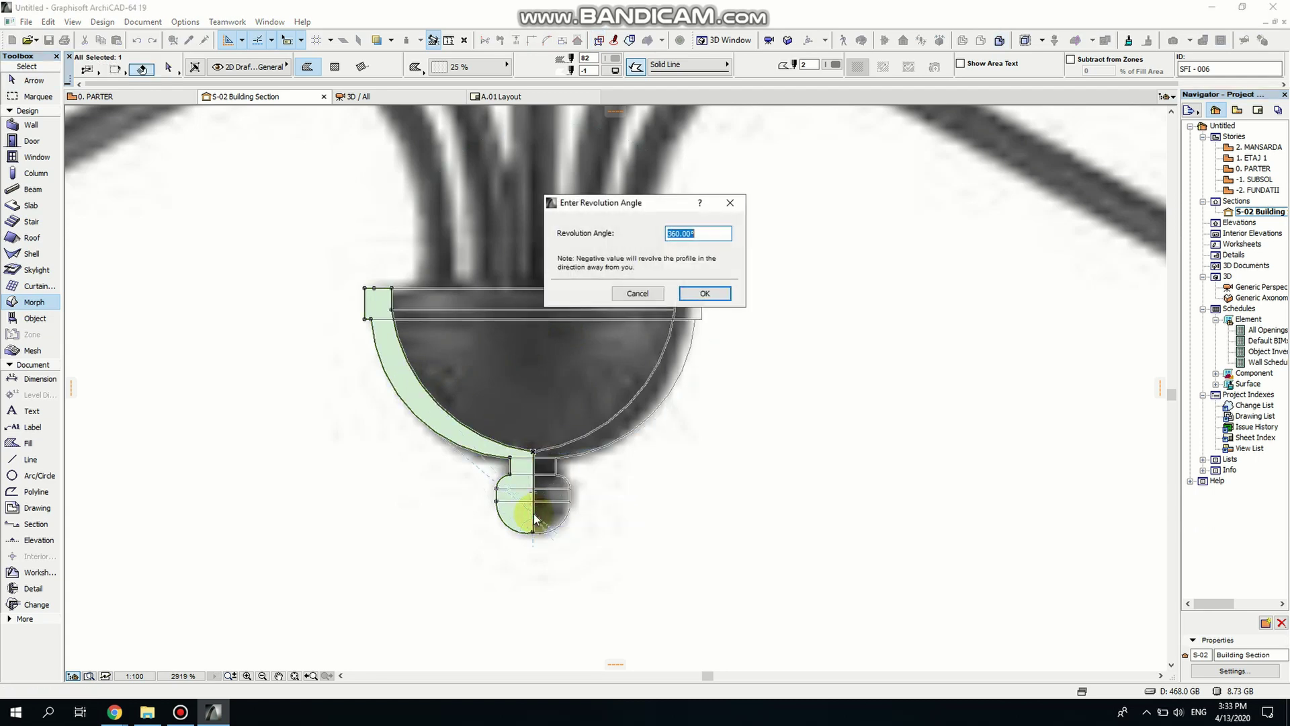
click(705, 293)
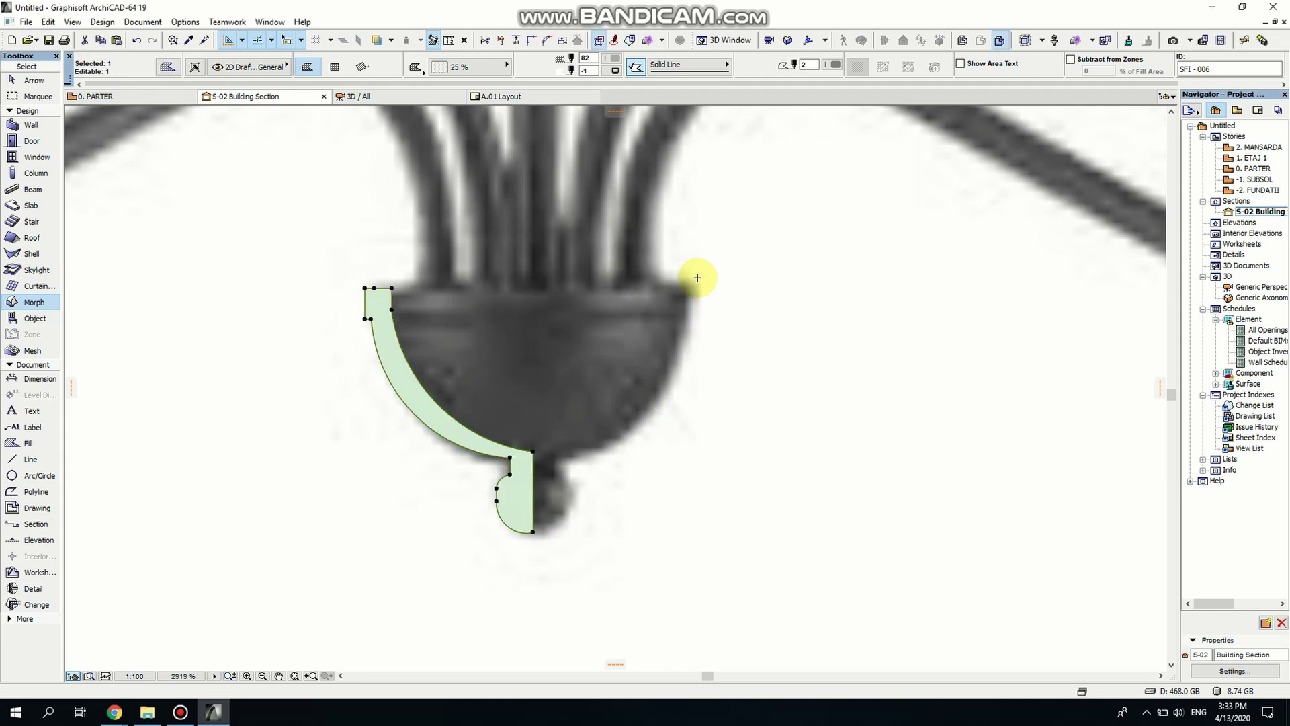
- Open the generic 3D perspective and set the new bowl morph's surface to Metal - Iron
double_click(1262, 288)
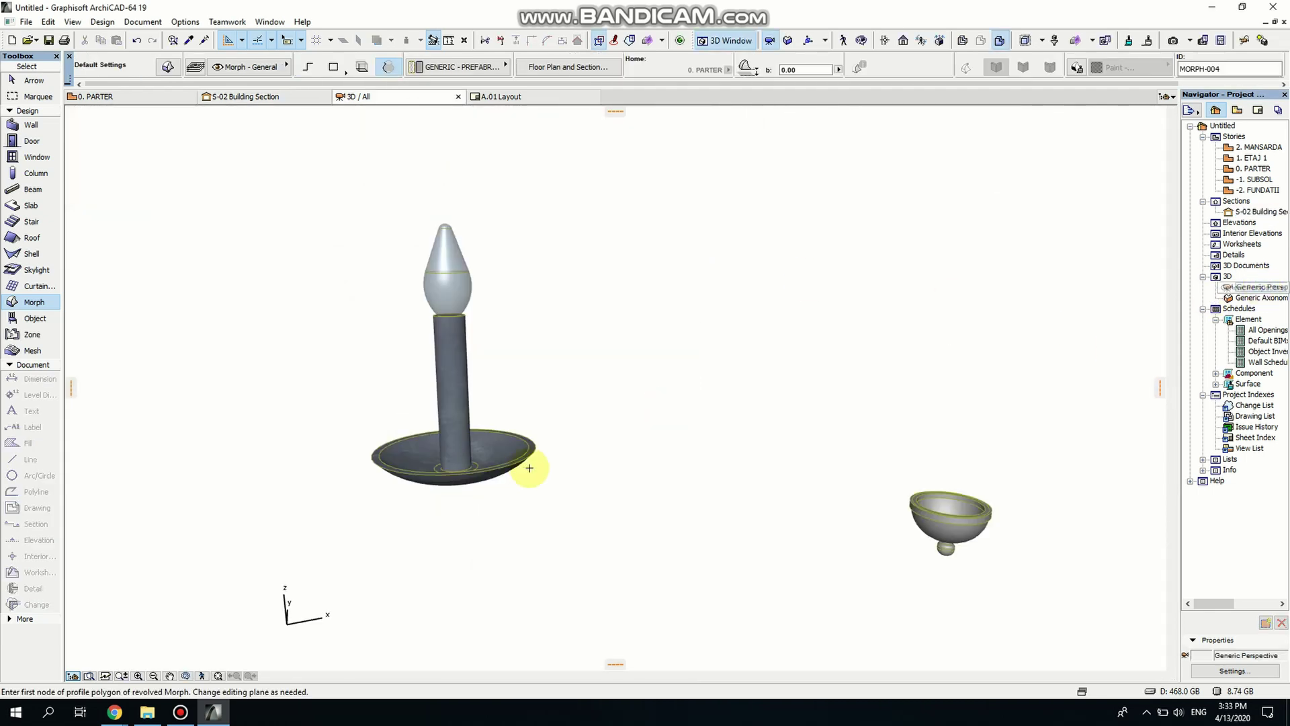
scroll(672, 483, down, 3)
click(677, 518)
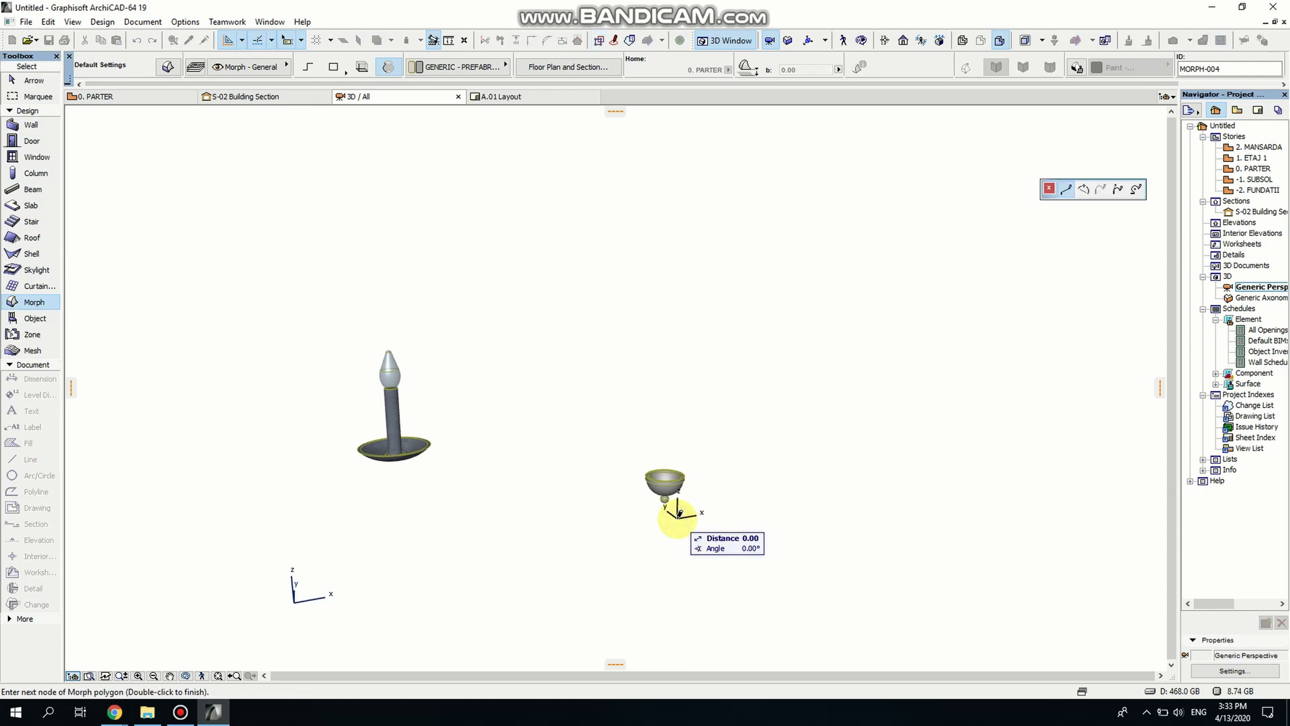
key(Escape)
key(Escape)
click(187, 675)
drag(512, 561, 694, 517)
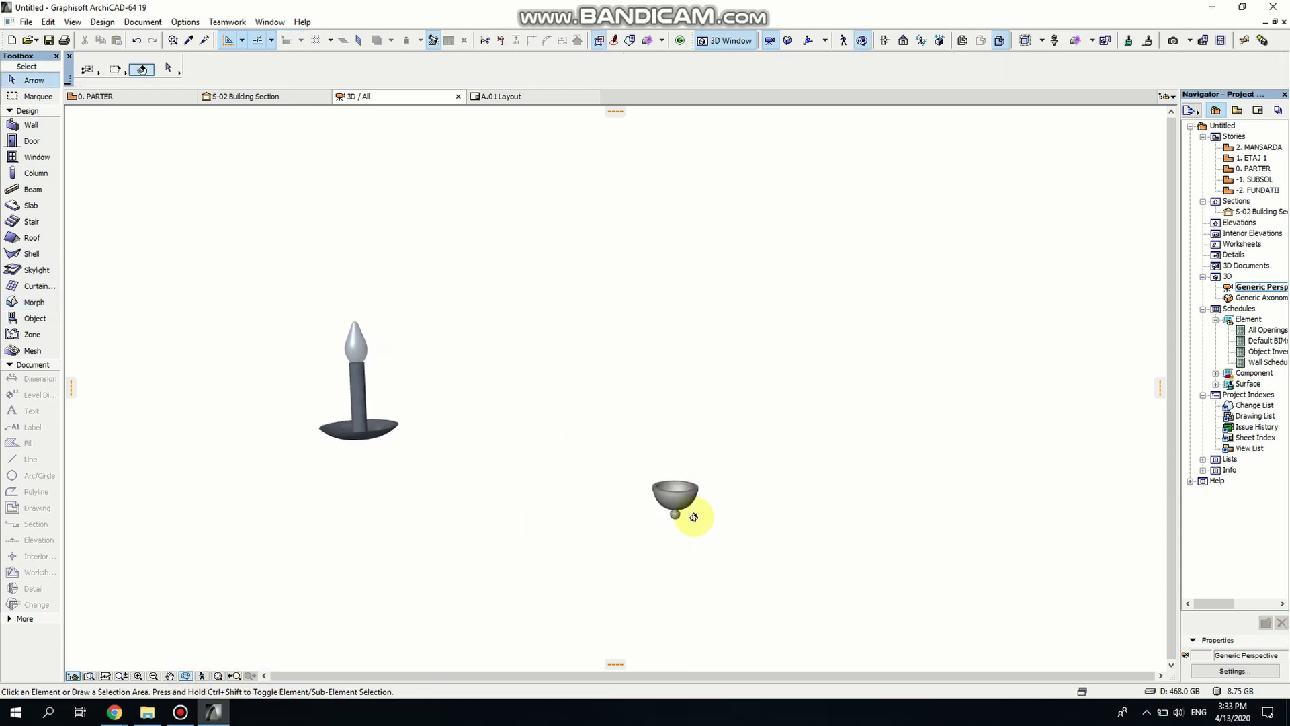
click(679, 496)
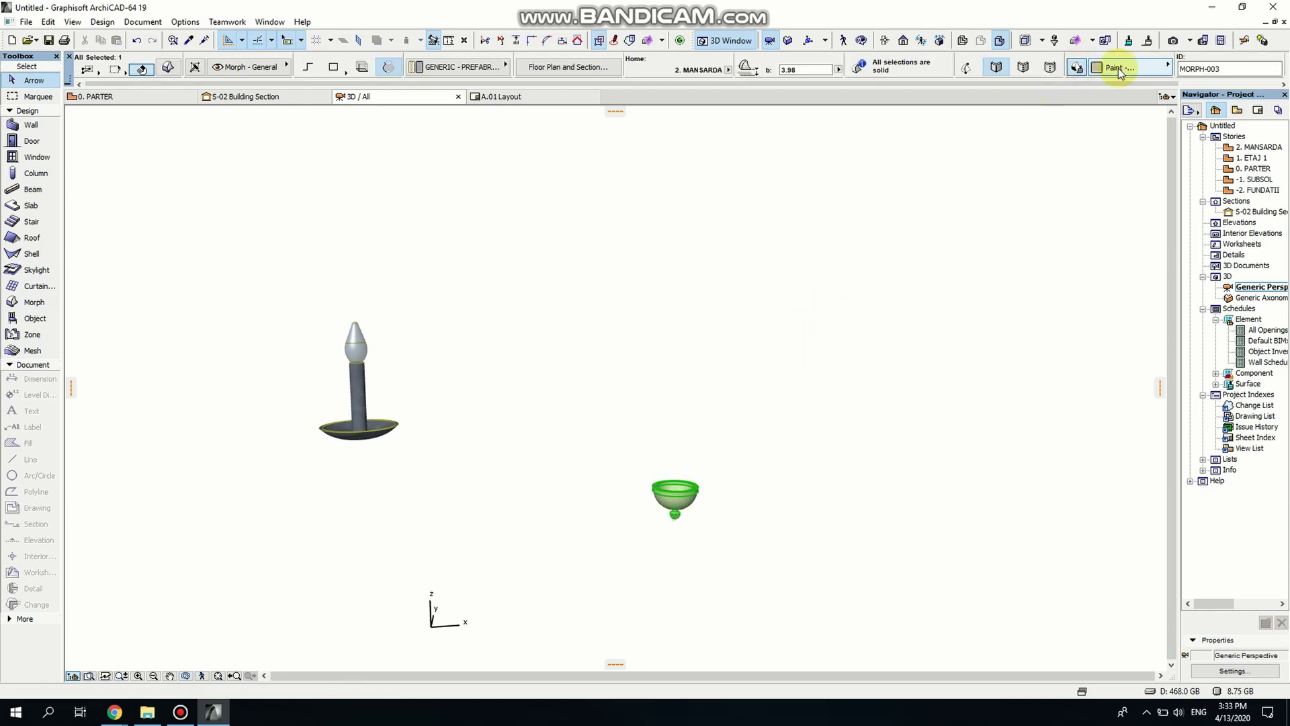
click(1118, 68)
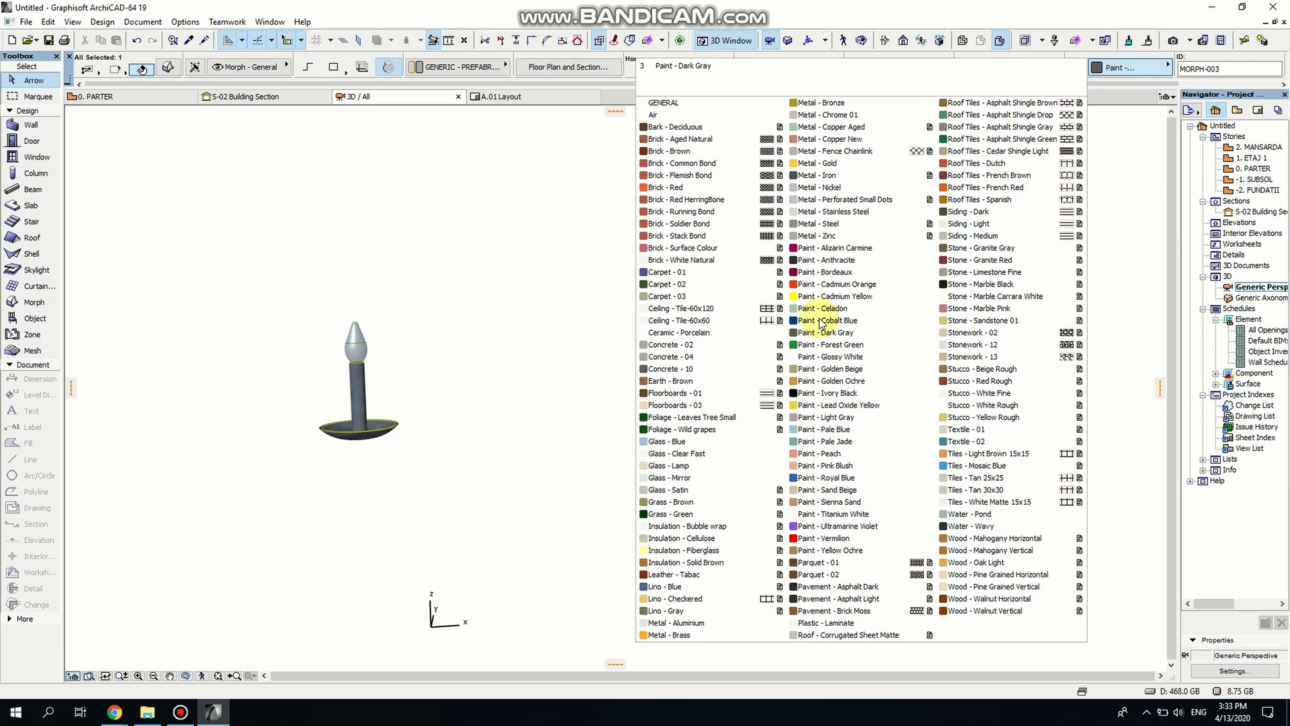
click(821, 226)
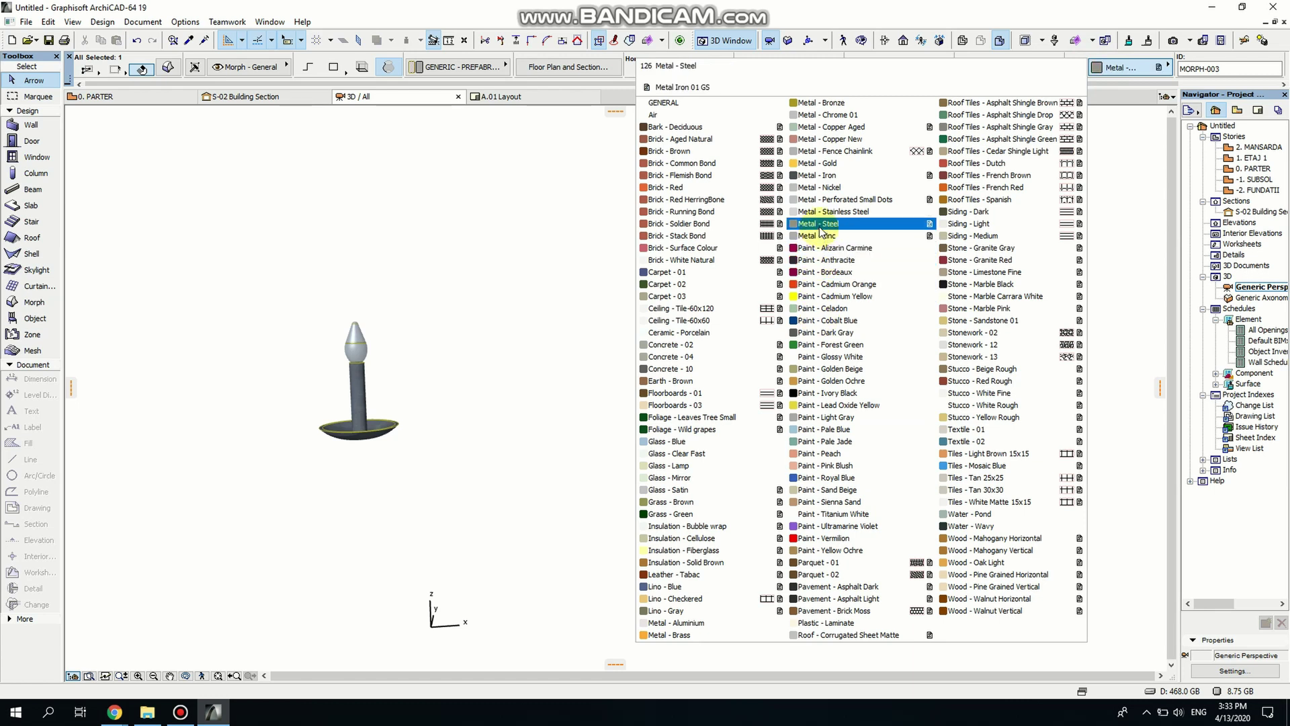
click(819, 175)
click(786, 514)
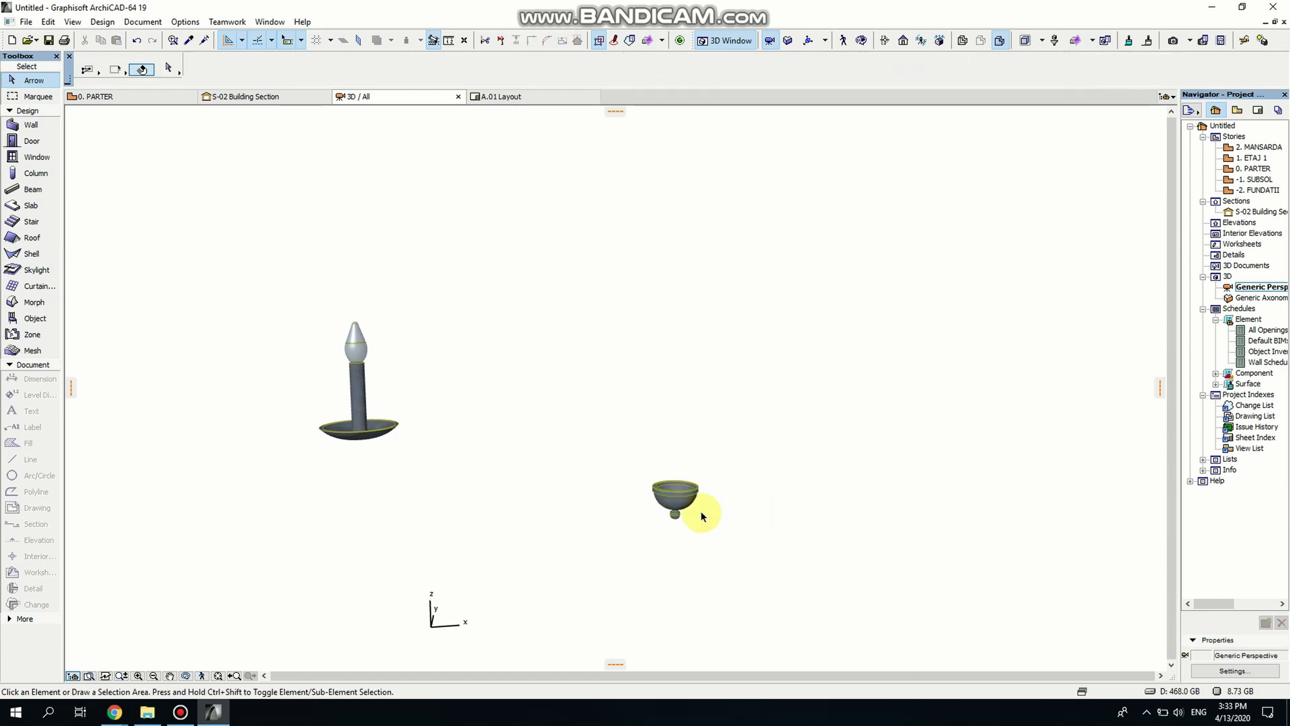
- In the building section, start a polyline at the leftmost plate's bottom centre, tracing the arm down about 0.28 and along its long slope
scroll(659, 503, up, 2)
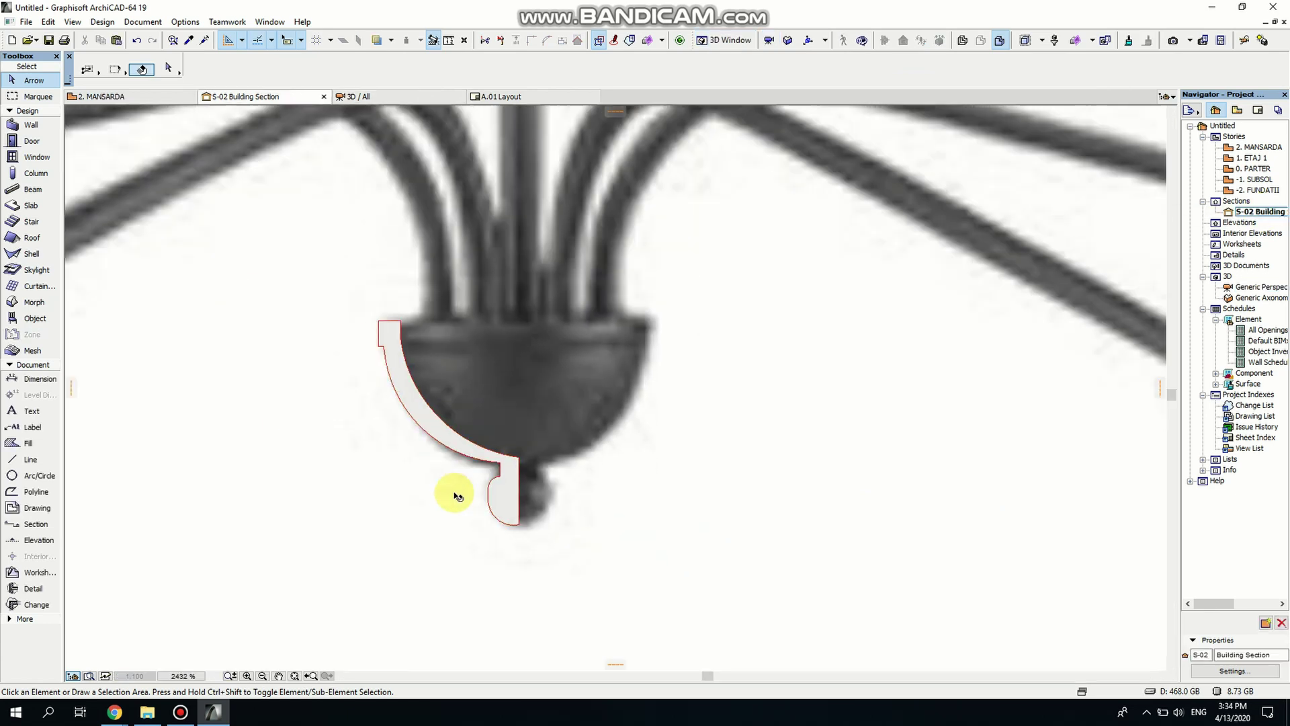
scroll(455, 496, down, 5)
middle_drag(484, 495, 661, 569)
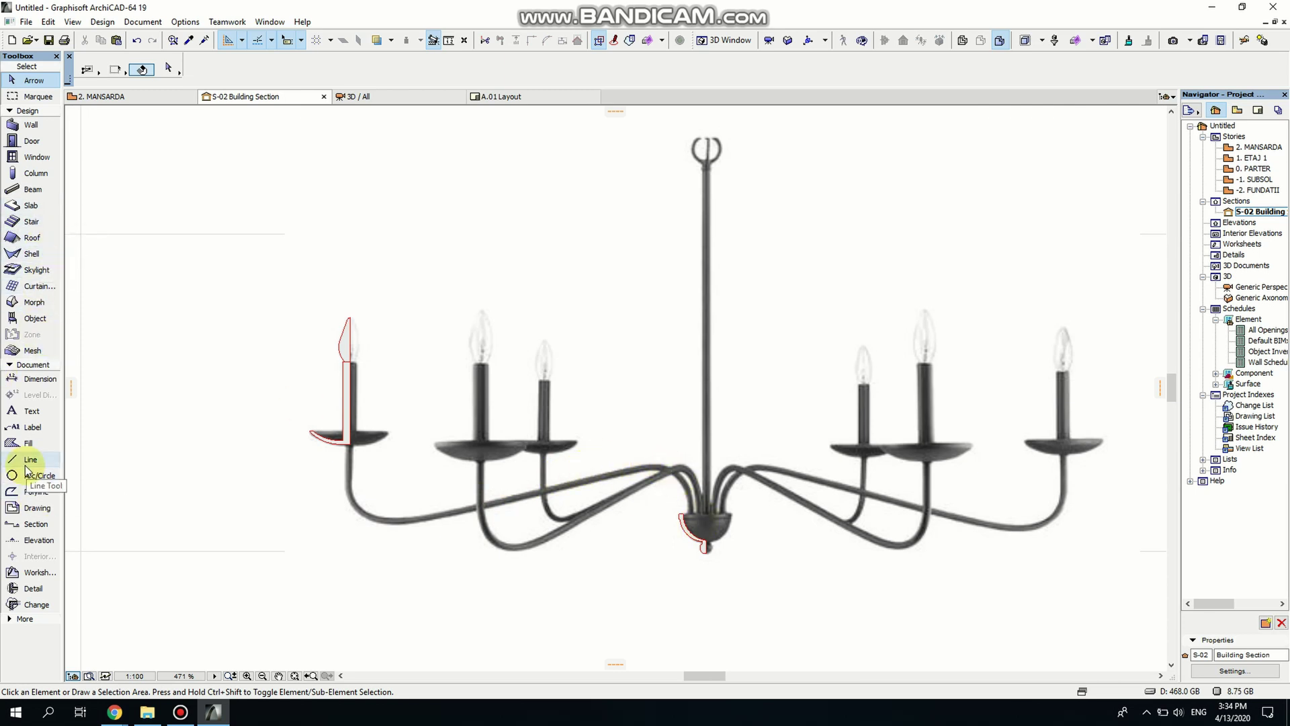
click(35, 491)
scroll(424, 487, up, 5)
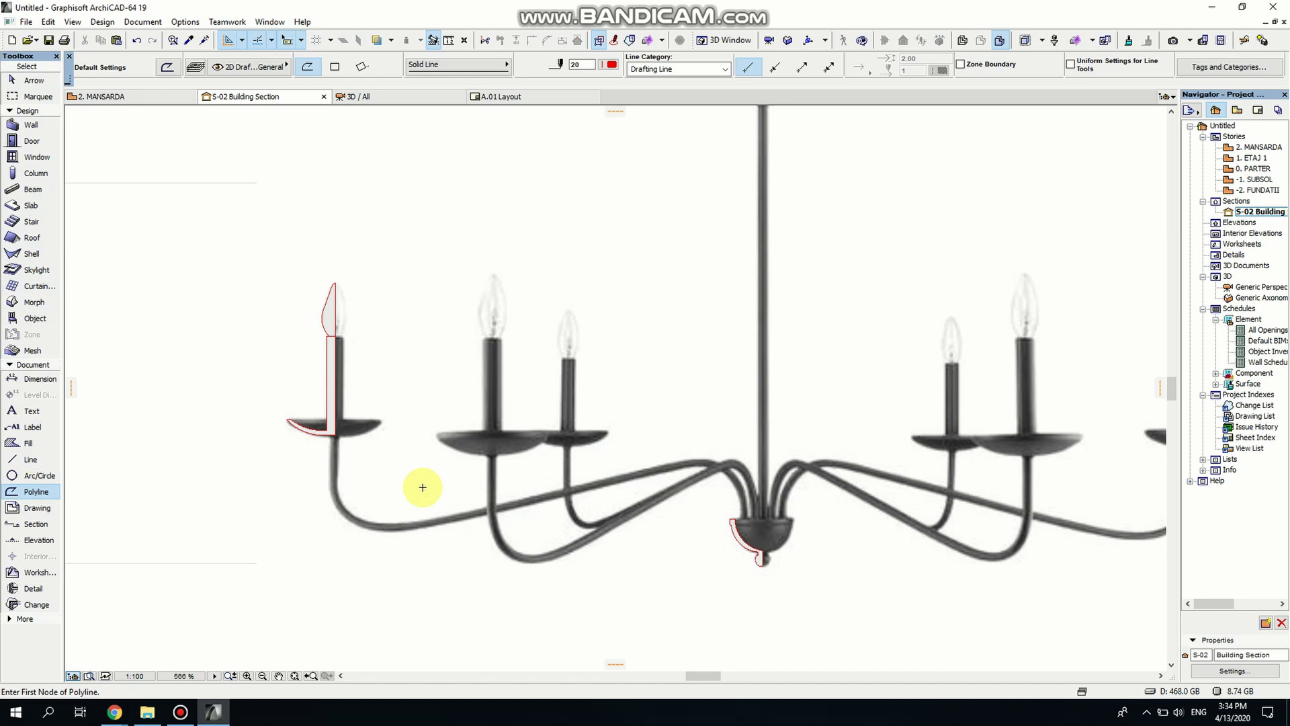
scroll(240, 381, up, 1)
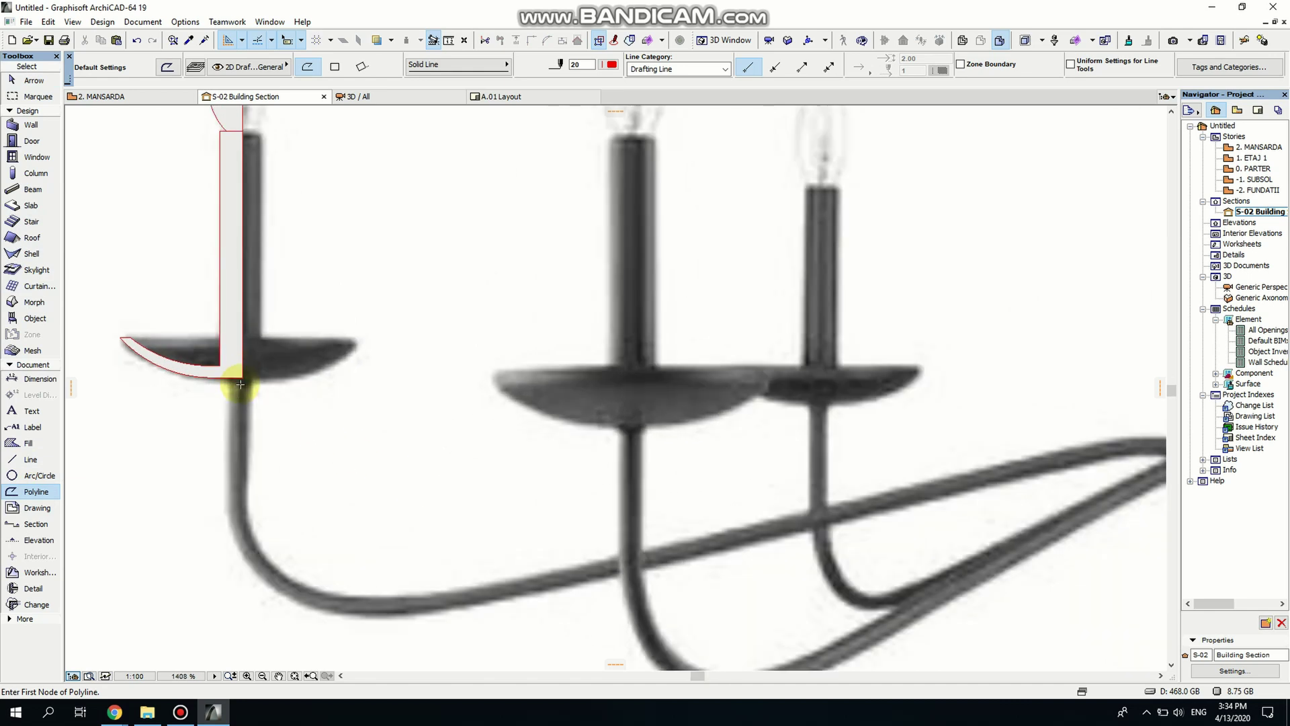
click(242, 376)
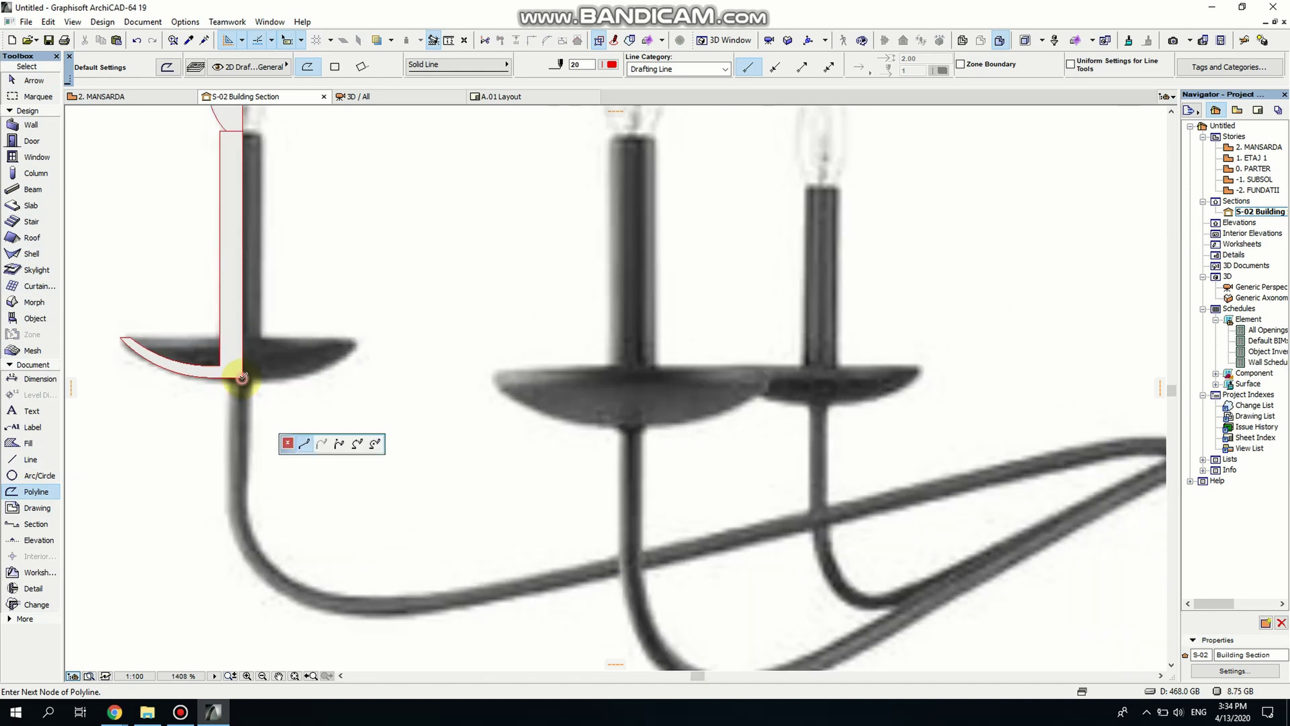
click(243, 508)
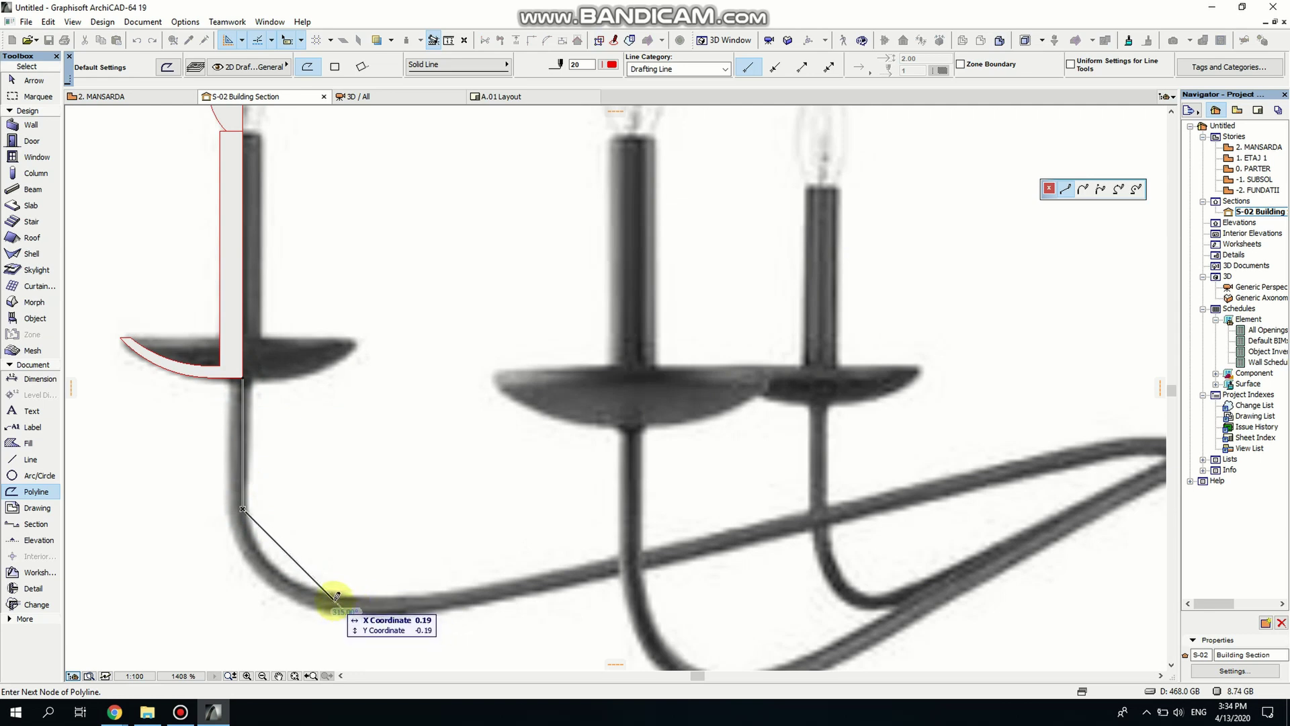
click(335, 598)
click(510, 588)
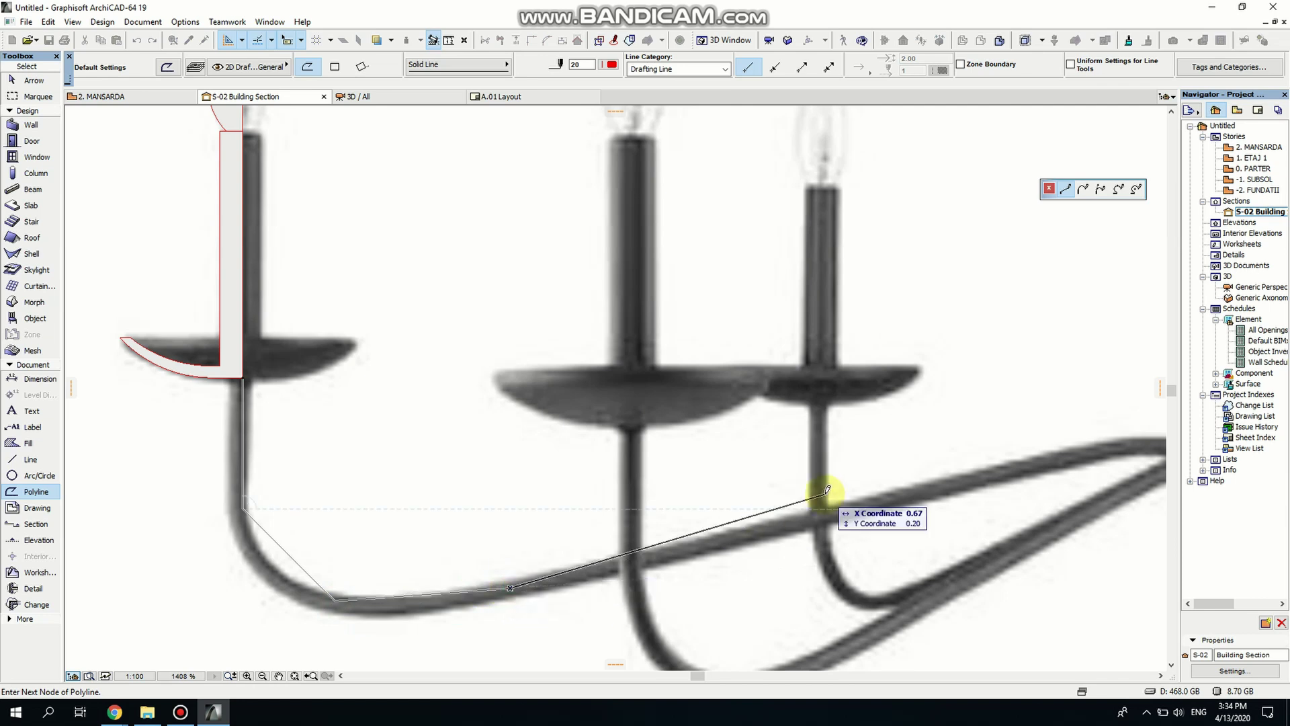
click(963, 479)
- Continue the arm polyline over its crest and down the inner bend, ending it vertically inside the bowl
middle_drag(970, 484, 497, 499)
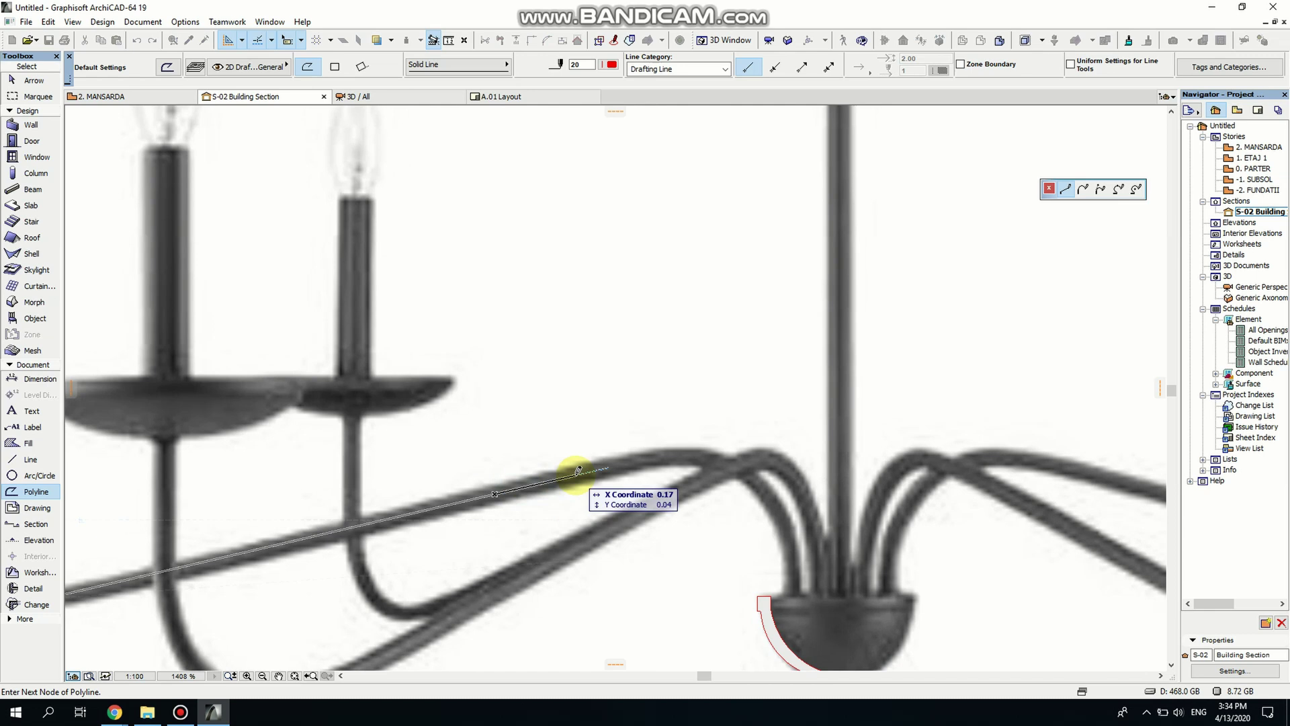
click(641, 458)
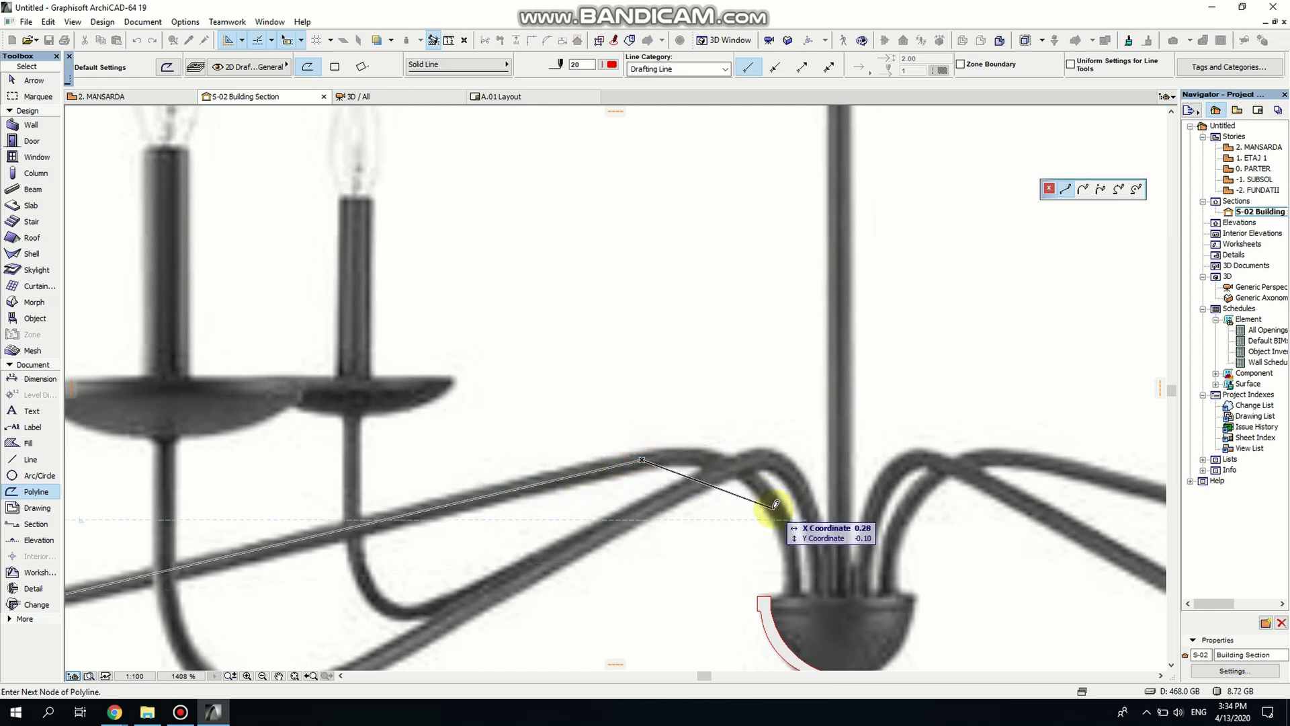
click(774, 506)
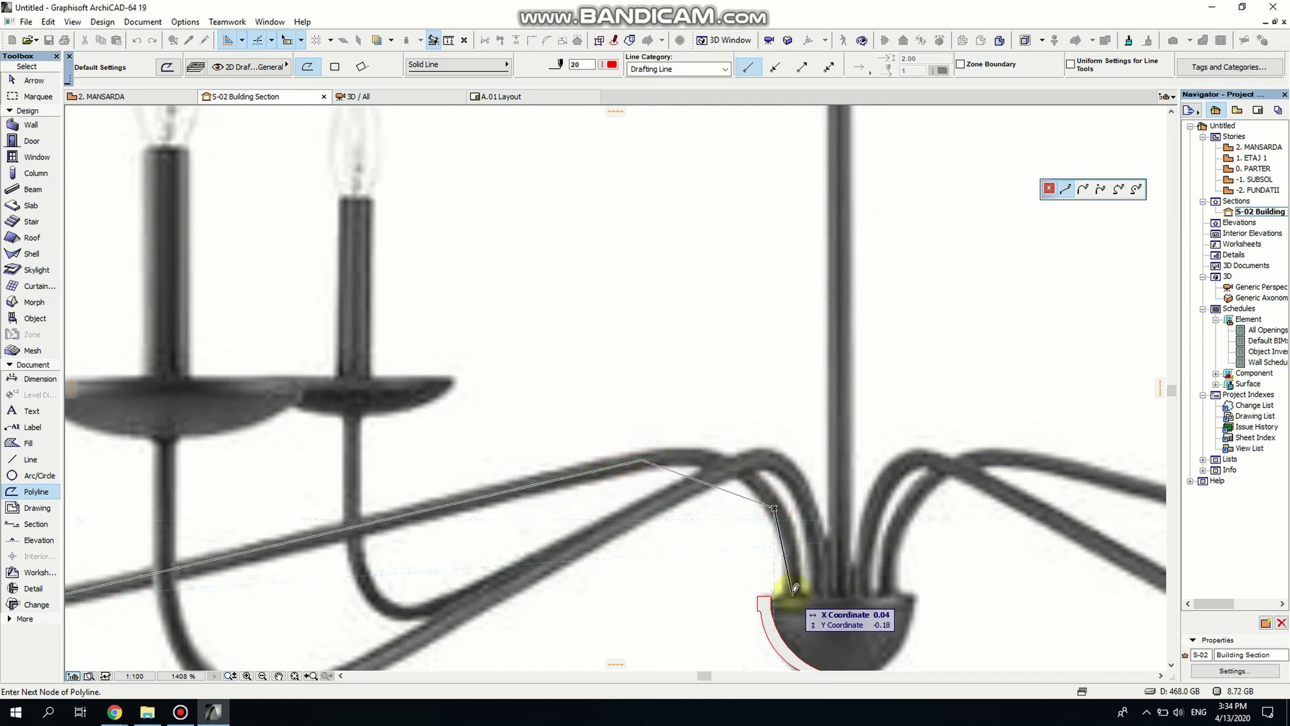
click(792, 545)
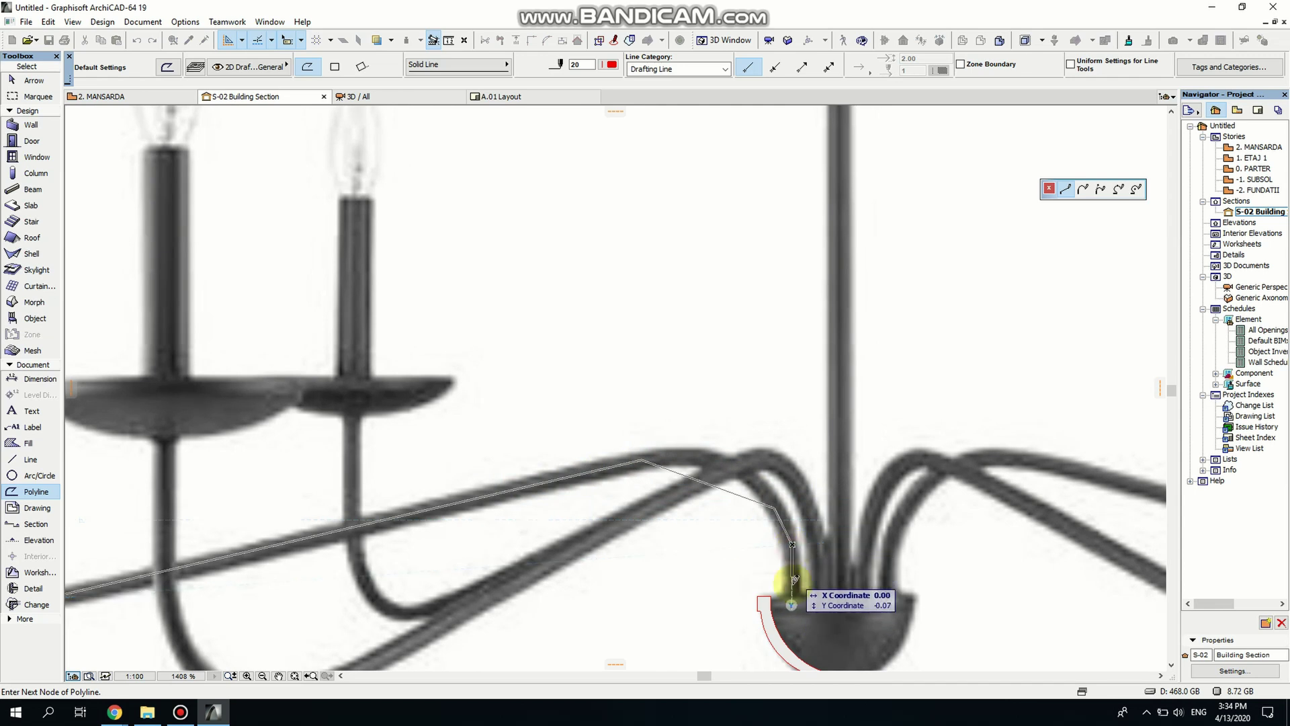
click(792, 596)
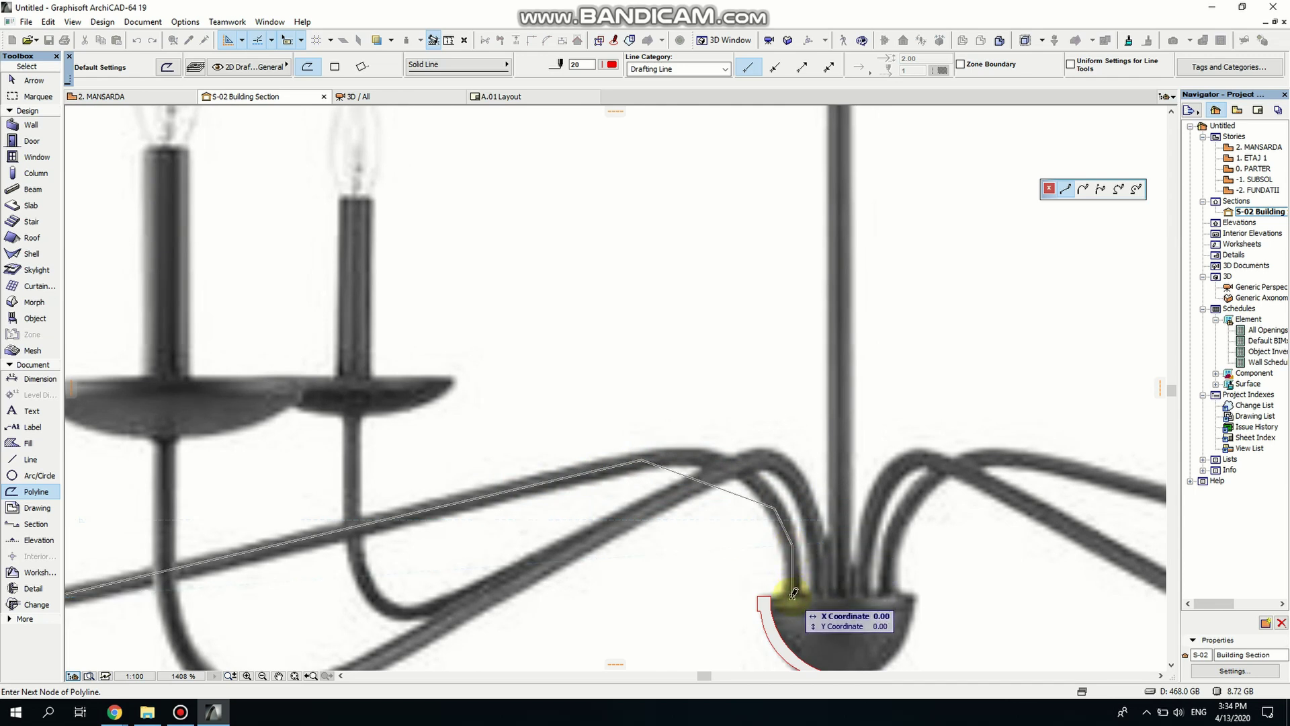
double_click(793, 622)
key(w)
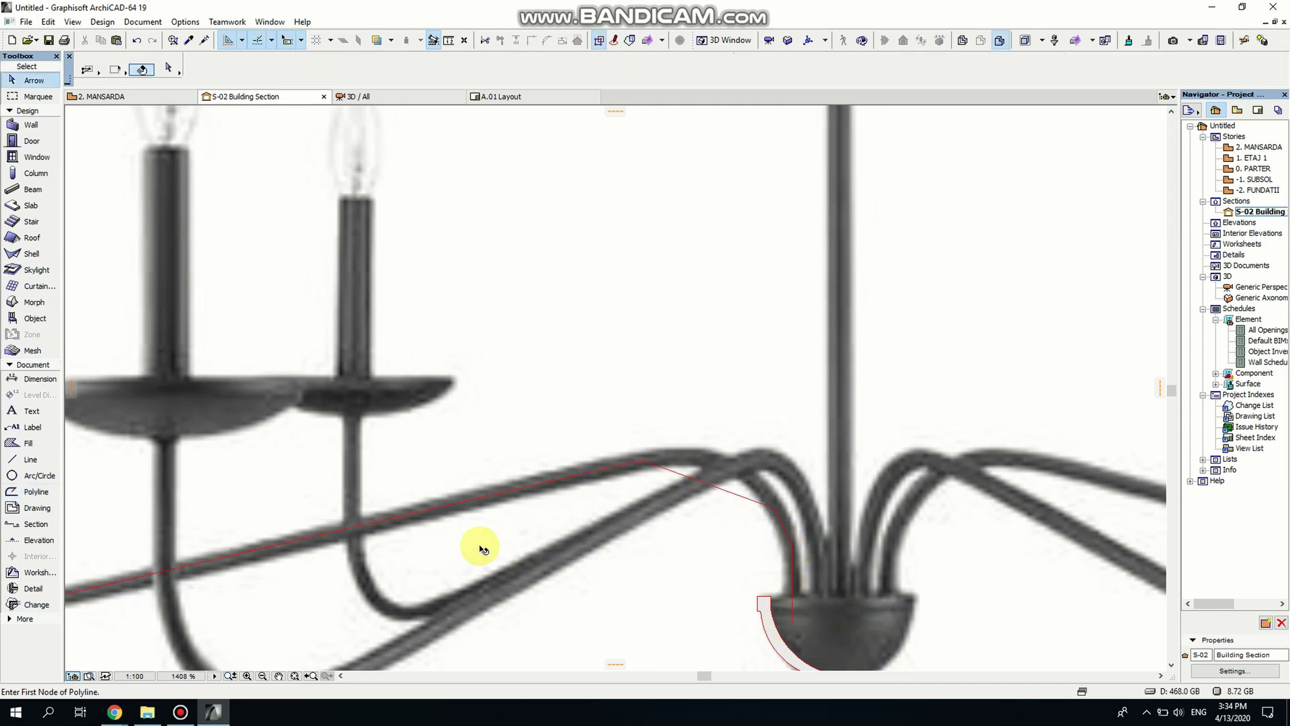
- Curve the arm polyline's lower corner segment and the adjoining bottom segment outward into arcs matching the image
scroll(482, 548, down, 5)
middle_drag(617, 472, 824, 395)
scroll(389, 455, up, 3)
scroll(399, 455, up, 3)
click(472, 506)
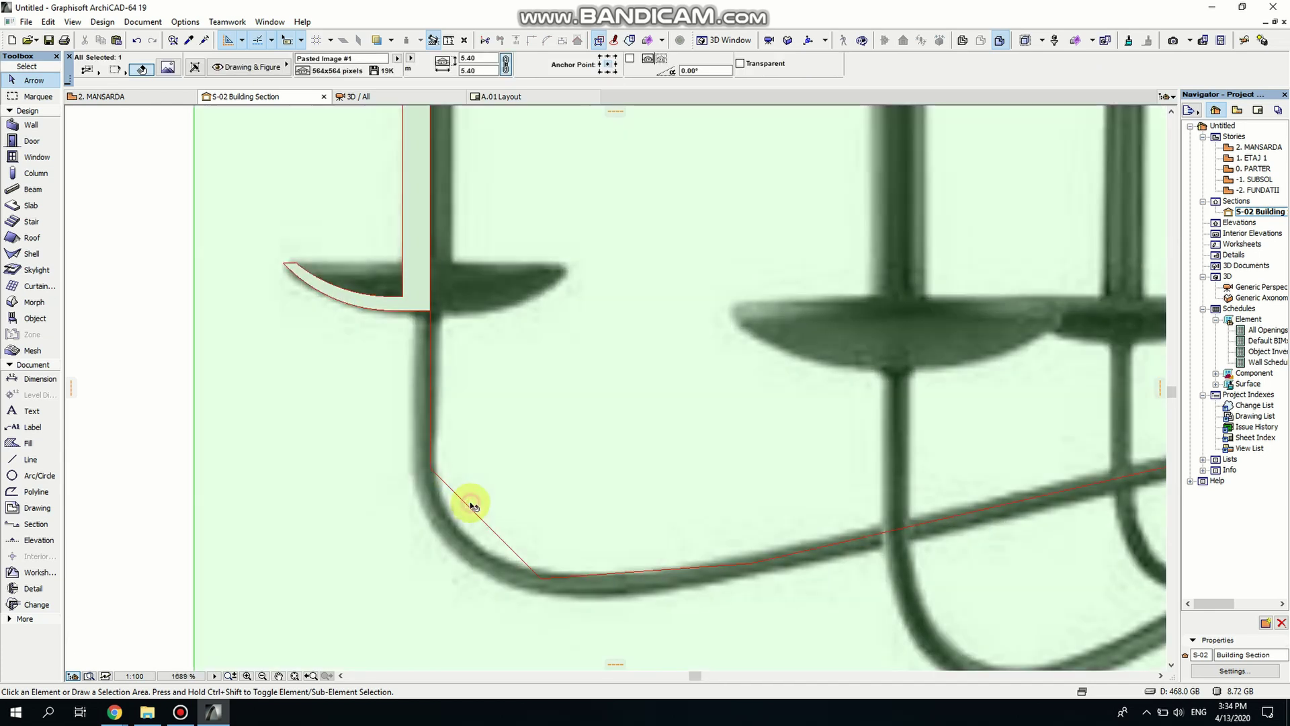
click(473, 510)
click(473, 510)
click(452, 532)
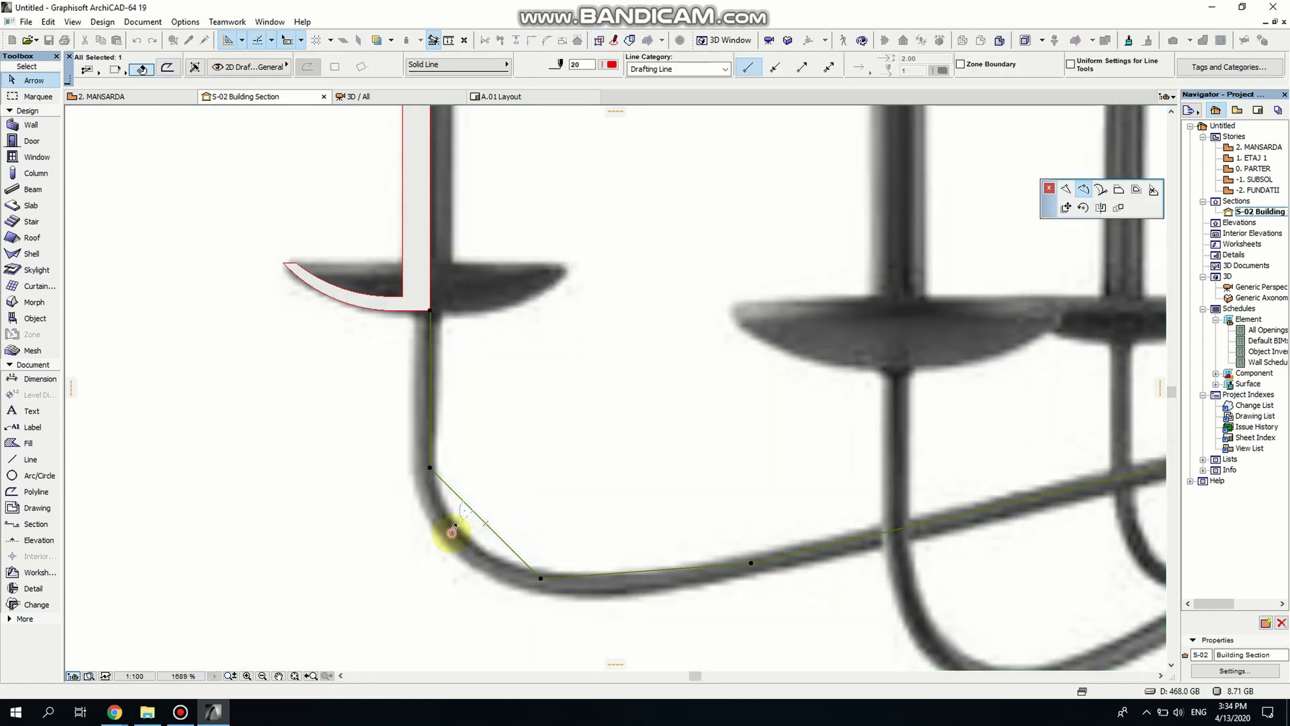
middle_drag(576, 516, 340, 428)
click(390, 494)
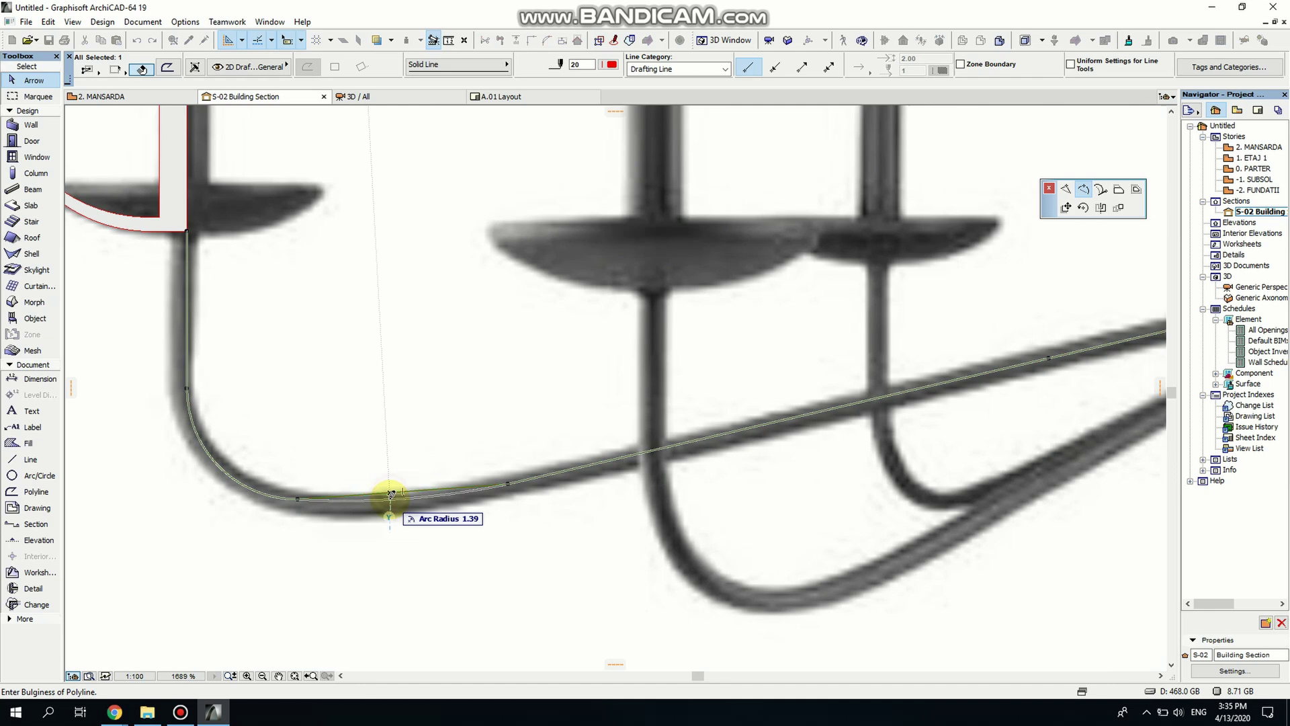
click(397, 498)
- Curve the arm polyline's crest segment upward into an arc with a radius of about 0.26
middle_drag(687, 465, 430, 493)
middle_drag(954, 371, 691, 415)
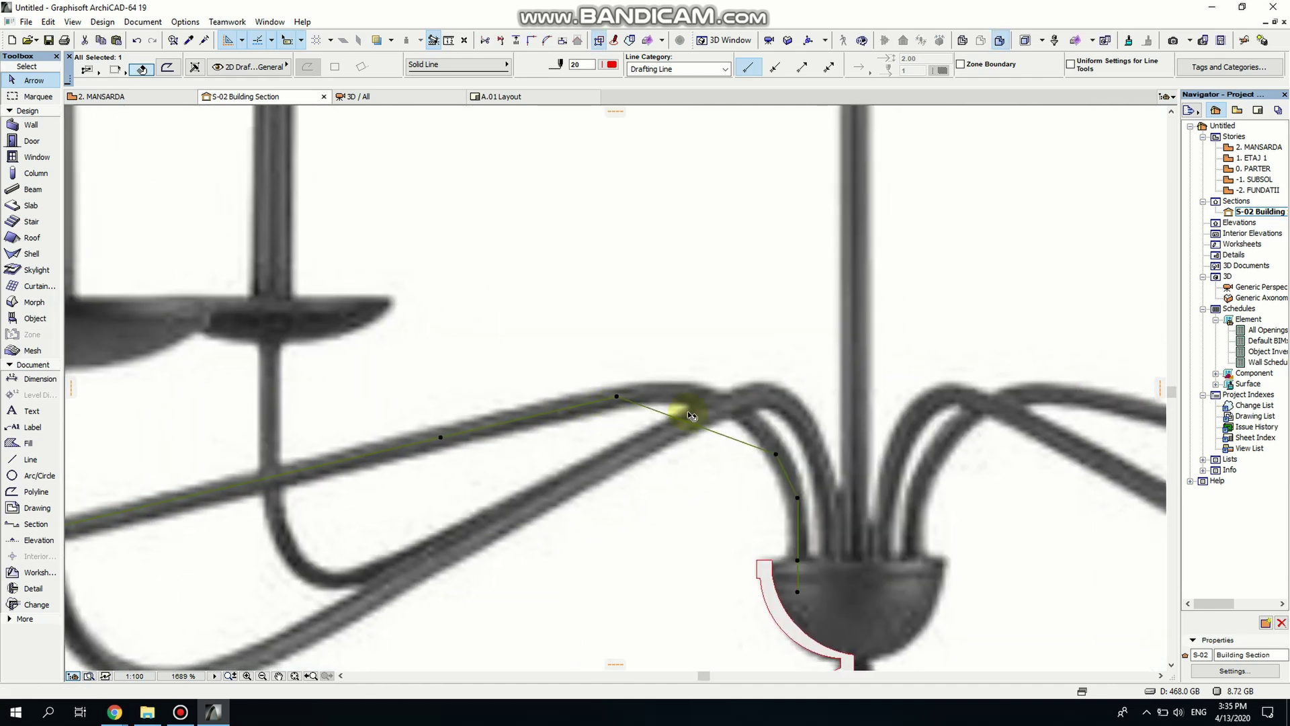
click(694, 425)
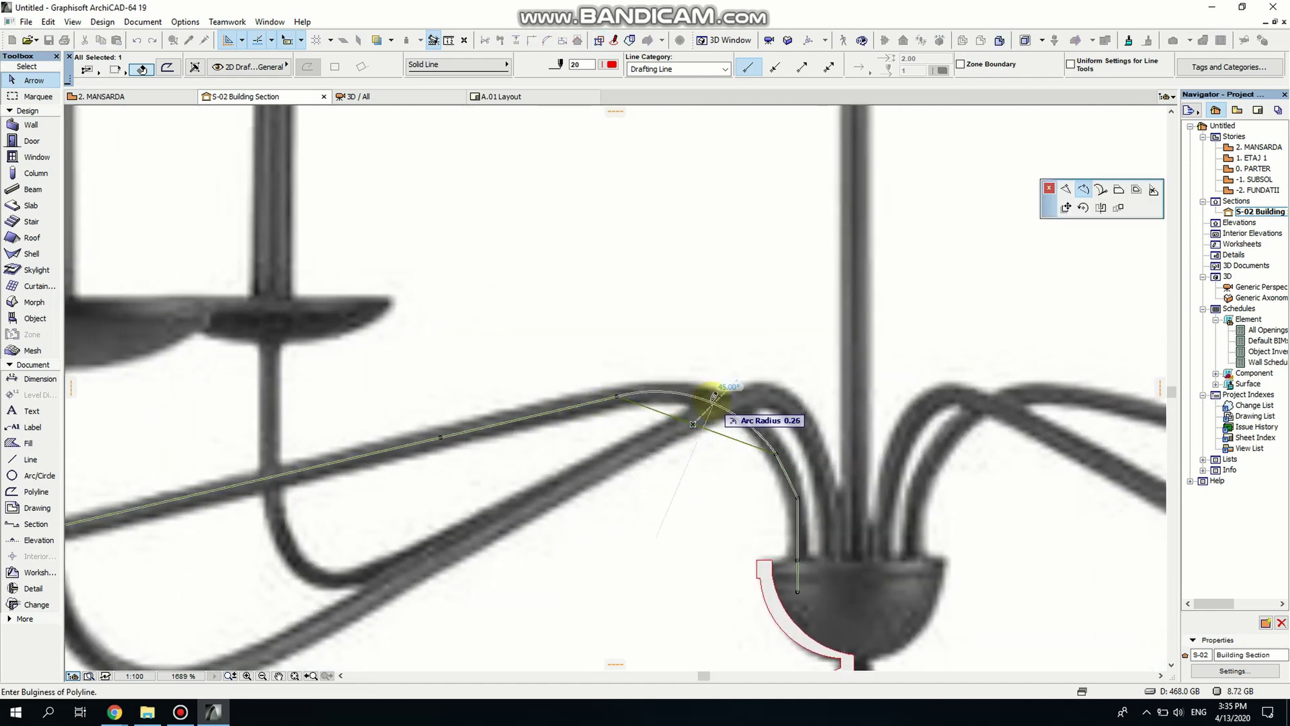
click(714, 396)
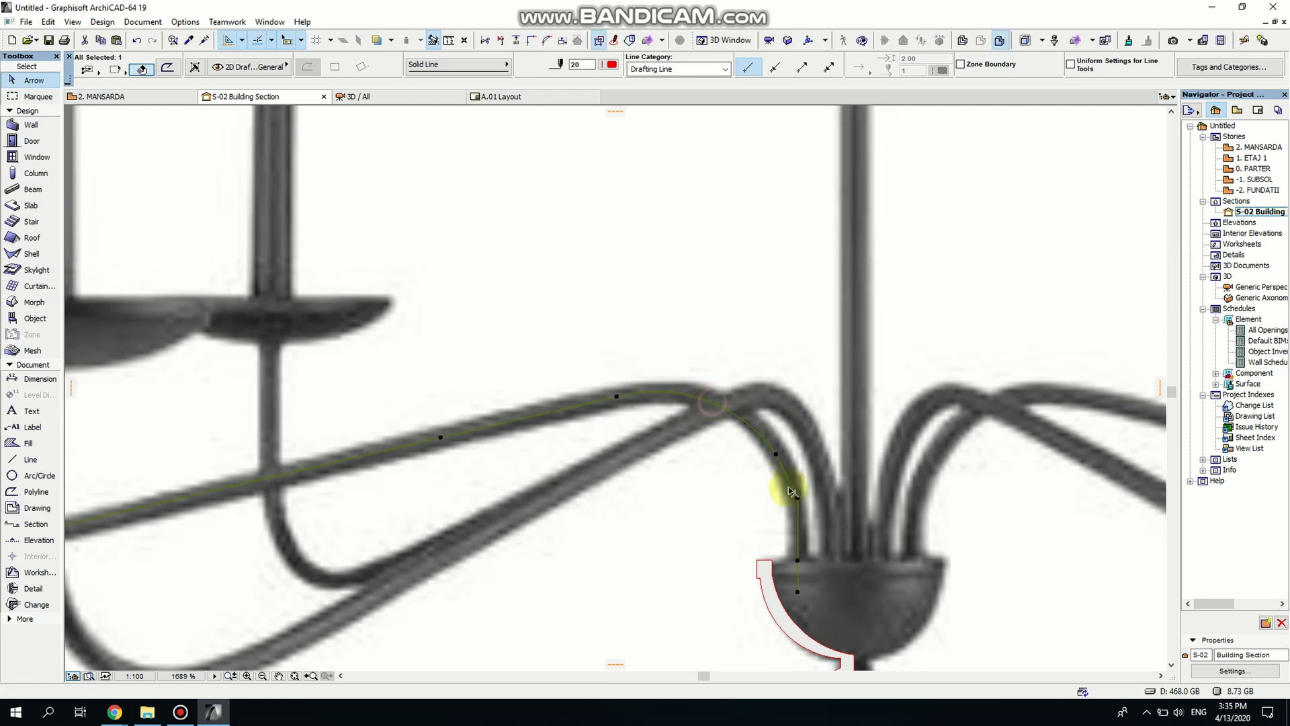
- Lower the node above the bowl by about 0.04 and curve the short segment above it into an outward arc
click(798, 499)
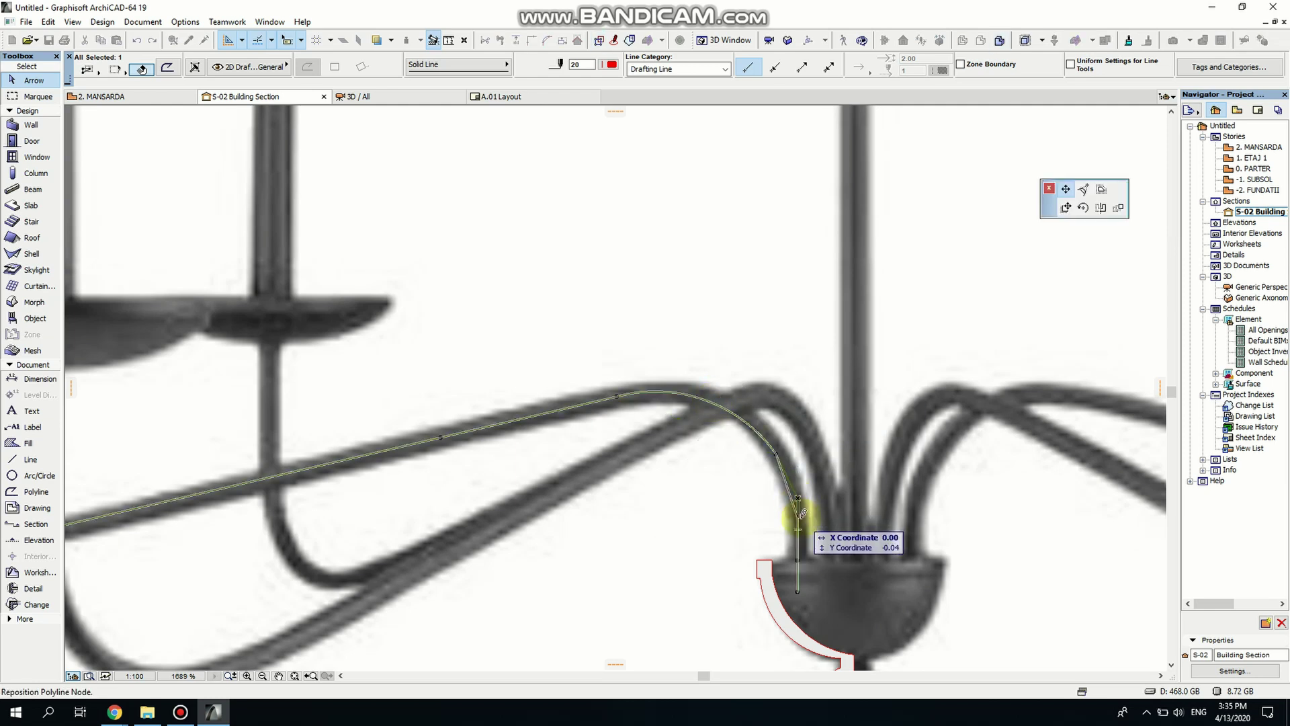
click(798, 516)
click(791, 500)
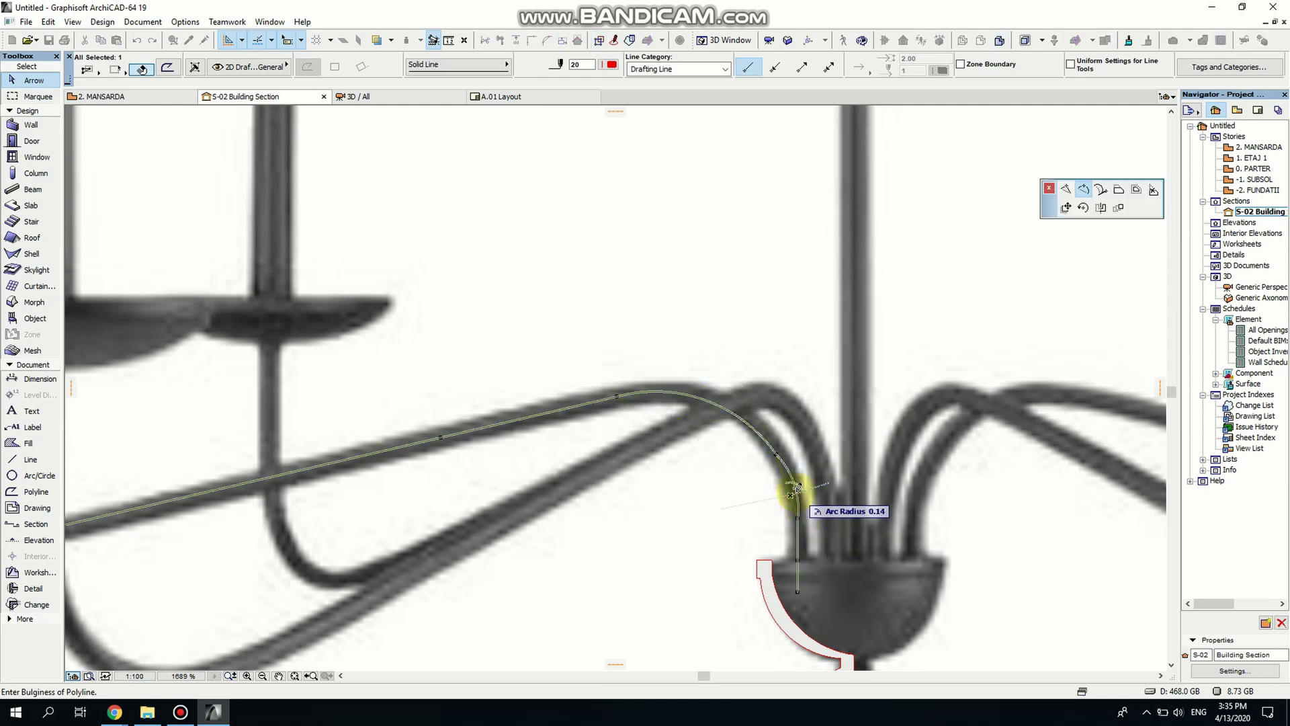
scroll(795, 486, up, 2)
click(788, 479)
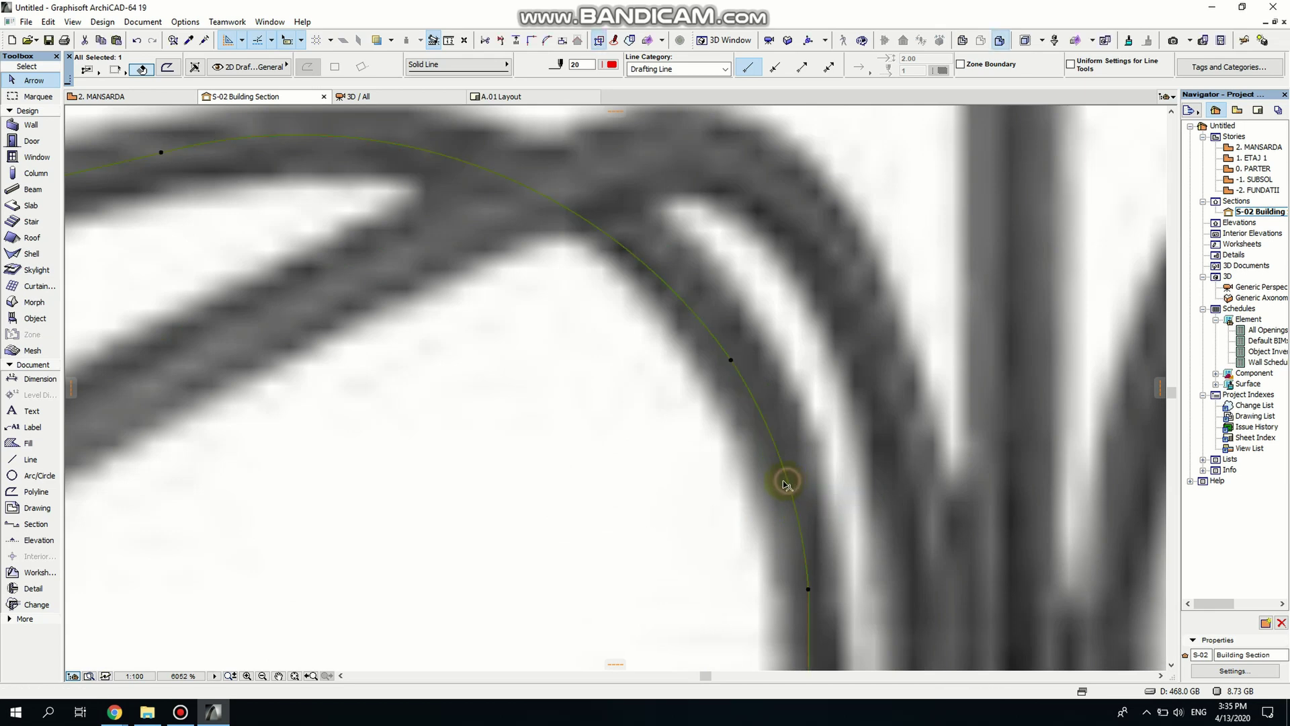
- Trace the chandelier's central rod with a vertical polyline from just above the bowl up to the base of the top ring
scroll(773, 474, down, 1)
scroll(1008, 525, down, 1)
click(1022, 504)
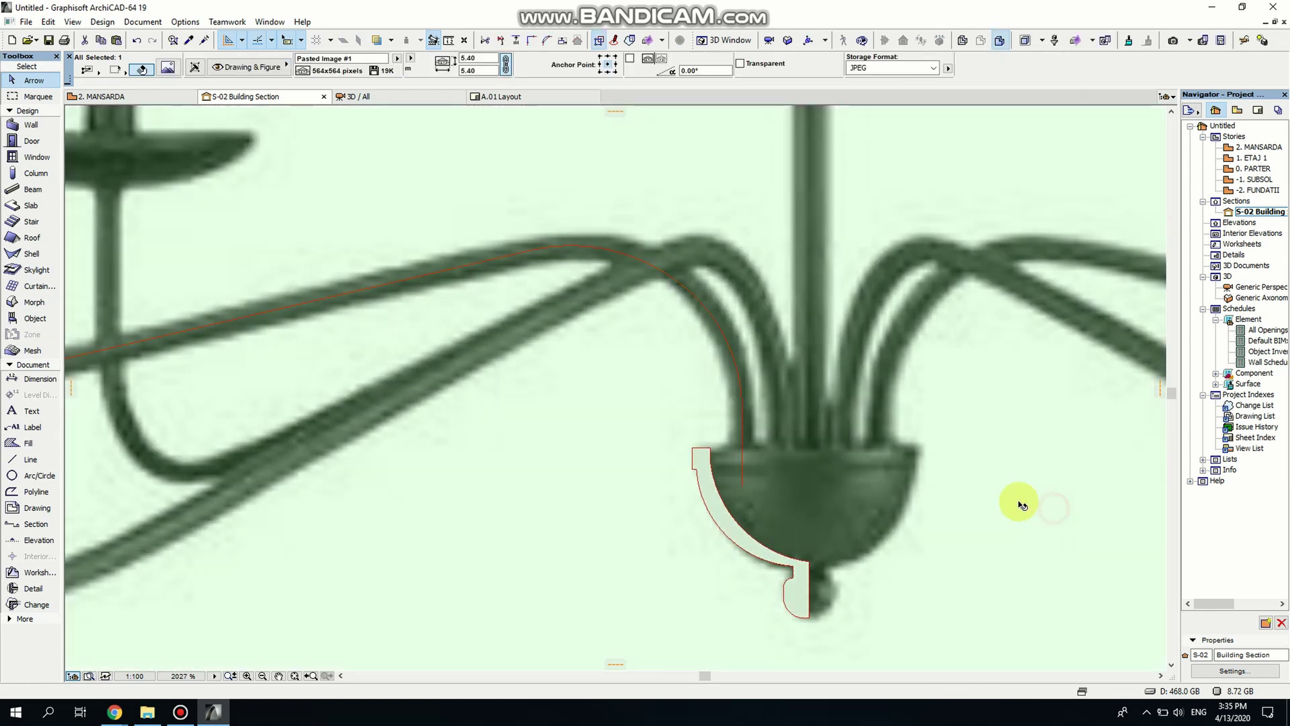
scroll(647, 466, down, 3)
key(Escape)
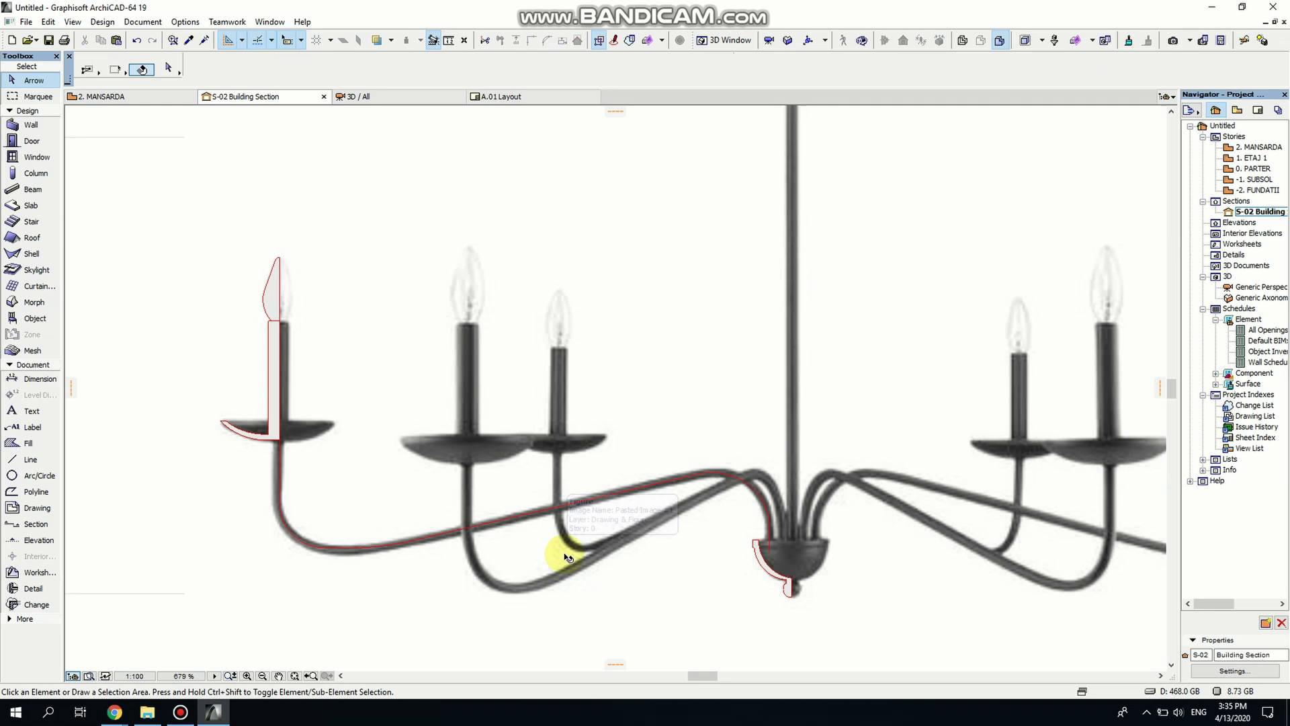
middle_drag(683, 331, 538, 452)
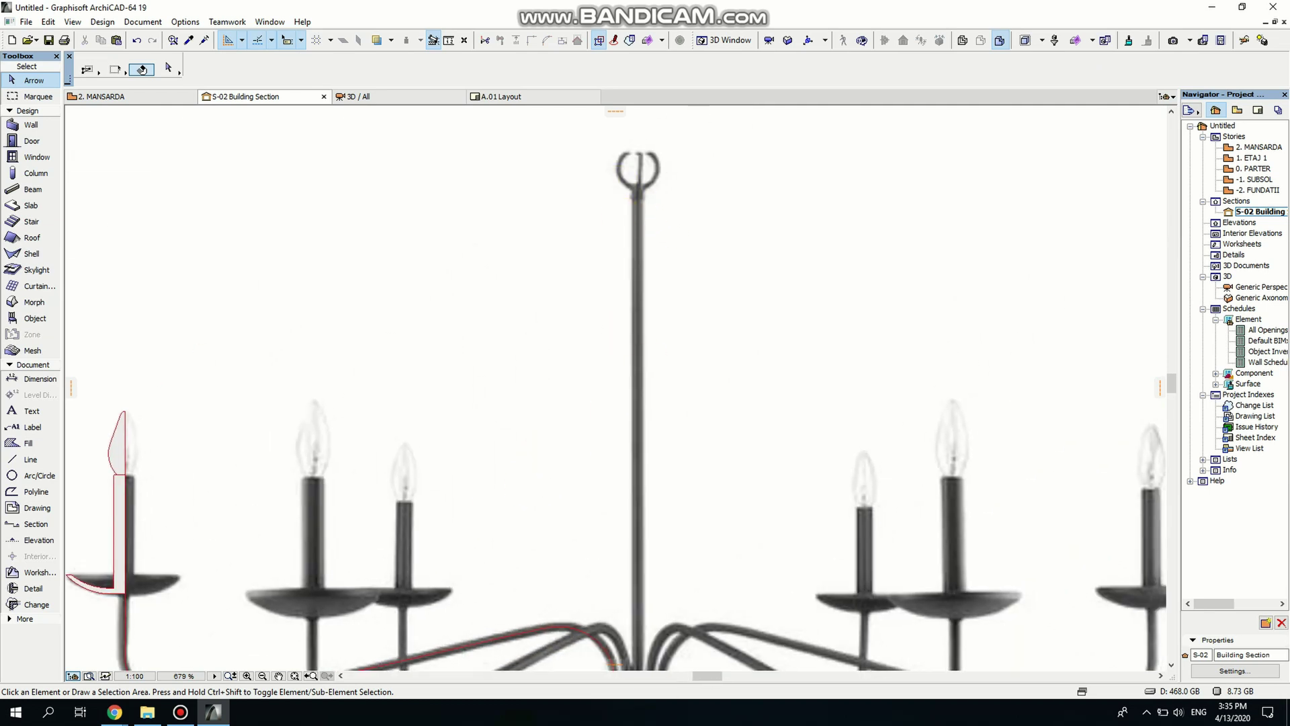
click(34, 491)
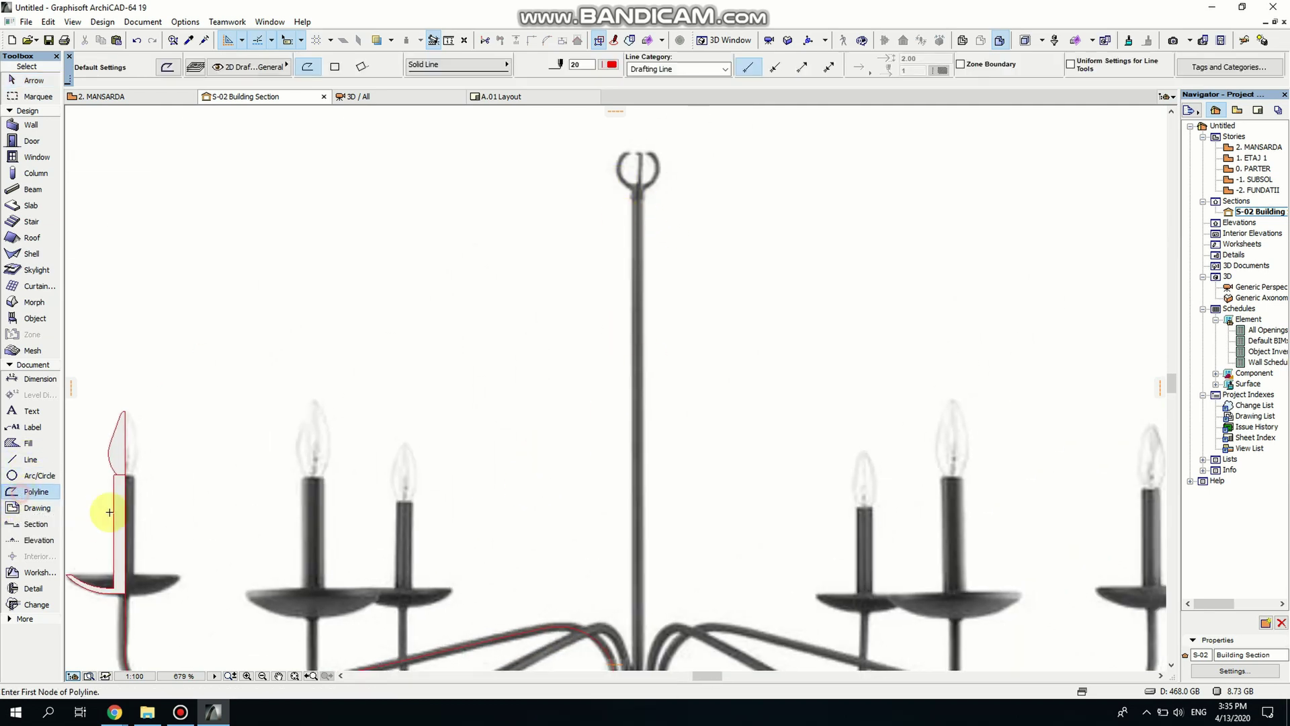
mouse_move(638, 484)
middle_down()
mouse_move(559, 338)
mouse_move(557, 504)
mouse_move(707, 406)
middle_up()
click(559, 545)
double_click(552, 223)
- Extend the central rod polyline's lower end vertically down into the bowl, then deselect everything
scroll(578, 367, down, 4)
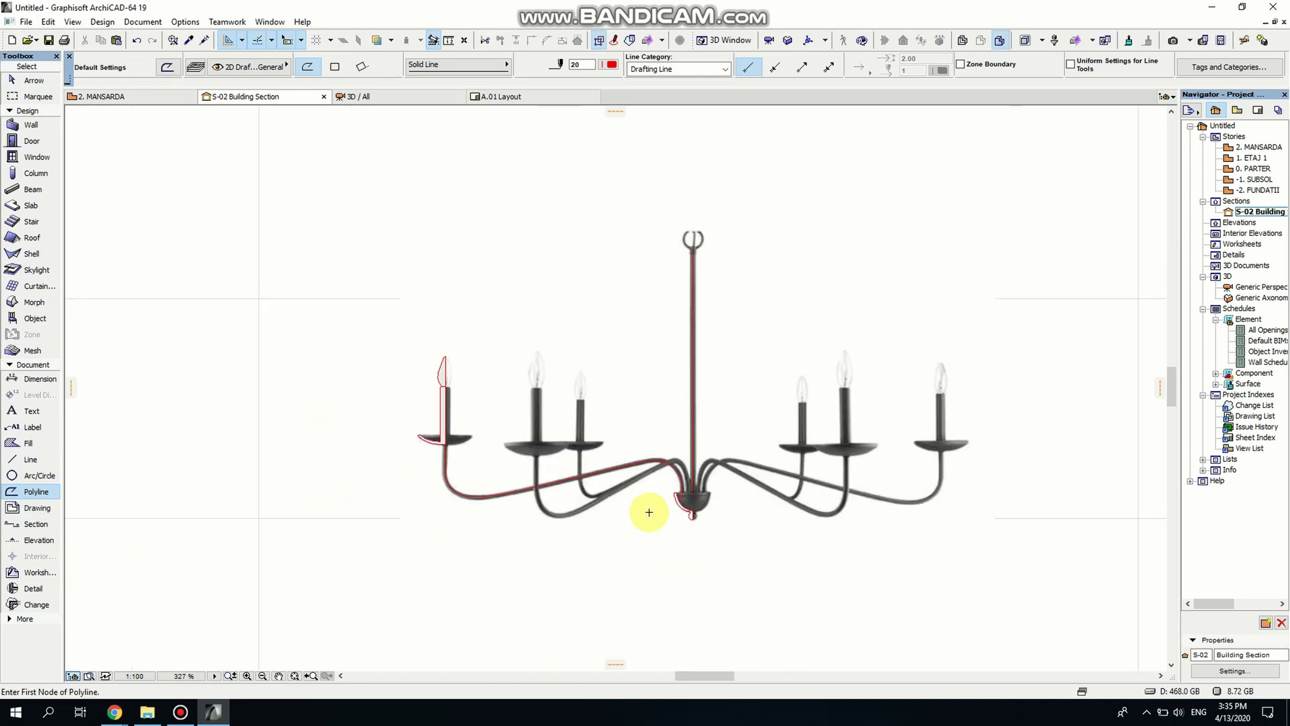
scroll(695, 519, up, 7)
key(shift)
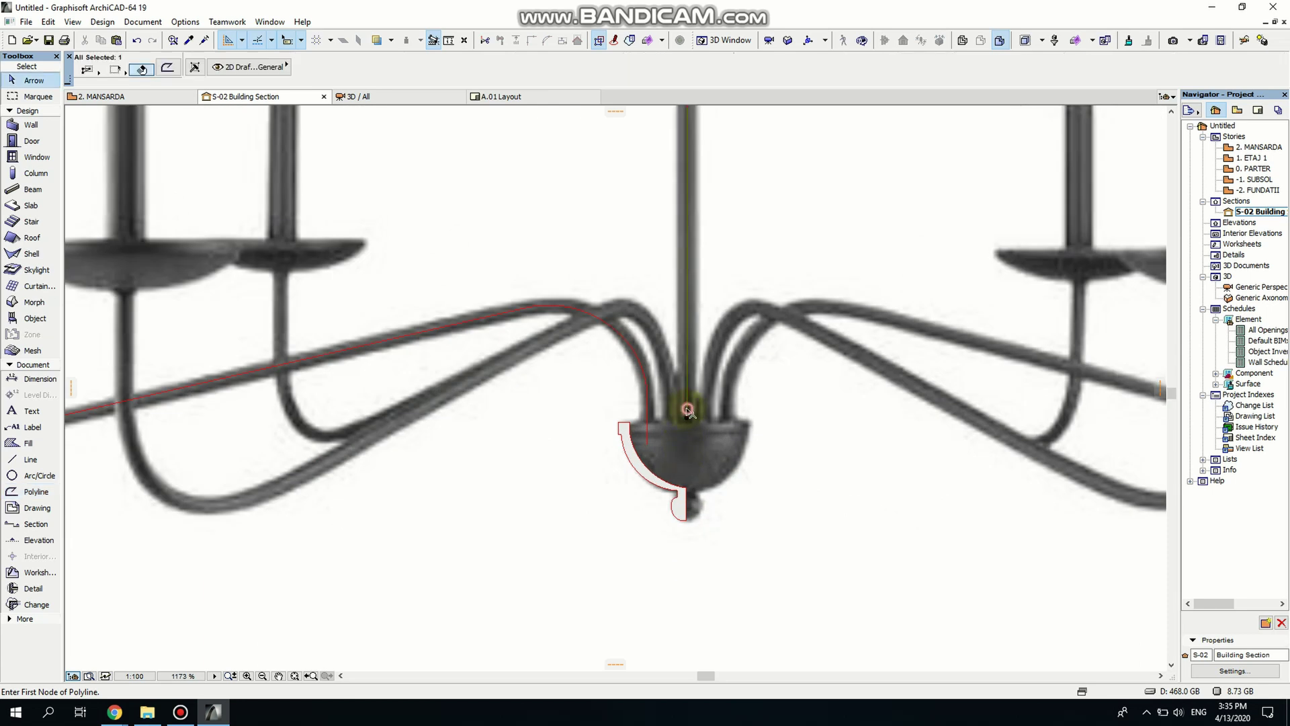
click(685, 415)
click(687, 418)
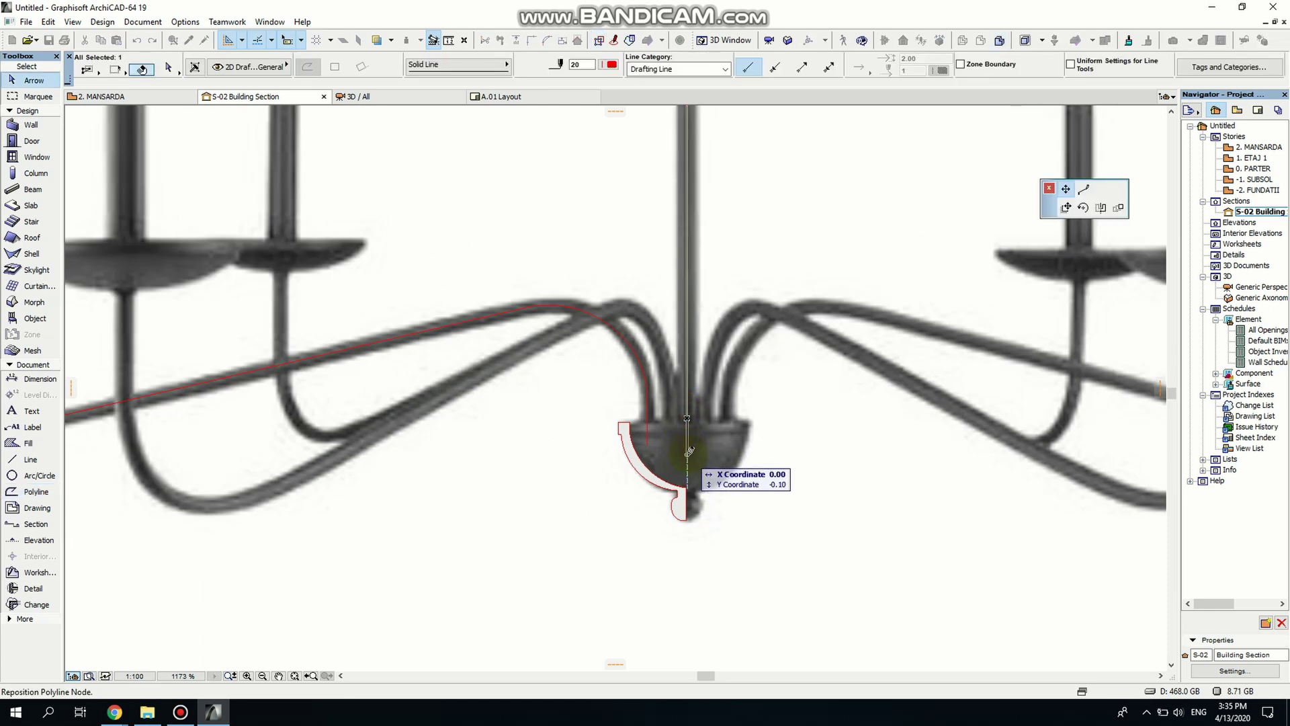
click(687, 441)
click(772, 443)
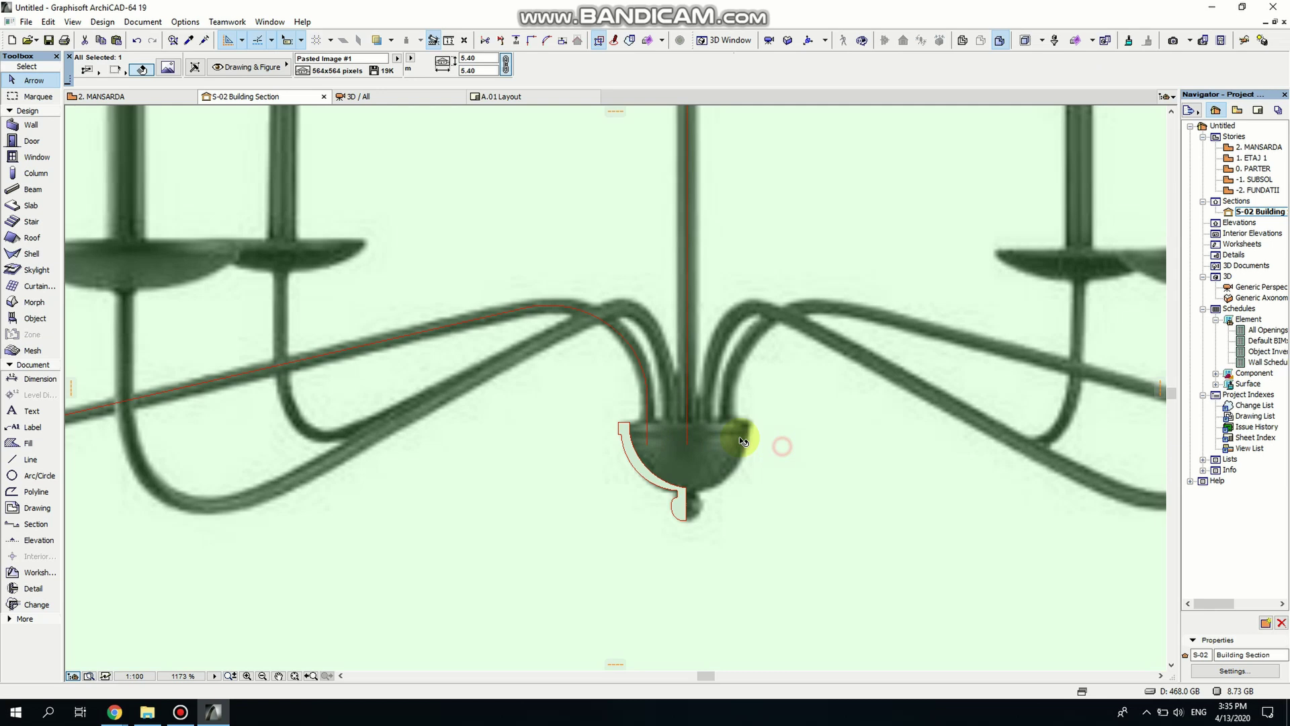
scroll(671, 454, down, 4)
key(Escape)
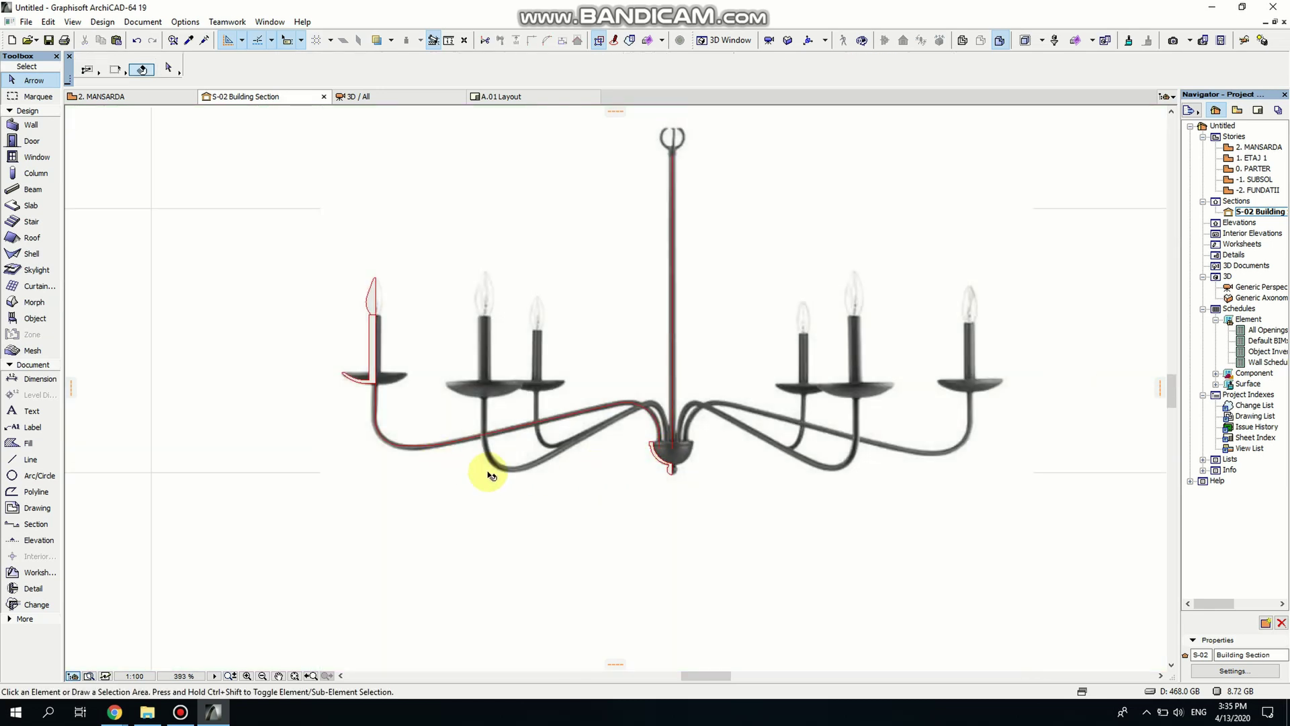
- Draw a rectangular fill about 0.05 wide across the arm tube just below the leftmost candle plate
scroll(490, 470, up, 4)
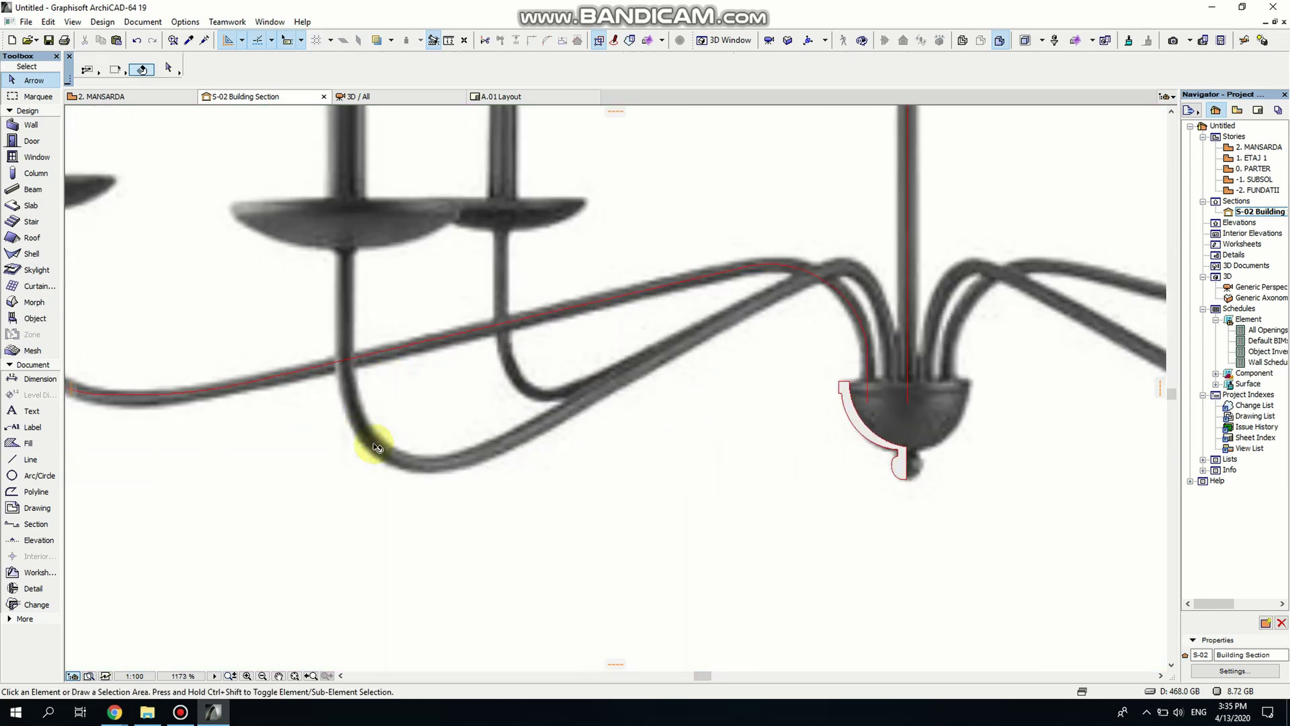
middle_drag(271, 492, 484, 539)
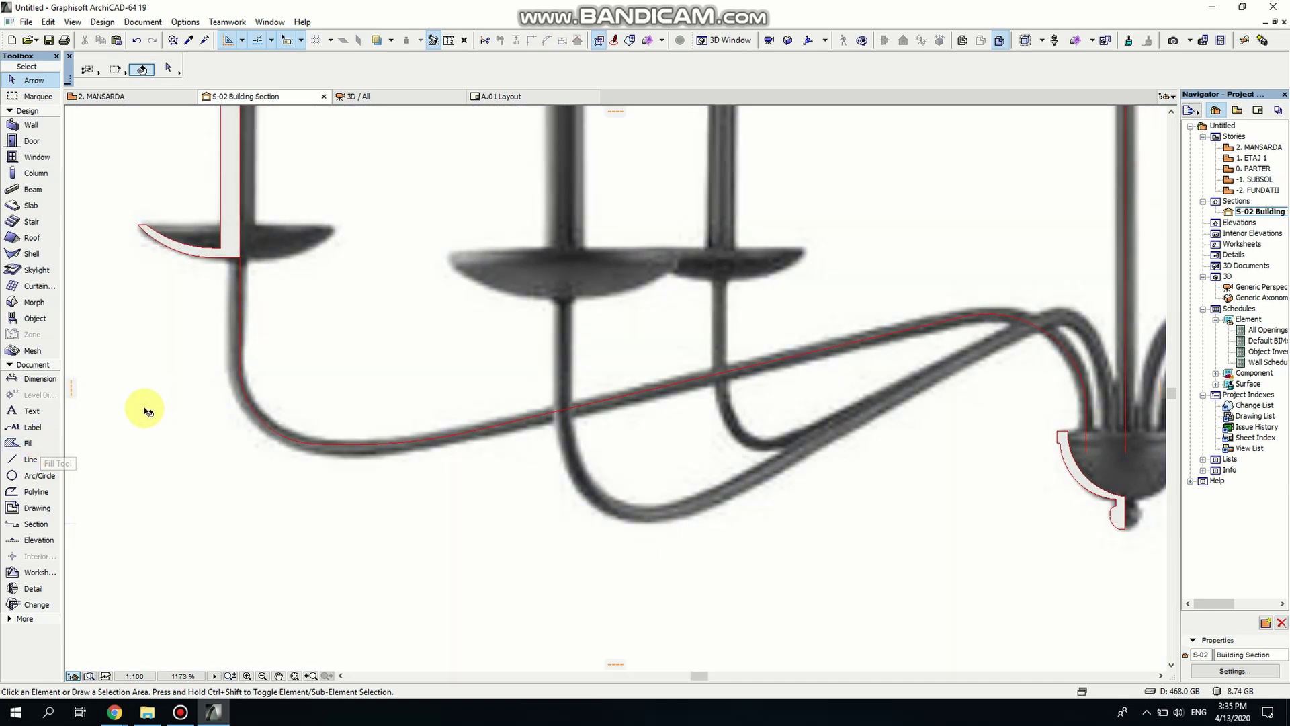
middle_drag(144, 407, 182, 419)
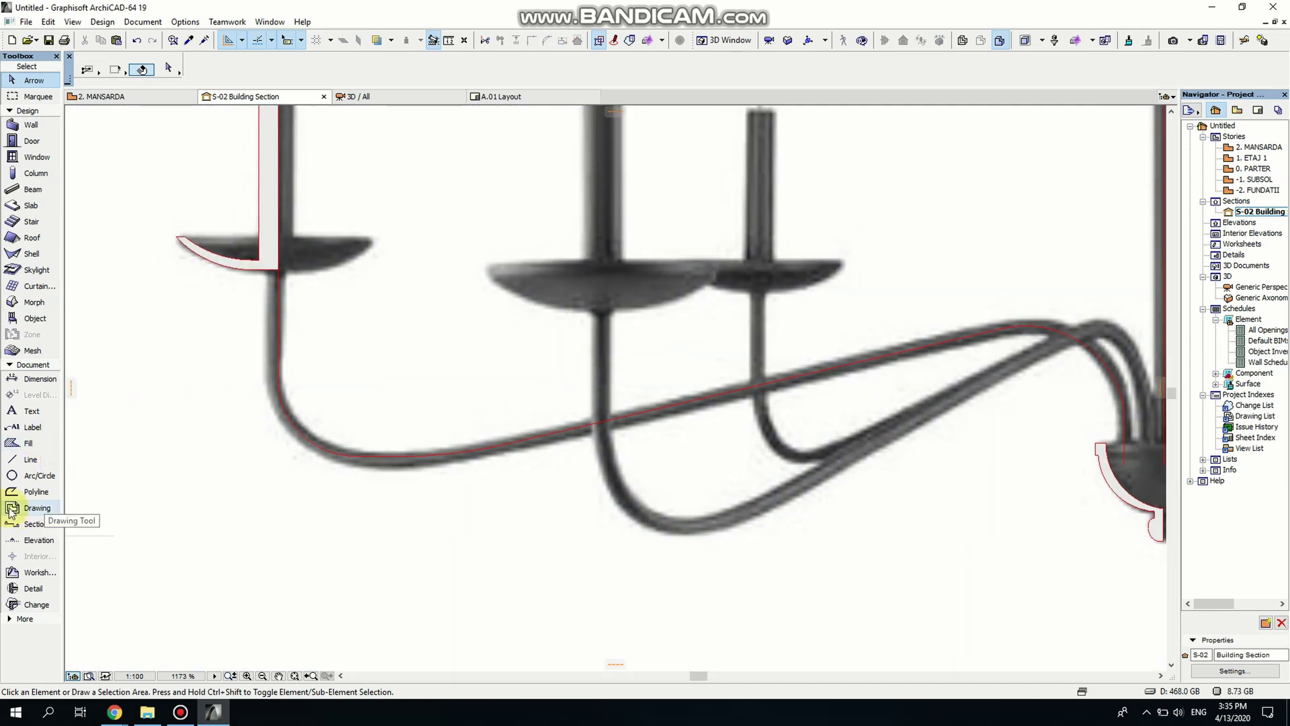
click(26, 446)
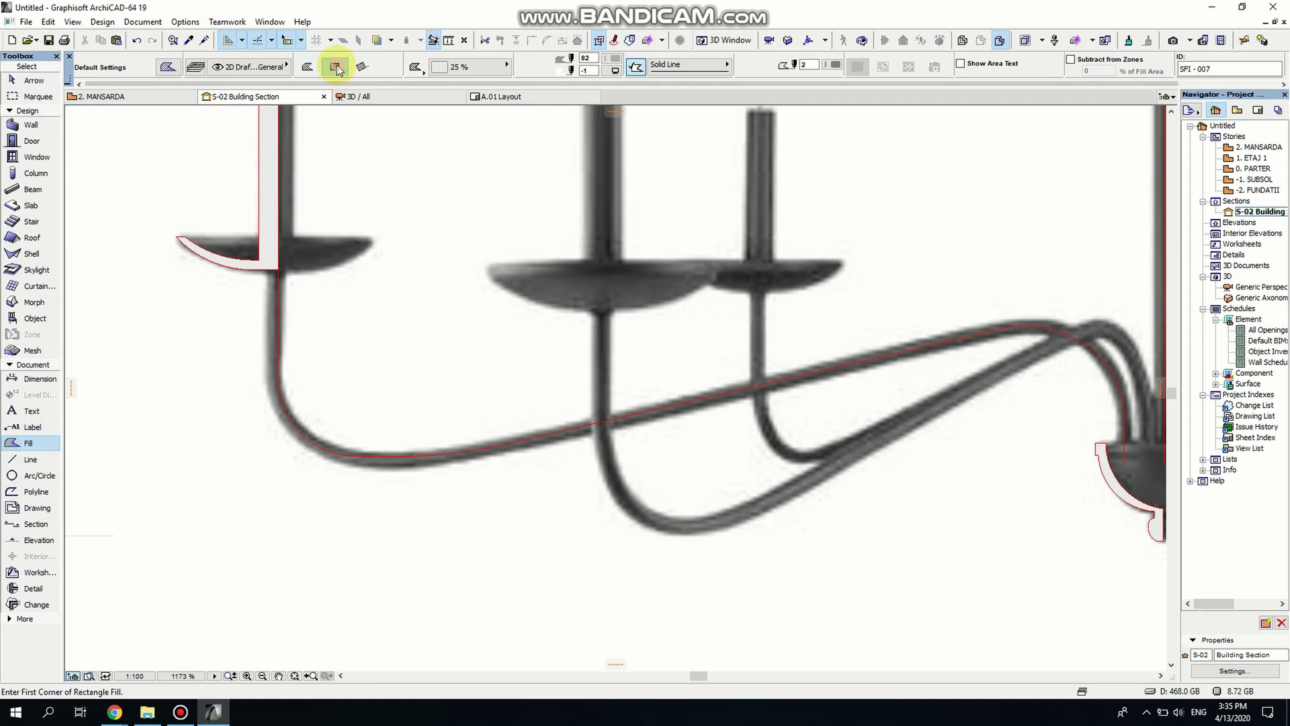
scroll(269, 296, up, 3)
click(262, 248)
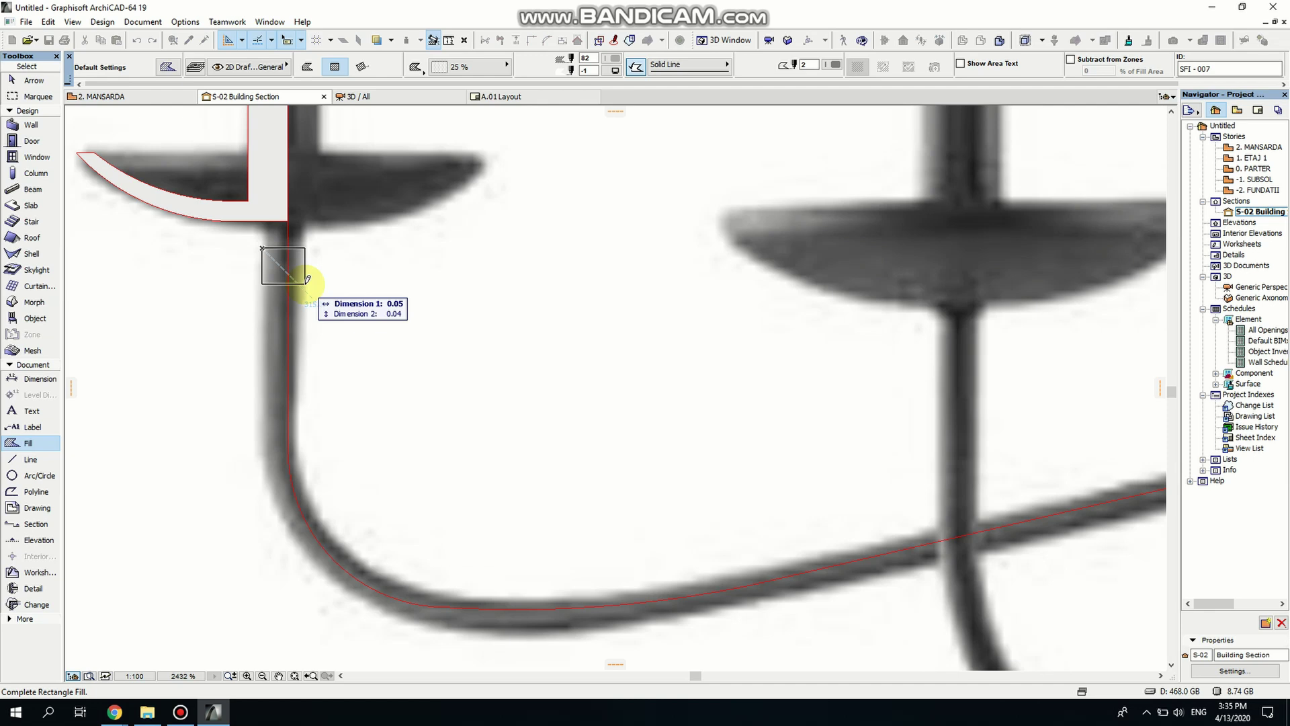
key(r)
key(Return)
scroll(236, 229, up, 5)
key(Escape)
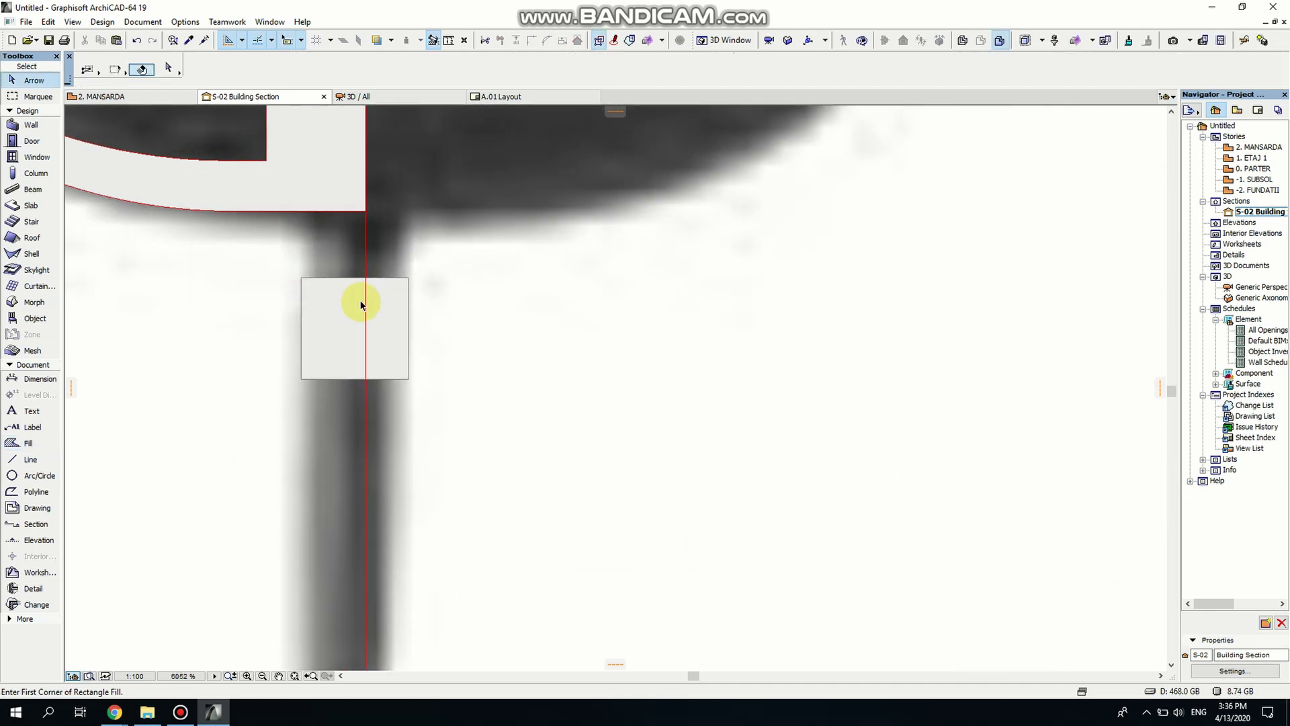
- Curve the rectangular fill's upper edge upward into a semicircle
click(360, 300)
click(357, 276)
click(356, 219)
- Offset the fill's bottom edge up to the semicircle's ends and curve it downward with a radius of about 0.03, completing a circle
click(344, 379)
click(1118, 188)
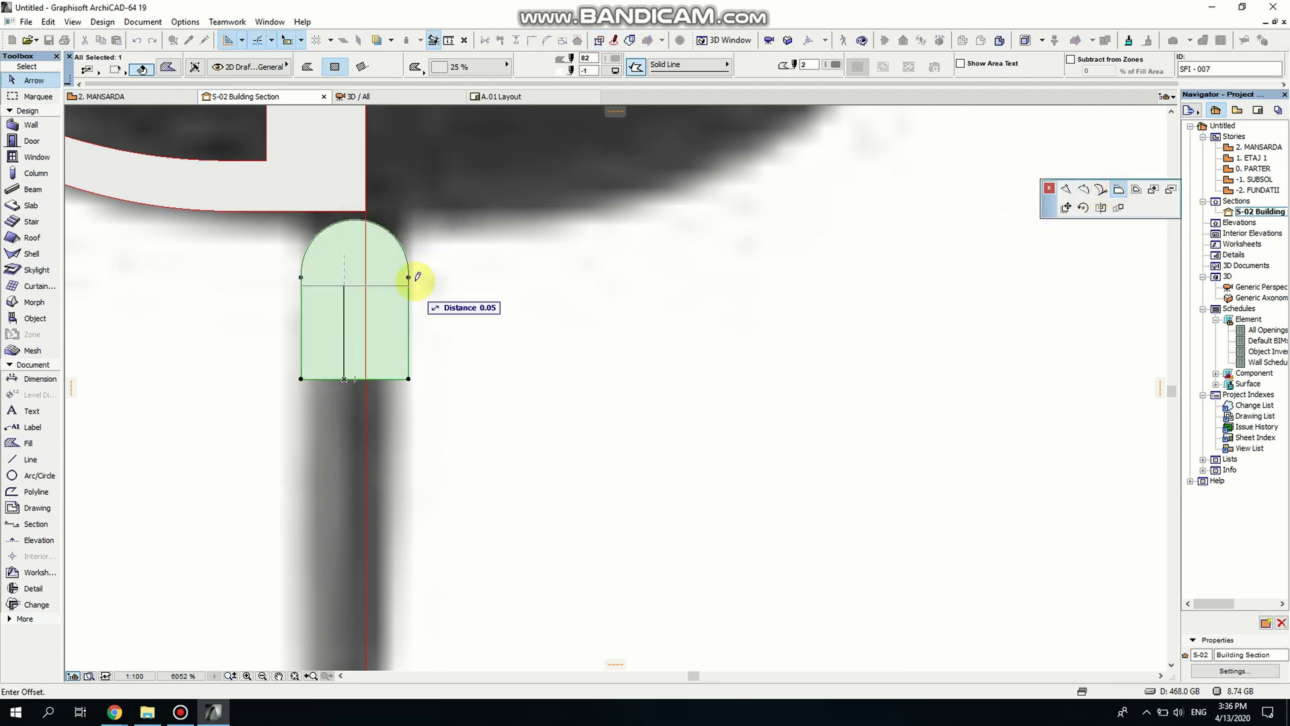
click(407, 277)
click(346, 277)
click(1083, 188)
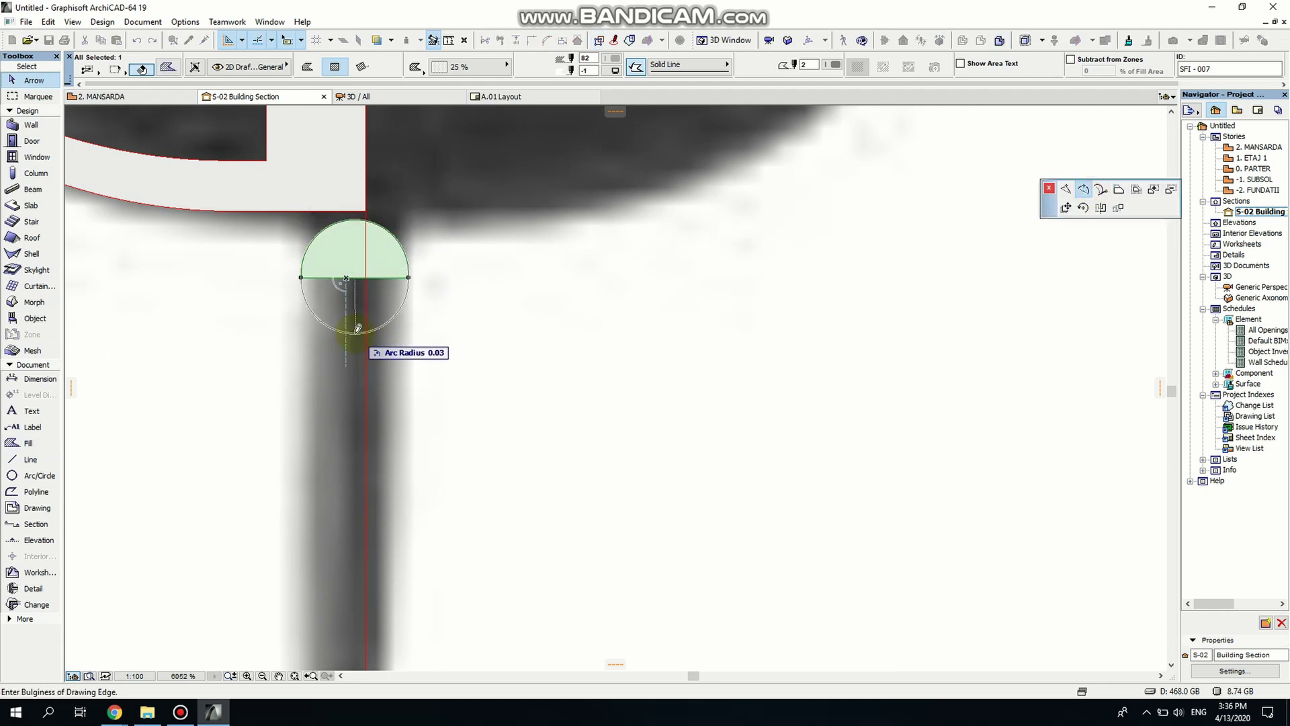
click(356, 329)
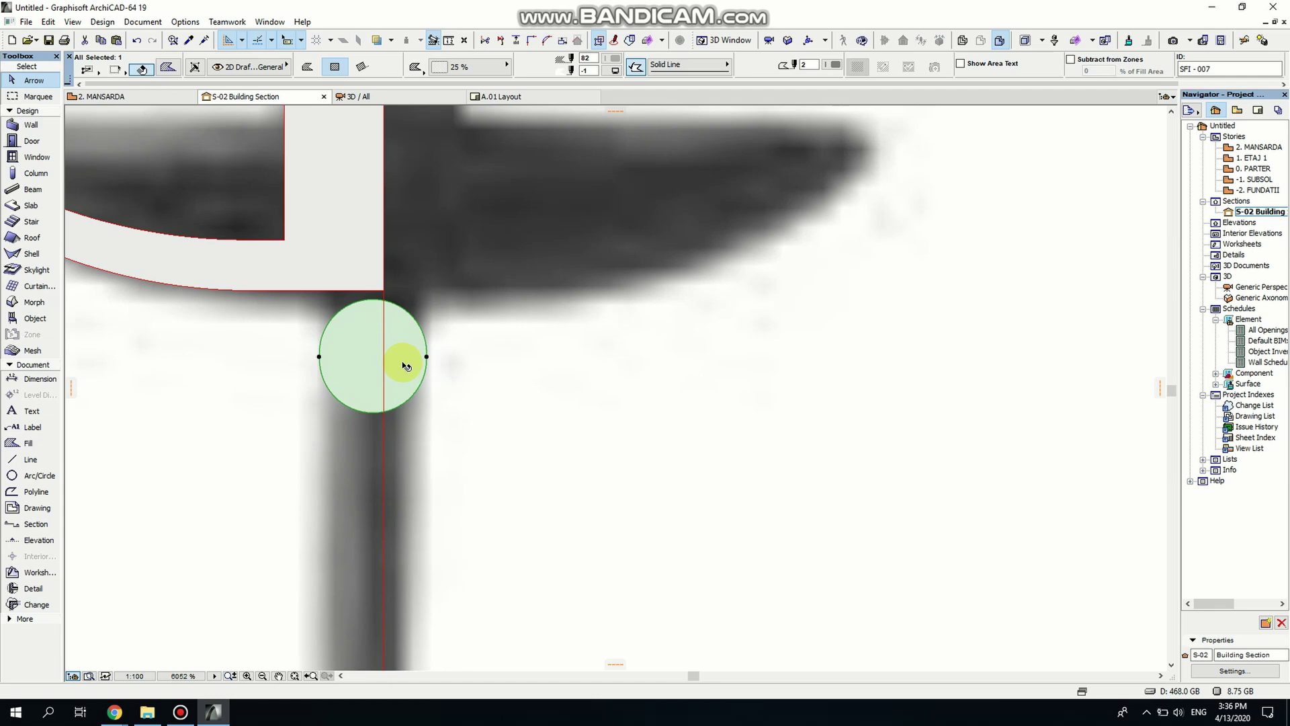
- Move the circular fill down the arm tube by about 0.03 and copy it to the clipboard
click(362, 348)
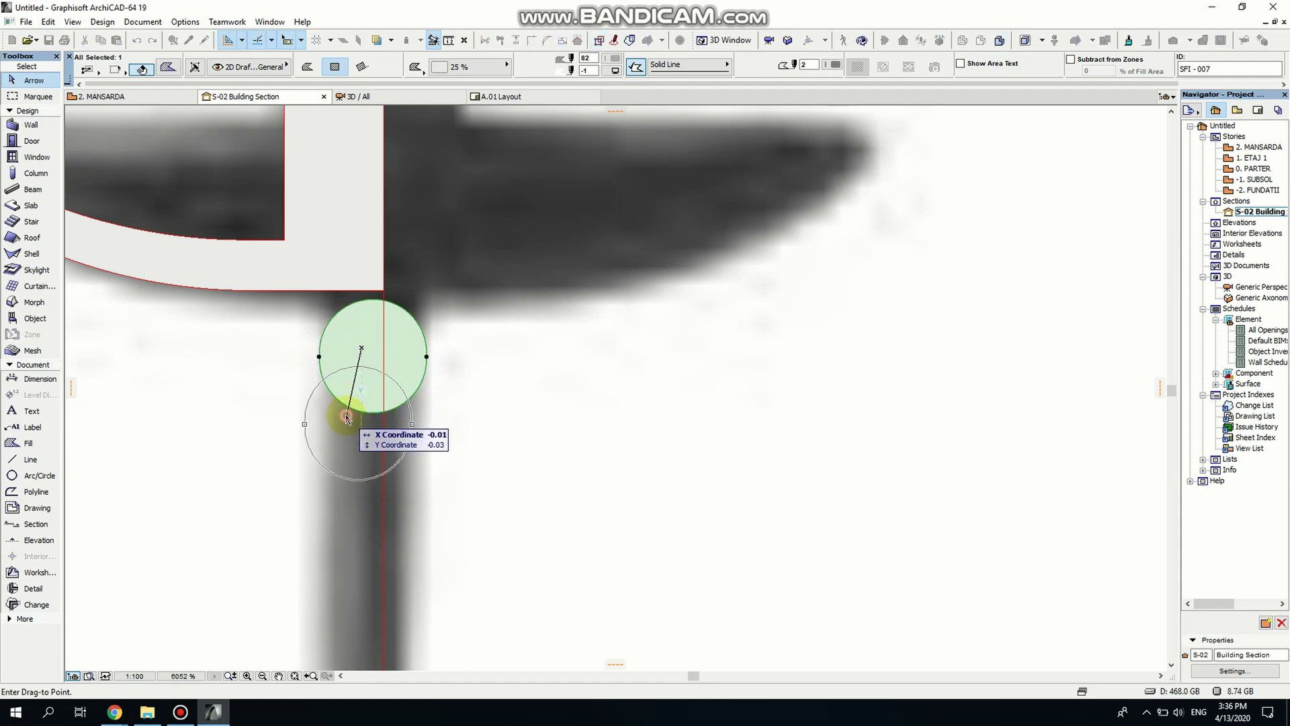
click(346, 415)
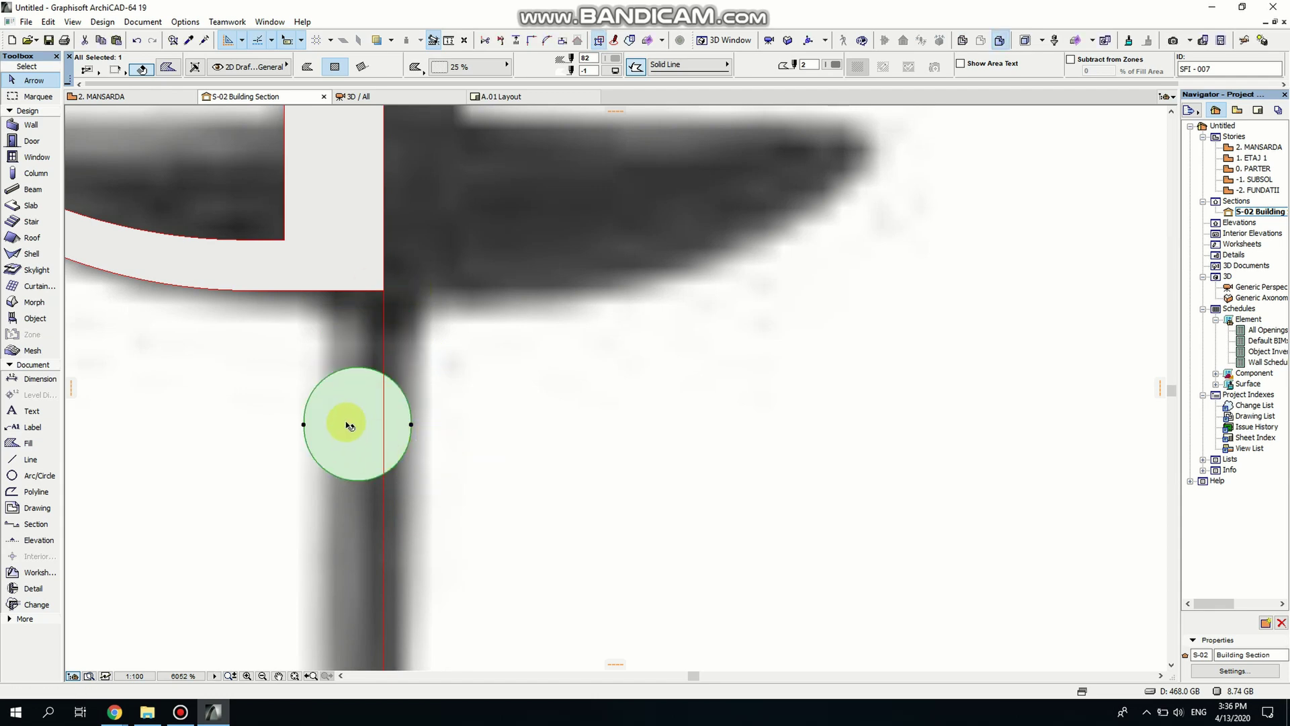
right_click(348, 425)
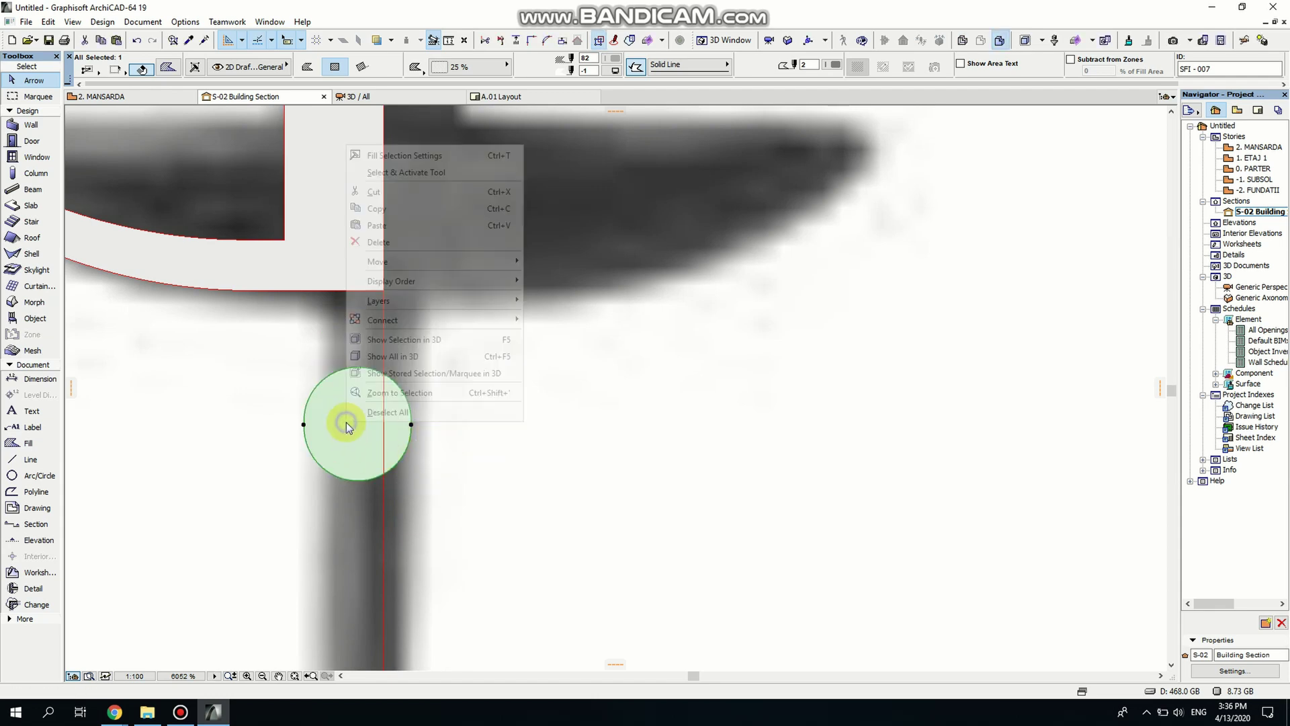
click(382, 209)
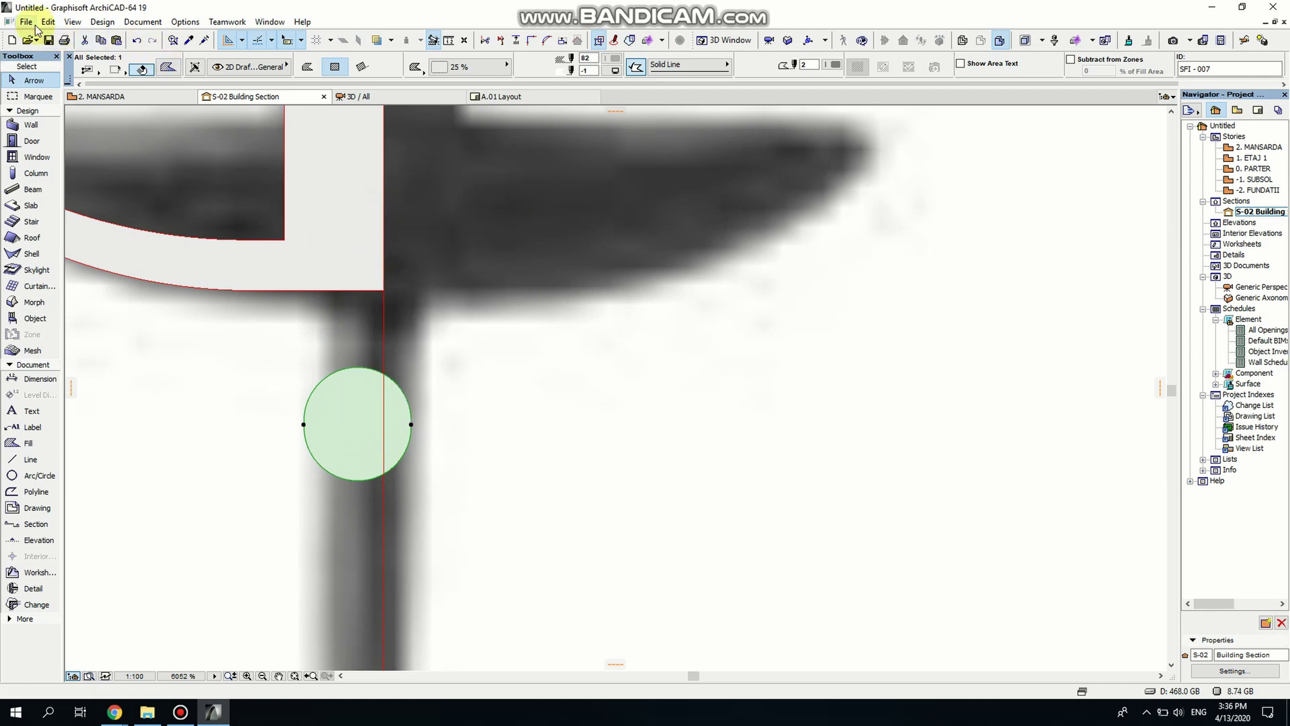
- Create a new complex profile named "circllle" in the Profile Manager
click(103, 21)
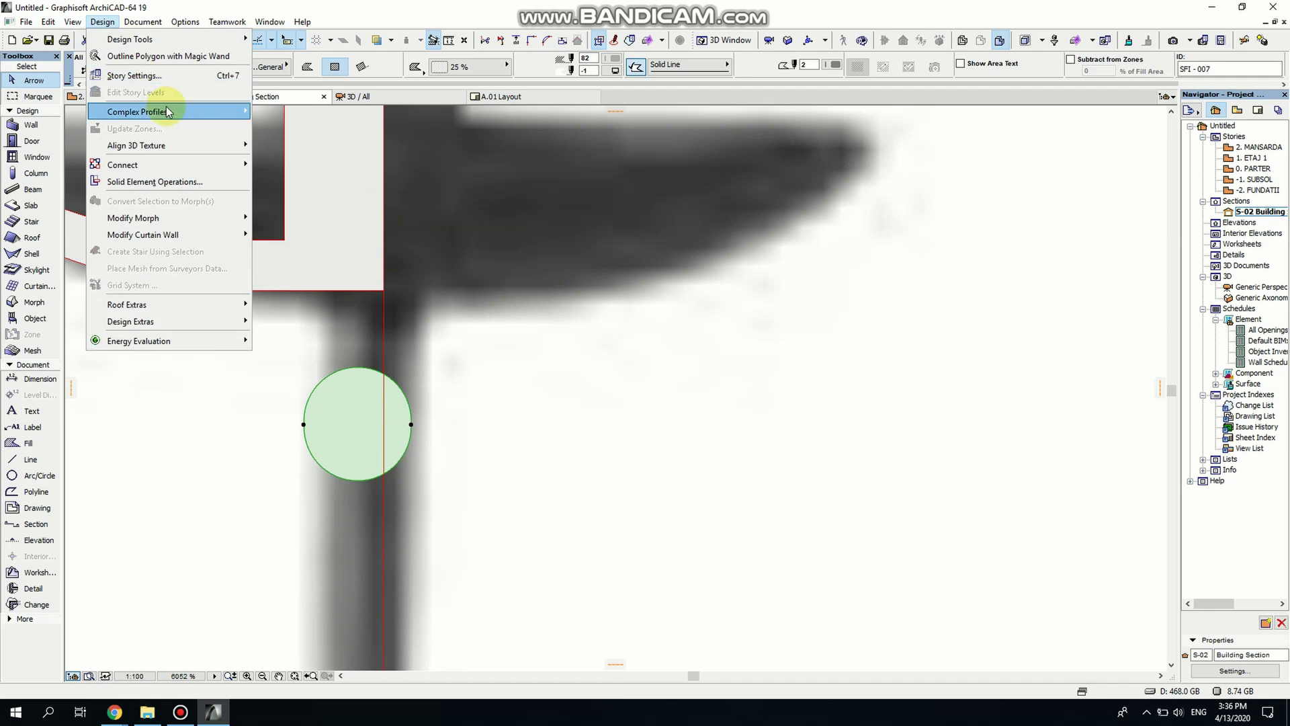
mouse_move(228, 114)
click(301, 111)
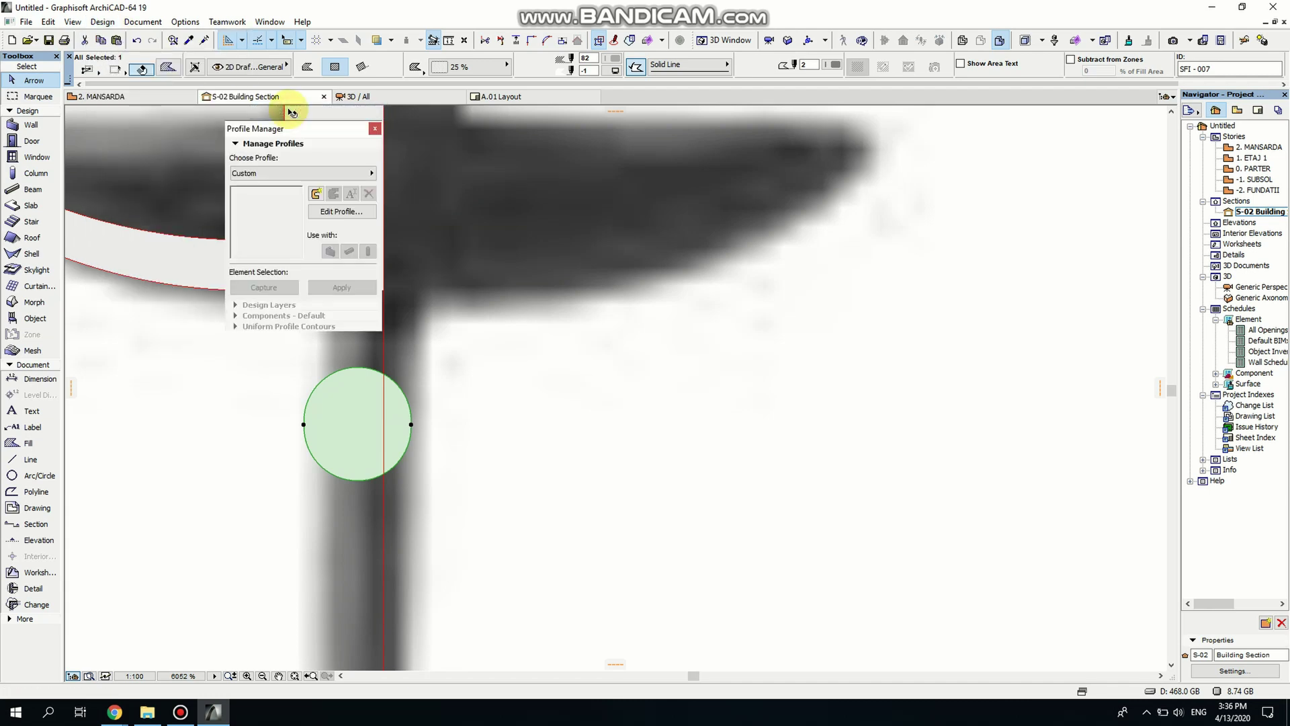
click(316, 193)
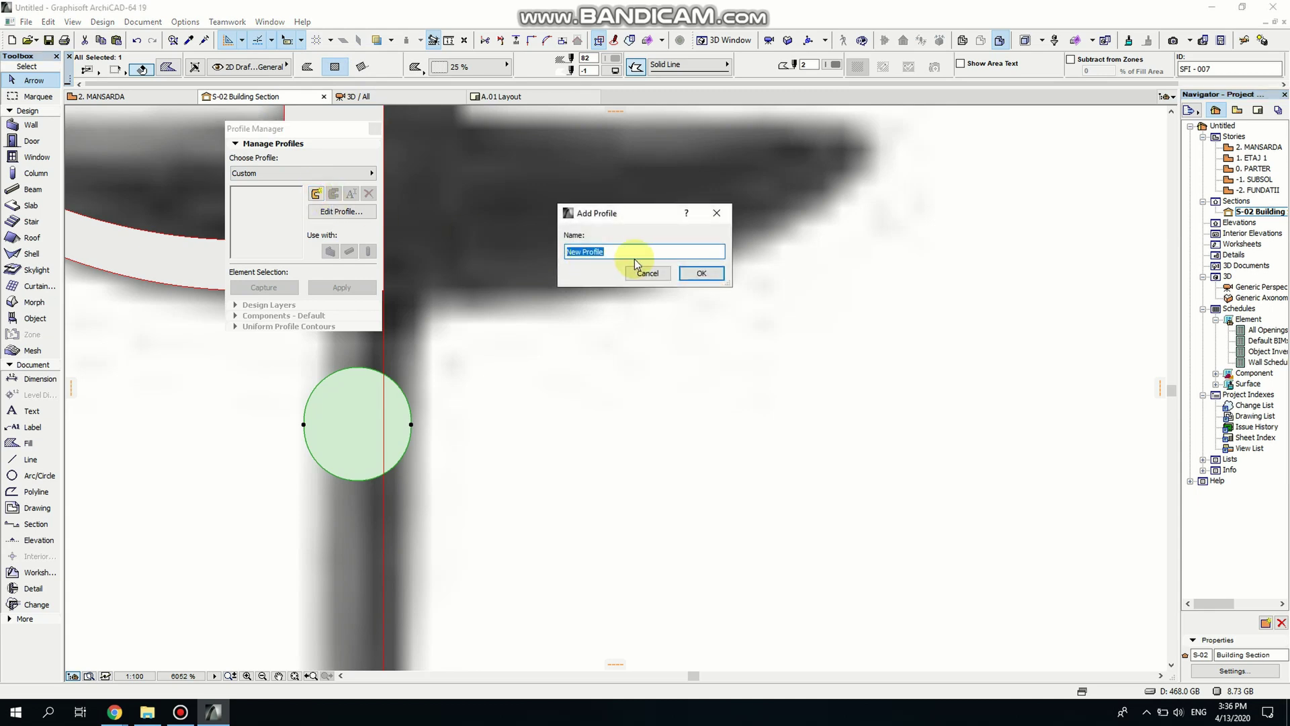
text(cirdille)
click(701, 273)
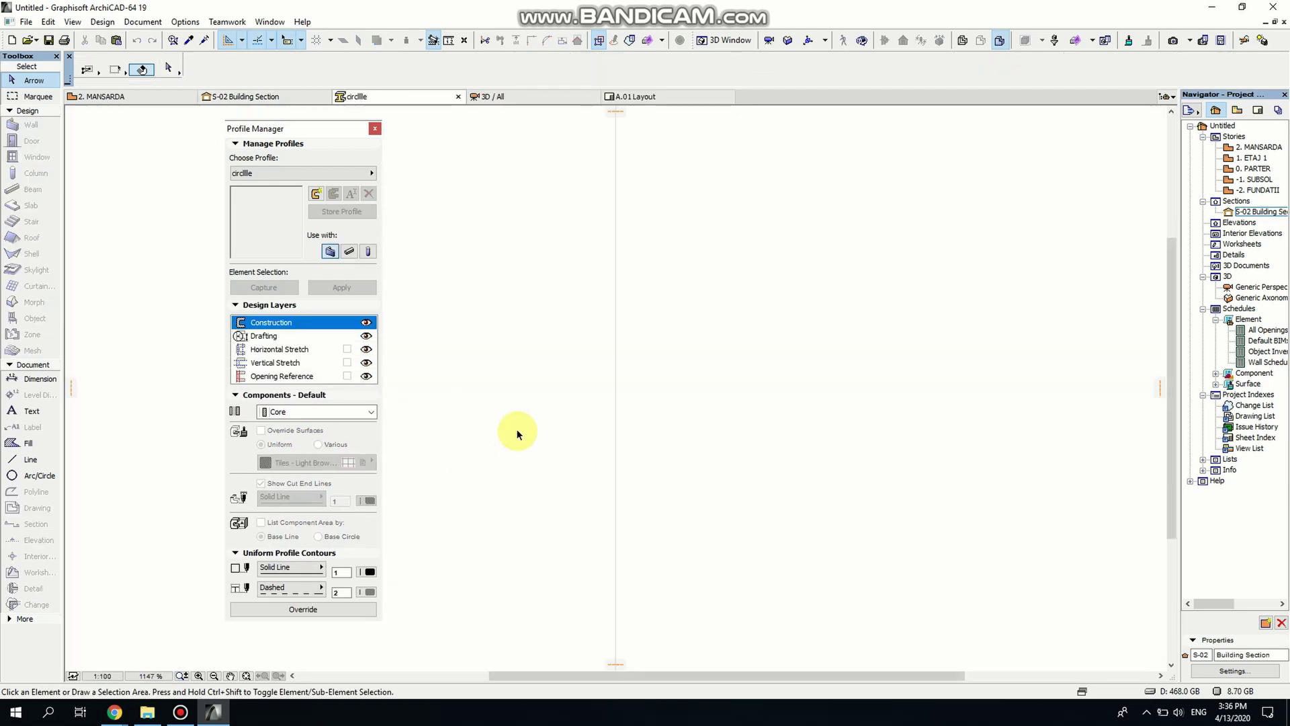
- Paste the copied circle into the profile editor at the center of the current view, keeping the current zoom
right_click(517, 432)
click(531, 396)
scroll(529, 399, down, 6)
scroll(528, 401, down, 3)
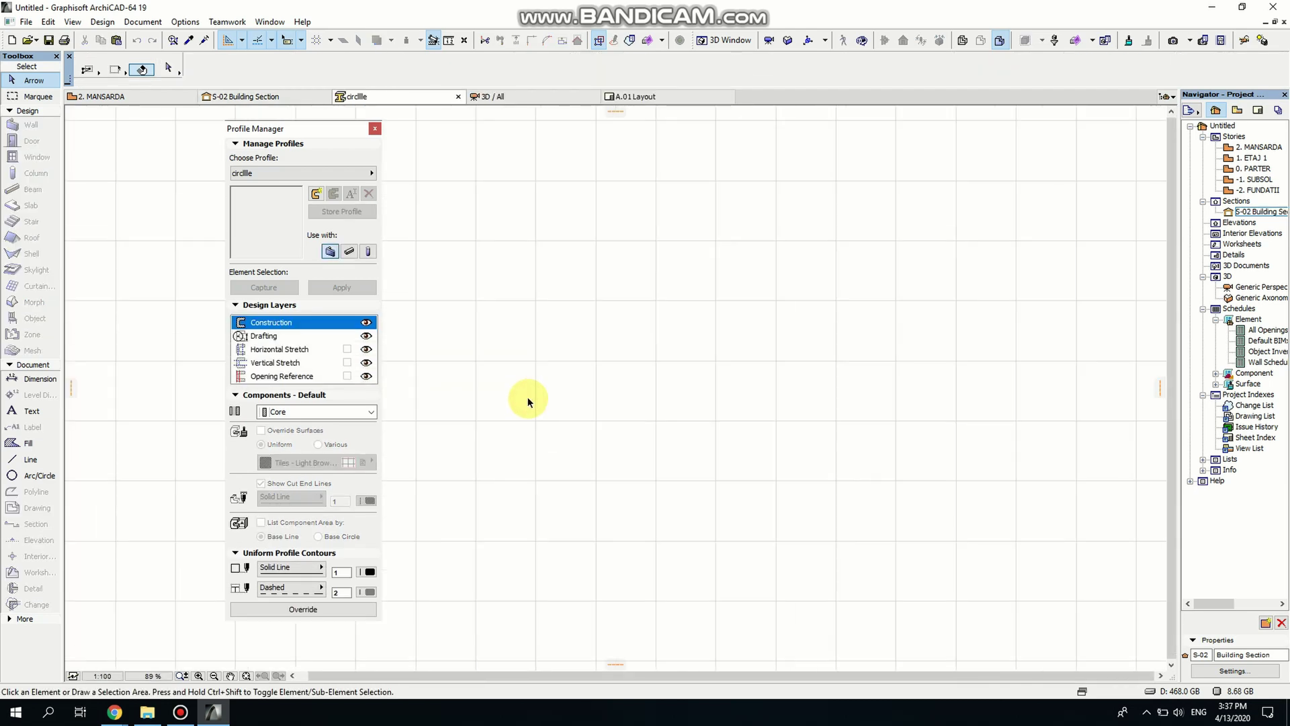
scroll(536, 424, up, 4)
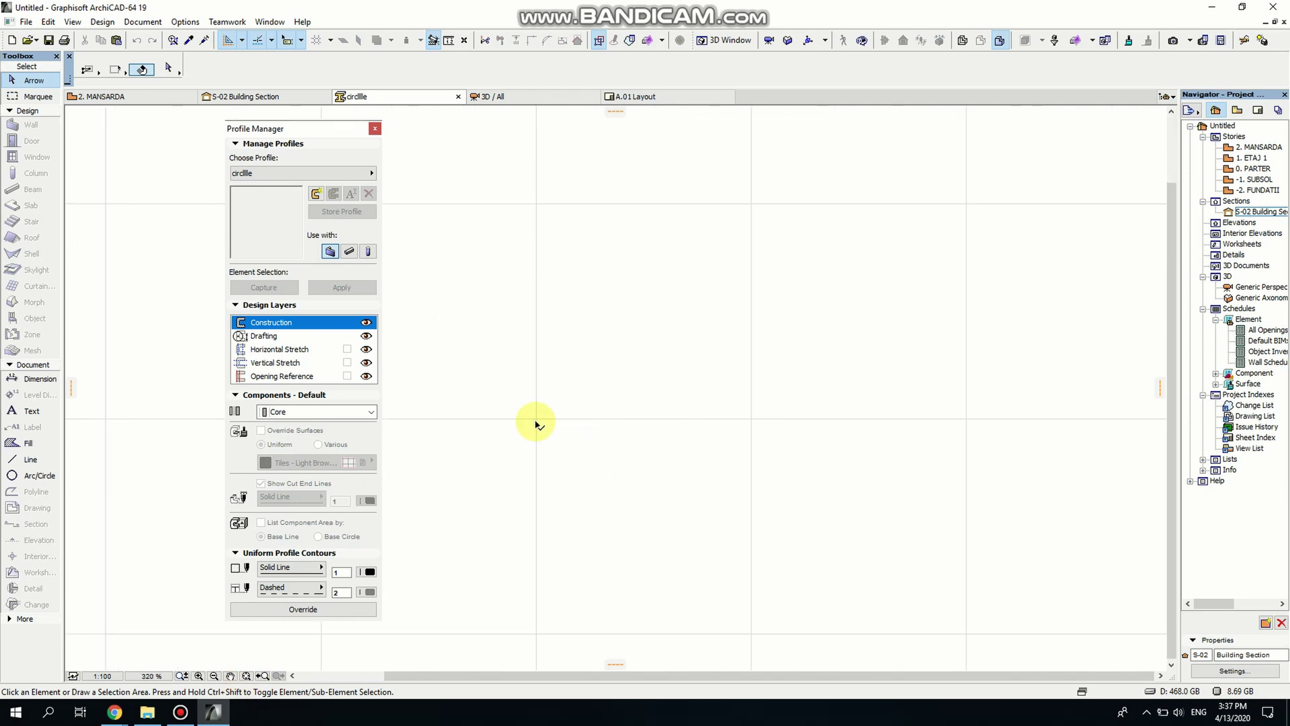
right_click(530, 374)
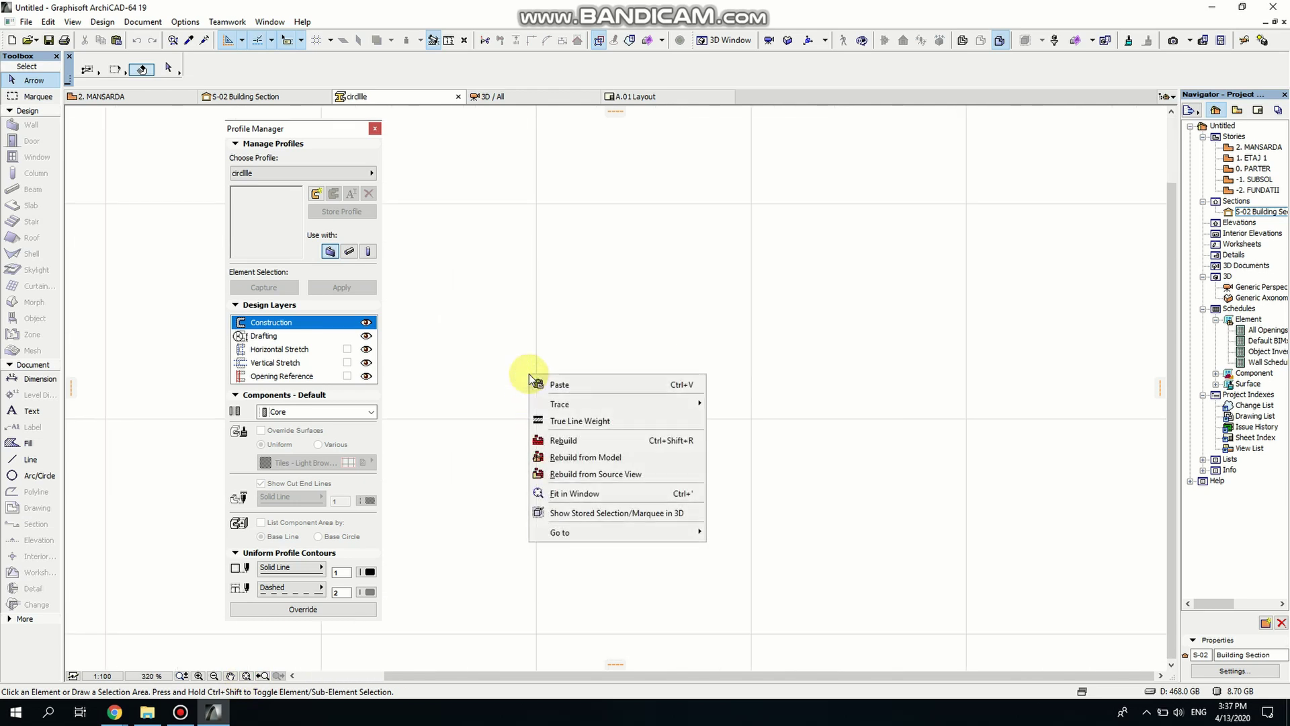
click(564, 383)
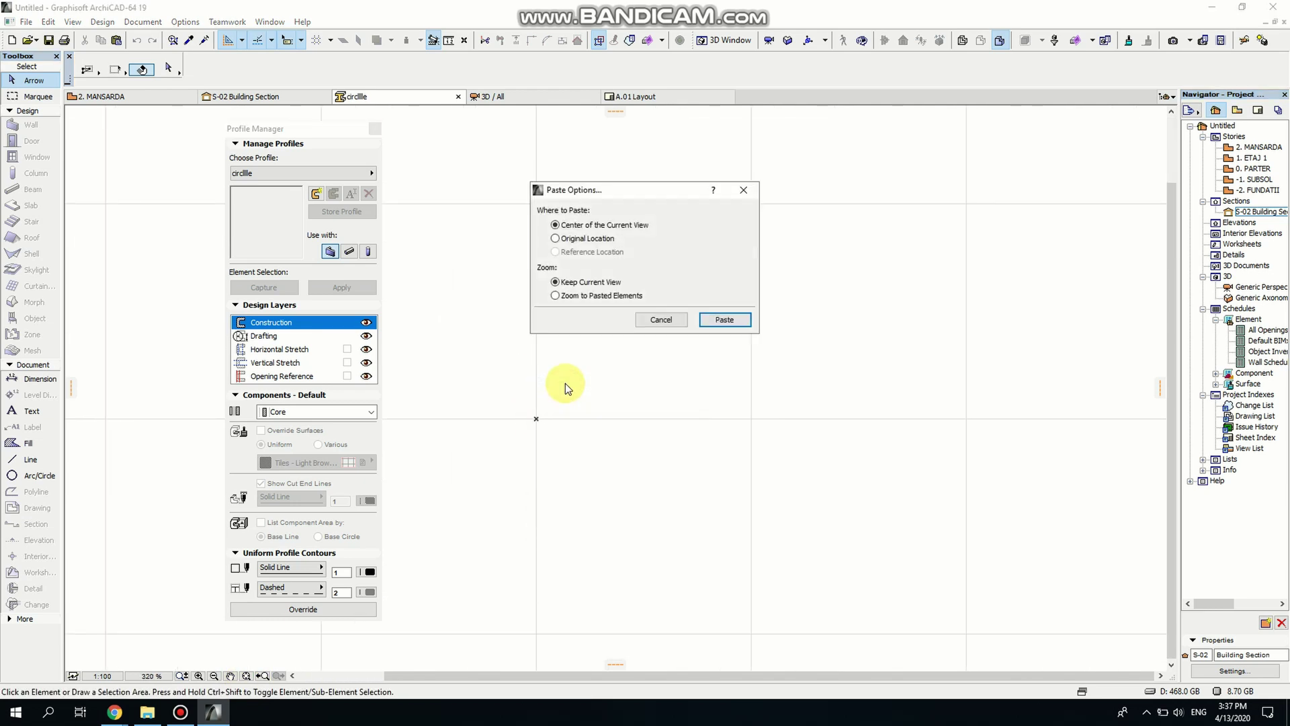
click(724, 319)
scroll(610, 398, up, 3)
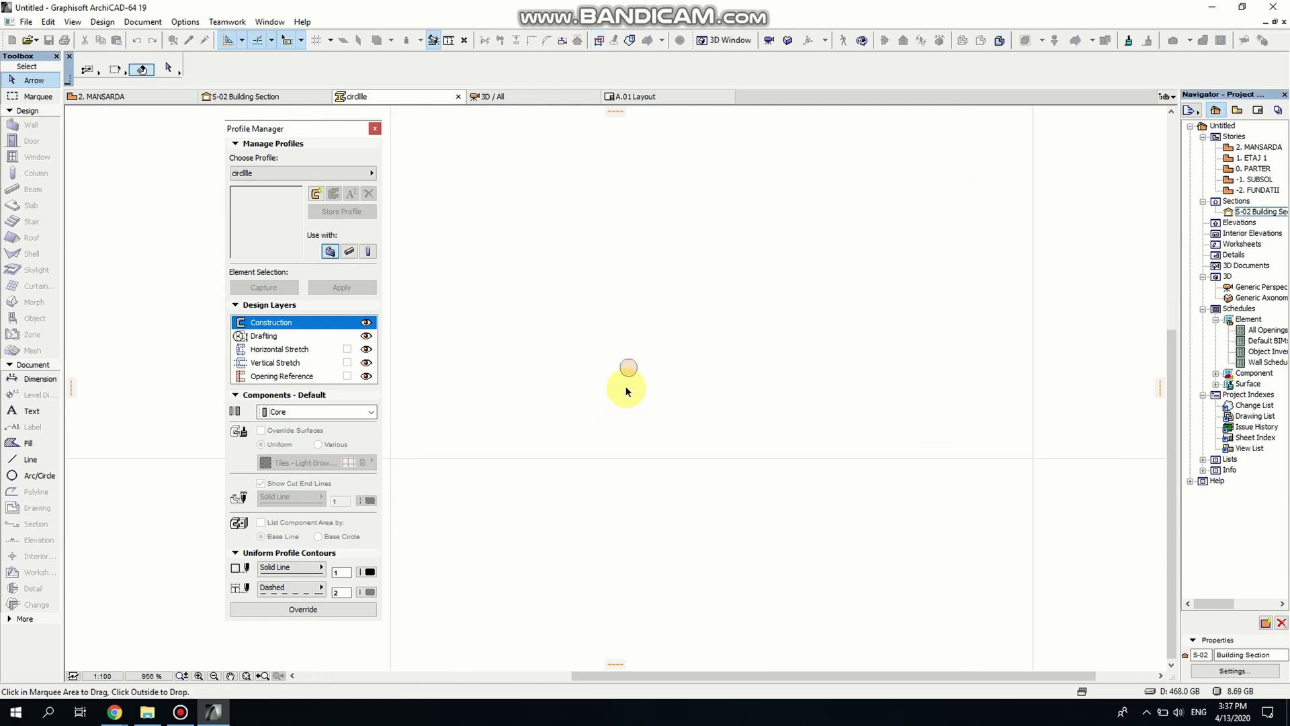
click(675, 400)
- Move the circular fill by its center onto the profile's origin point
click(628, 374)
scroll(630, 373, up, 2)
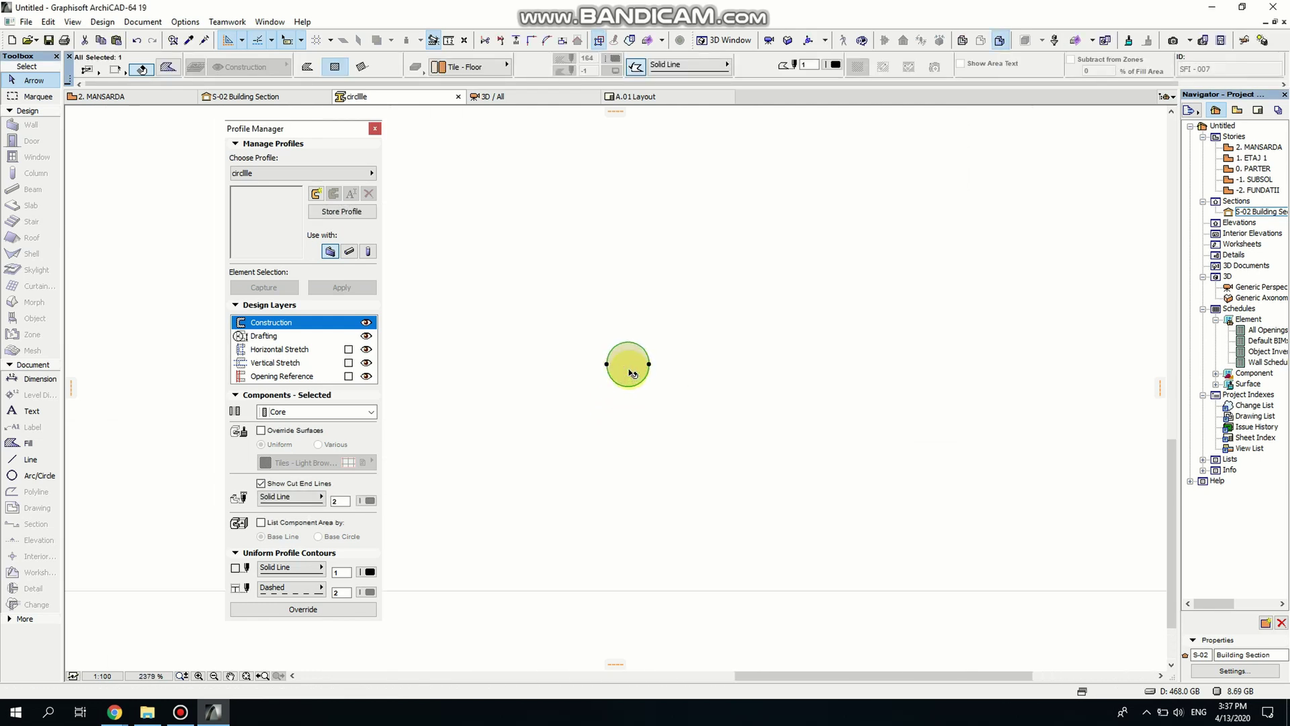
key(ctrl+d)
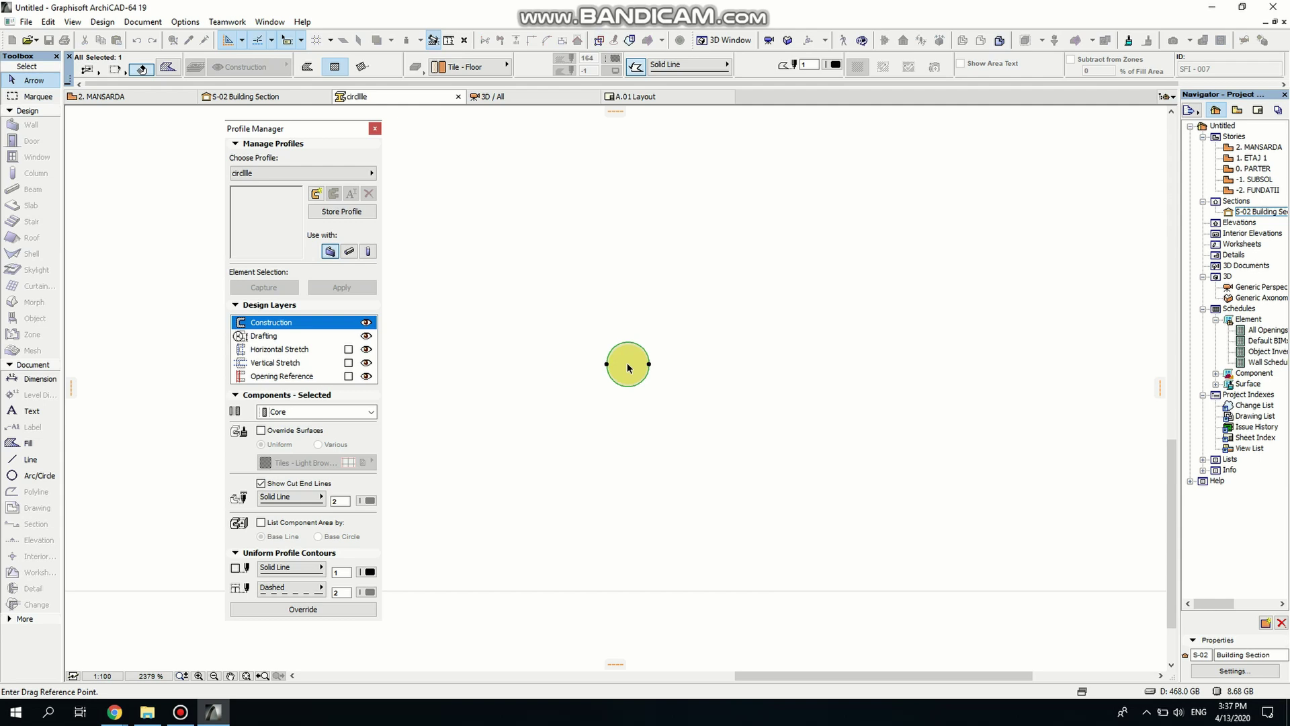
click(628, 364)
middle_drag(569, 476, 959, 242)
scroll(959, 243, up, 1)
middle_drag(403, 407, 641, 411)
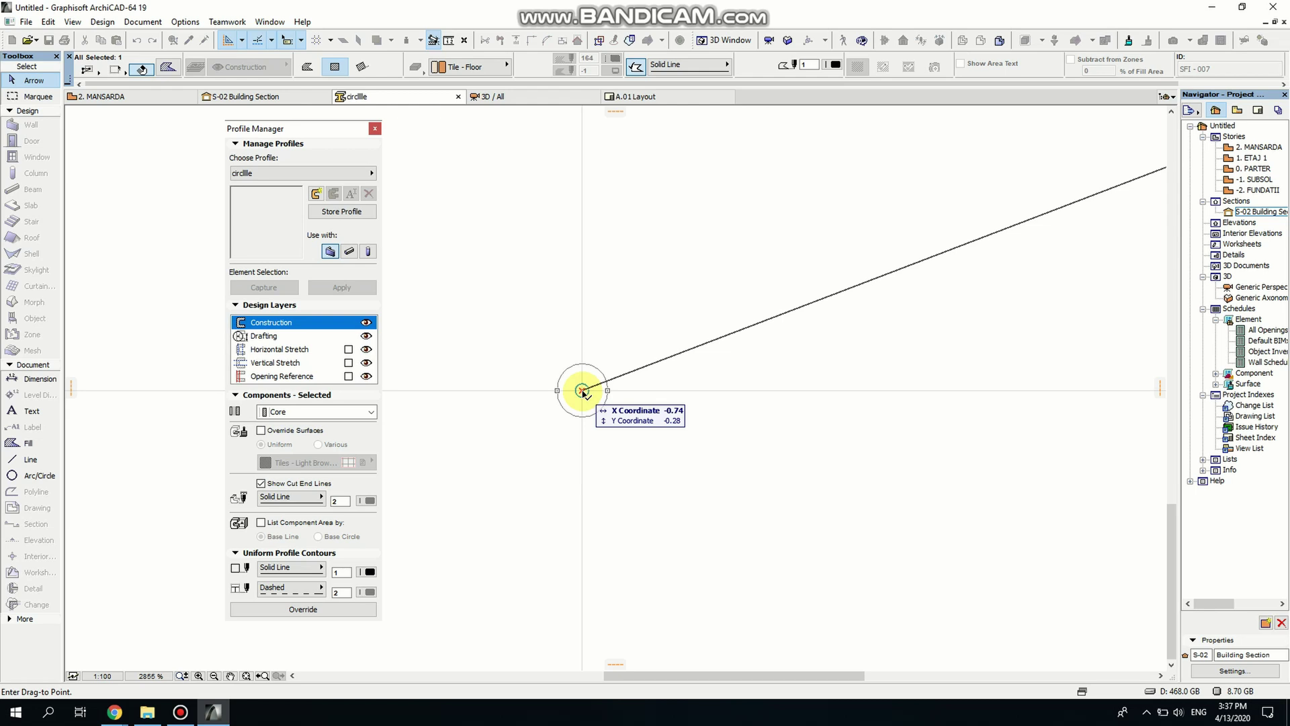
click(581, 390)
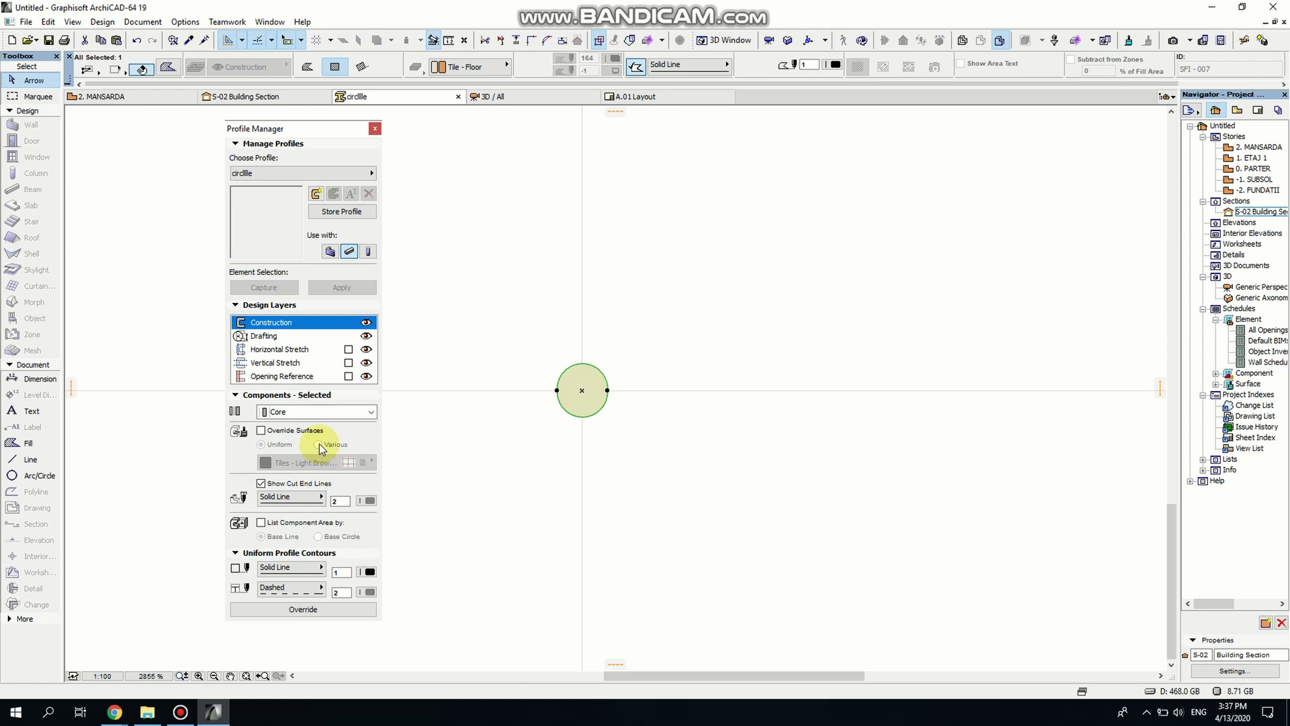
- Make the profile usable with beams and enable its Horizontal Stretch, Vertical Stretch and Opening Reference layers
click(348, 350)
click(349, 363)
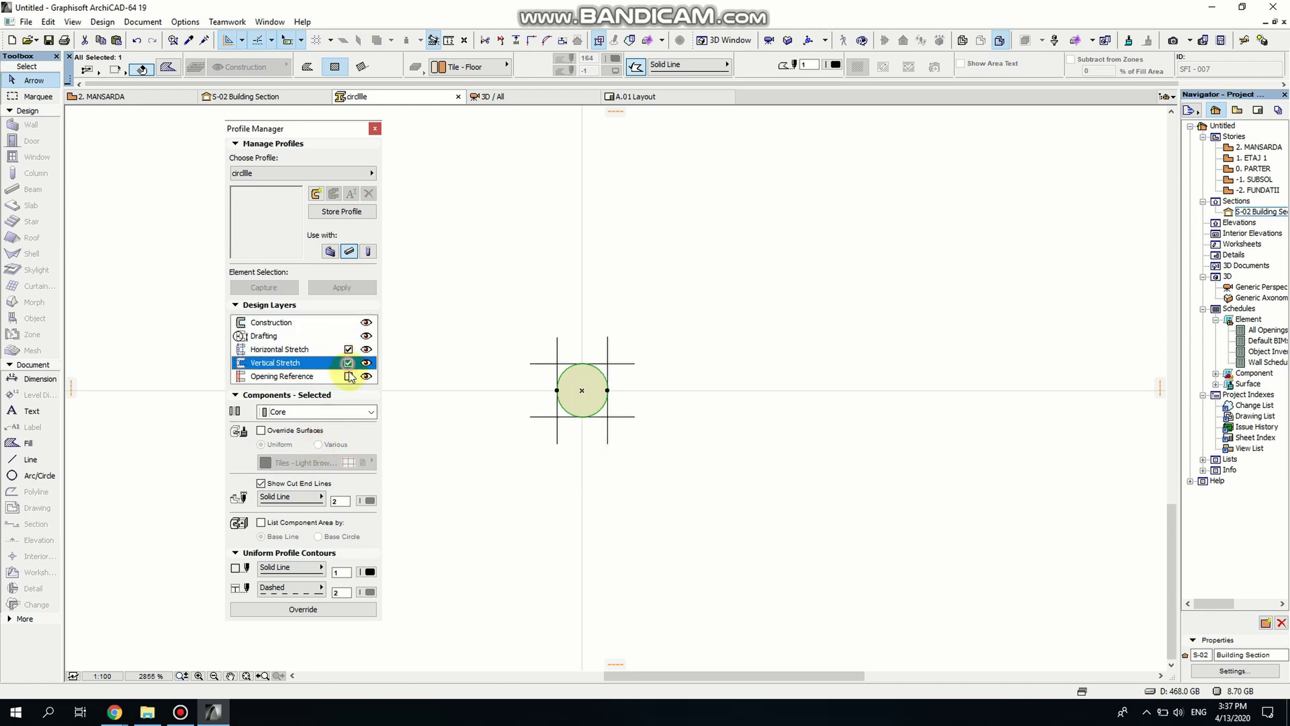
click(348, 376)
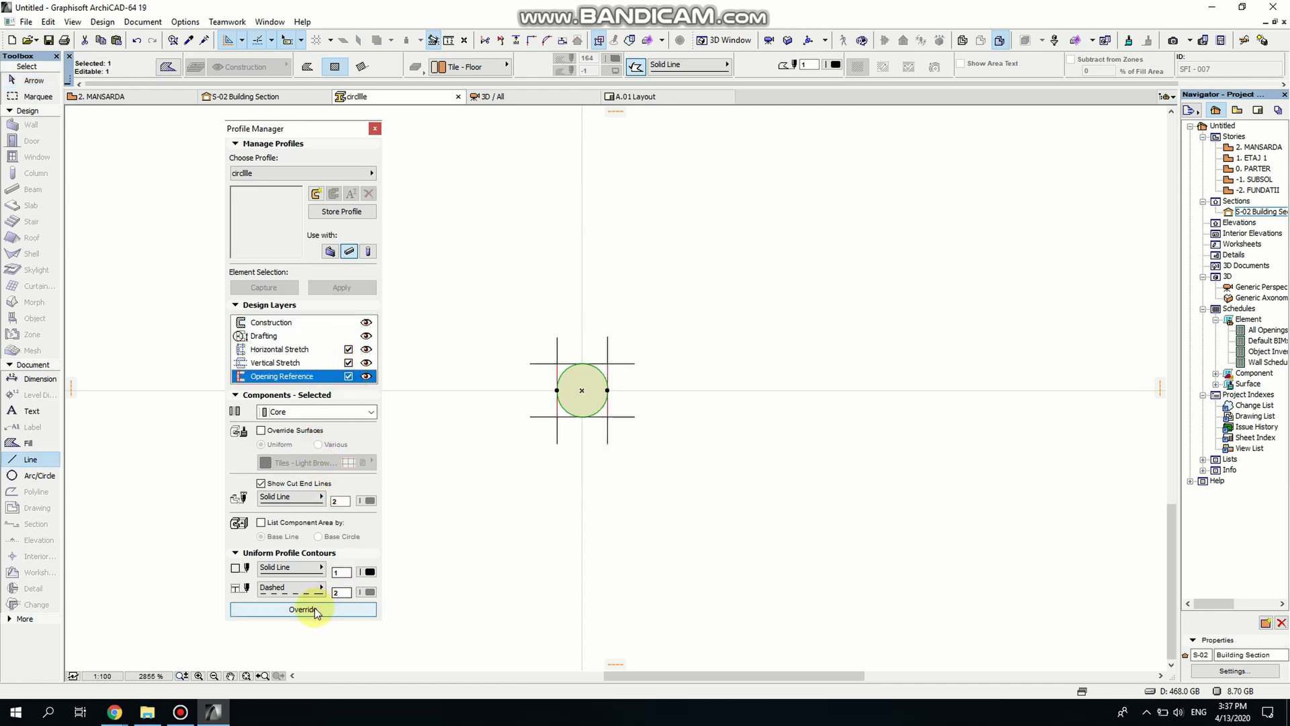
- Override the circle's surface with Metal - Iron, then store the profile and close the Profile Manager
click(261, 430)
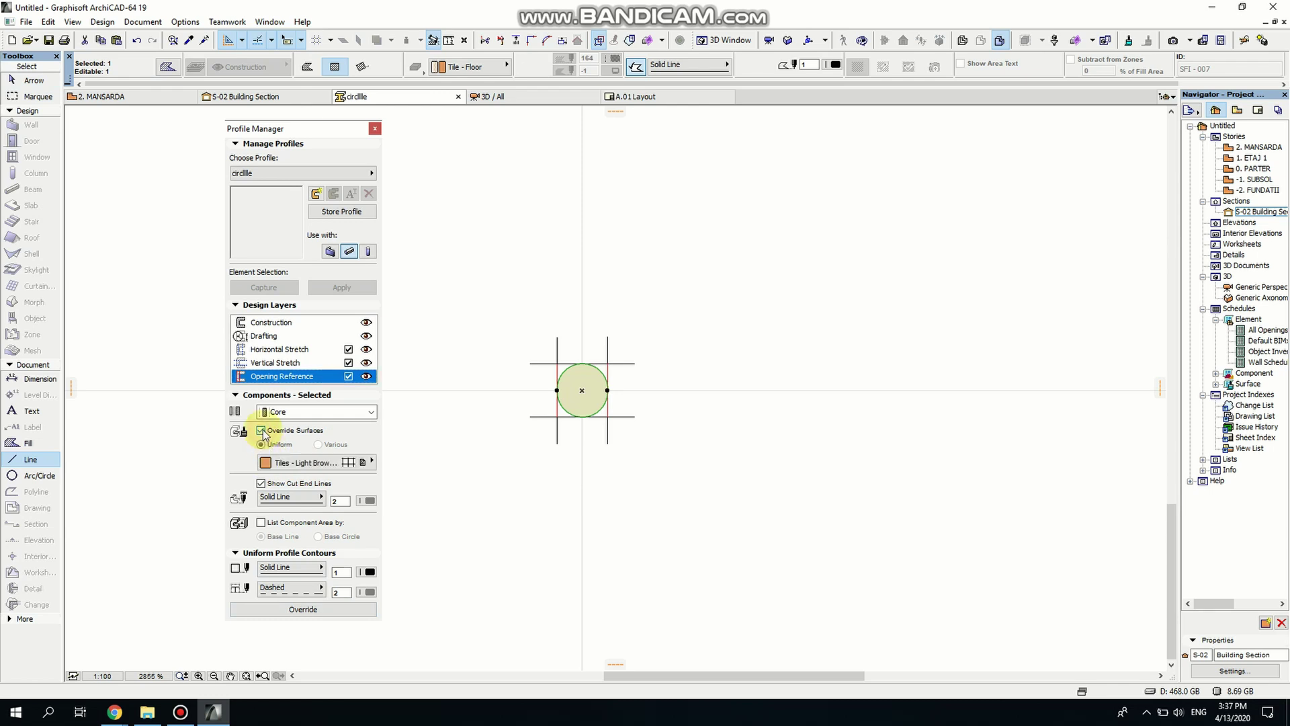
click(322, 462)
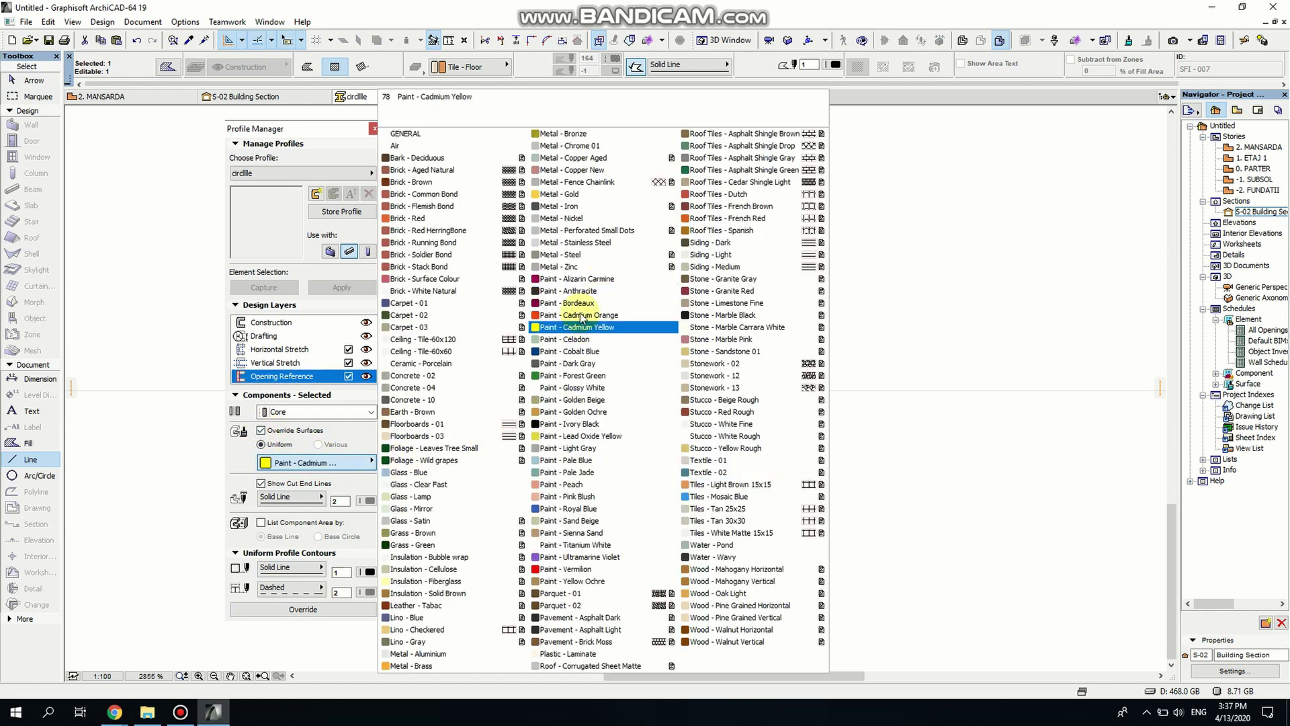
click(560, 255)
click(562, 206)
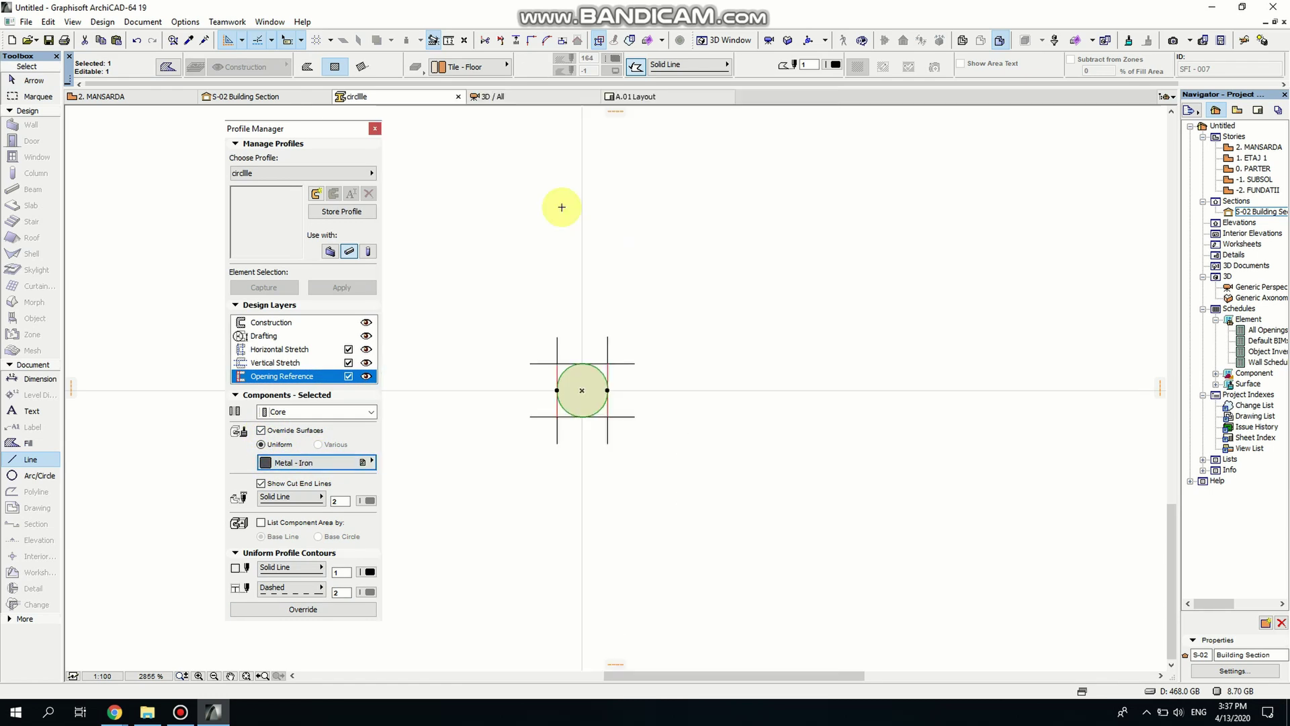
click(302, 609)
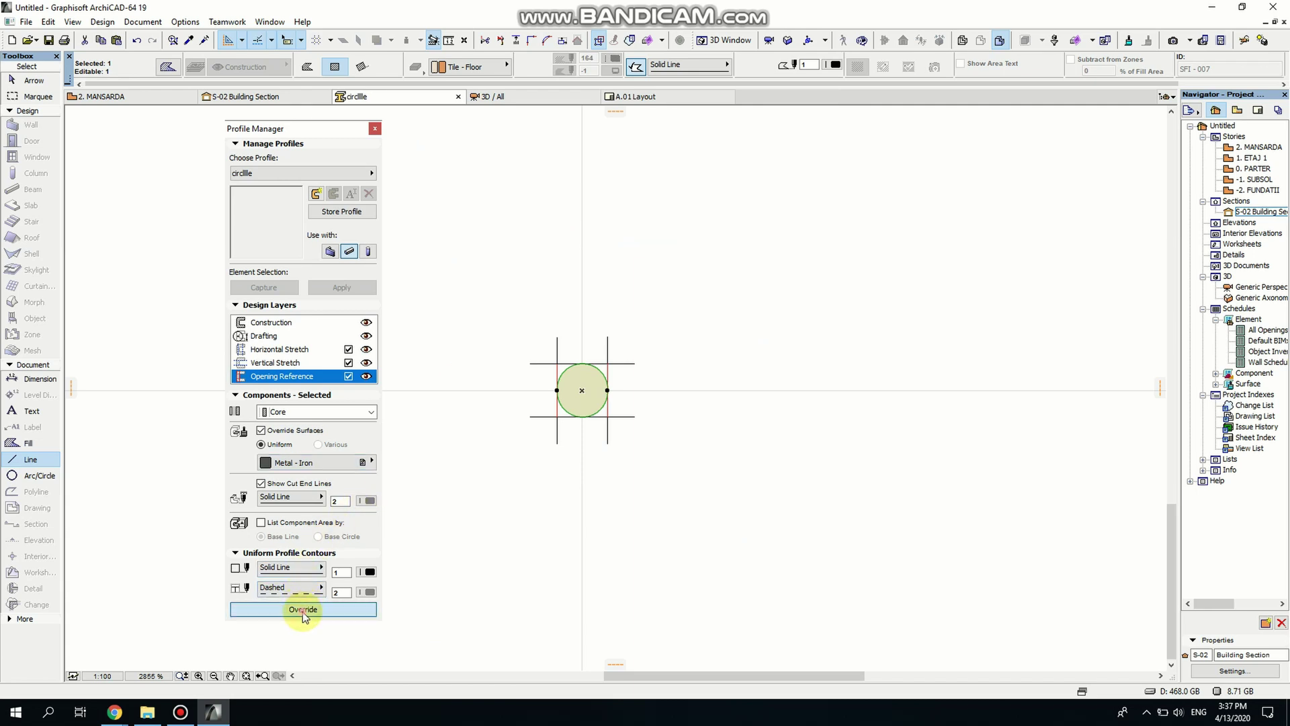
click(375, 128)
- Copy the traced arm path polyline from the S-02 building section
scroll(665, 343, down, 3)
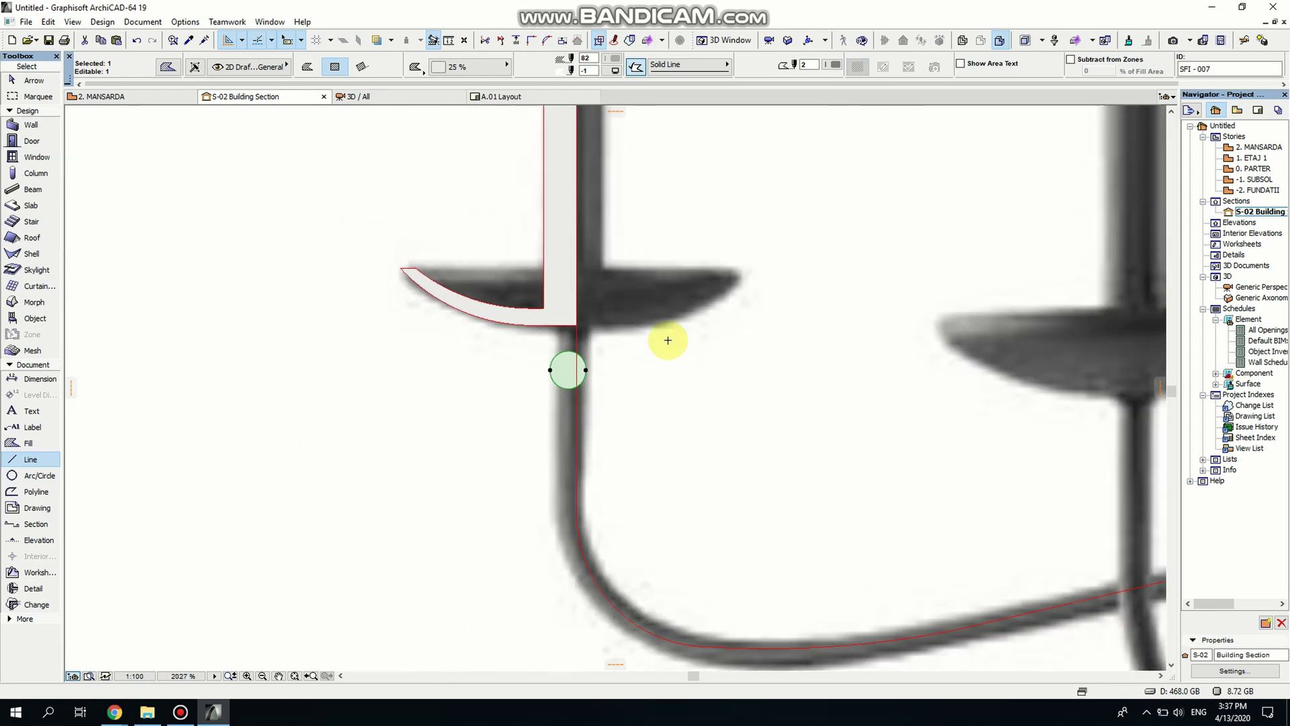
middle_drag(635, 326, 530, 346)
key(Escape)
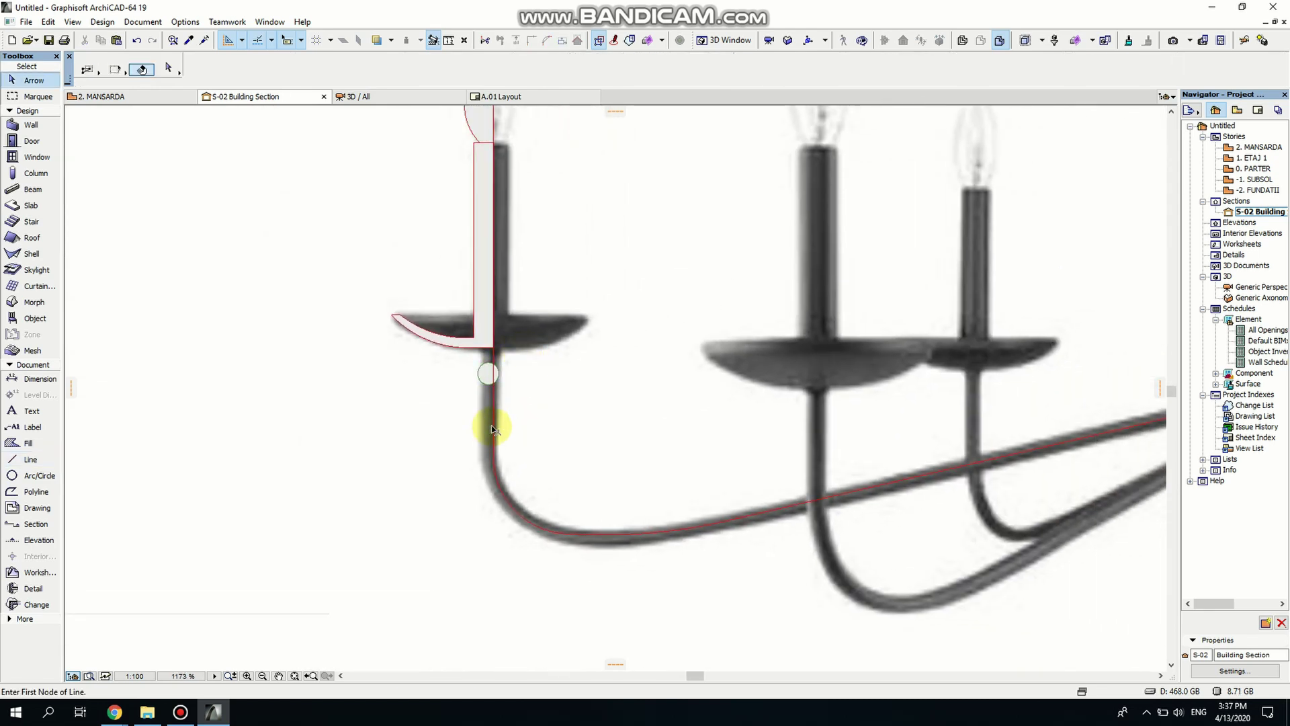
shift+click(493, 427)
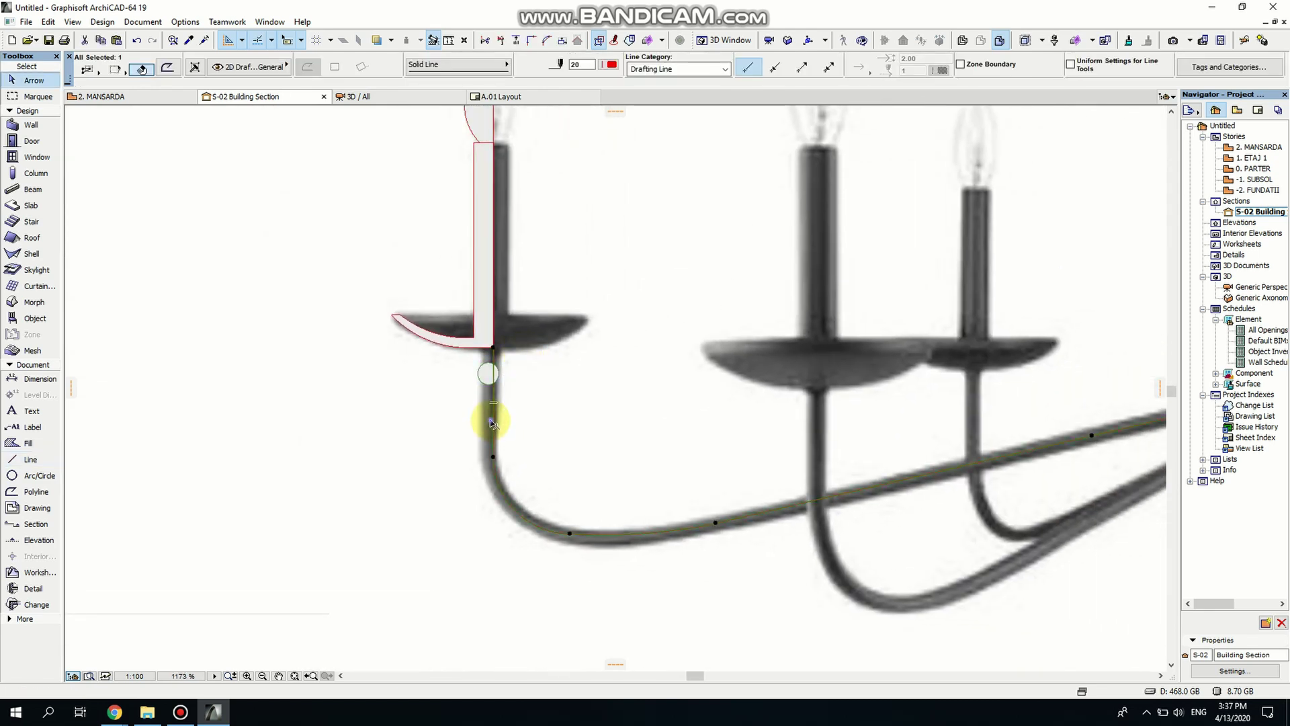
right_click(491, 422)
click(545, 474)
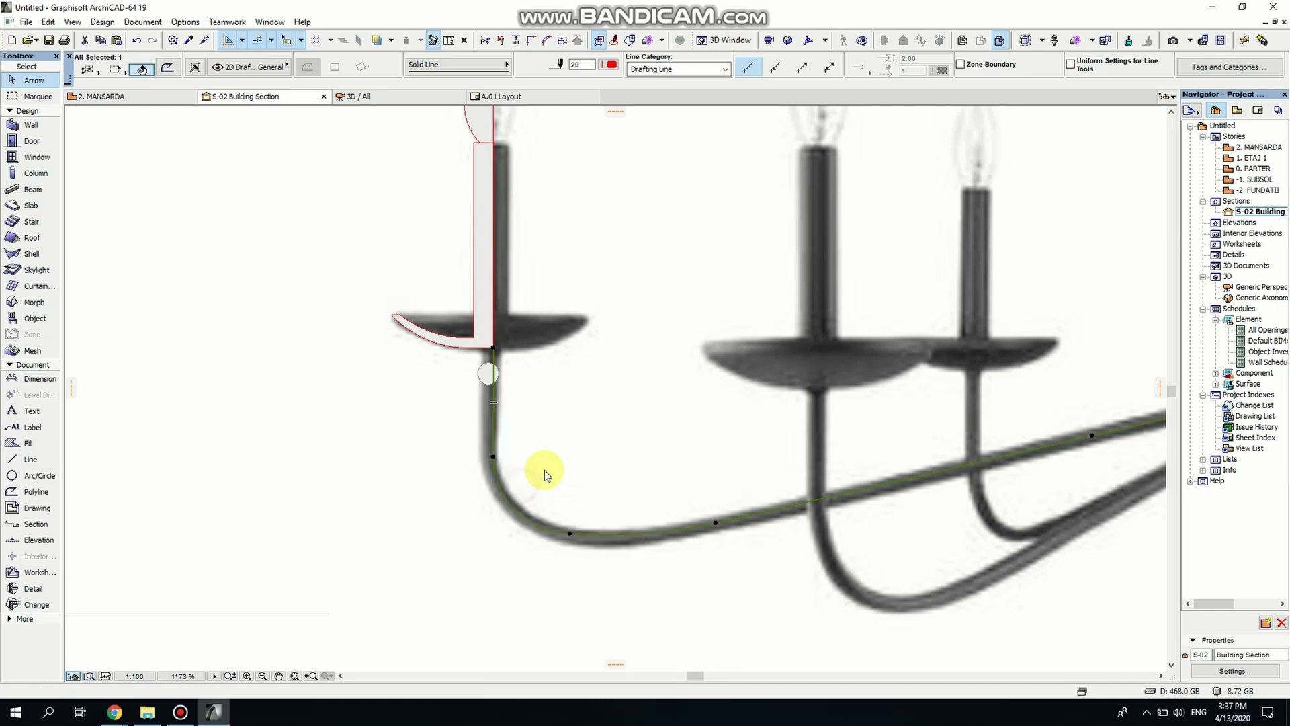
- Paste the arm path on the 0. PARTER floor plan at the center of the current view, keeping the current zoom
double_click(1256, 169)
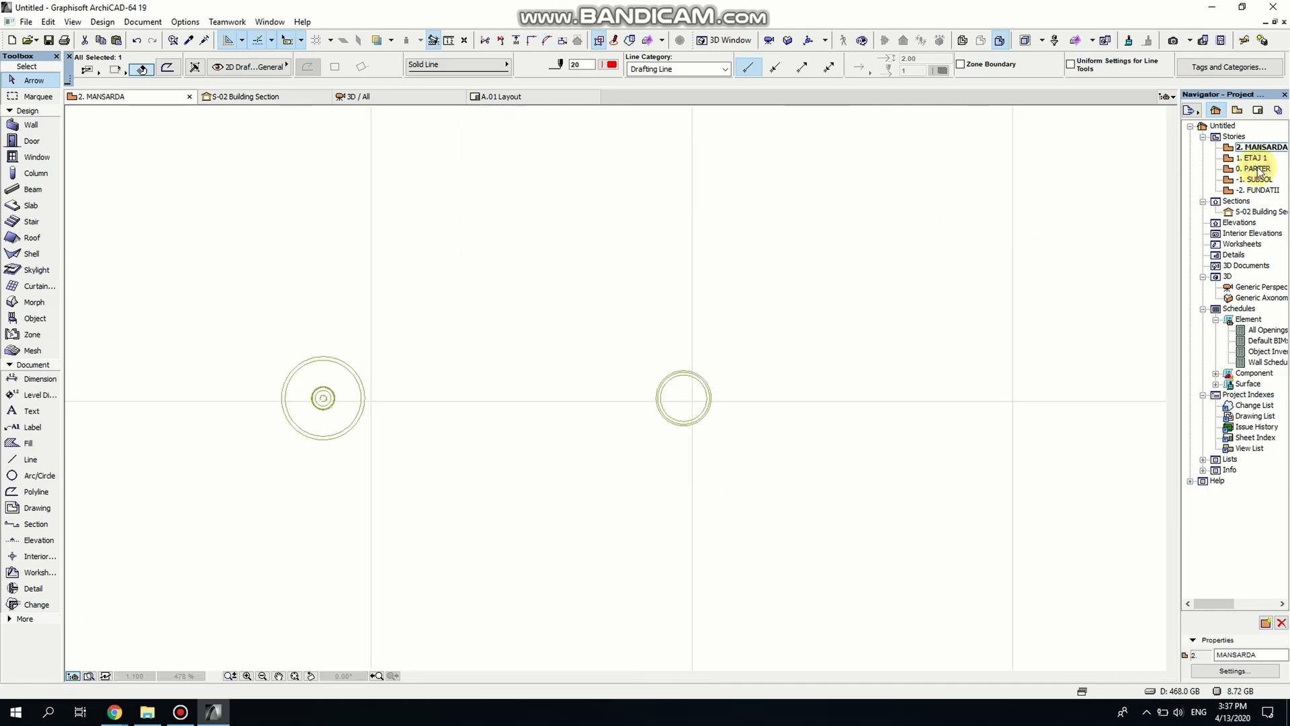
middle_drag(596, 345, 381, 420)
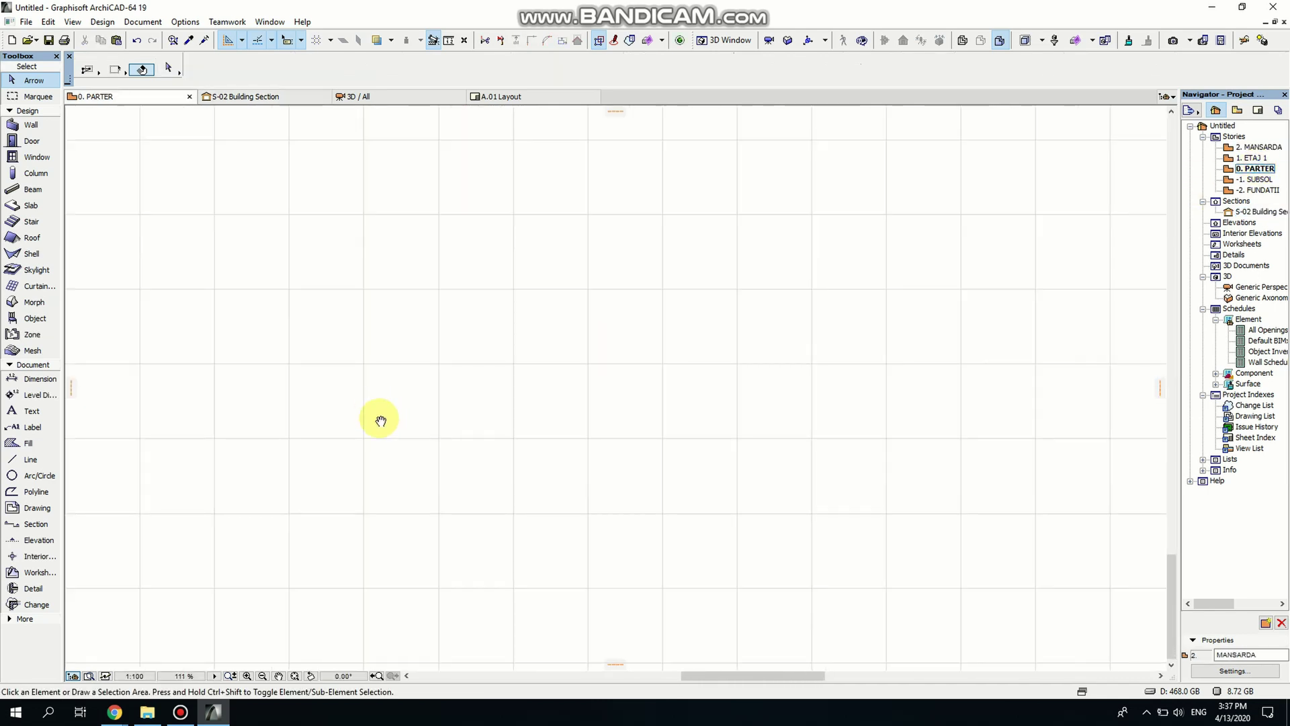
right_click(337, 344)
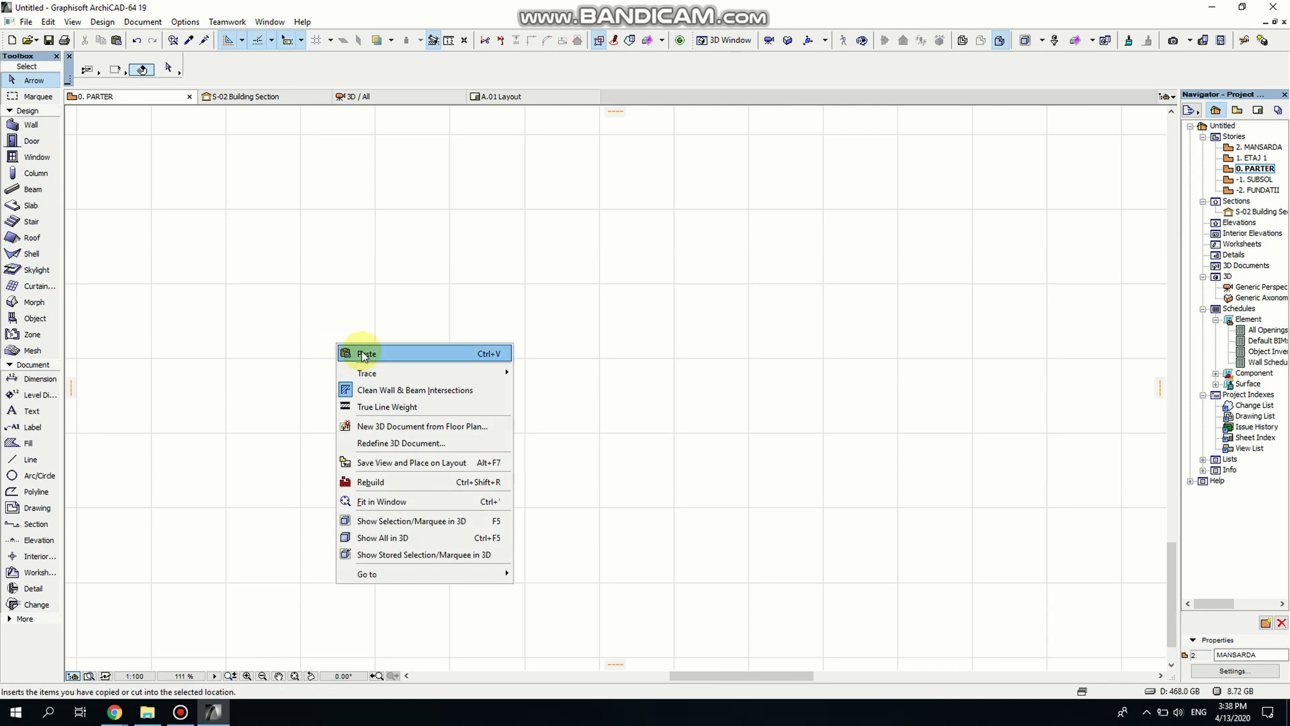
click(364, 355)
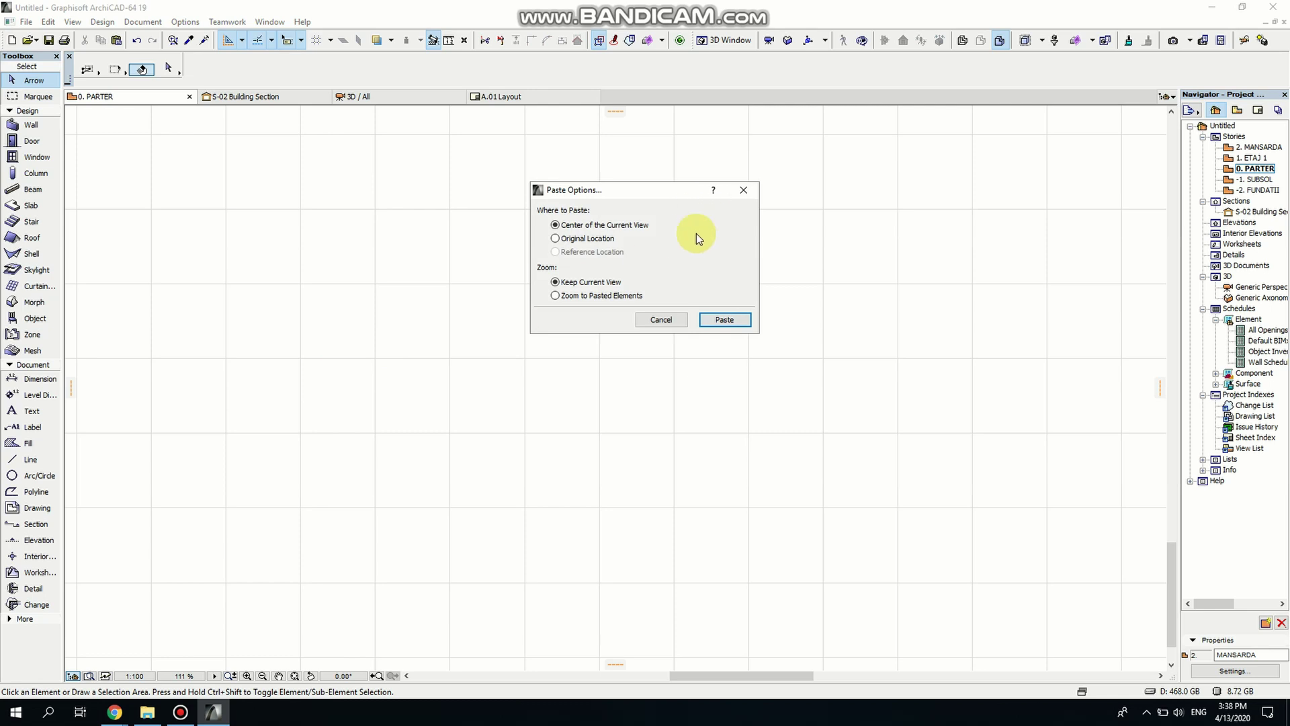
click(724, 320)
scroll(651, 374, up, 7)
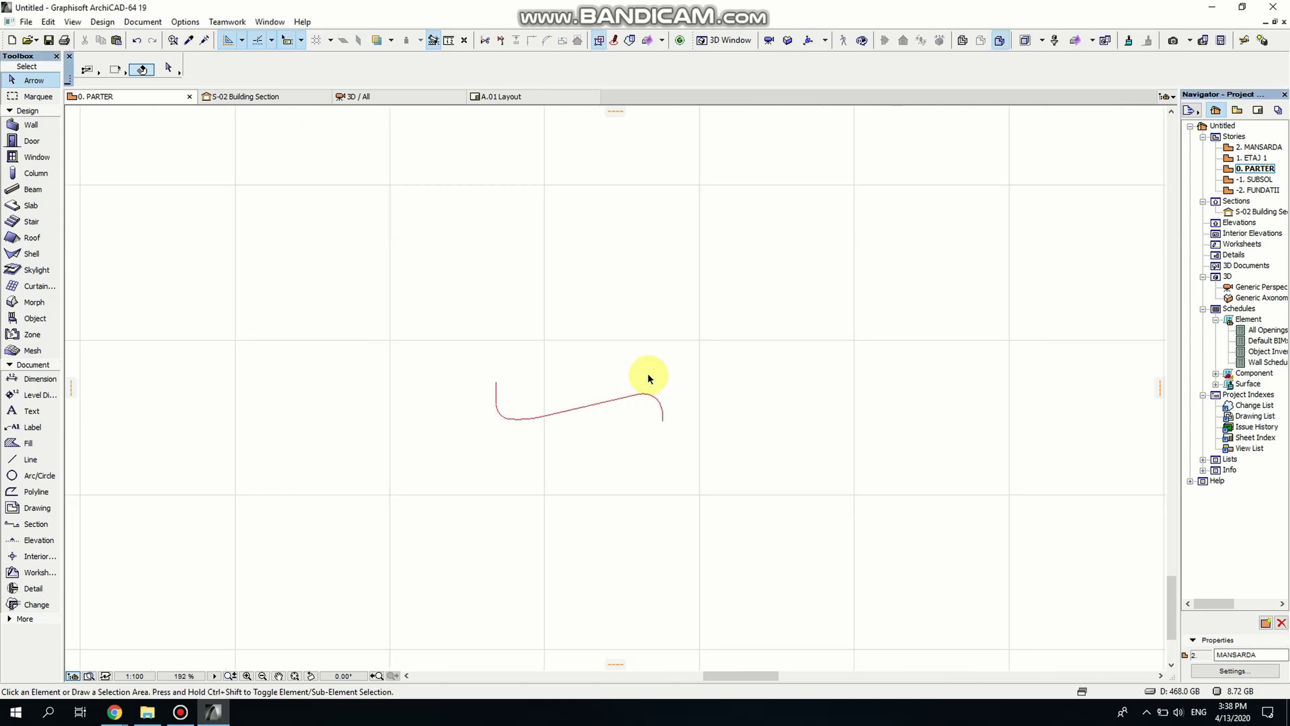
middle_drag(628, 390, 547, 335)
middle_drag(505, 428, 495, 420)
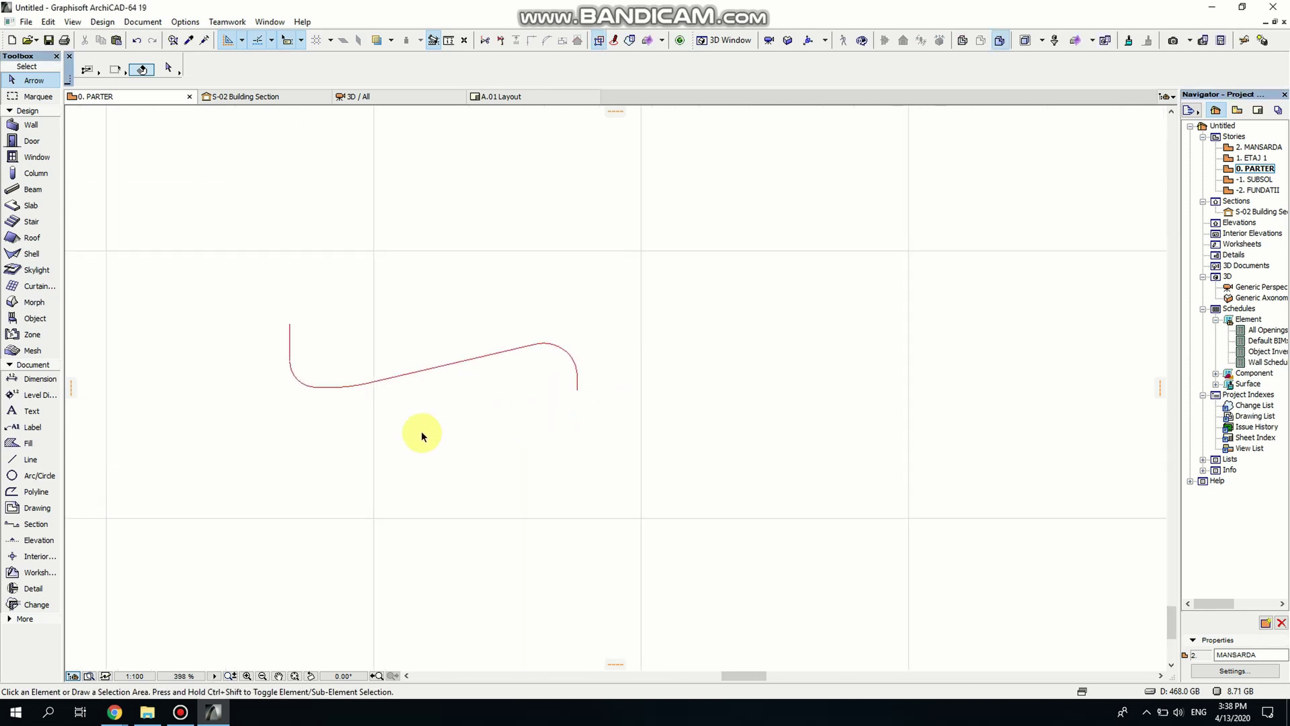
- Set the default beam to the complex profile "circllle" and override its surfaces with Metal - Iron
double_click(34, 191)
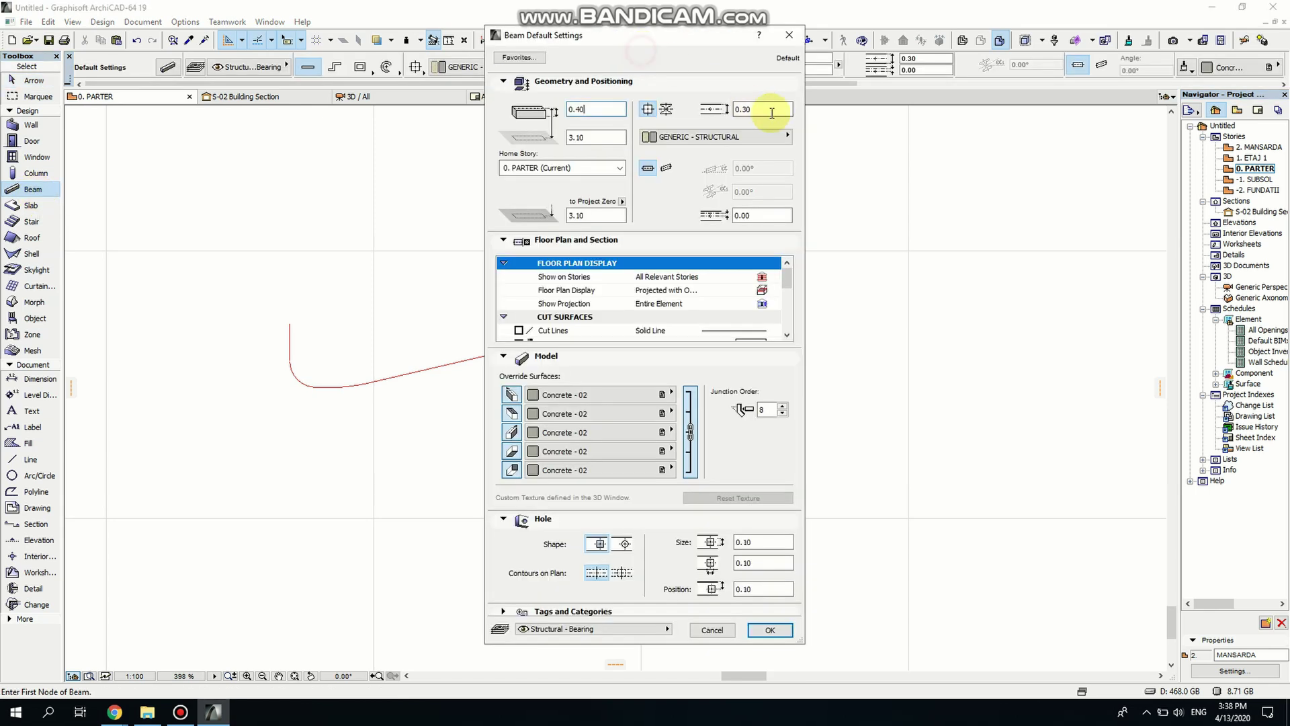
click(666, 110)
click(723, 136)
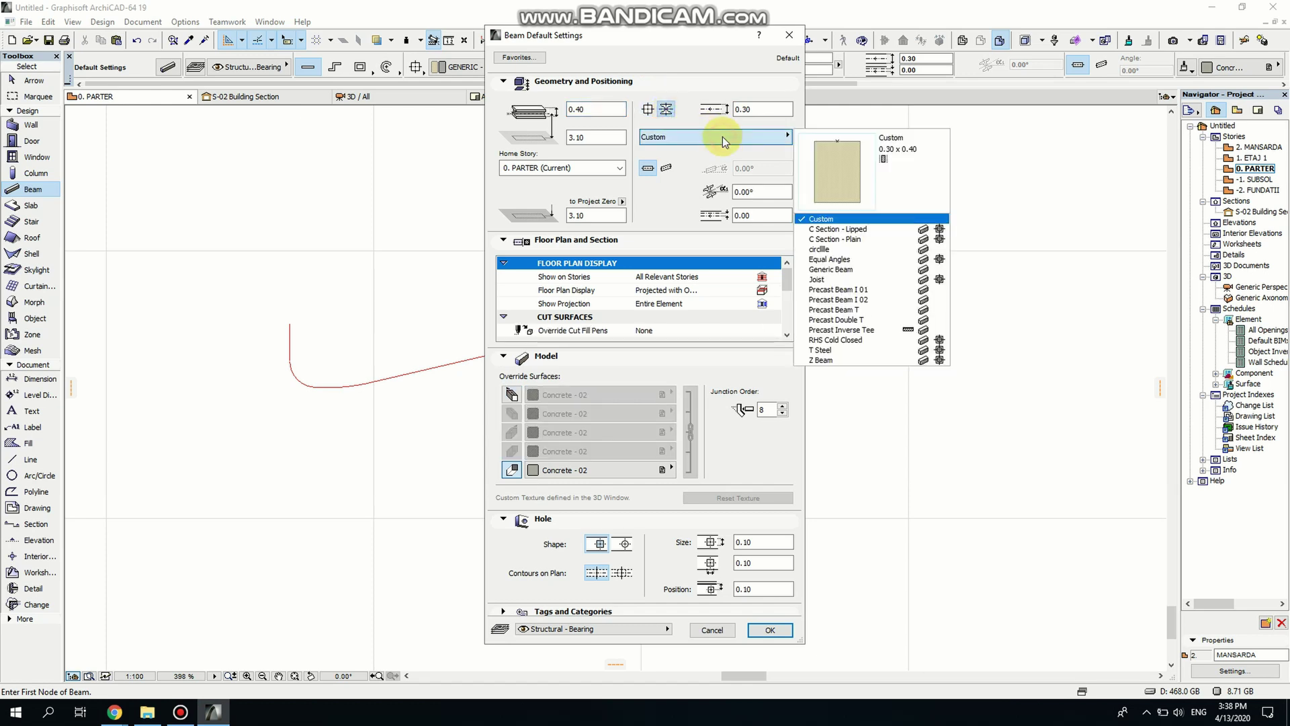
click(822, 249)
click(582, 472)
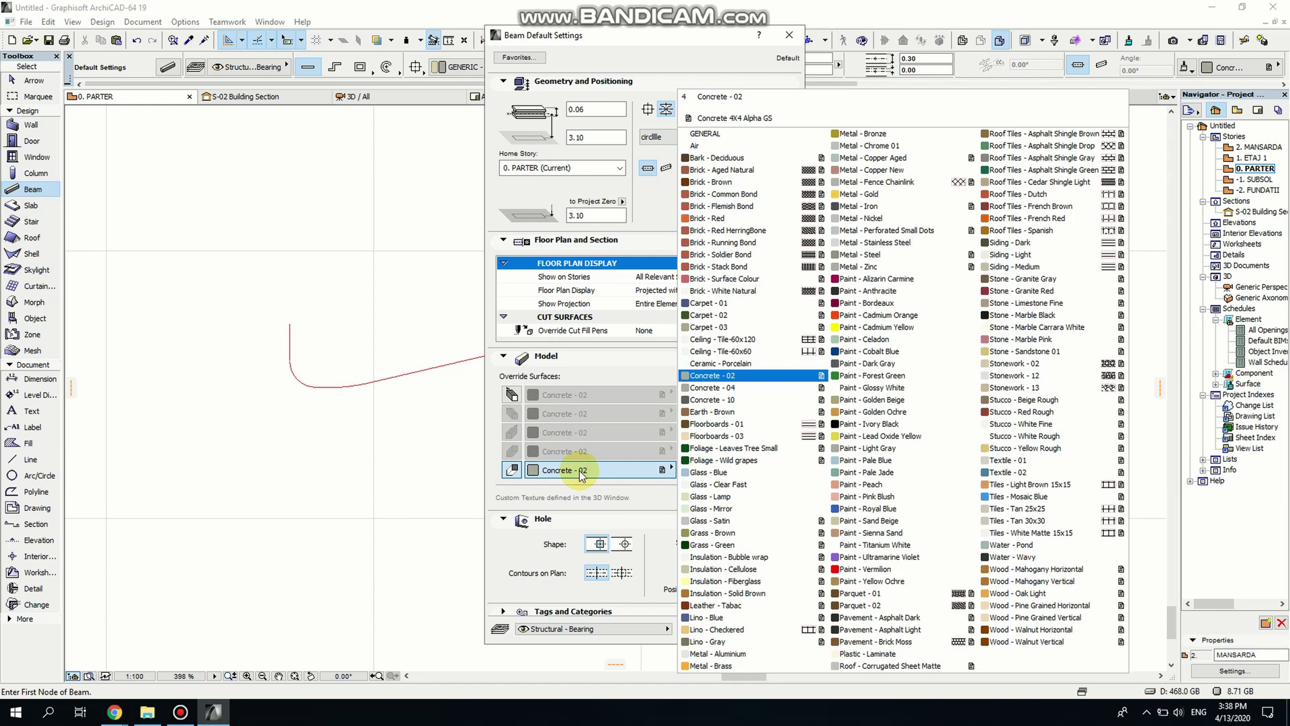
click(862, 206)
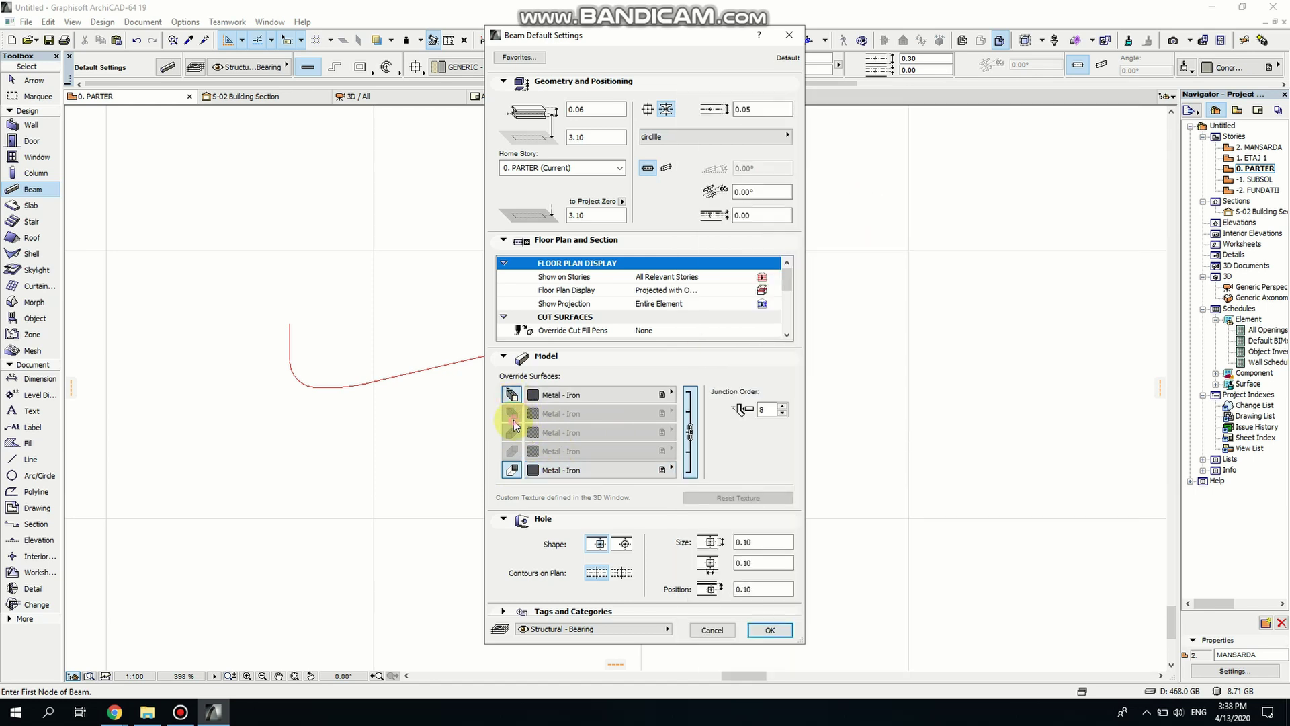
click(512, 394)
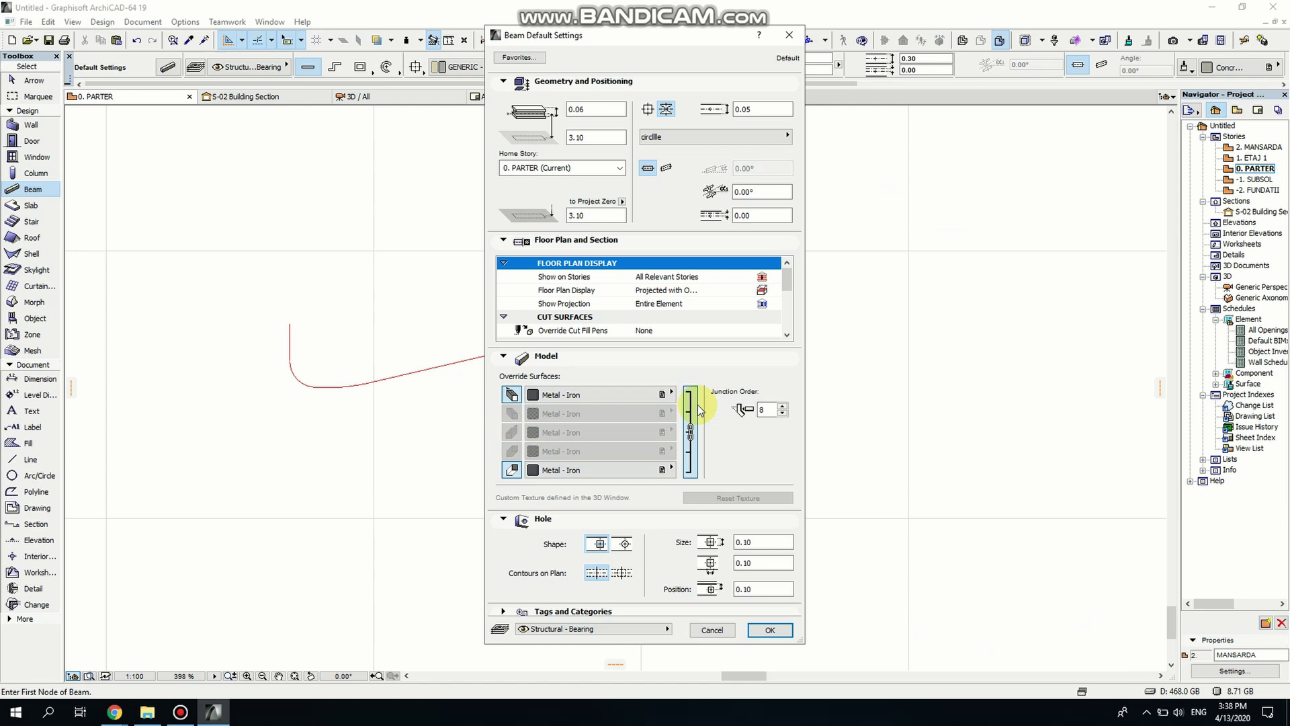
click(766, 631)
- Generate beams along the whole pasted arm path with the Magic Wand and accept their placement on unseen stories
click(259, 282)
click(686, 438)
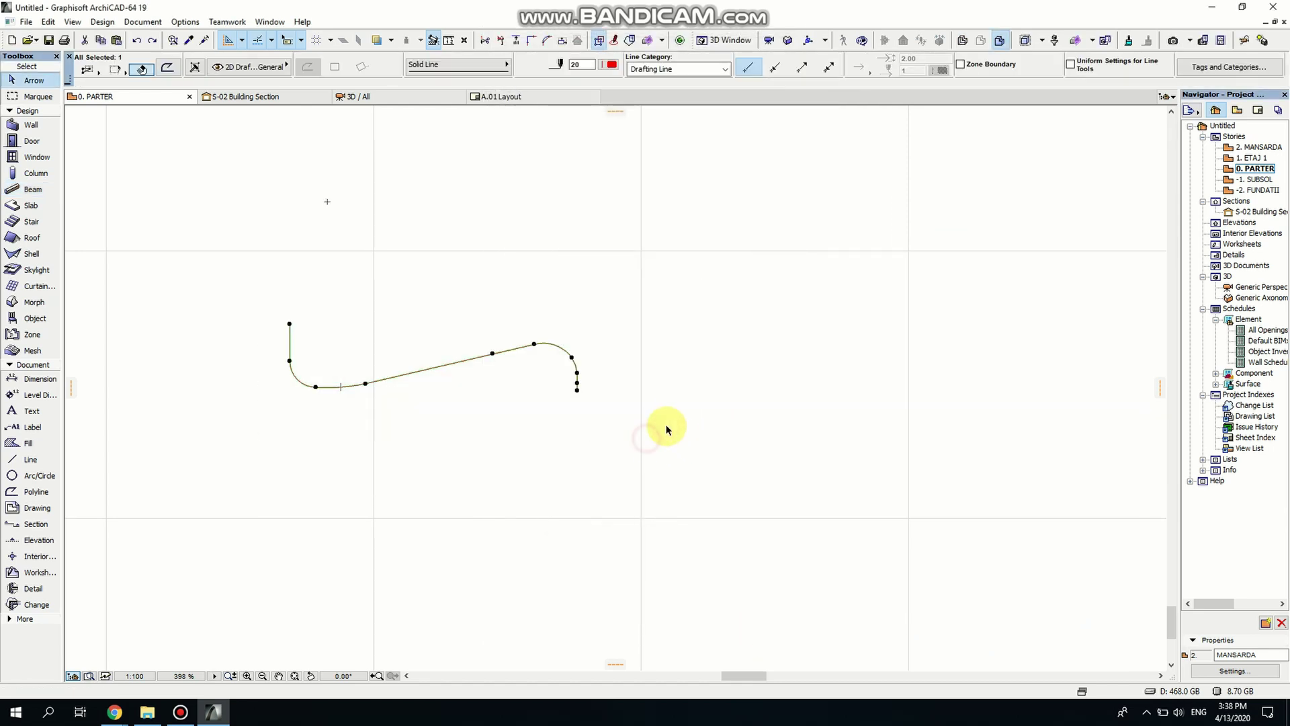
click(30, 190)
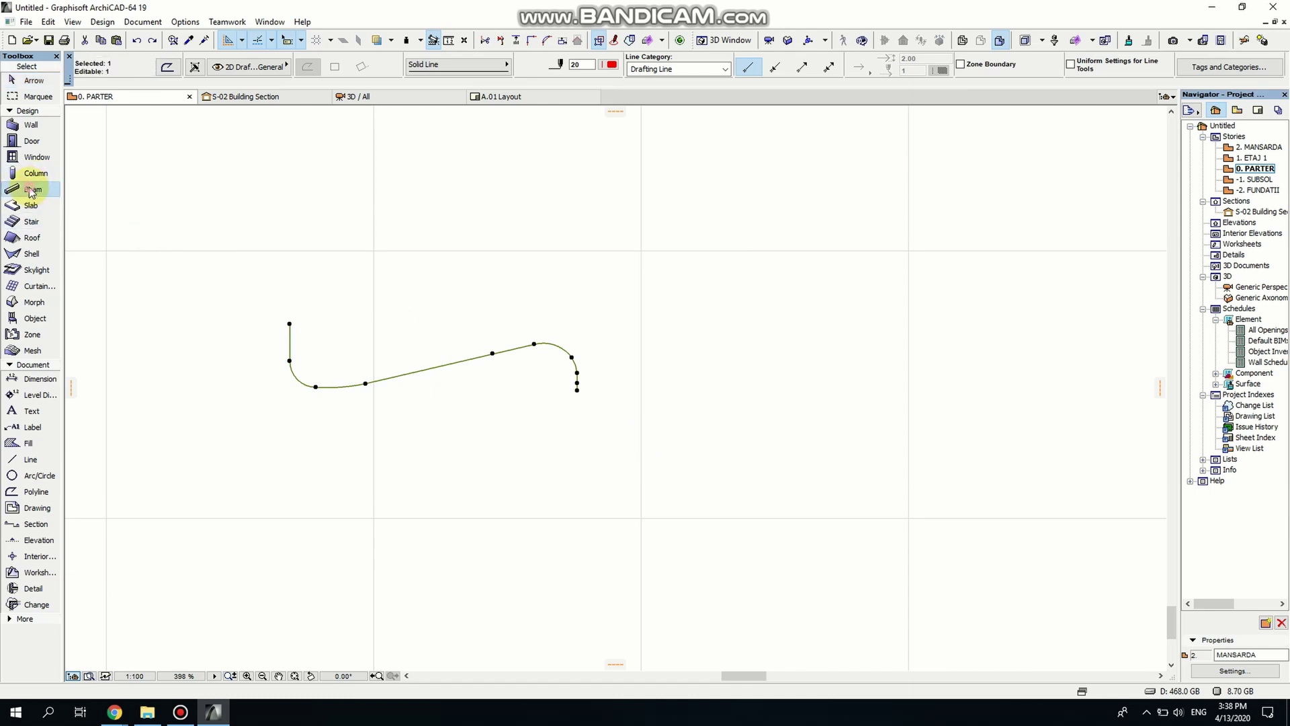
click(434, 367)
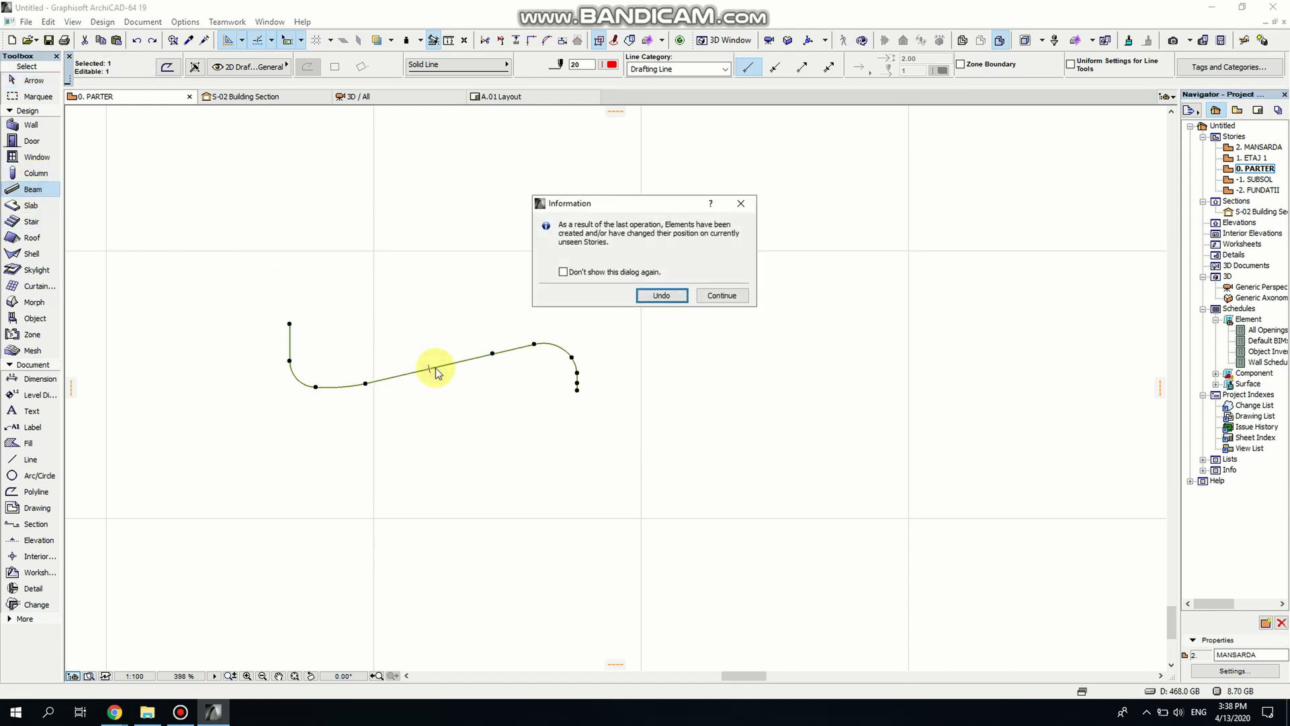
click(725, 296)
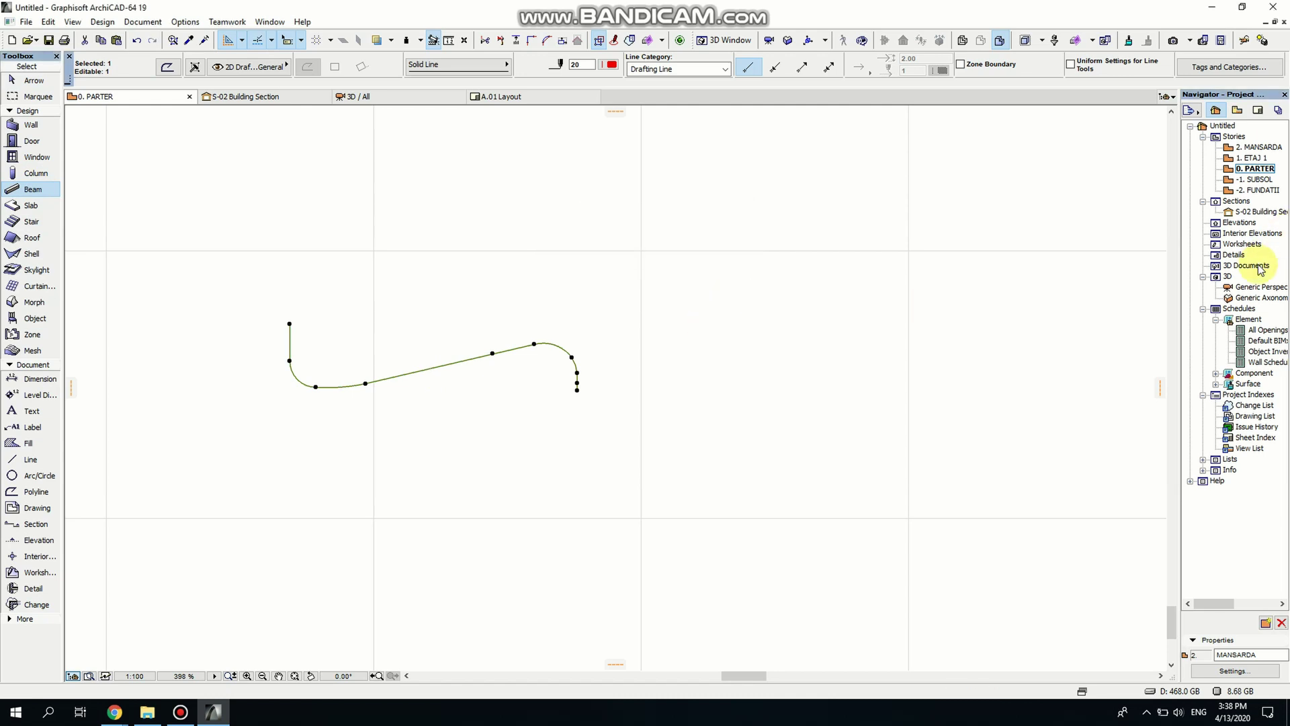
- Examine the shape and bends of the arm tube in the Generic Perspective 3D view
double_click(1261, 290)
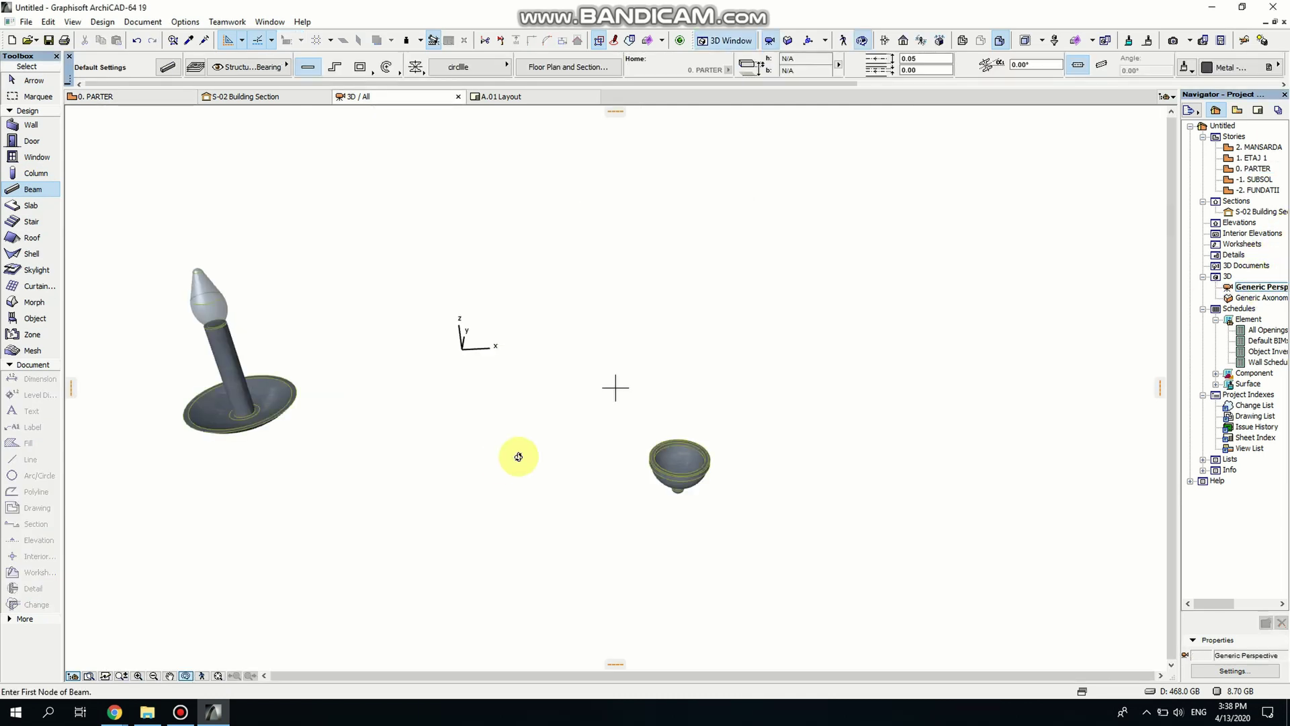
scroll(555, 457, down, 5)
shift+middle_drag(541, 622, 588, 565)
scroll(584, 521, up, 5)
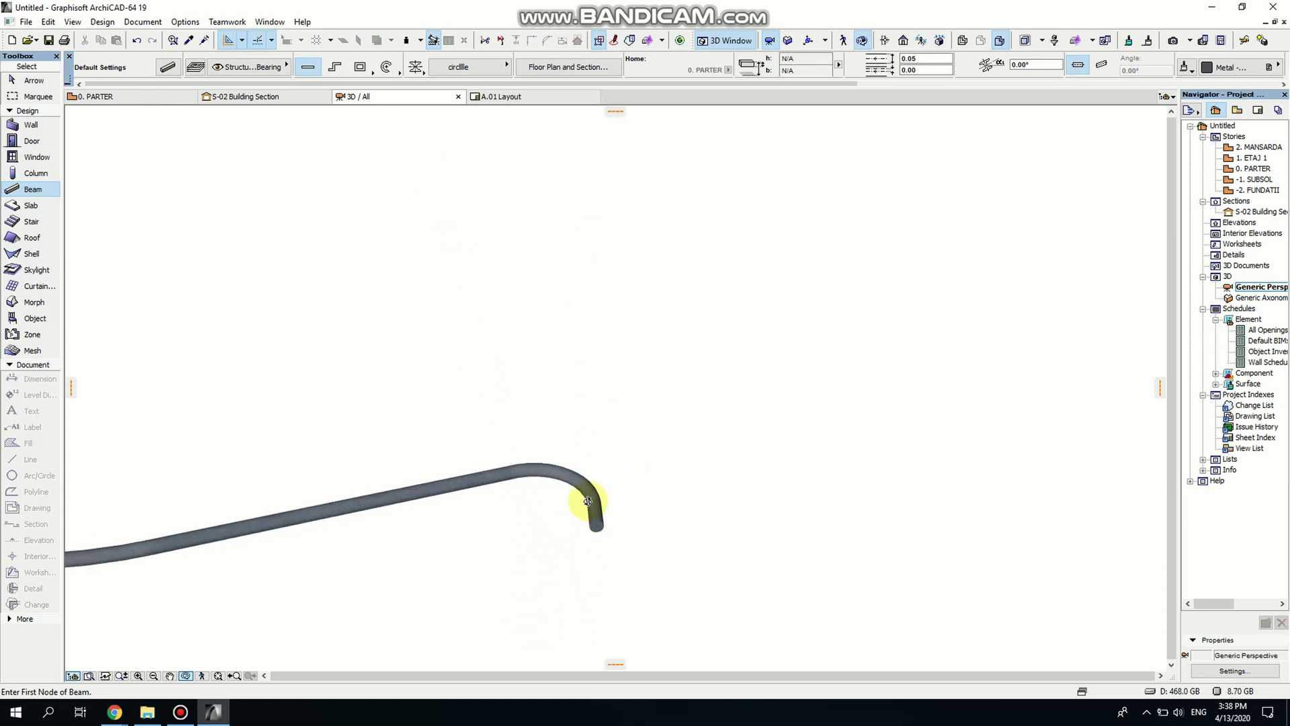
scroll(528, 525, down, 3)
middle_drag(528, 525, 585, 488)
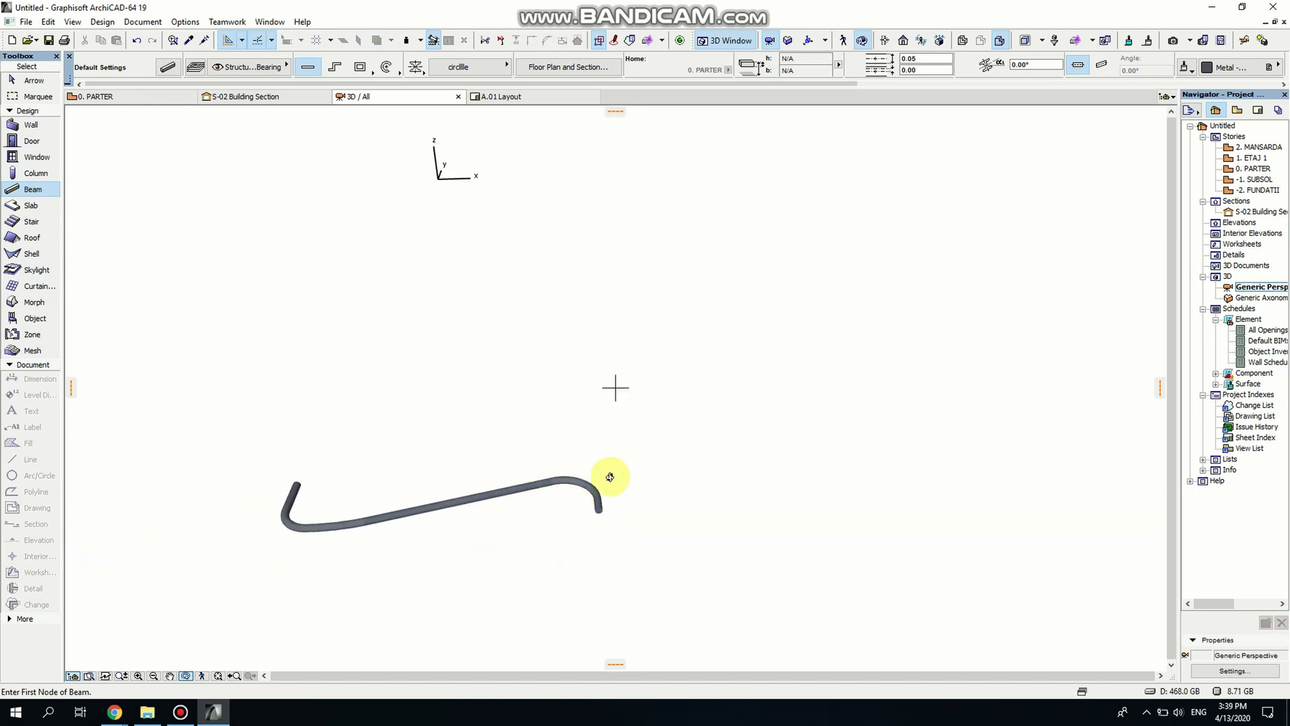
- On the 1. ETAJ 1 floor plan, move all the arm tube's beams together to the empty area beyond the S-02 section line
double_click(1259, 172)
scroll(647, 371, down, 5)
click(1259, 162)
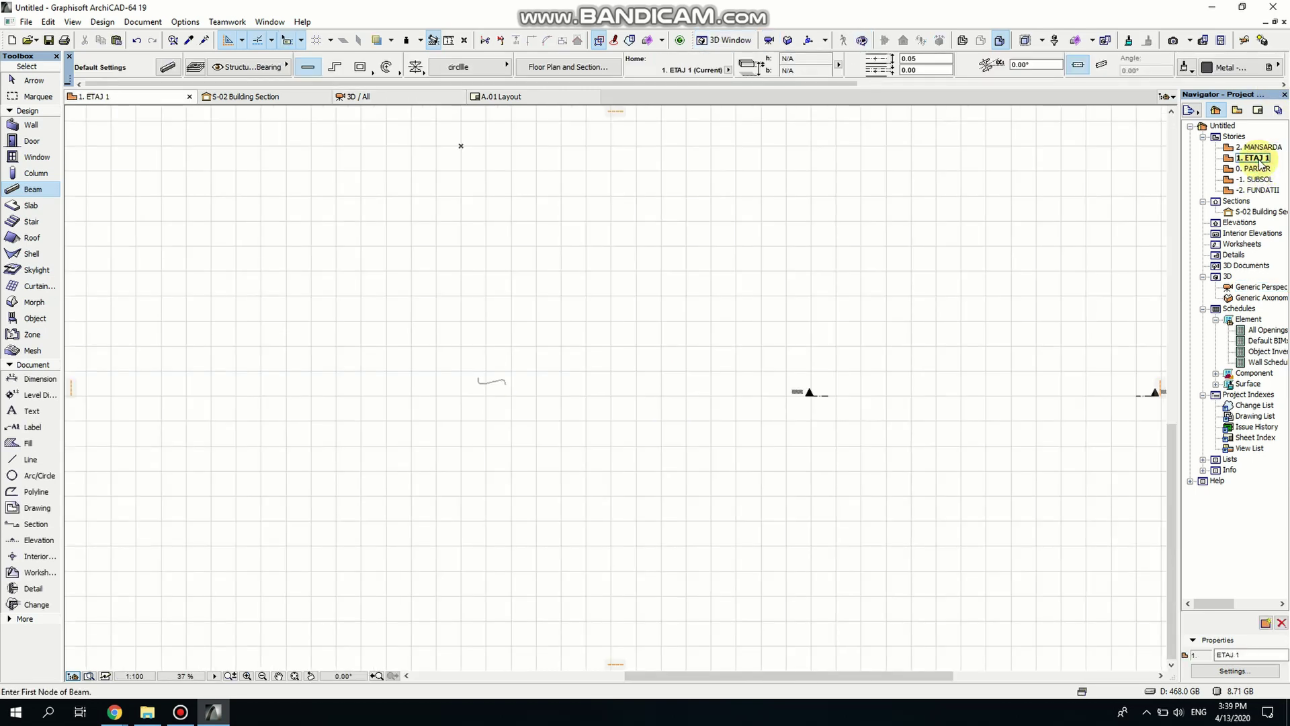
scroll(536, 423, up, 1)
scroll(412, 354, up, 4)
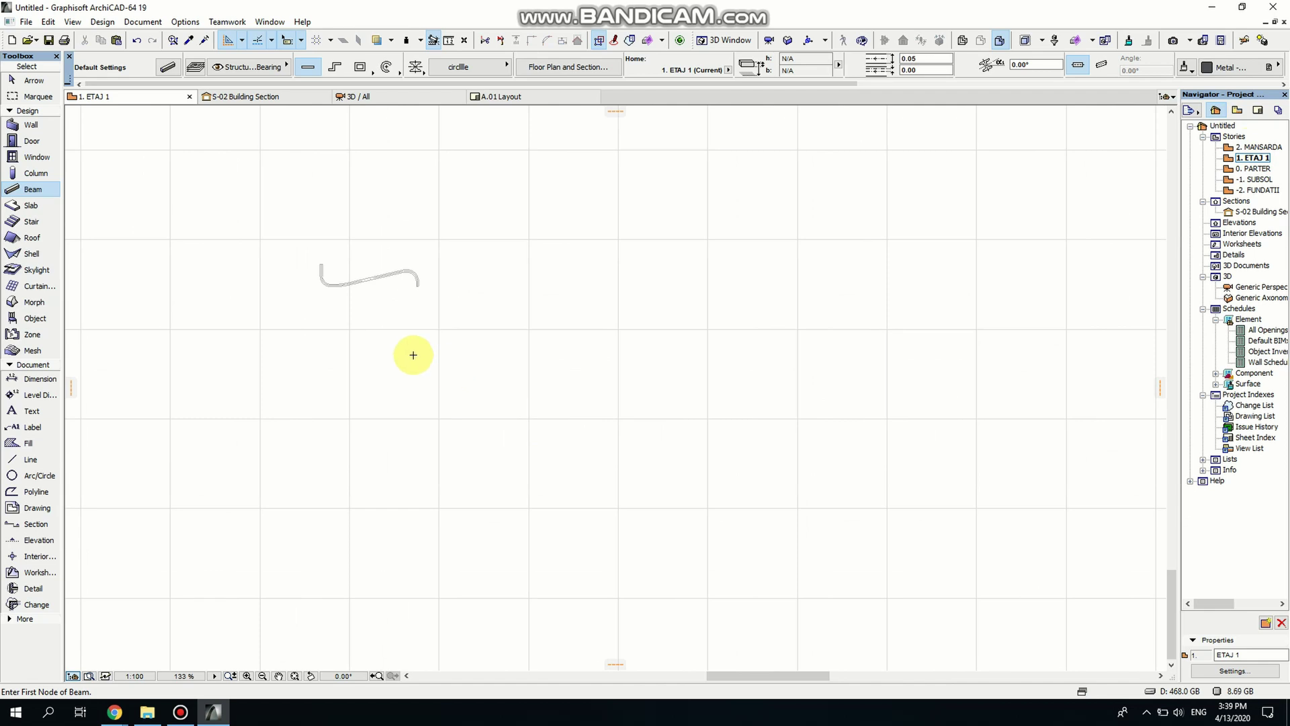
middle_drag(412, 354, 475, 388)
scroll(434, 335, up, 4)
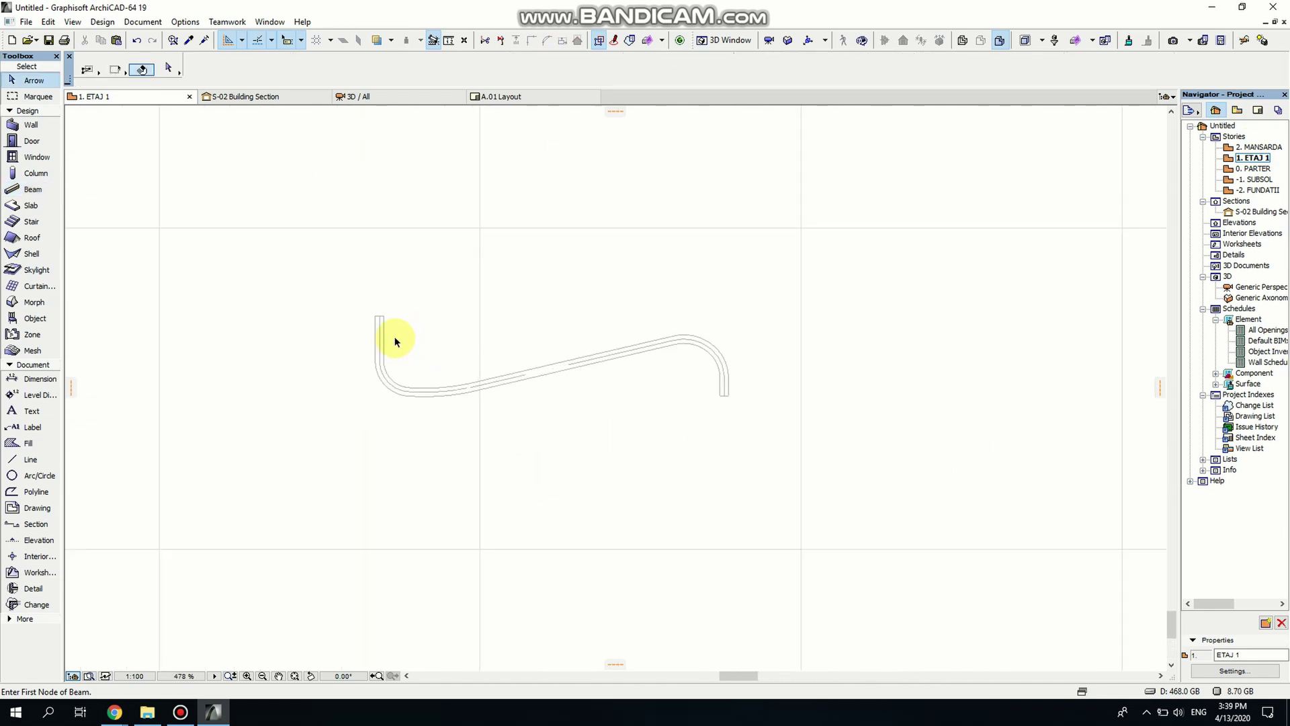
shift+click(347, 298)
shift+click(755, 409)
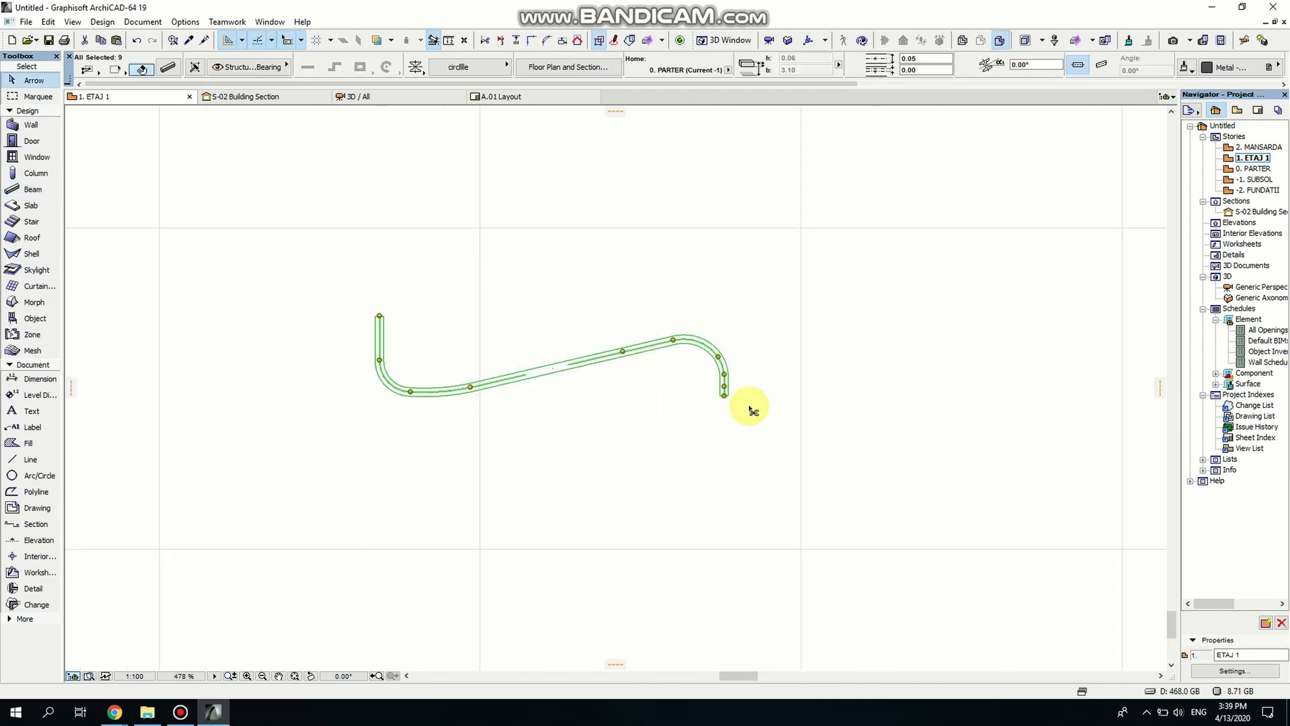
key(ctrl+d)
click(411, 392)
scroll(553, 443, down, 7)
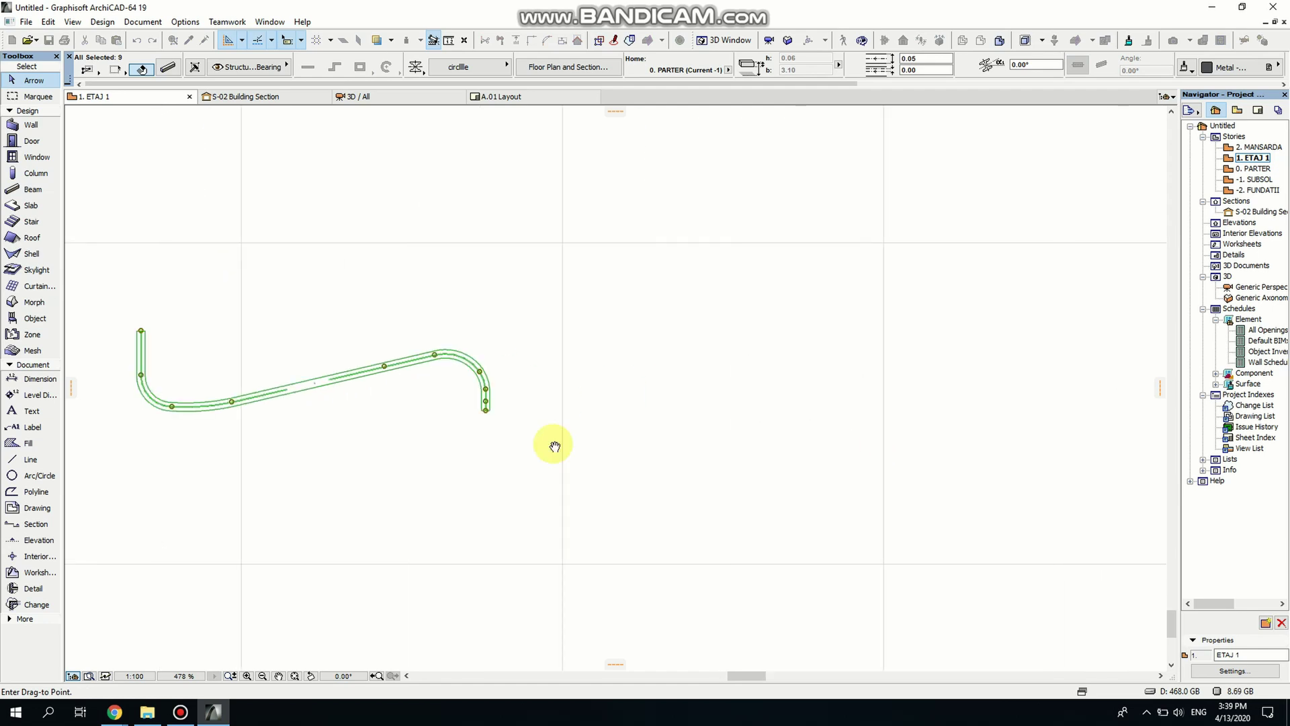
middle_drag(440, 424, 125, 463)
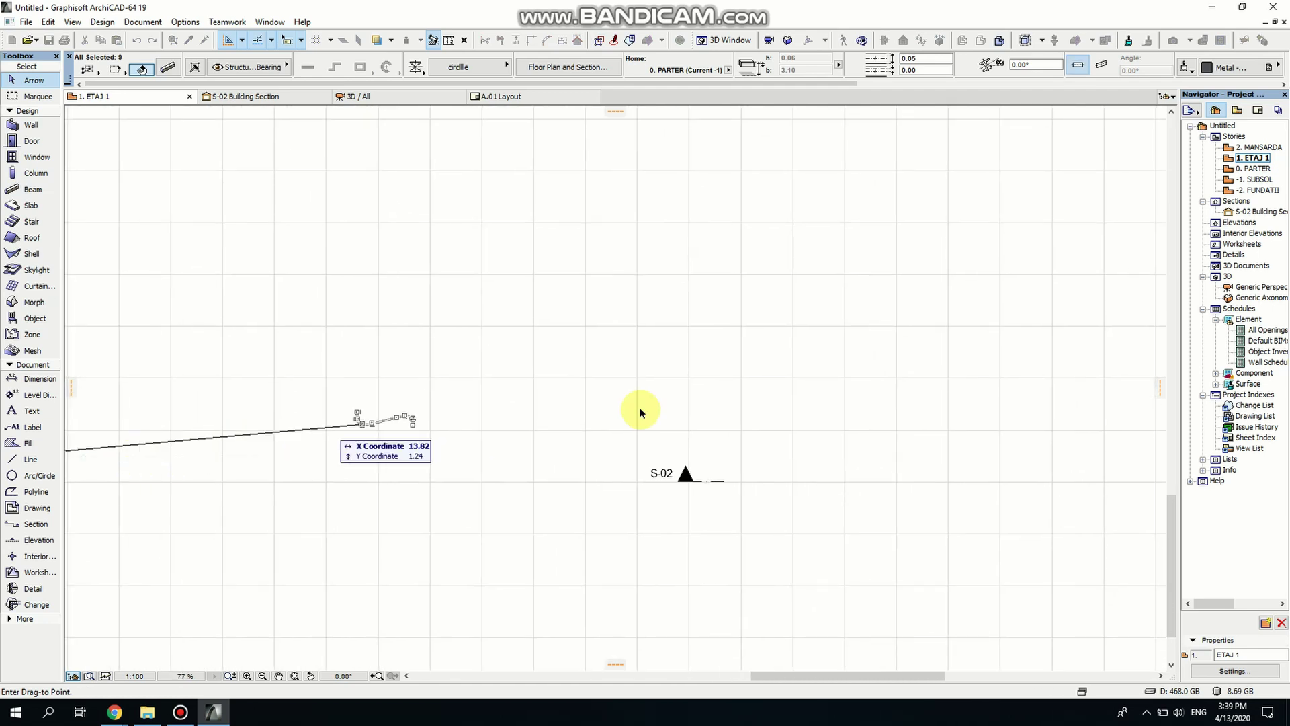
scroll(762, 452, up, 4)
middle_drag(765, 455, 519, 458)
- Convert all the beams of the arm tube to morphs and accept the deletion of the originals
click(692, 342)
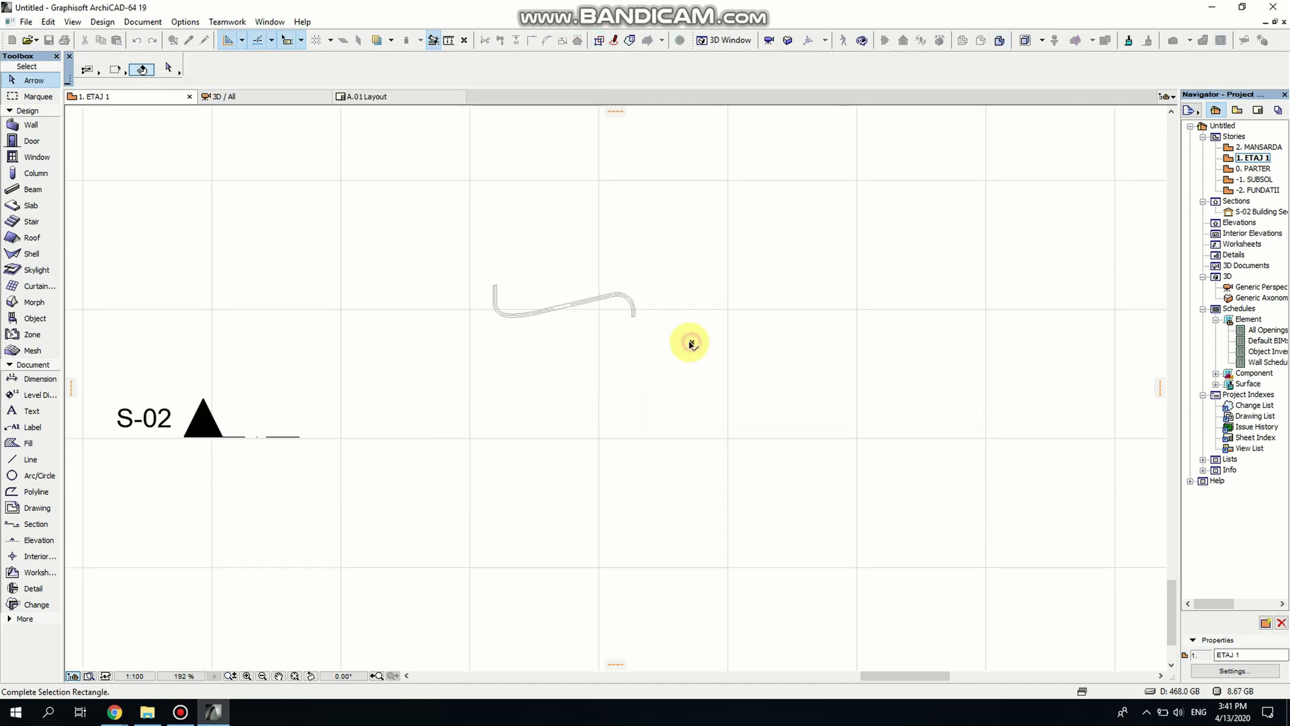
click(473, 271)
right_click(565, 259)
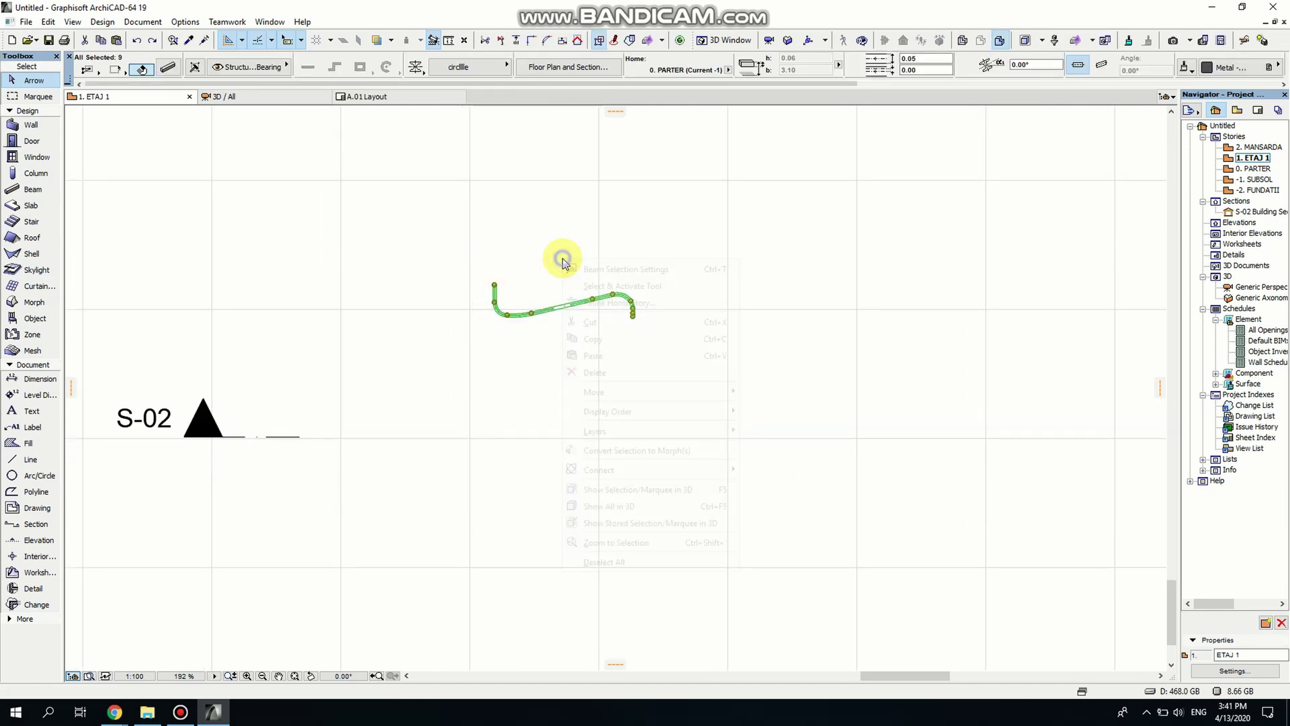
click(682, 453)
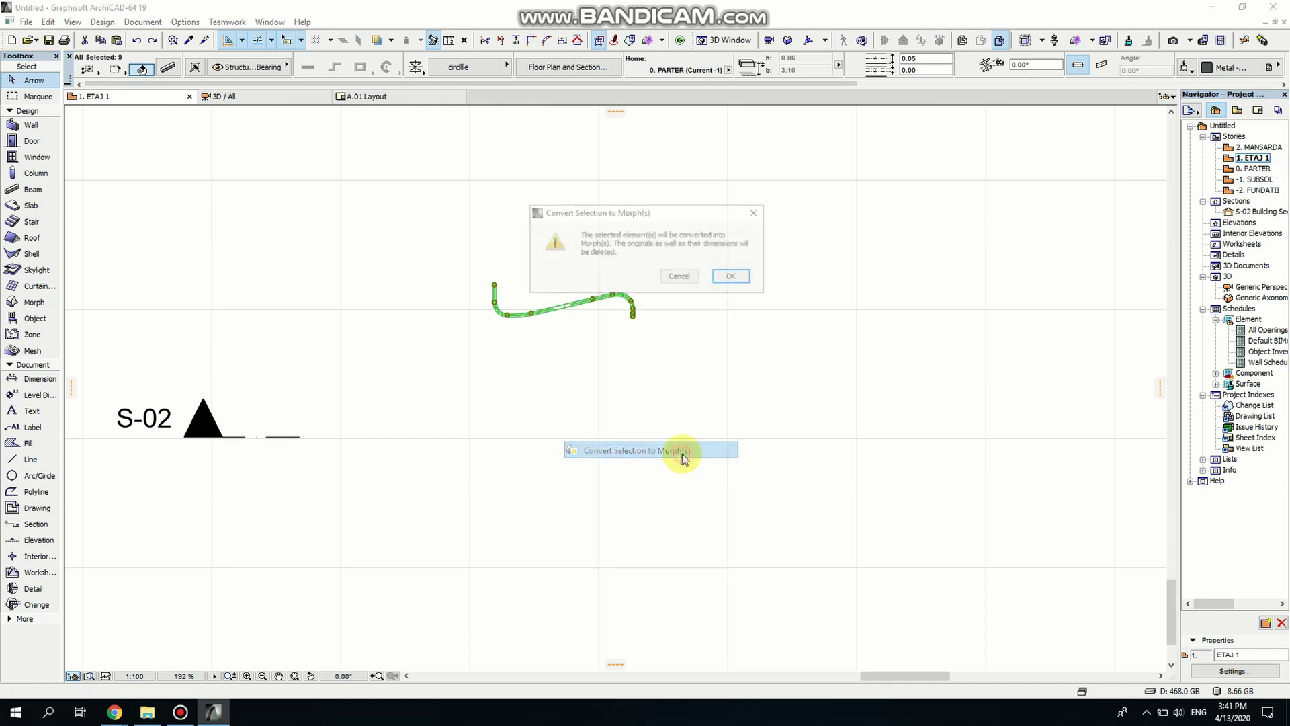
click(736, 278)
click(606, 324)
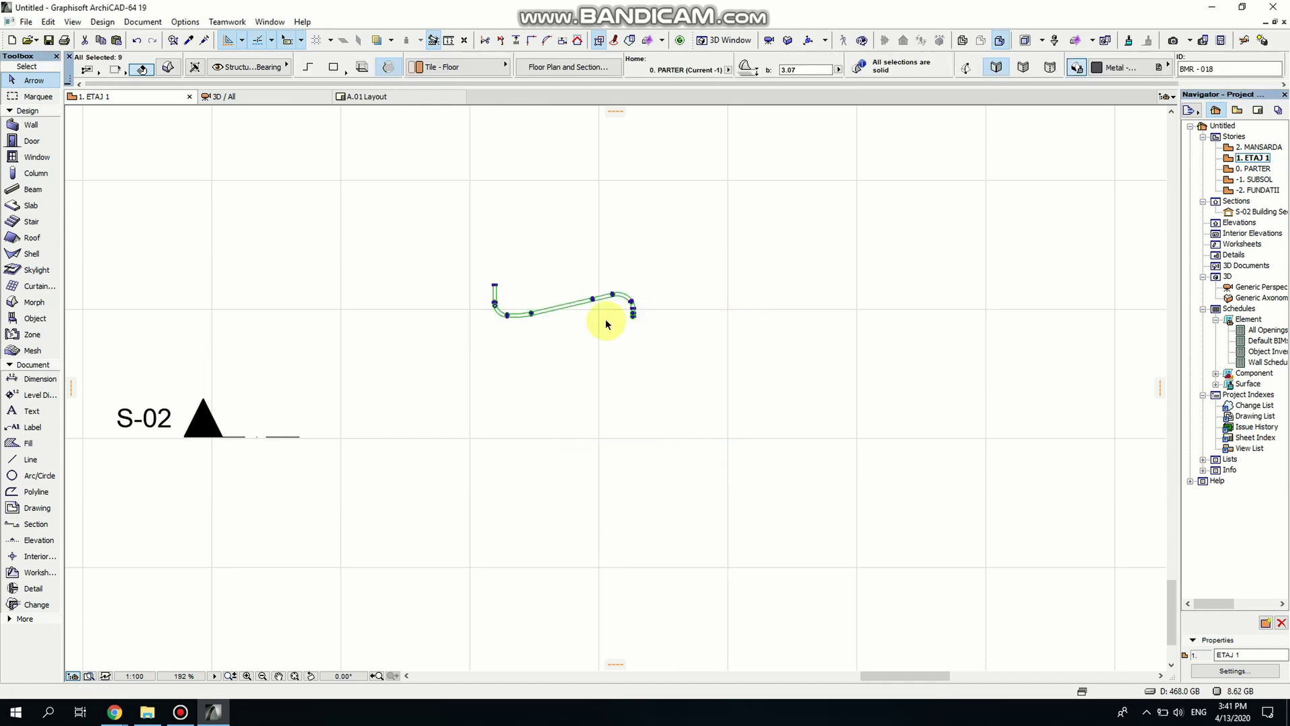
- Merge the arm's morph segments into a single morph with a Boolean Union
scroll(585, 307, up, 4)
right_click(584, 262)
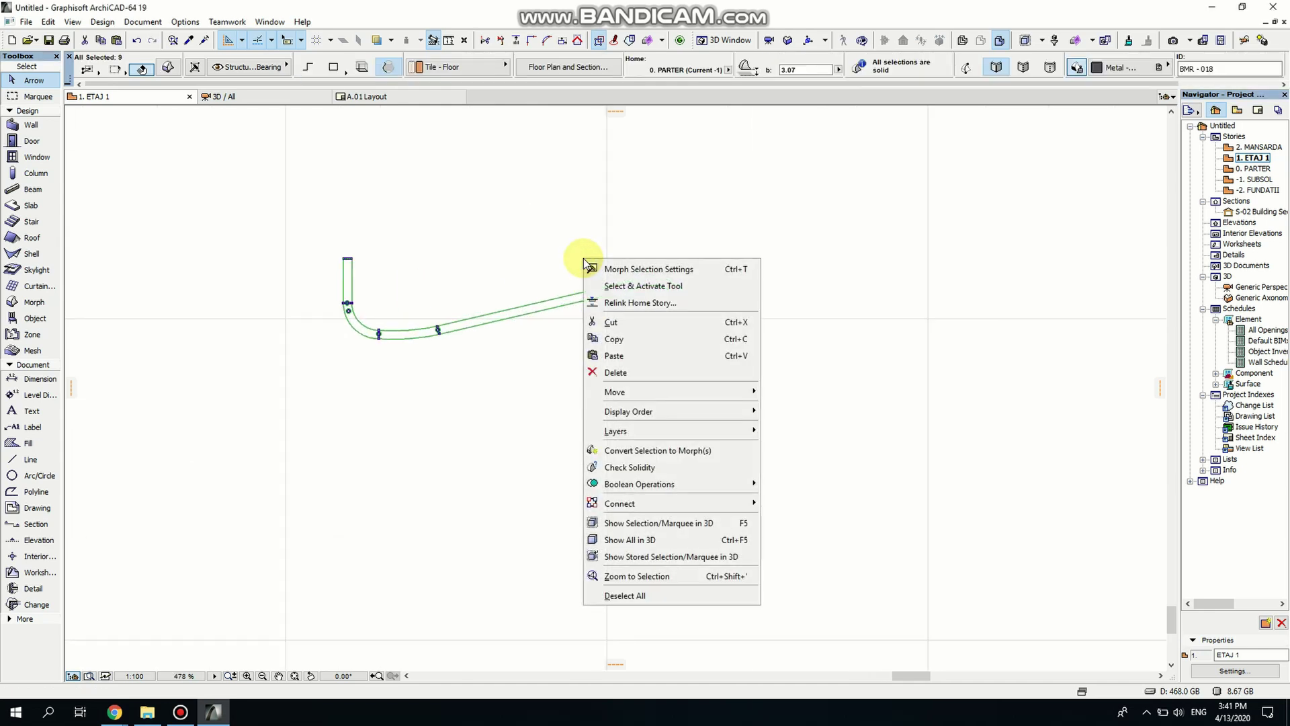
mouse_move(665, 484)
click(790, 485)
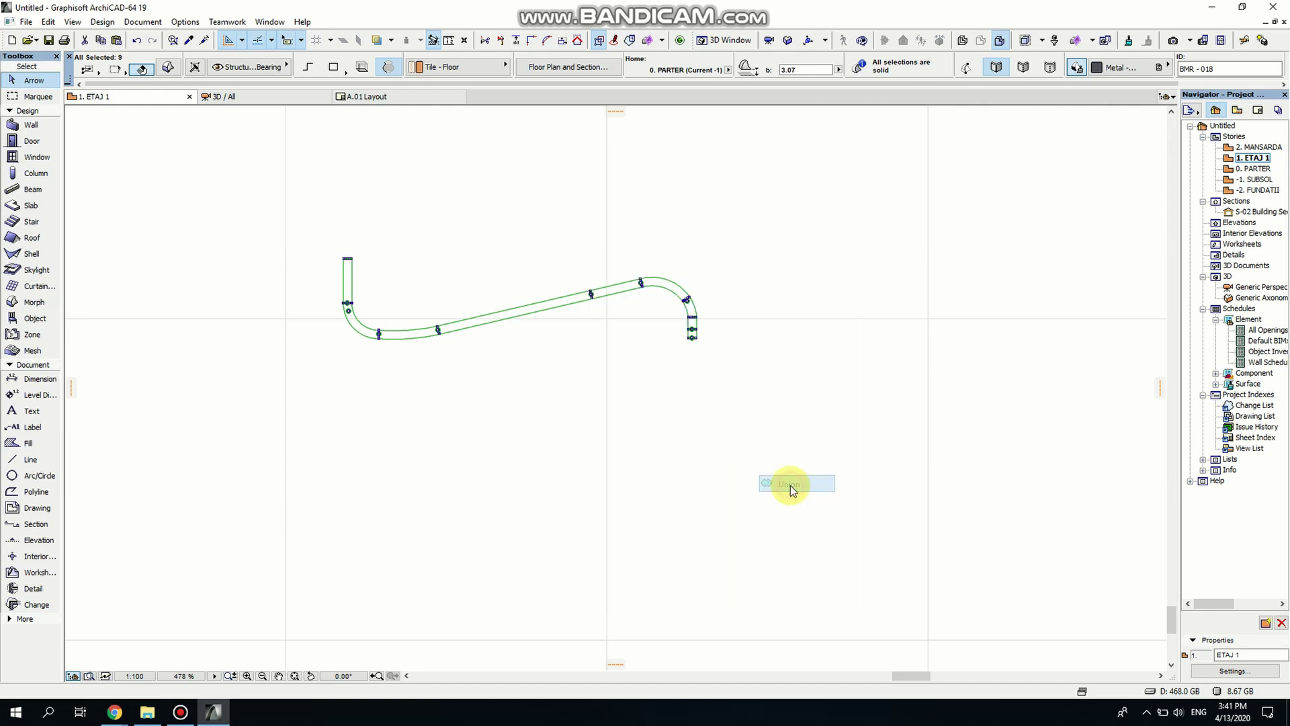
click(750, 445)
click(591, 295)
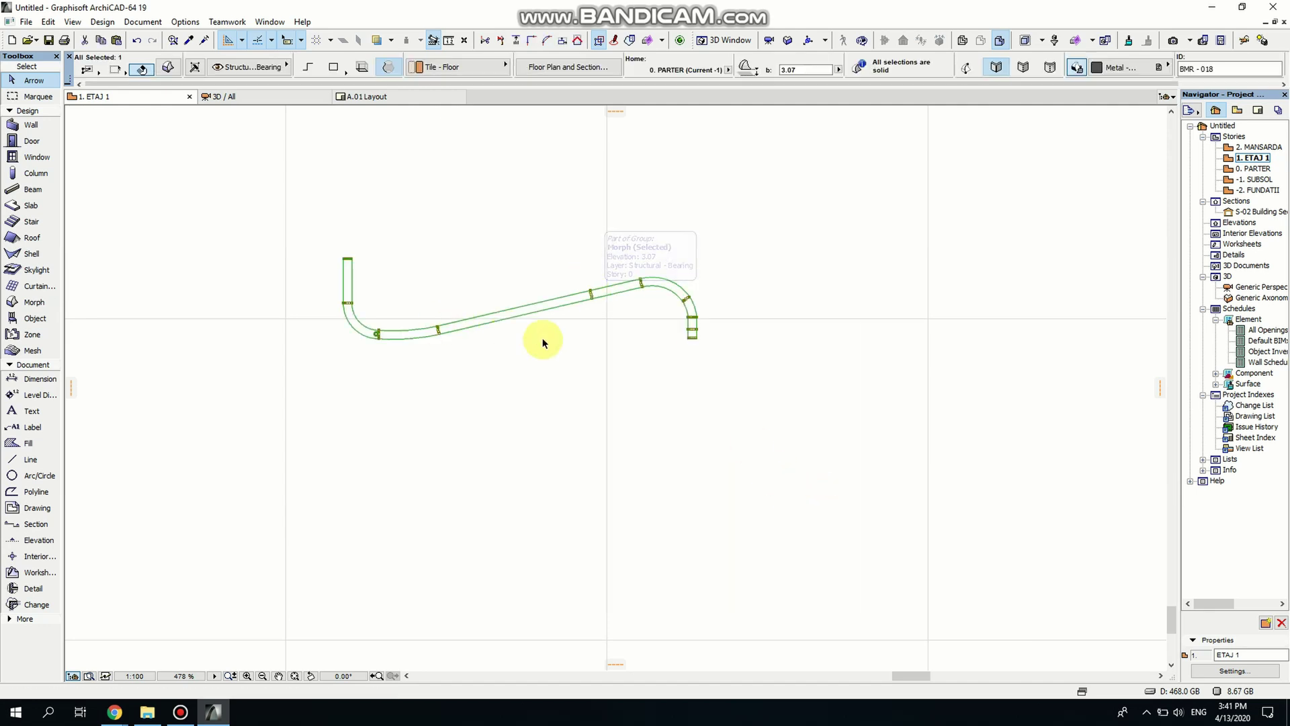
- Place a vertical section line beside the straight-ended side of the arm, looking toward the arm
scroll(544, 333, down, 7)
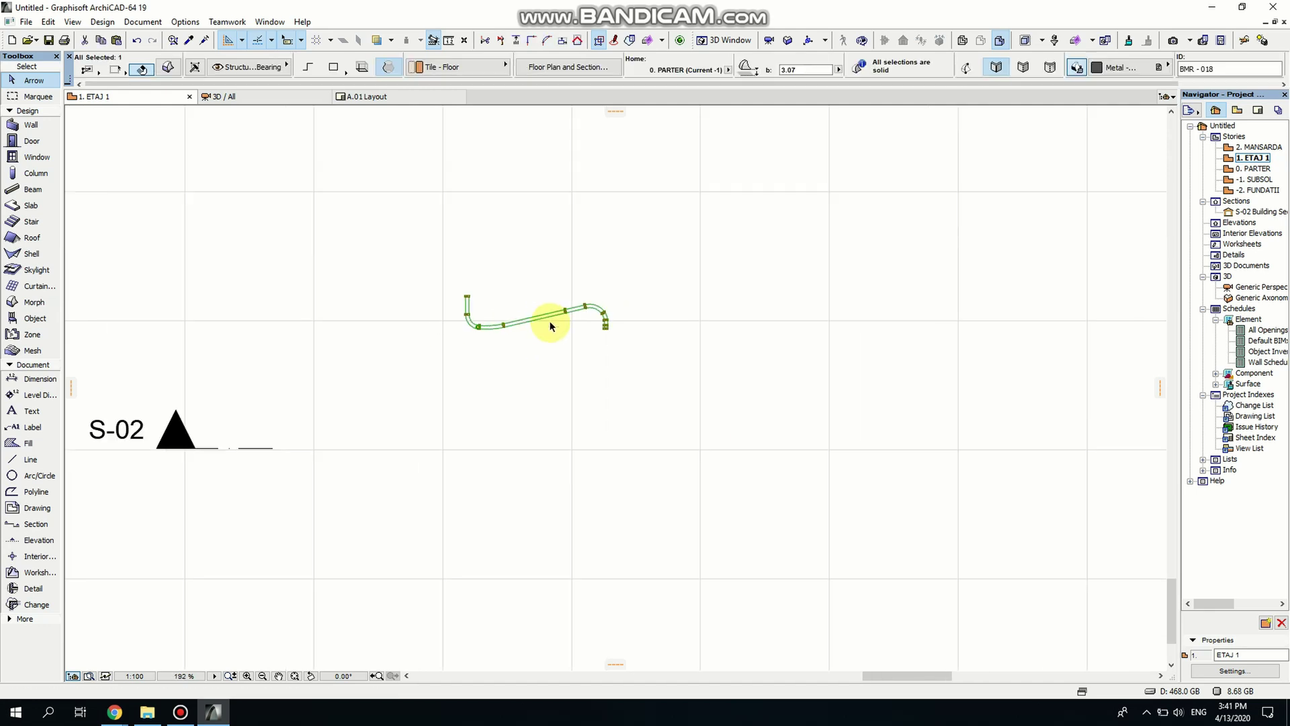
click(426, 456)
alt+click(364, 425)
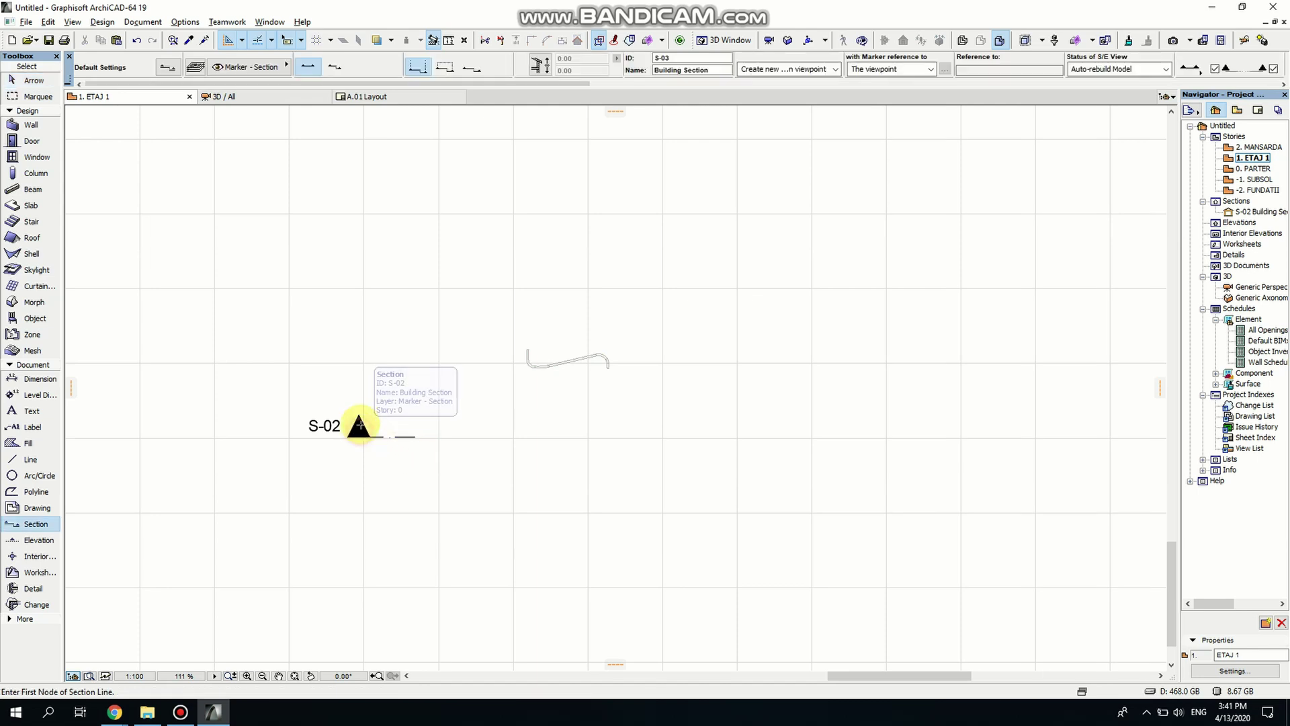
click(373, 401)
click(373, 285)
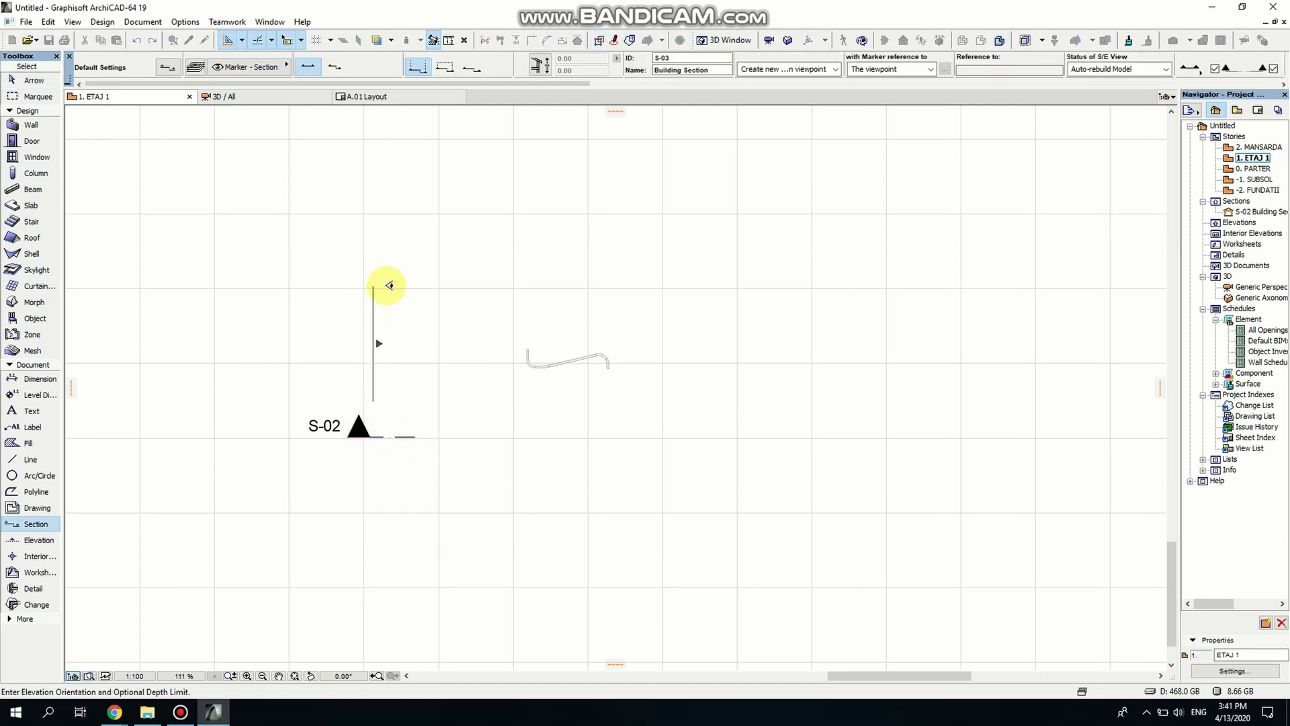
click(392, 285)
key(Escape)
- Open the S-03 section and rotate the arm morph a quarter turn clockwise about its lower end corner so it stands upright
click(382, 284)
right_click(382, 285)
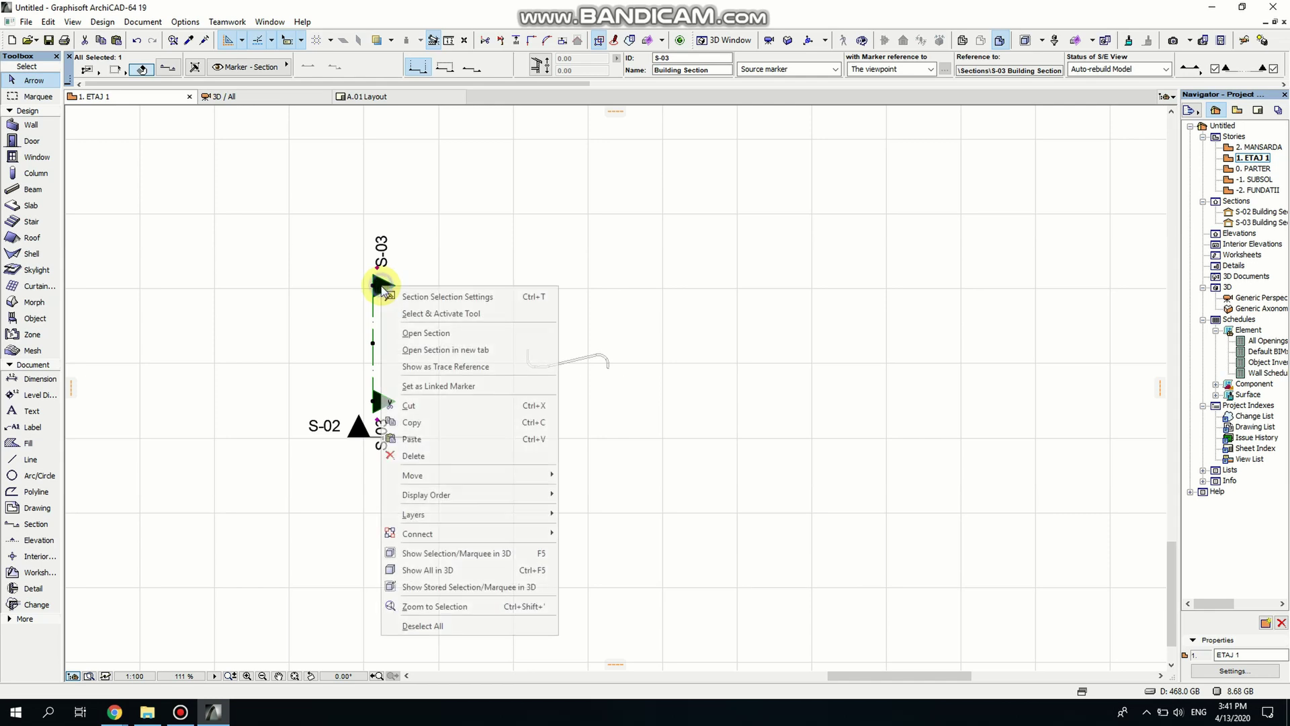
click(430, 331)
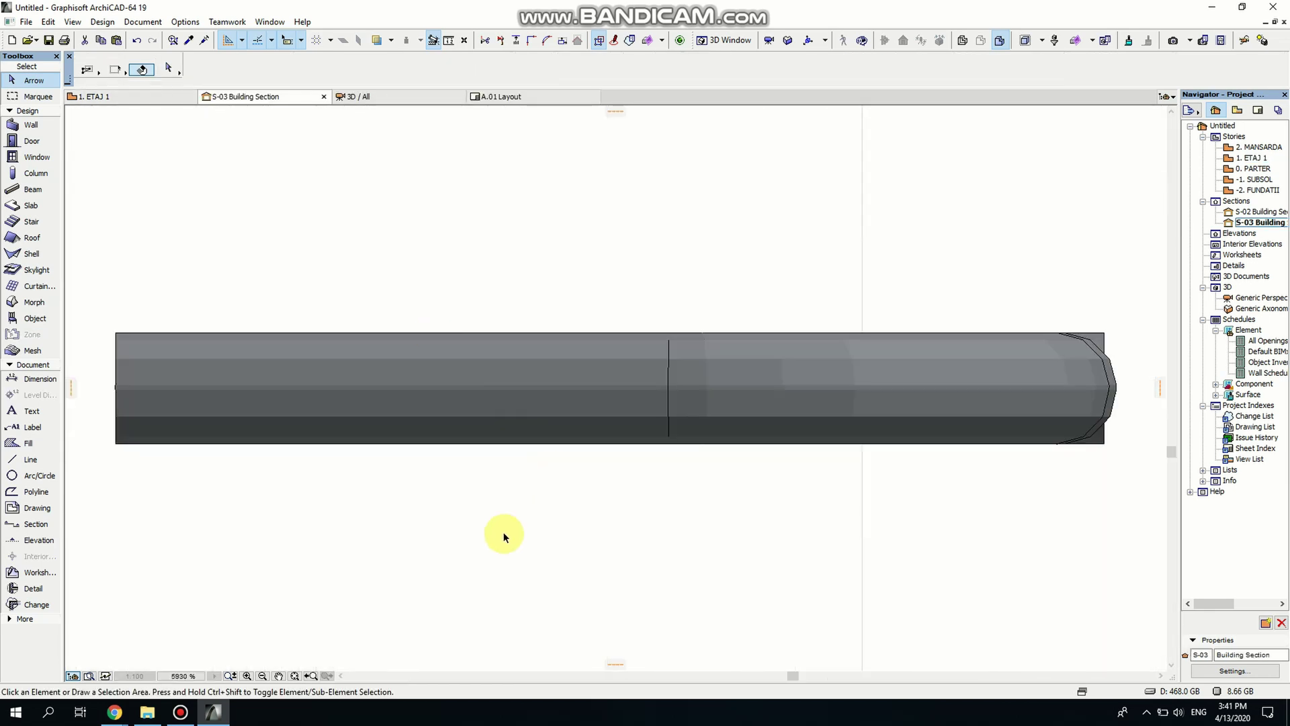
click(850, 416)
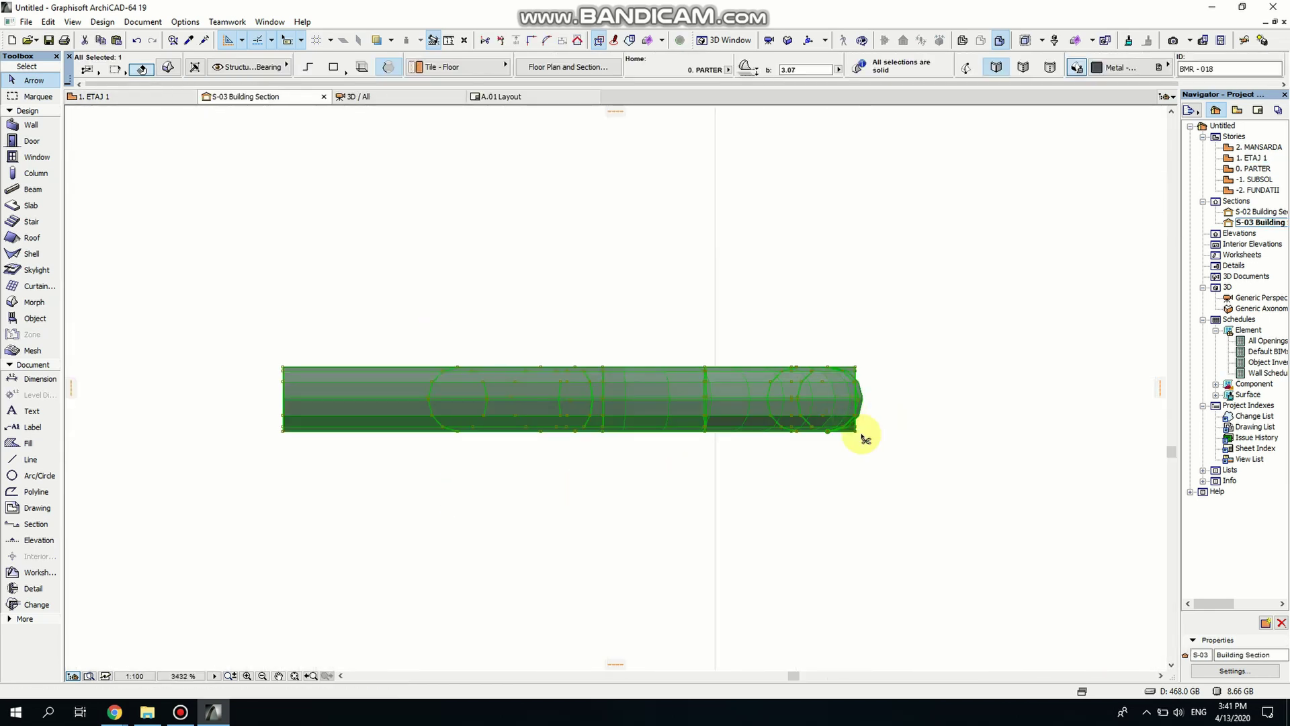
key(ctrl+e)
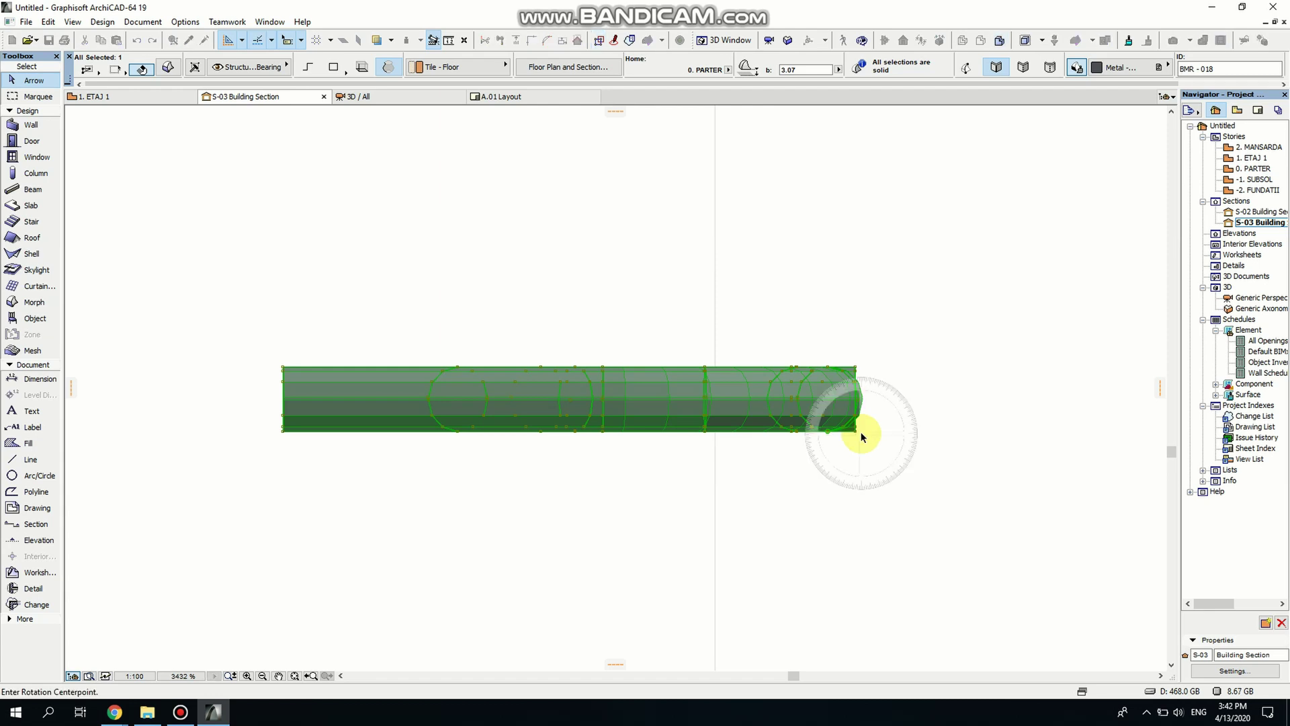
click(855, 431)
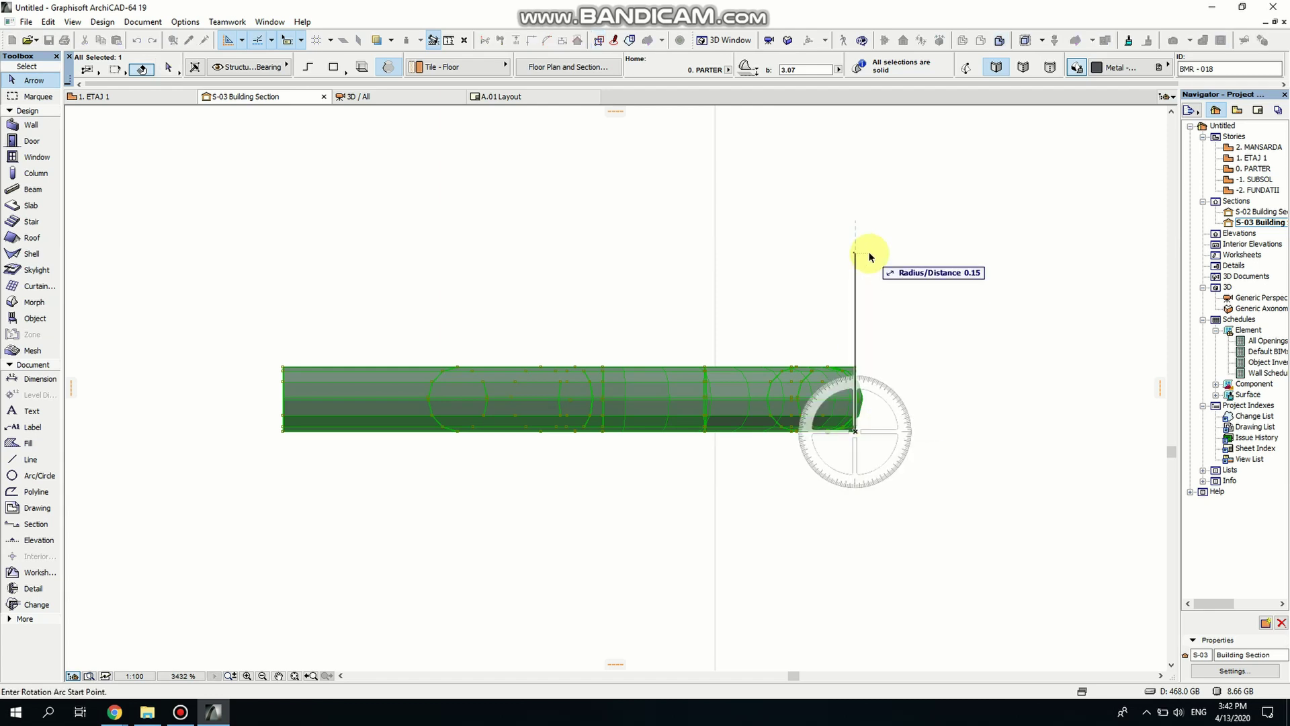
click(855, 244)
click(1024, 430)
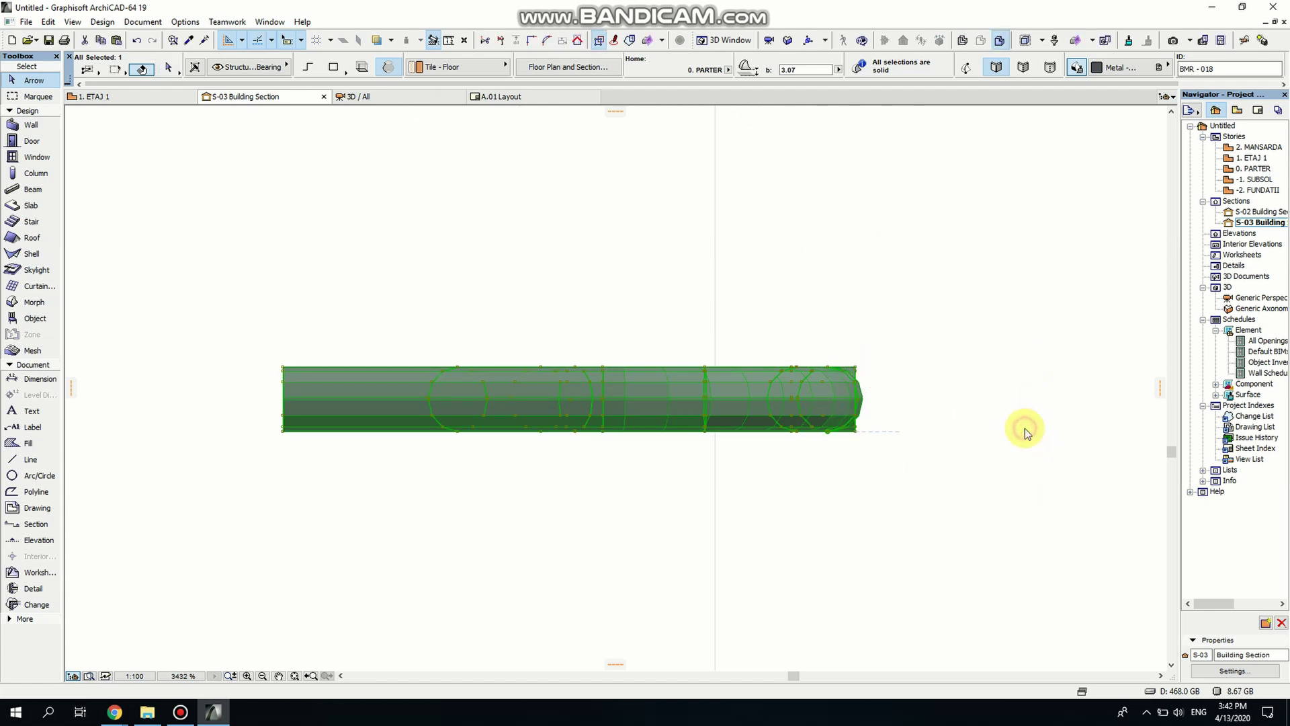
middle_drag(925, 434, 538, 548)
scroll(672, 512, down, 5)
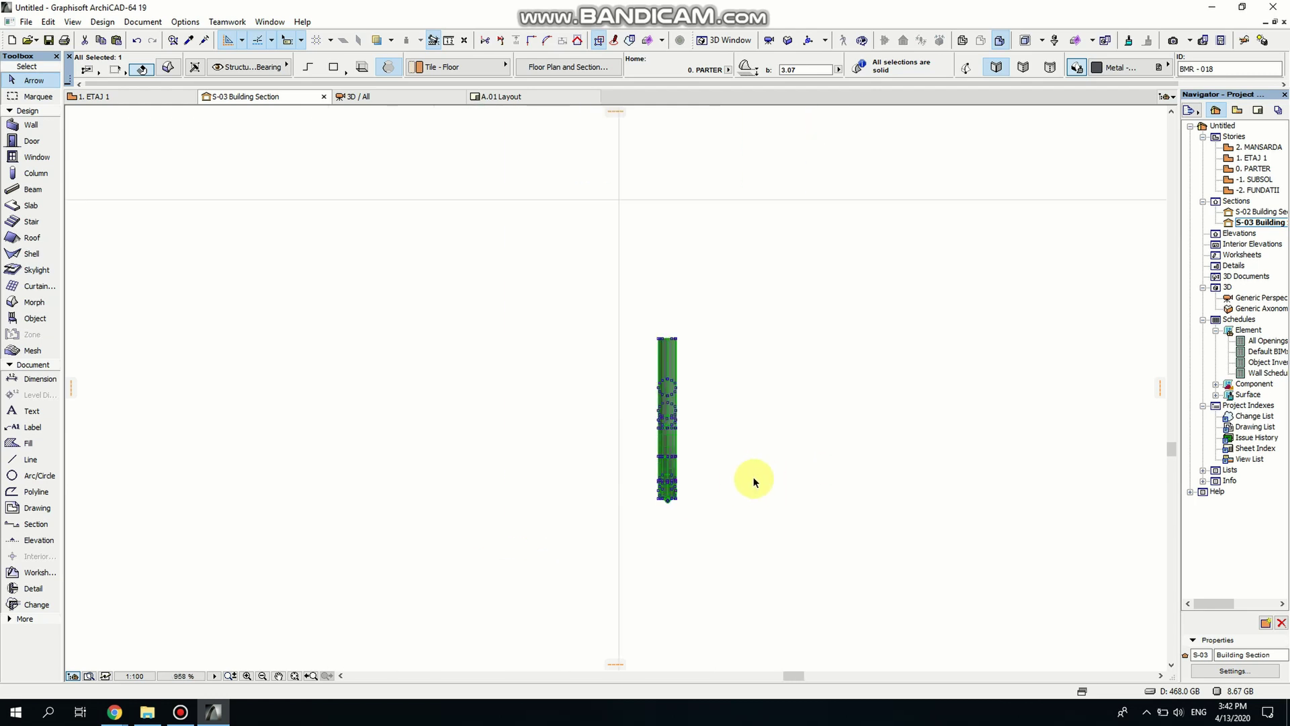
click(754, 478)
- Check the upright arm alongside the candle and the bowl in the Generic Perspective 3D view
double_click(1268, 299)
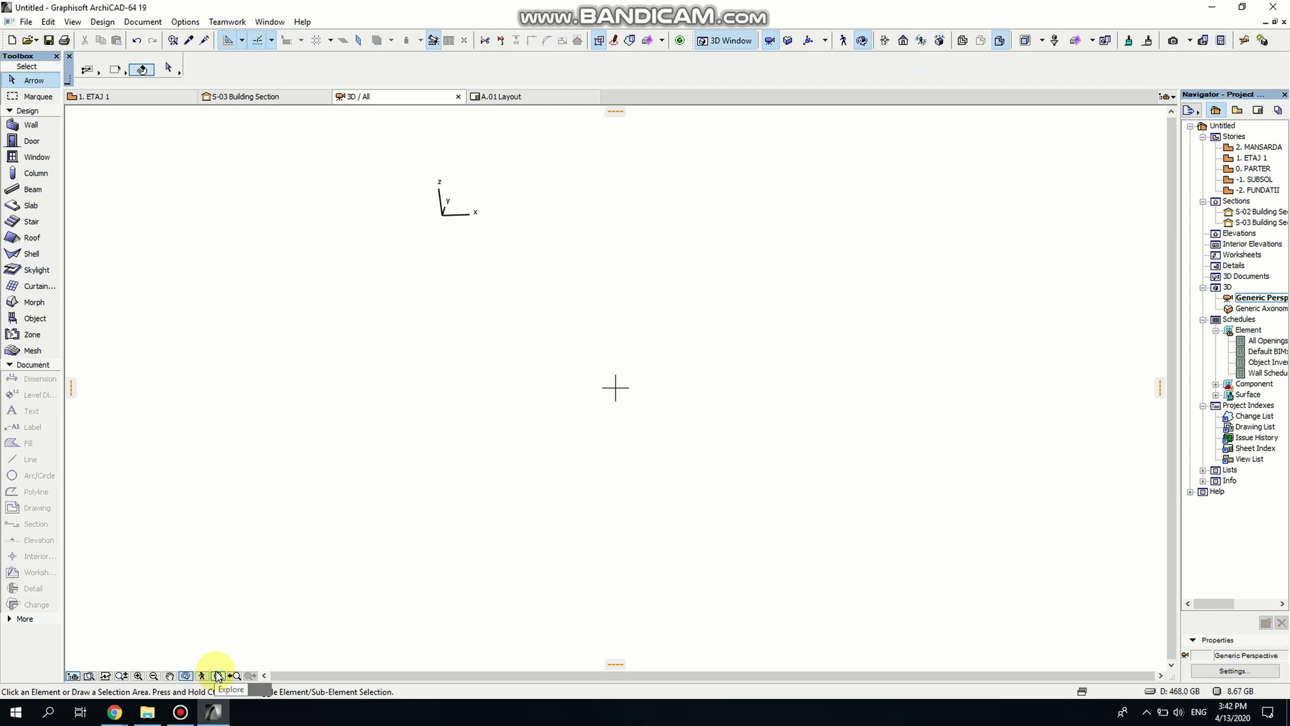
click(218, 675)
drag(684, 448, 697, 423)
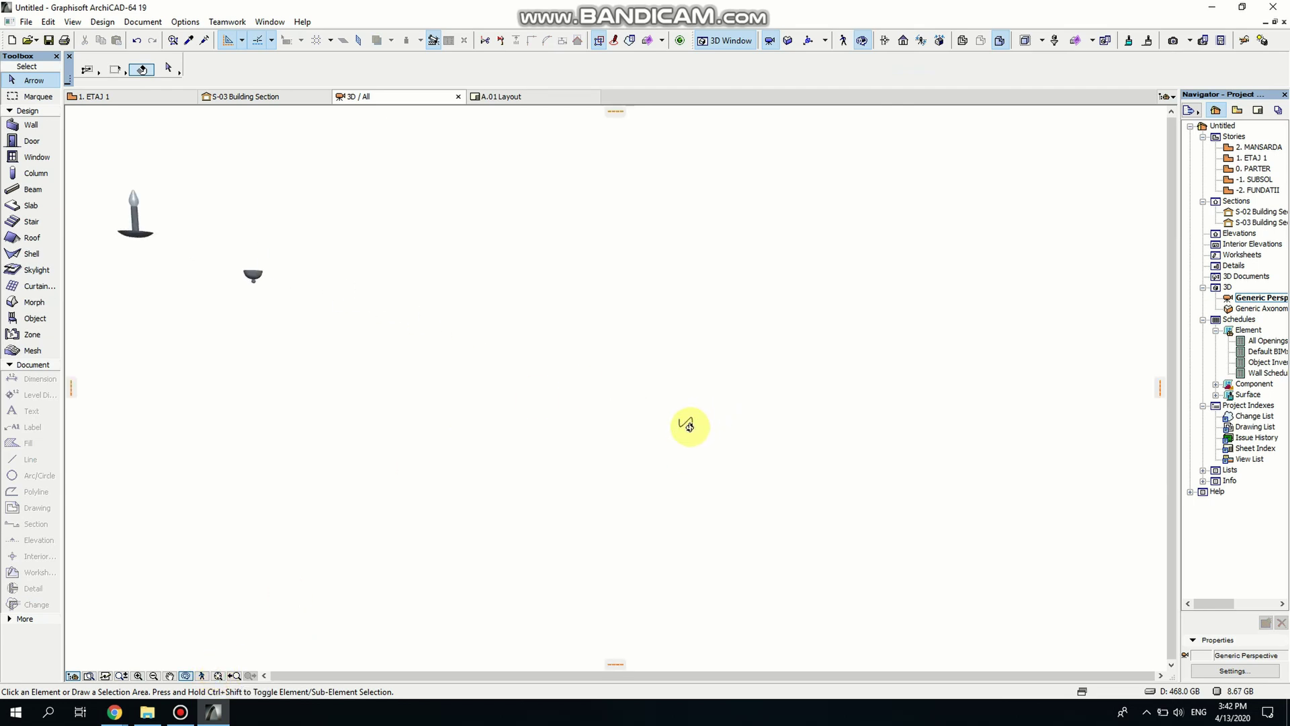
click(685, 424)
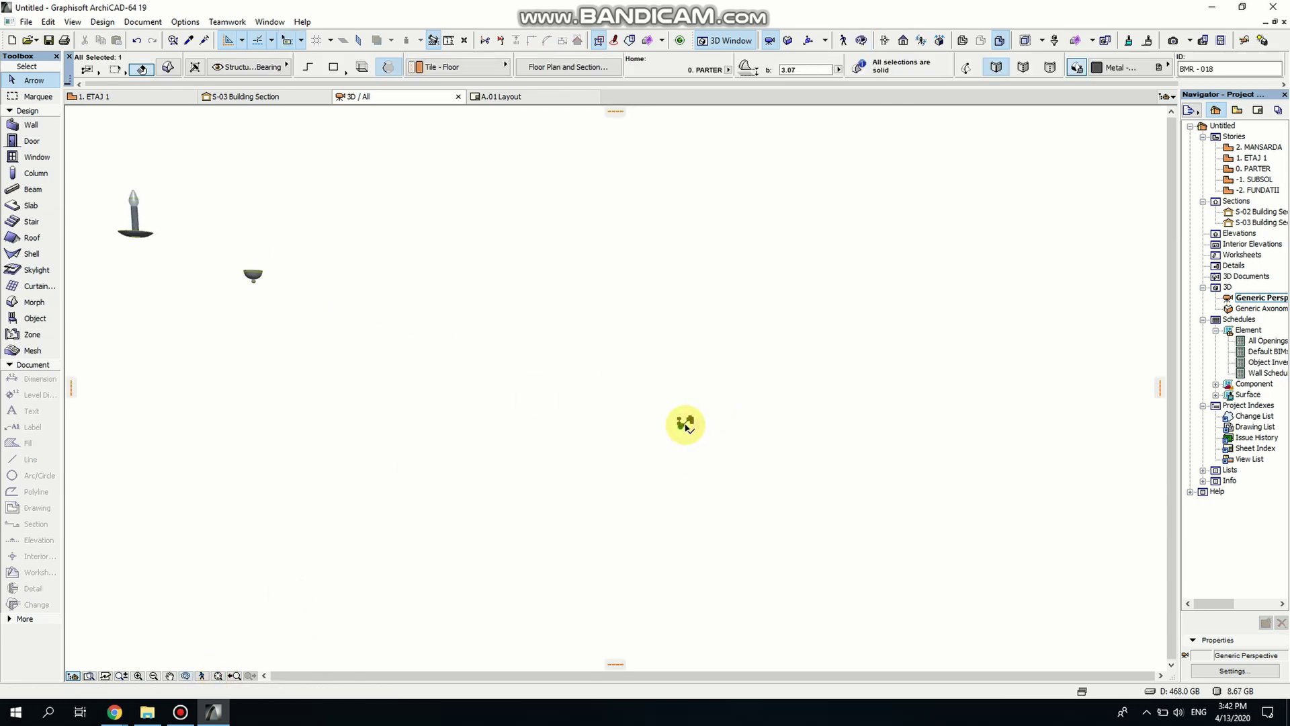
key(Escape)
- Return to the 1. ETAJ 1 floor plan and show the 2. MANSARDA story as its trace reference
double_click(1252, 159)
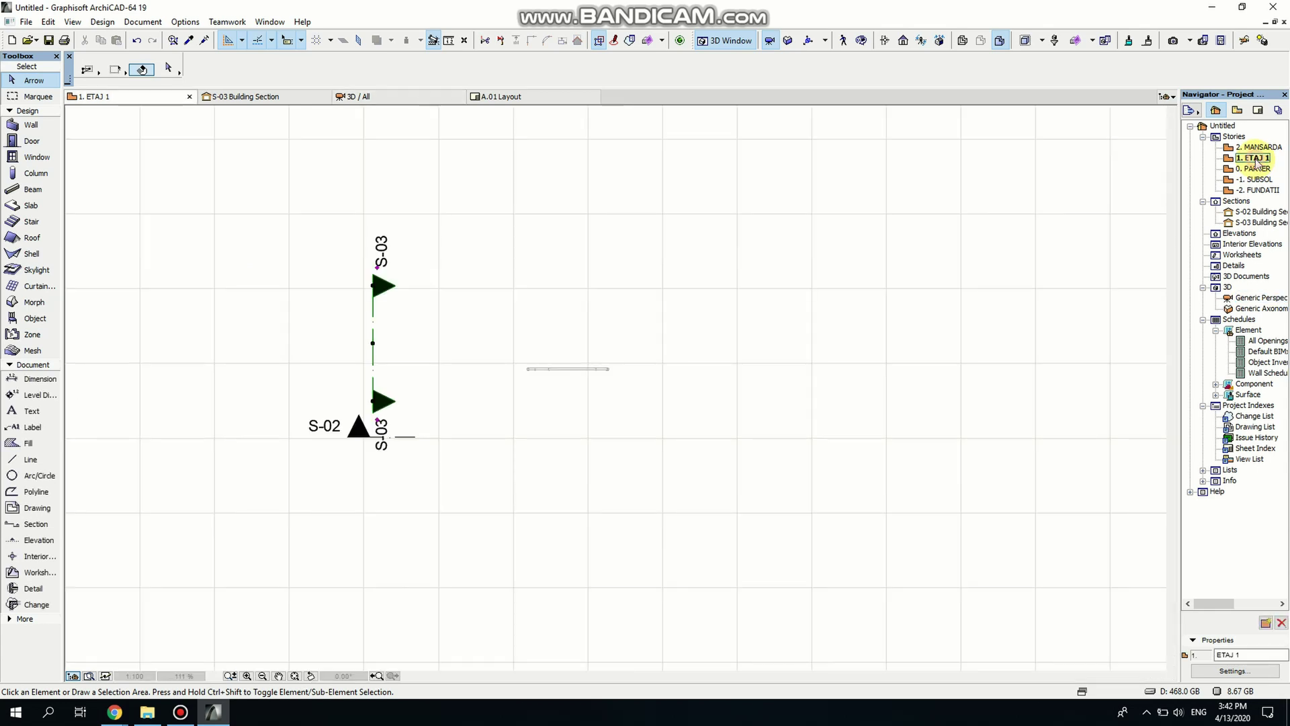
click(461, 377)
scroll(466, 423, down, 5)
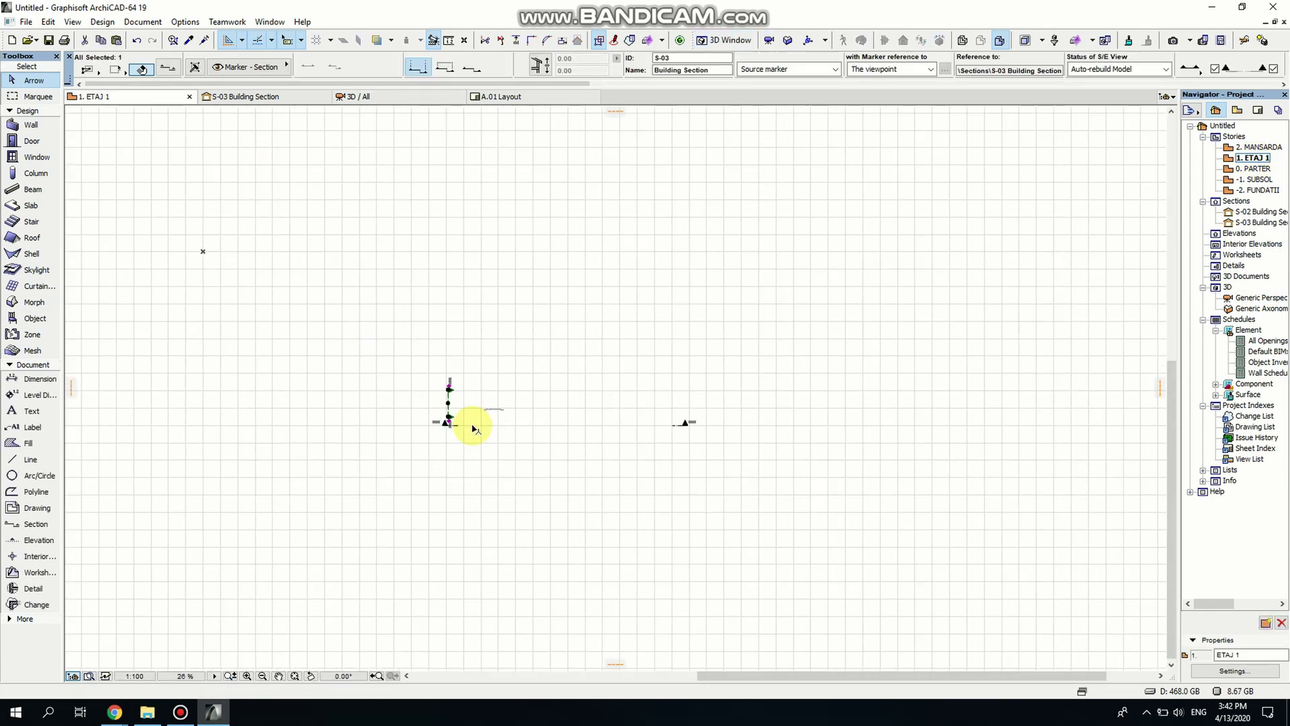
right_click(1258, 151)
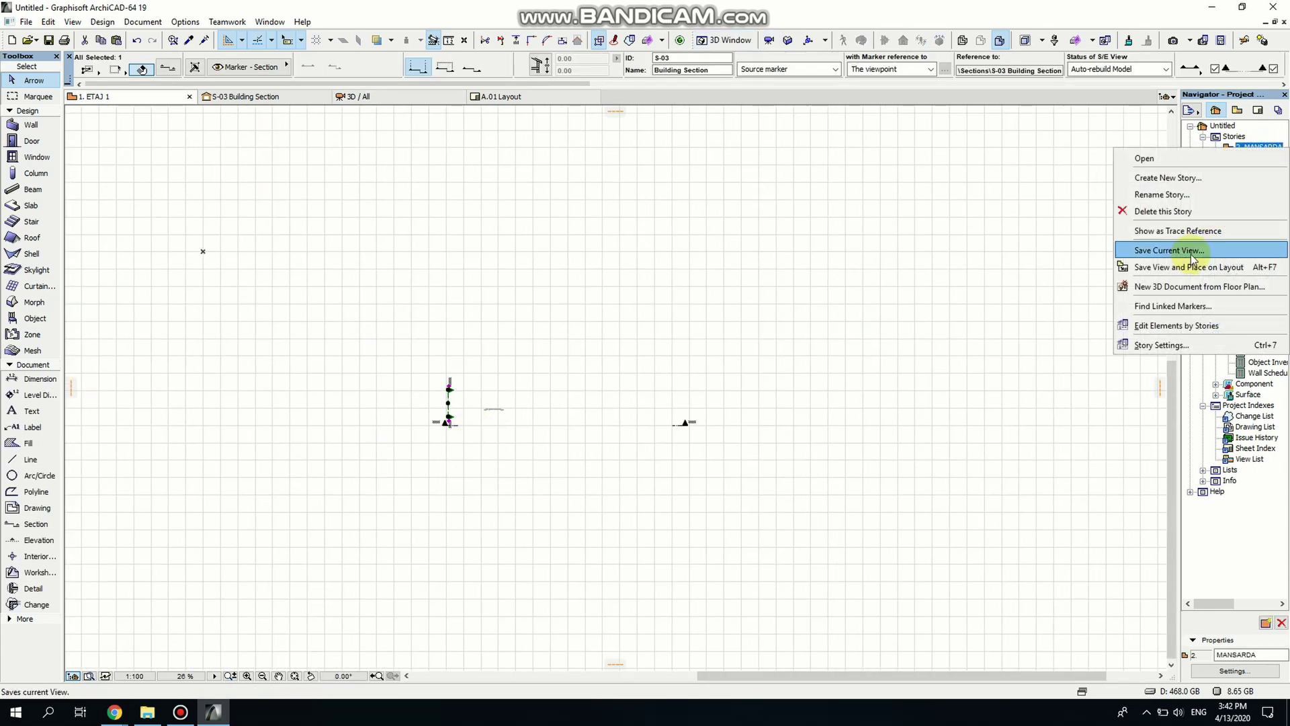
click(1176, 231)
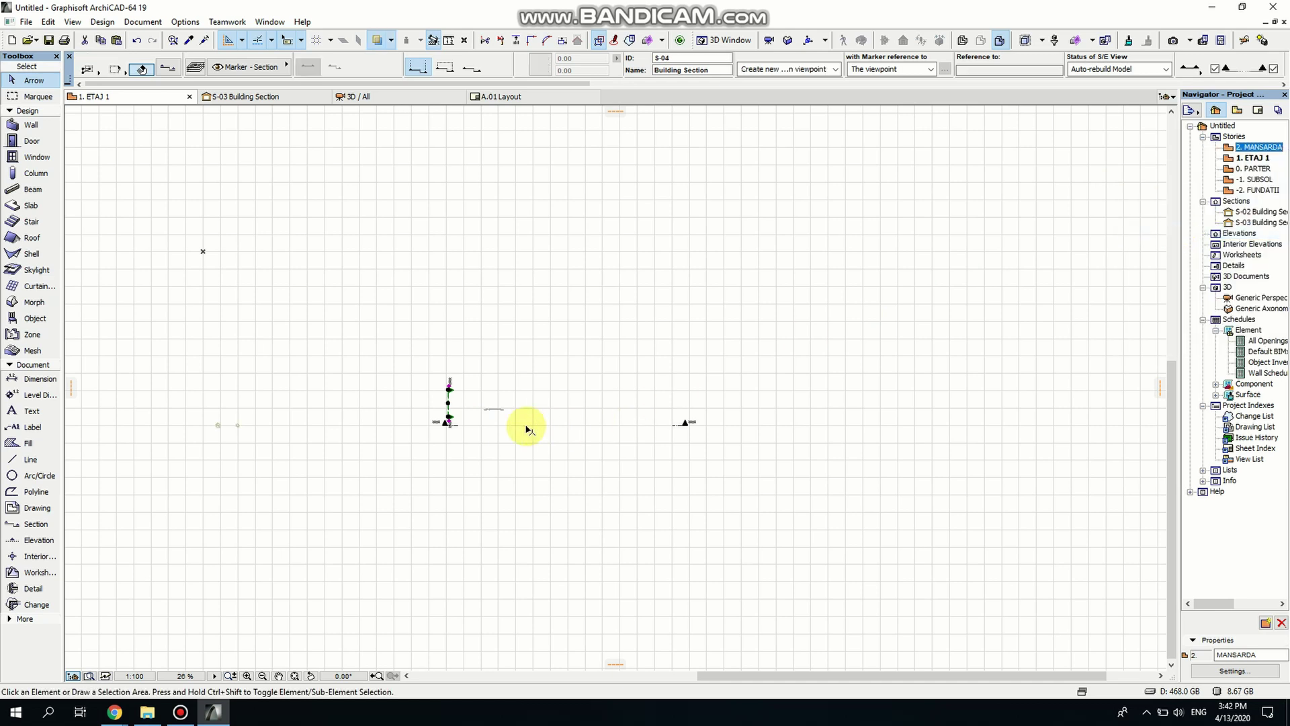
key(Escape)
- Move the arm morph in the floor plan so its ends line up with the candle and the bowl
click(502, 409)
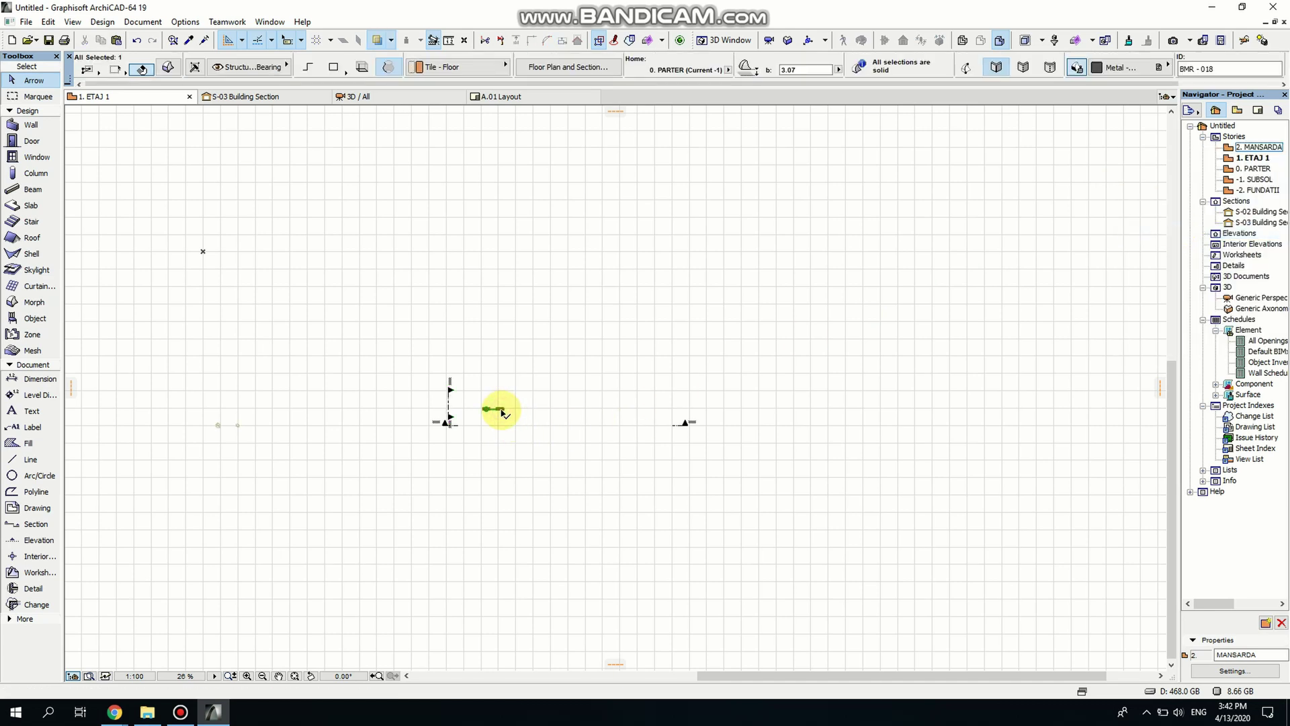
click(502, 410)
key(Escape)
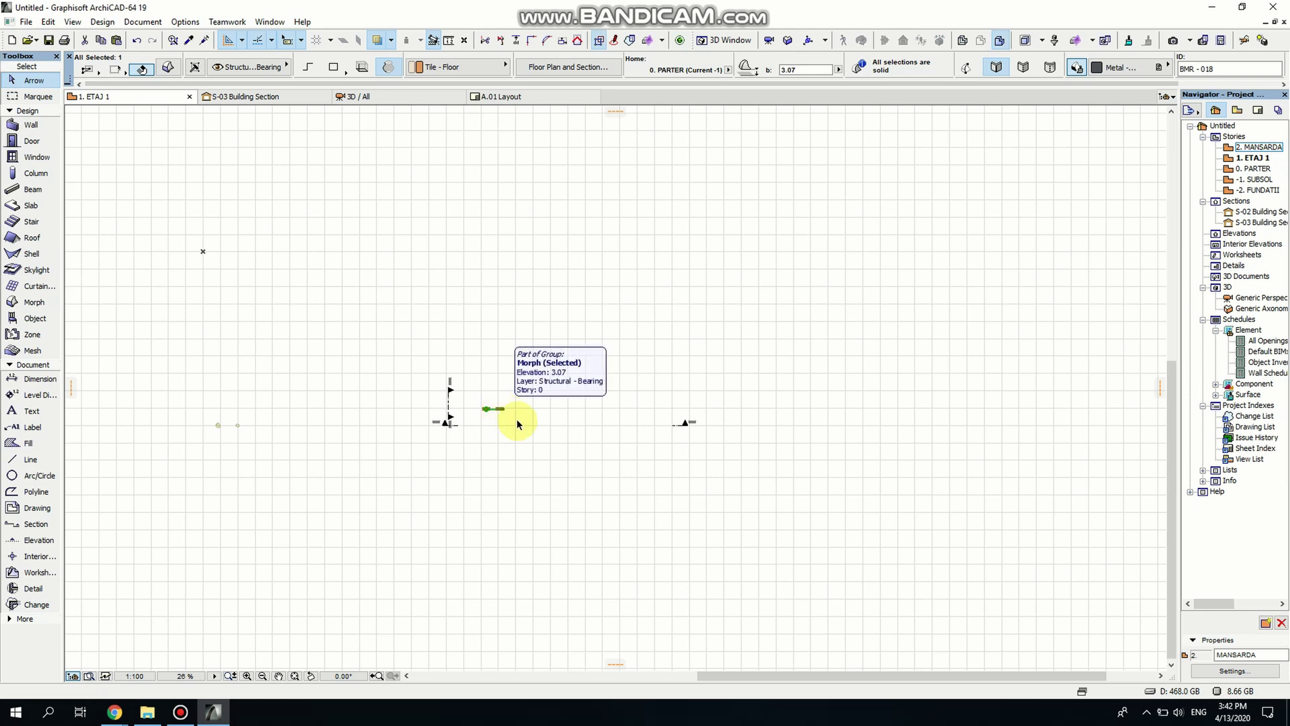
key(ctrl+d)
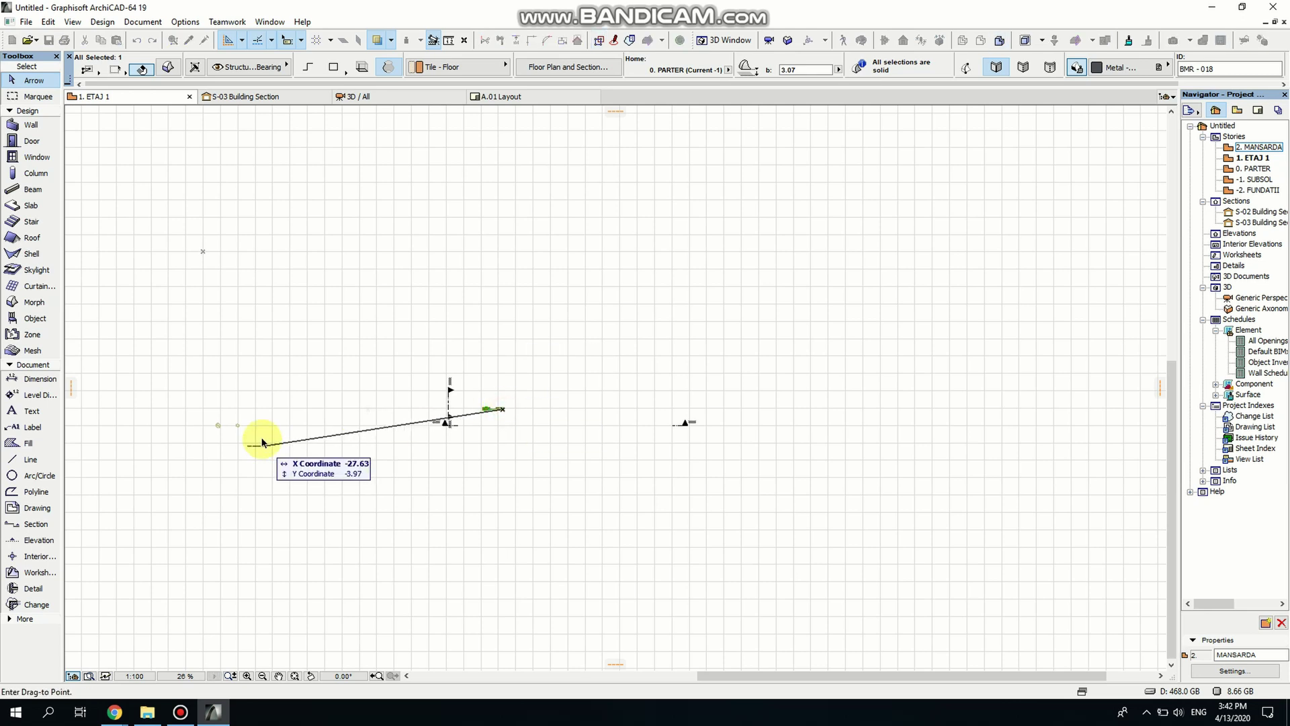
scroll(232, 433, up, 8)
middle_drag(235, 429, 353, 446)
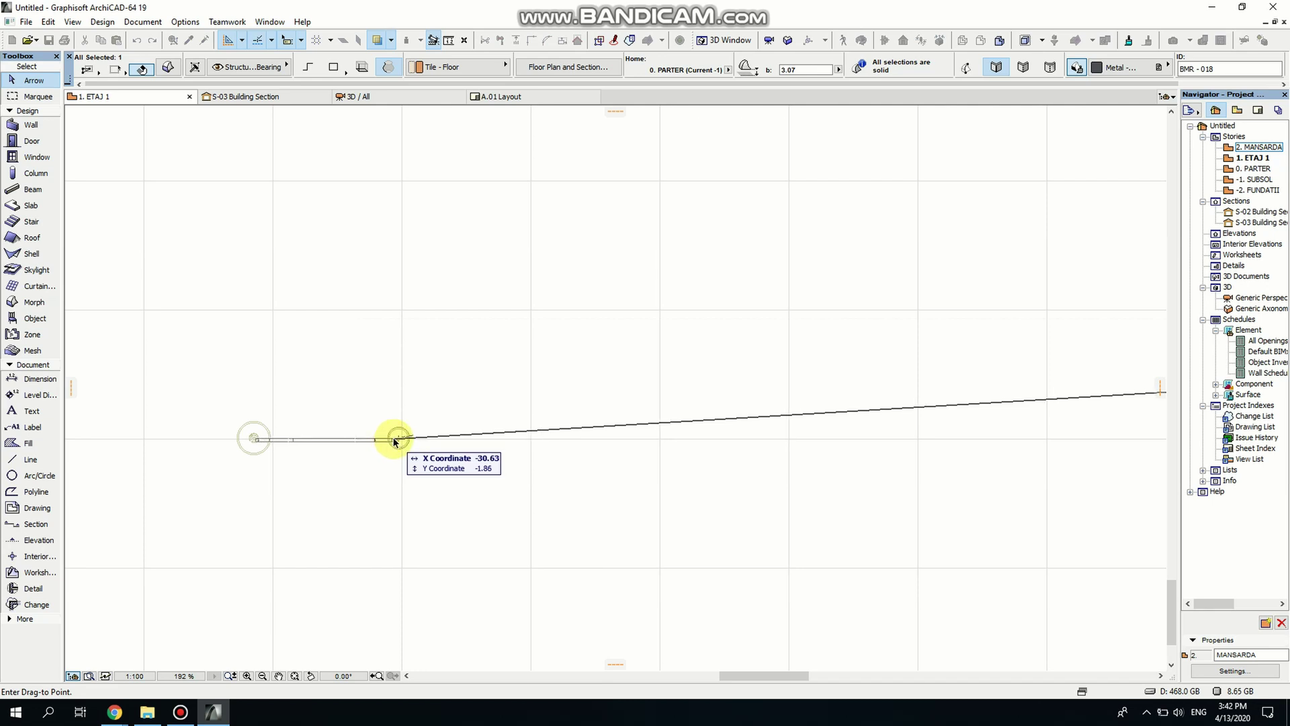
scroll(396, 439, up, 3)
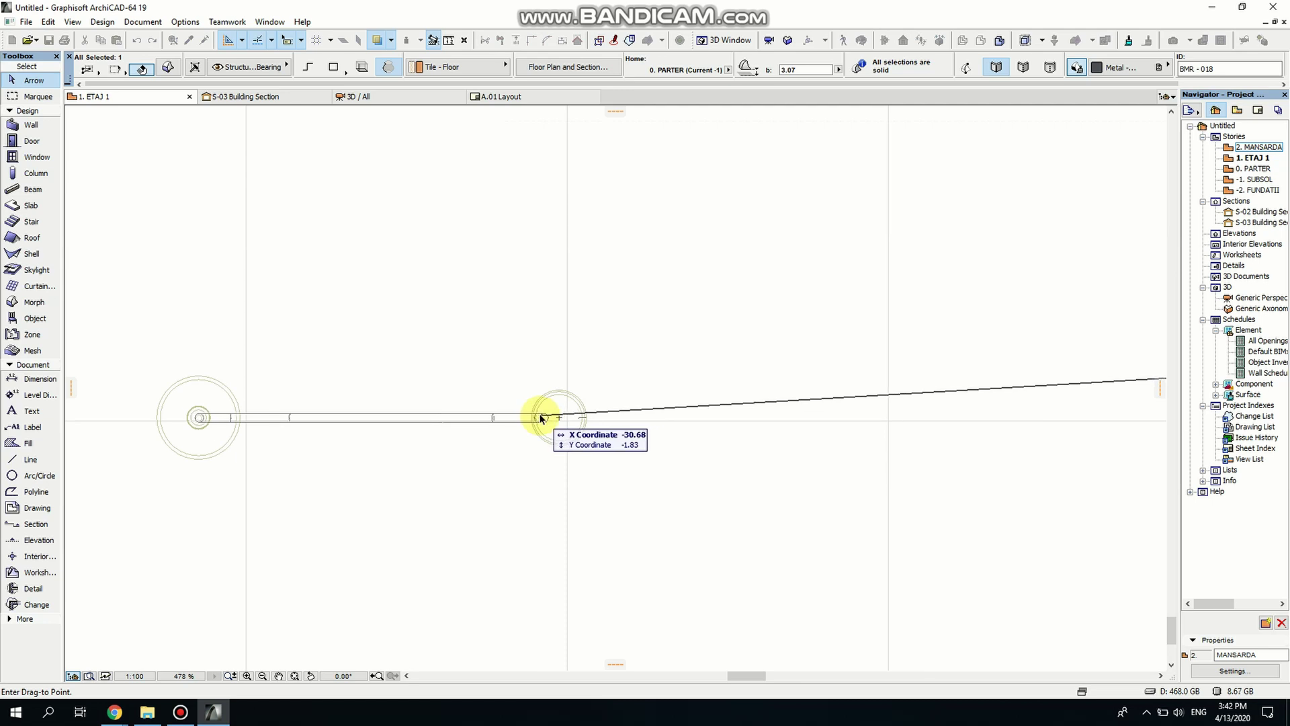
click(541, 418)
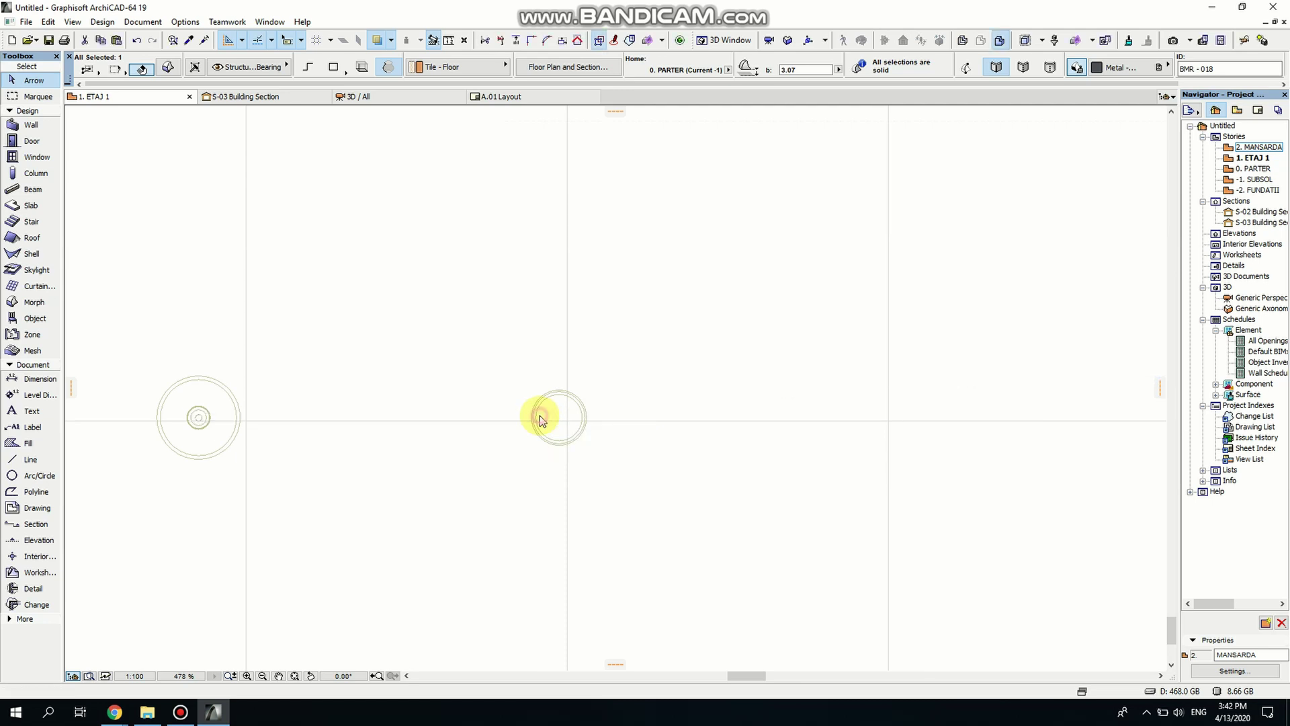
- In the Generic Perspective 3D view, raise the arm vertically until its straight end meets the underside of the candle dish
double_click(1257, 298)
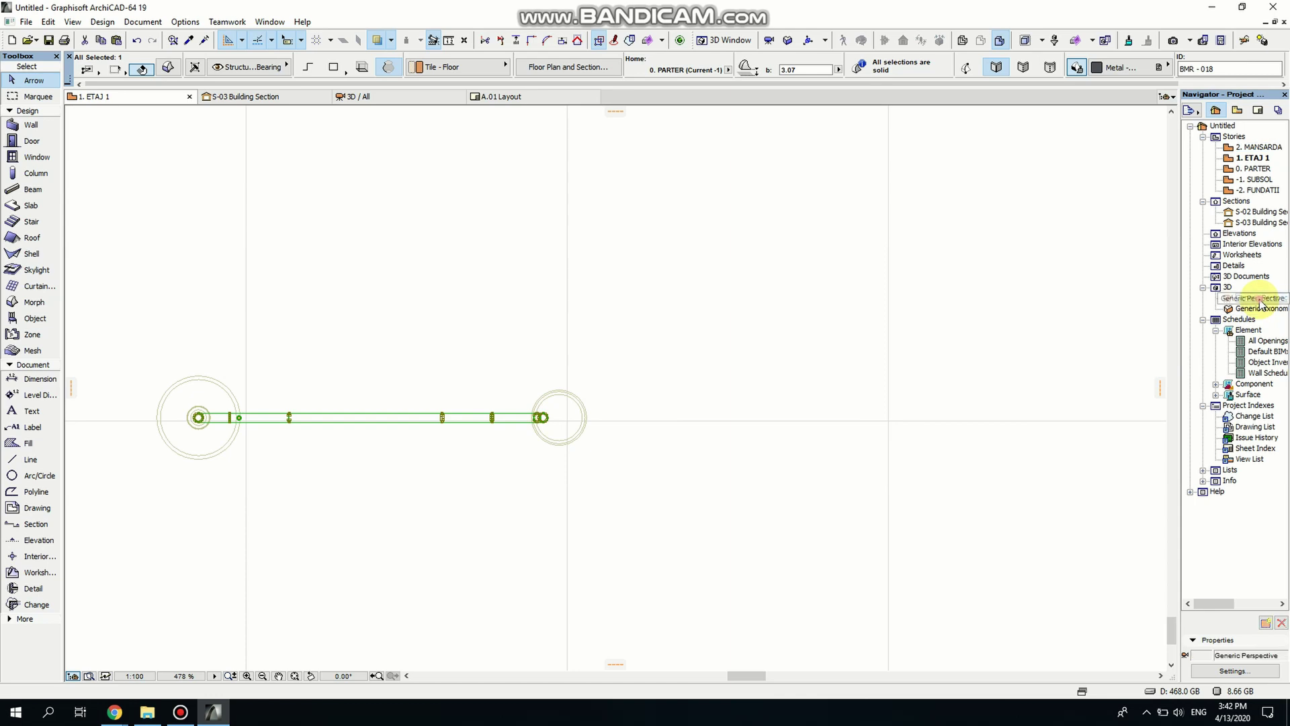
scroll(414, 360, down, 1)
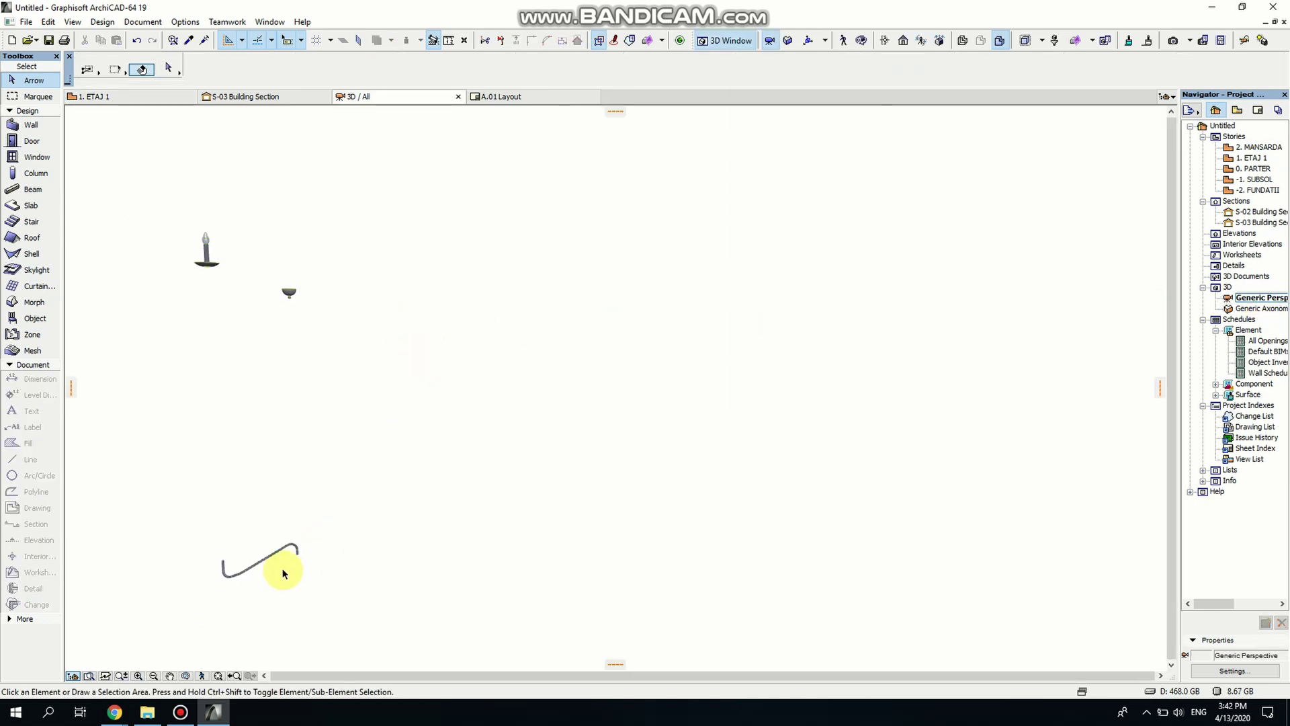
click(272, 562)
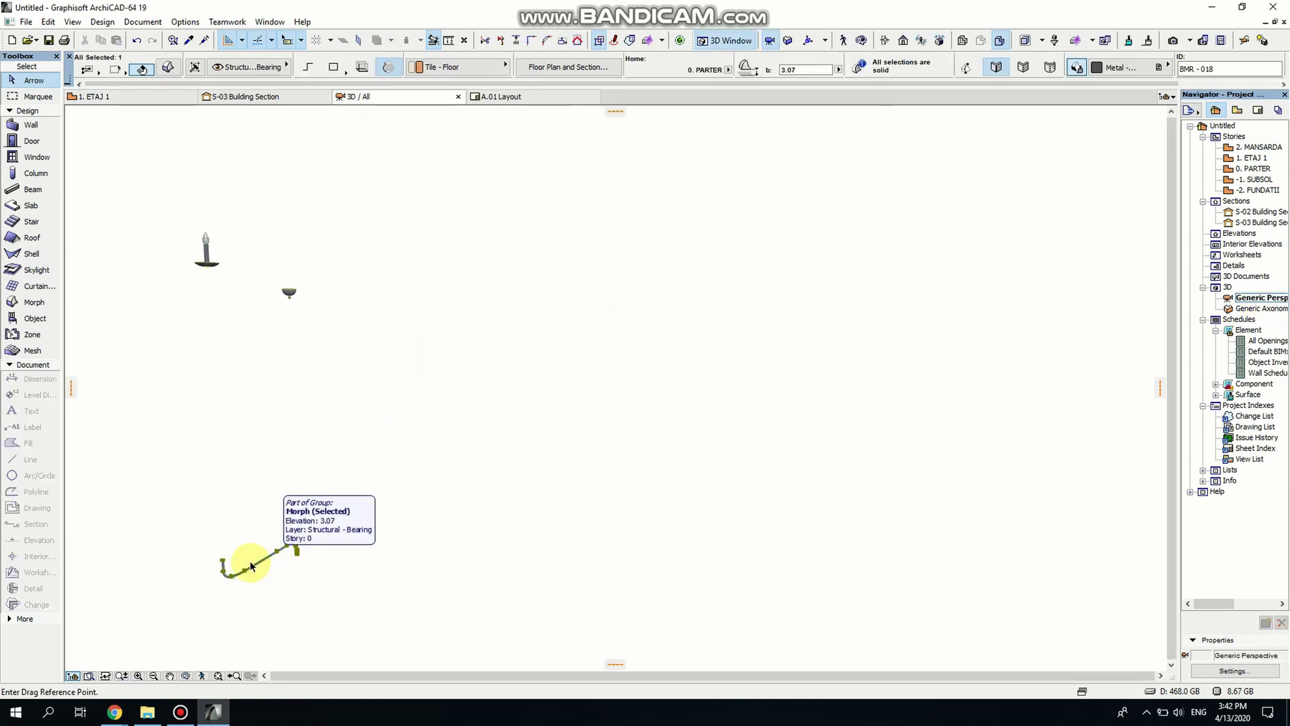
click(223, 563)
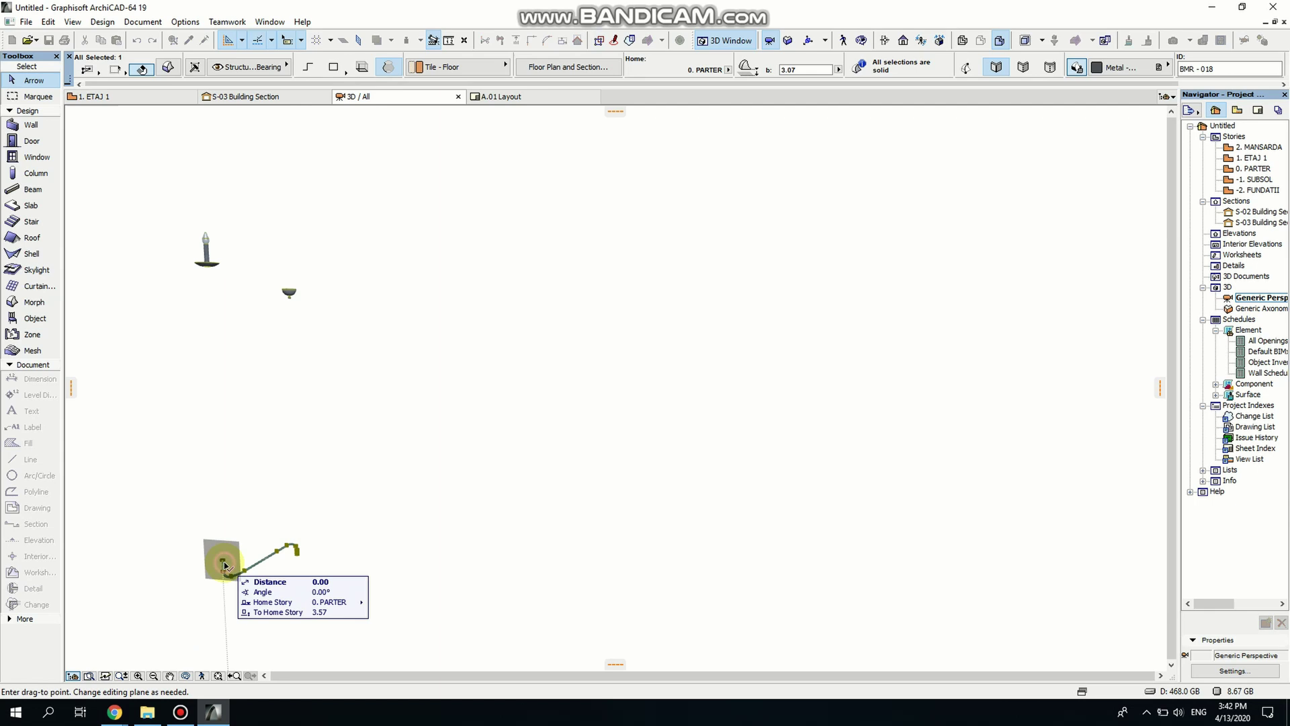
click(208, 267)
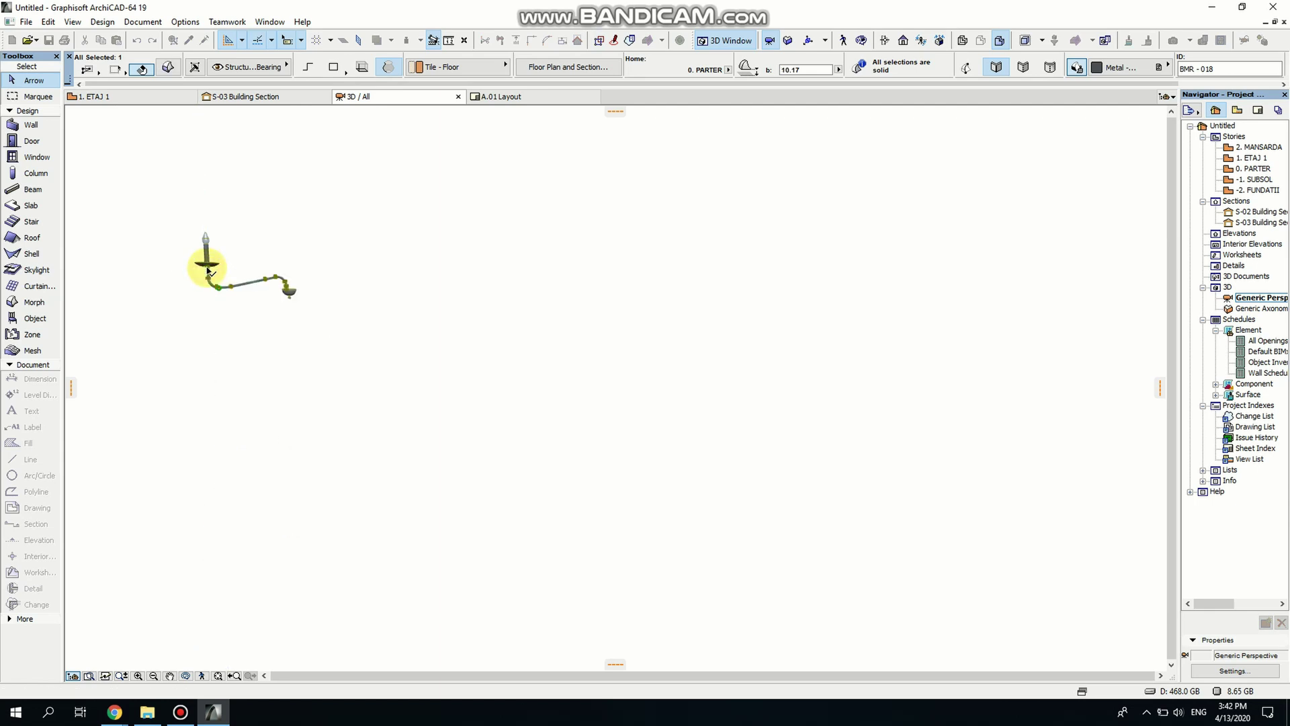
click(246, 328)
middle_drag(264, 328, 452, 419)
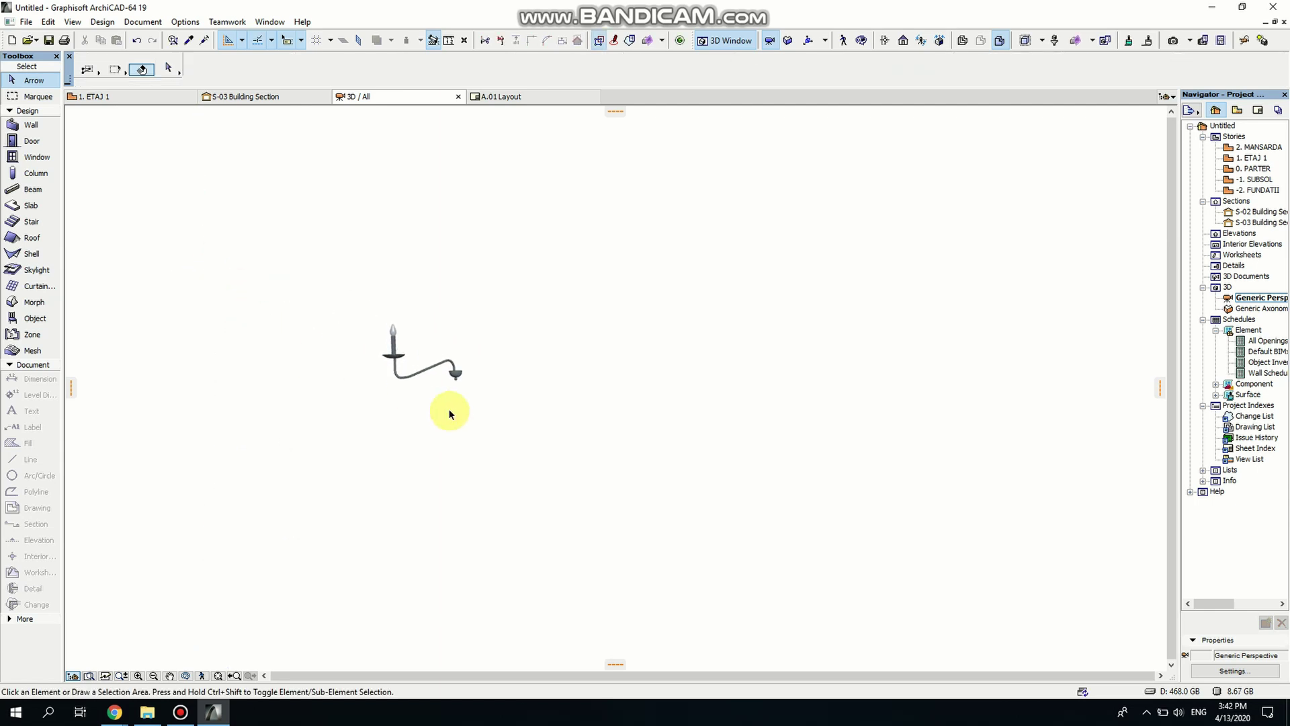
click(217, 675)
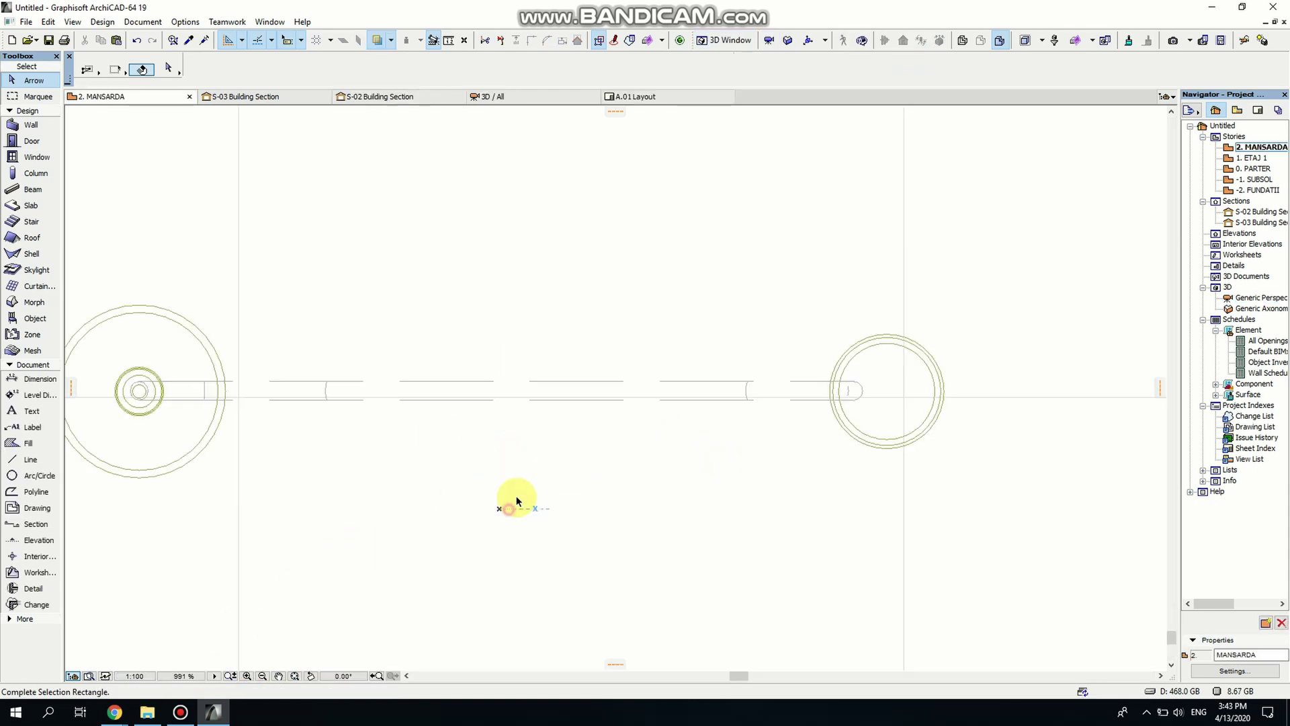
- On the 2. MANSARDA floor plan, select the candle, dish and arm and rotate a copy 180° about the bowl's centre
drag(501, 510, 80, 282)
scroll(518, 375, down, 4)
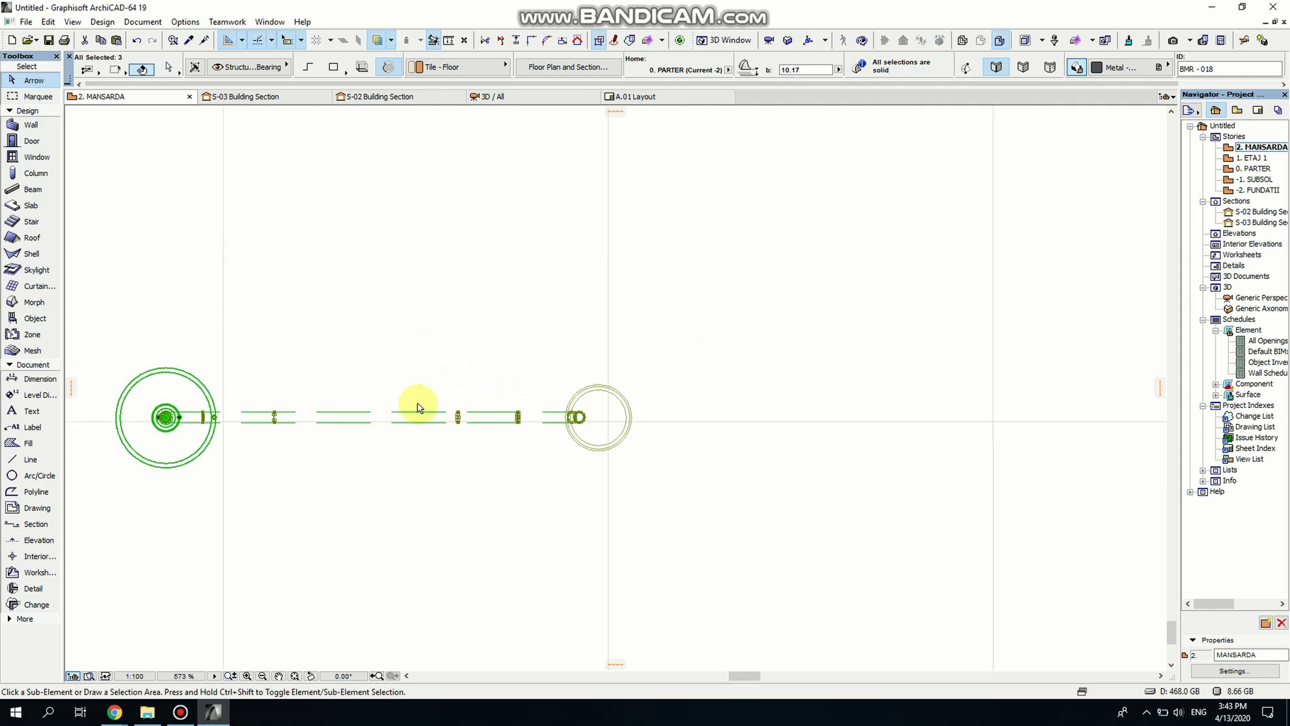
key(ctrl+e)
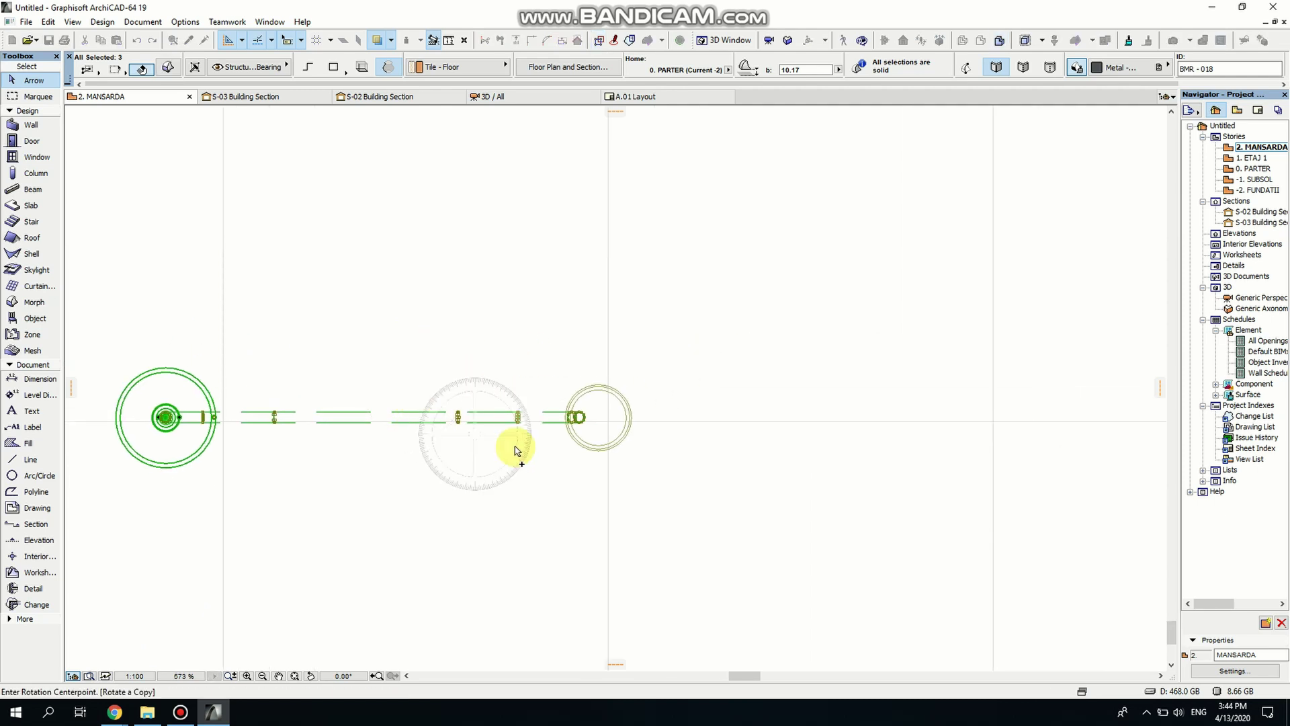
scroll(595, 422, up, 9)
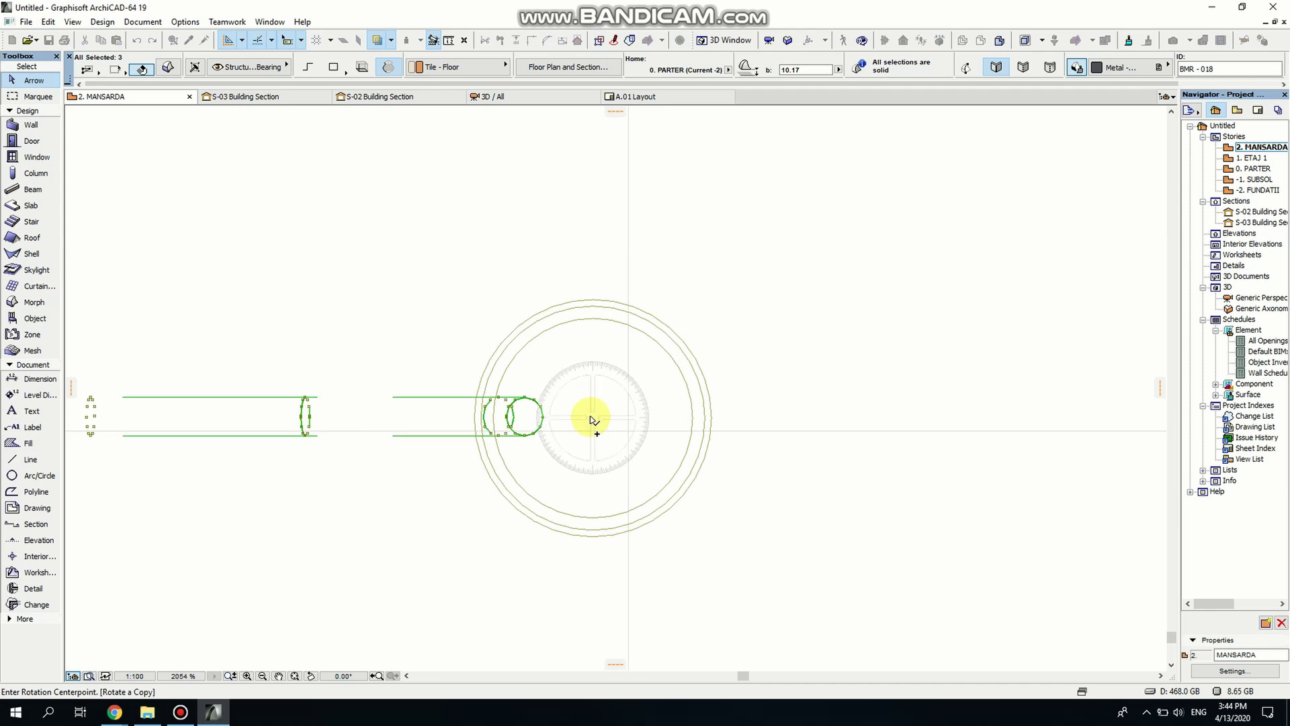
click(593, 418)
click(592, 224)
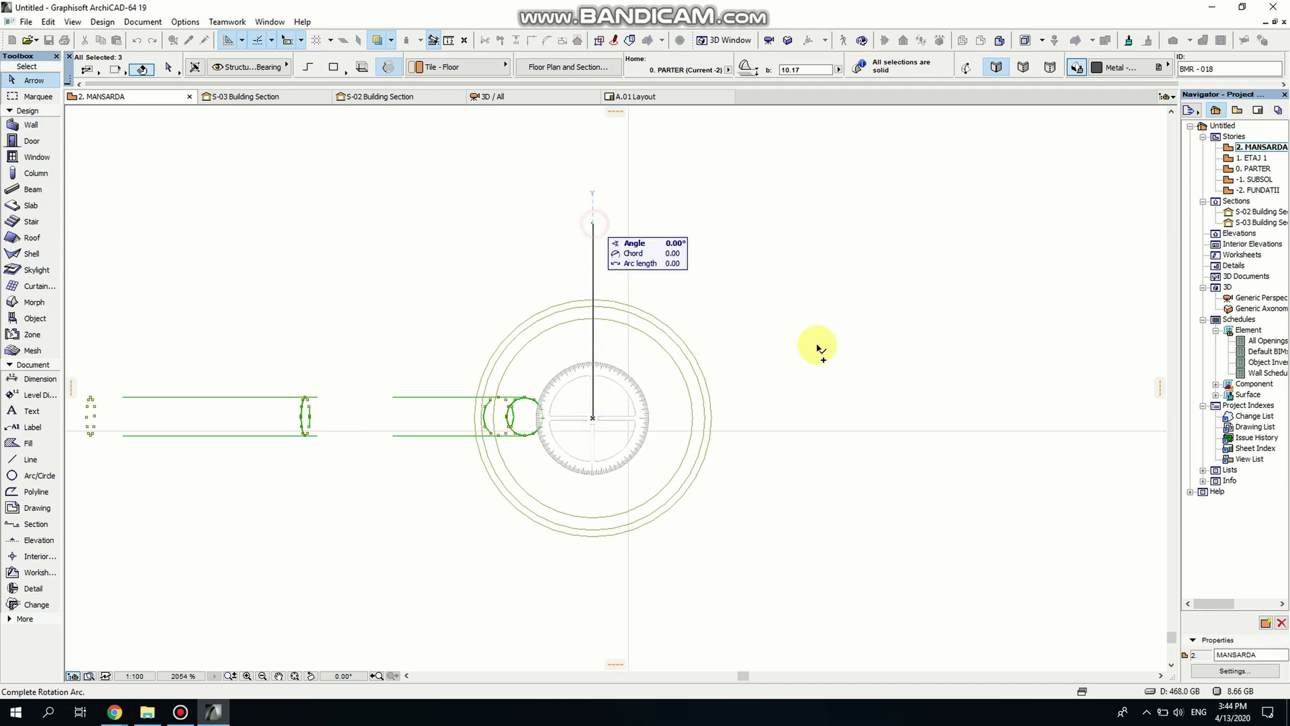
click(581, 584)
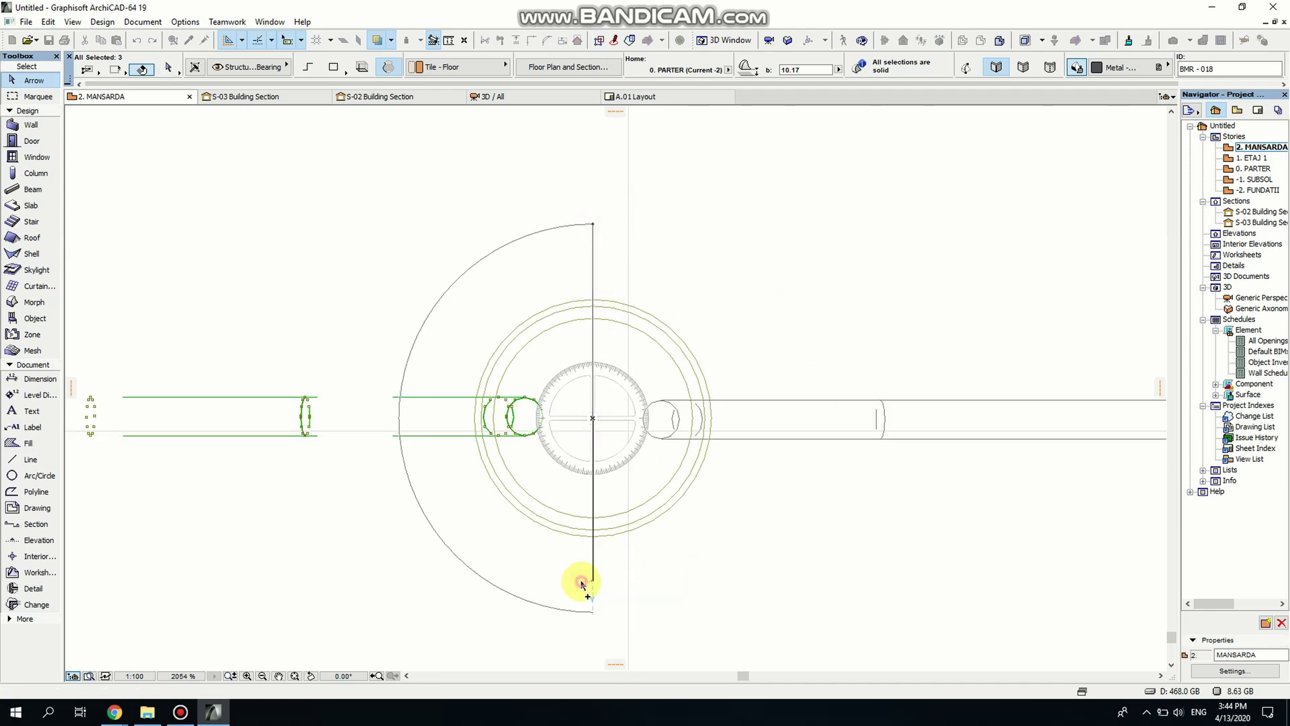
- Select both opposite candle arms and rotate a copy of them about the bowl's centre
scroll(446, 481, down, 10)
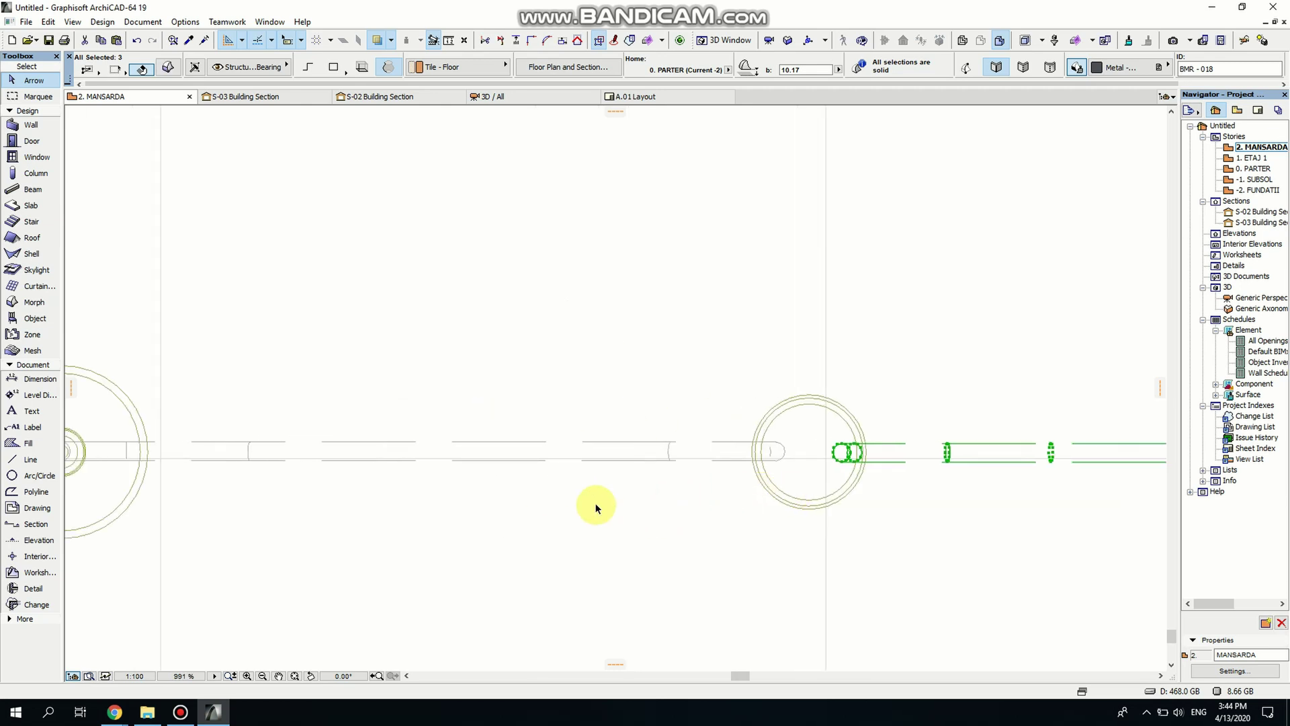
shift+drag(602, 521, 292, 358)
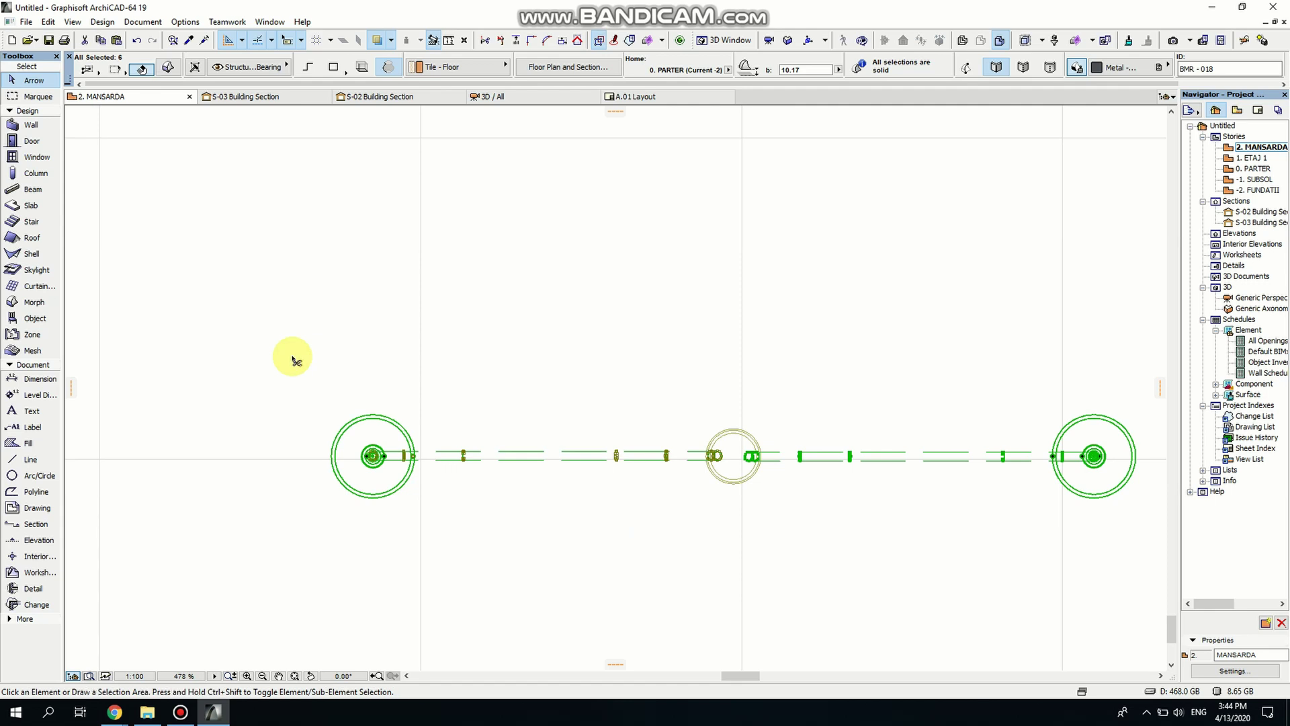
key(ctrl+alt+e)
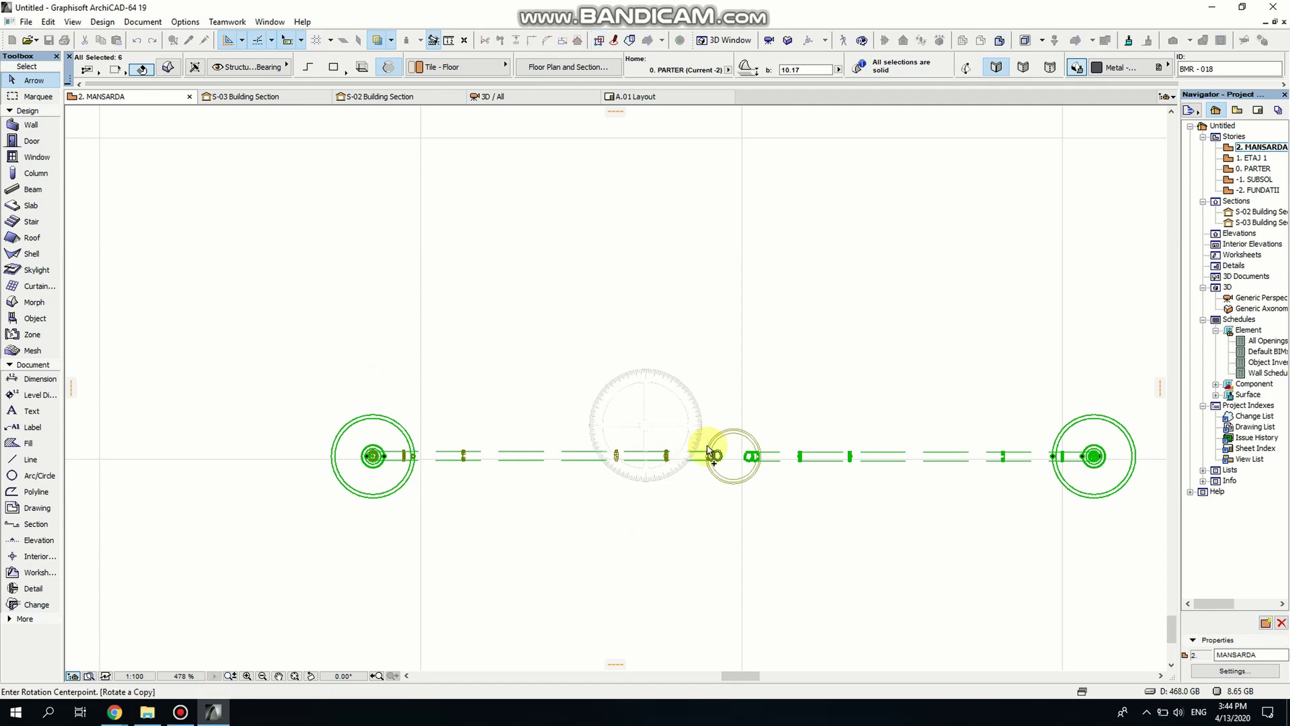
scroll(736, 457, up, 2)
scroll(672, 456, down, 2)
scroll(611, 452, up, 2)
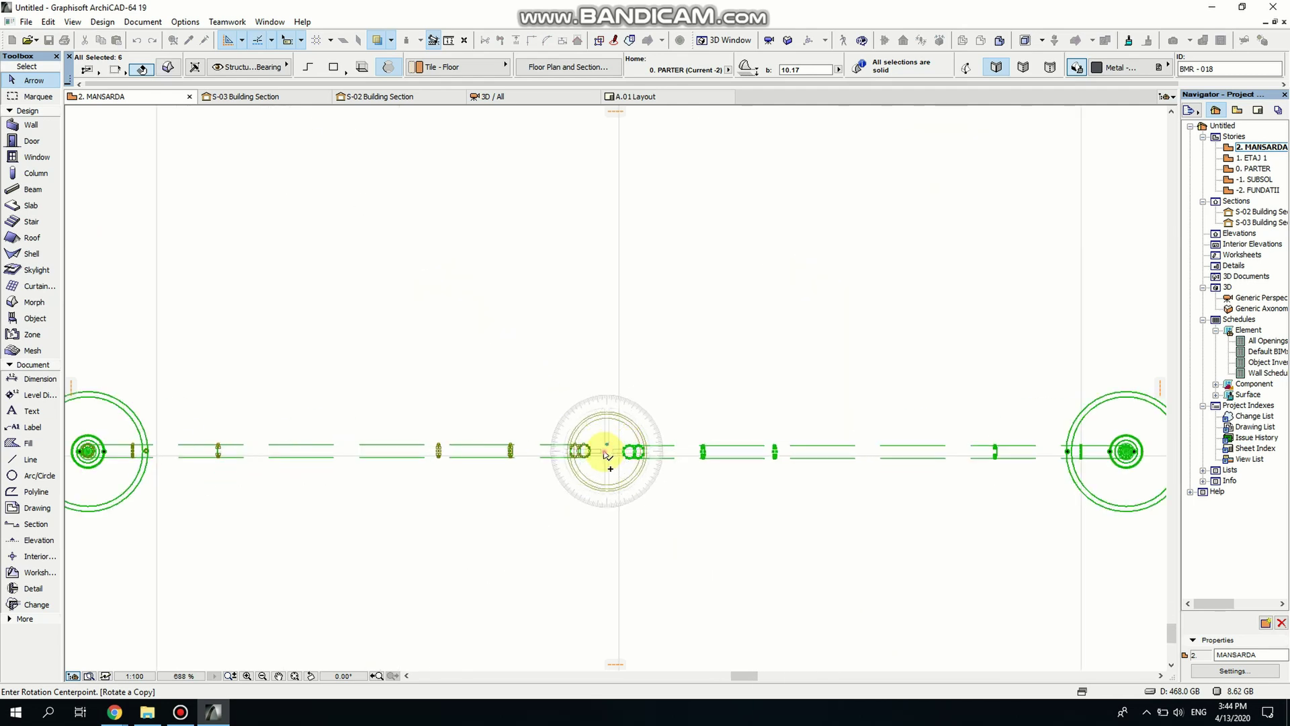
click(607, 451)
click(606, 290)
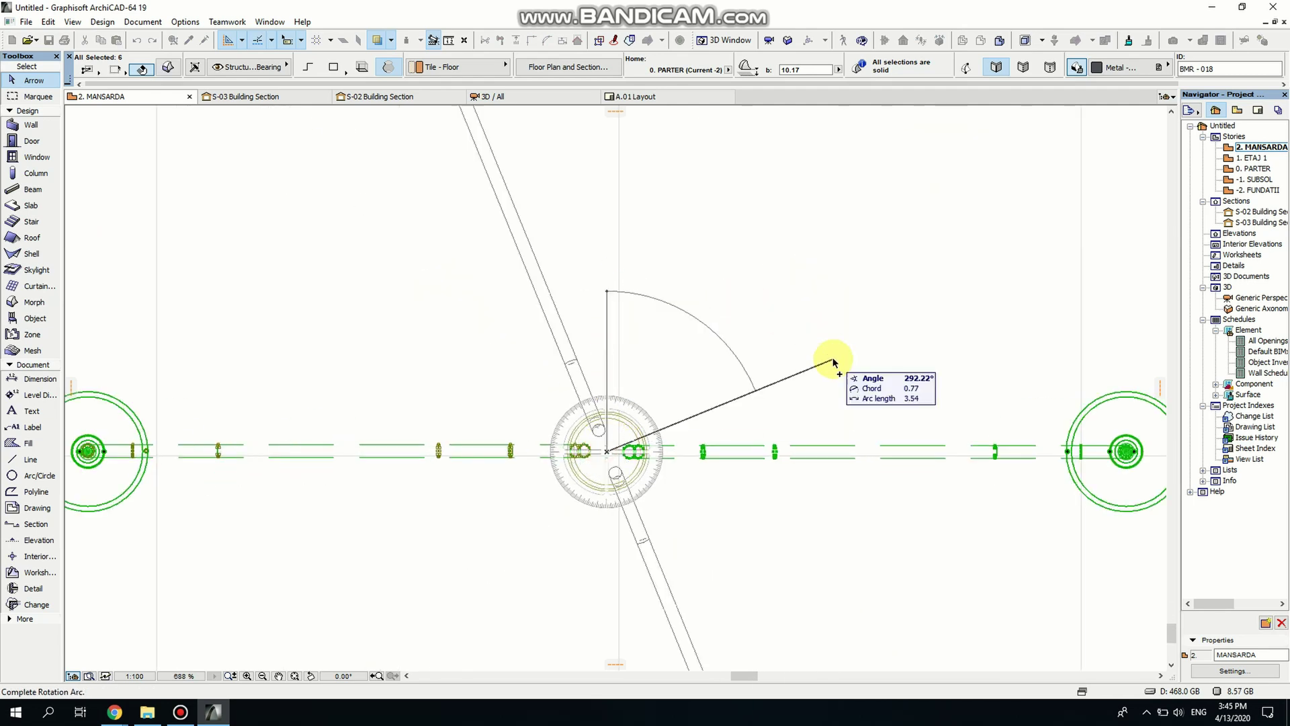
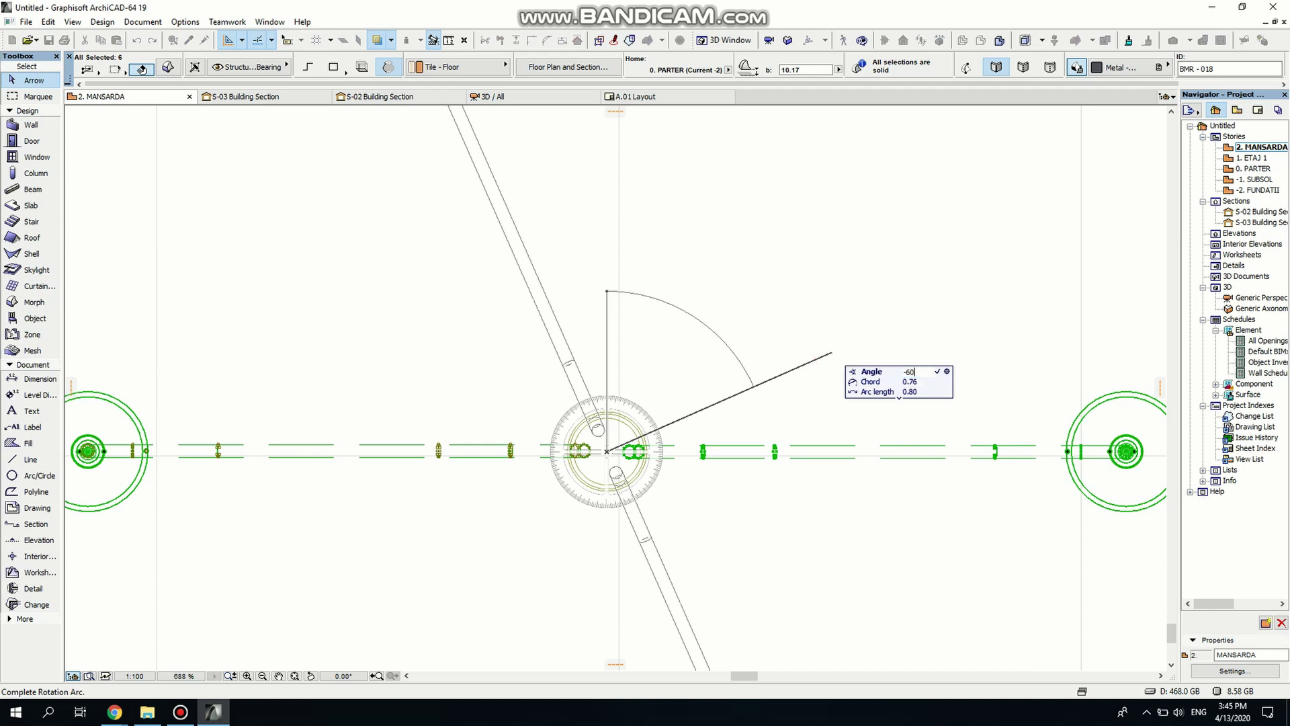
- Finish rotating the arm-pair copy by -60° and mirror a copy of it across the bowl's vertical centre line
click(820, 331)
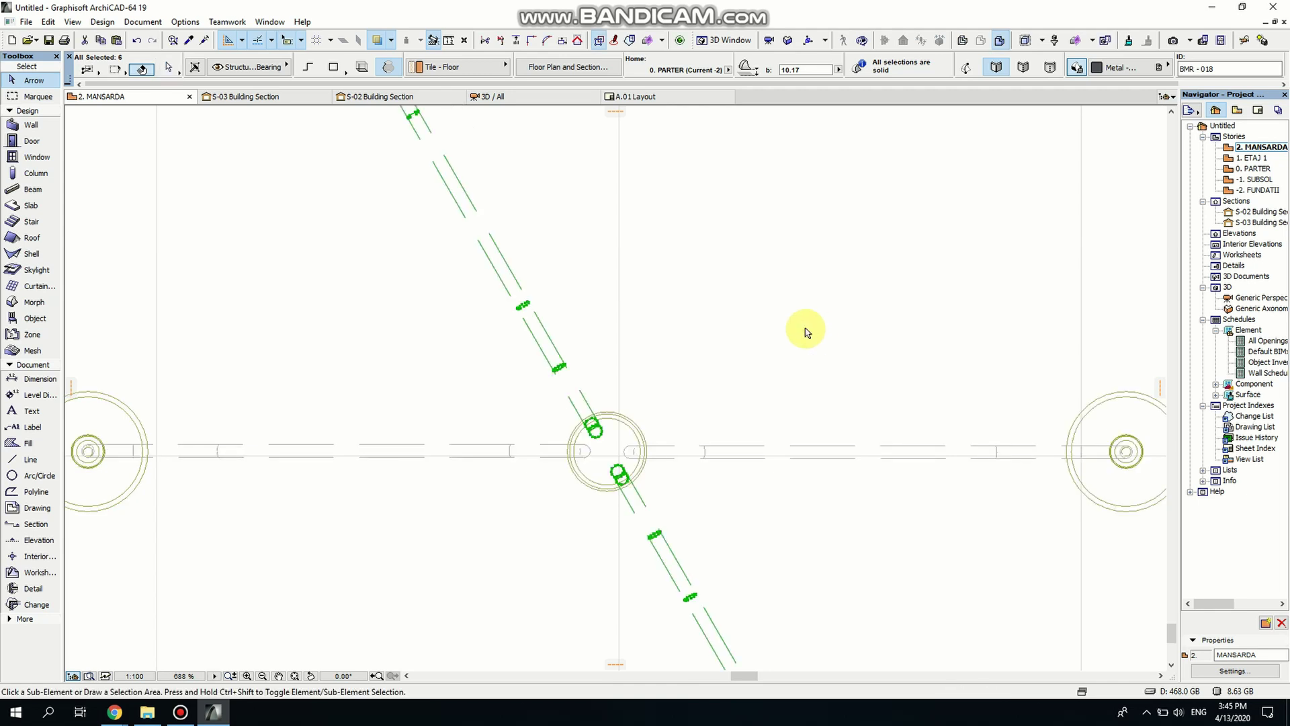
key(ctrl+alt+m)
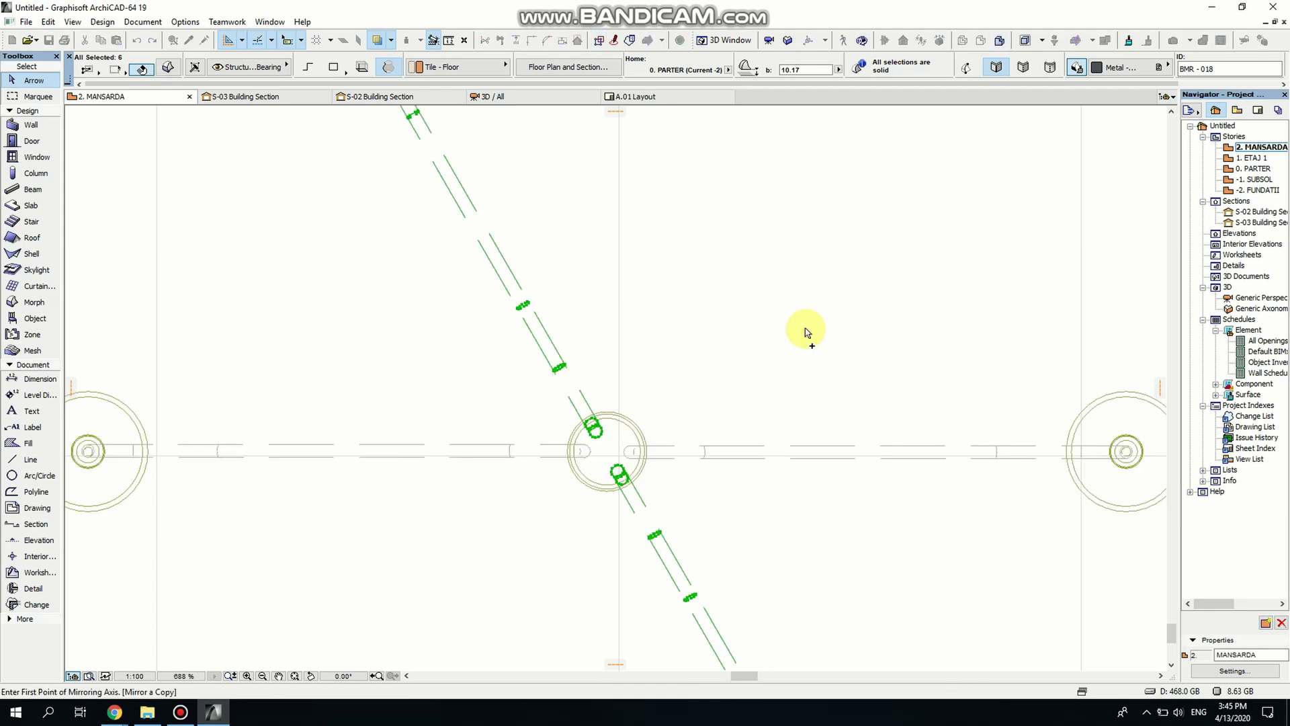
click(607, 452)
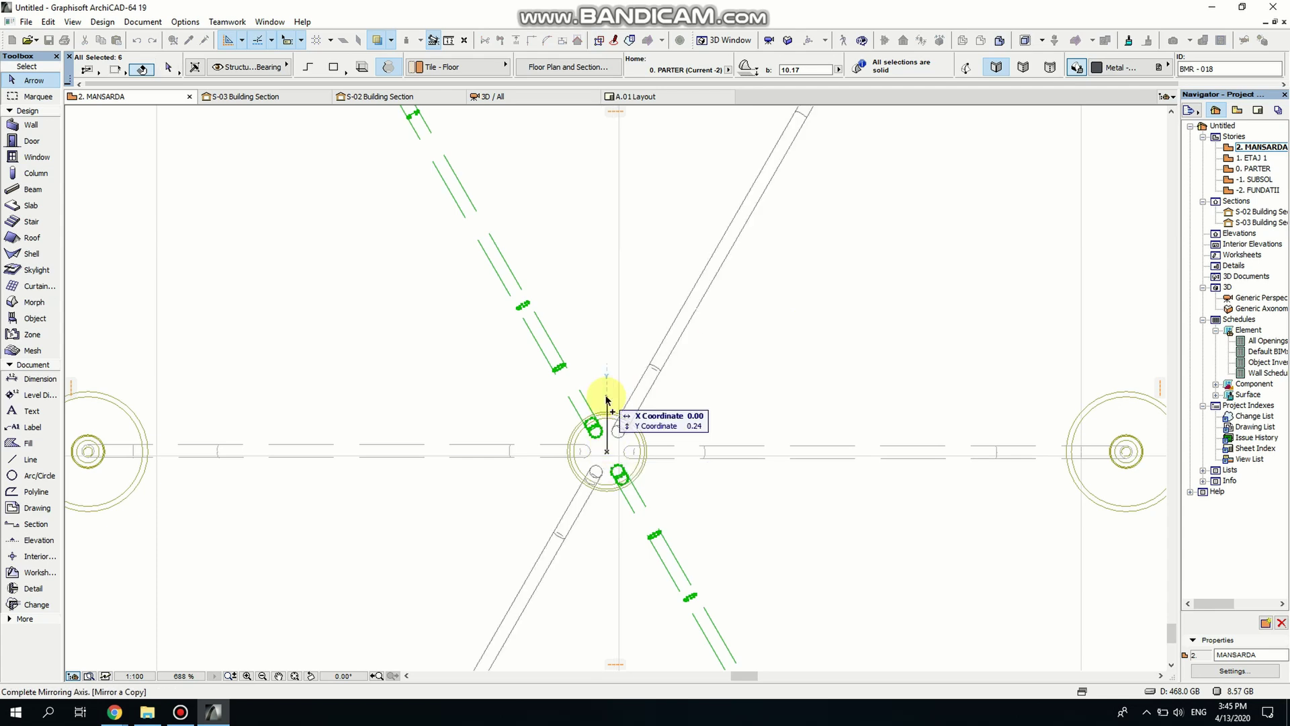
click(608, 398)
scroll(521, 396, down, 5)
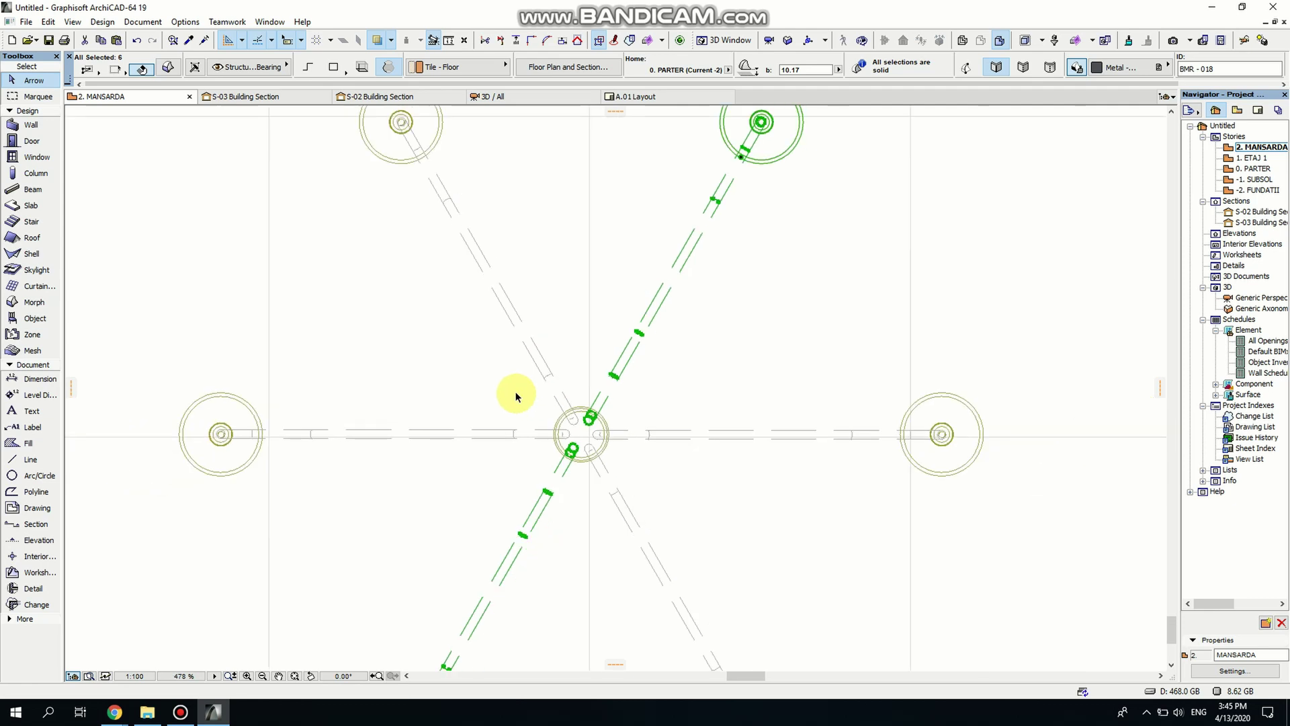
click(648, 469)
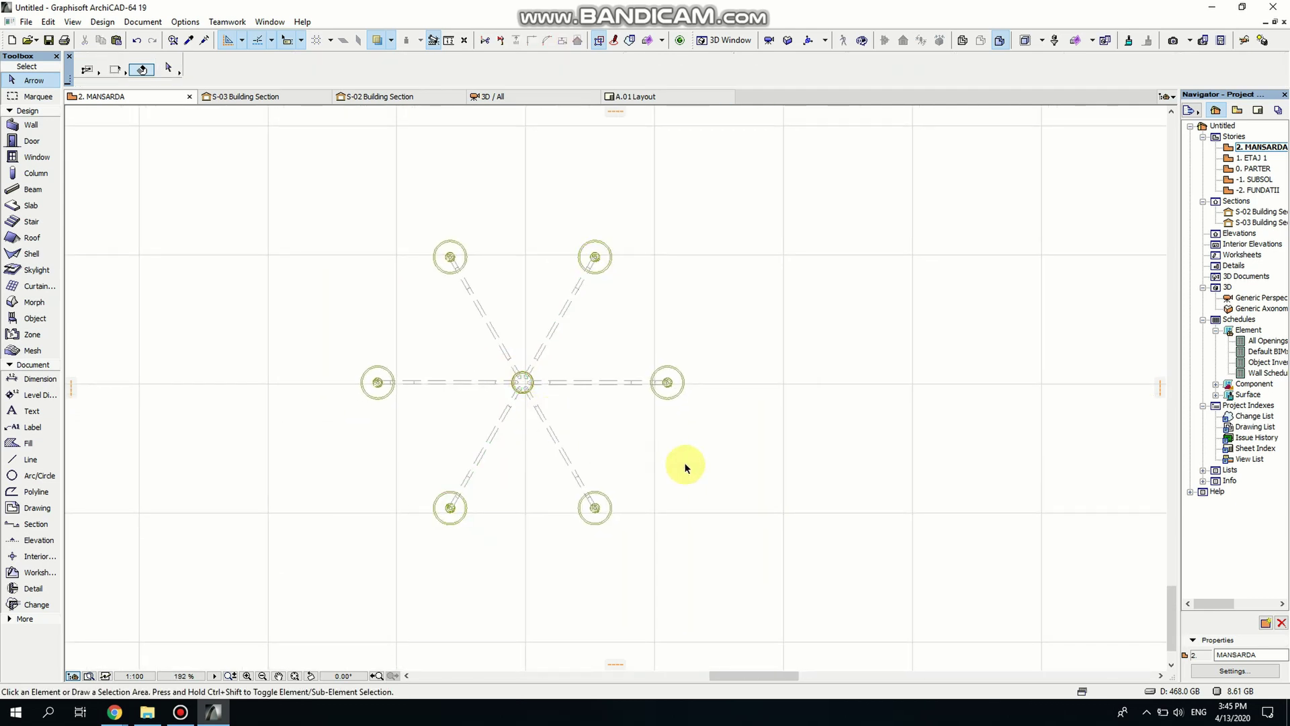
double_click(1270, 299)
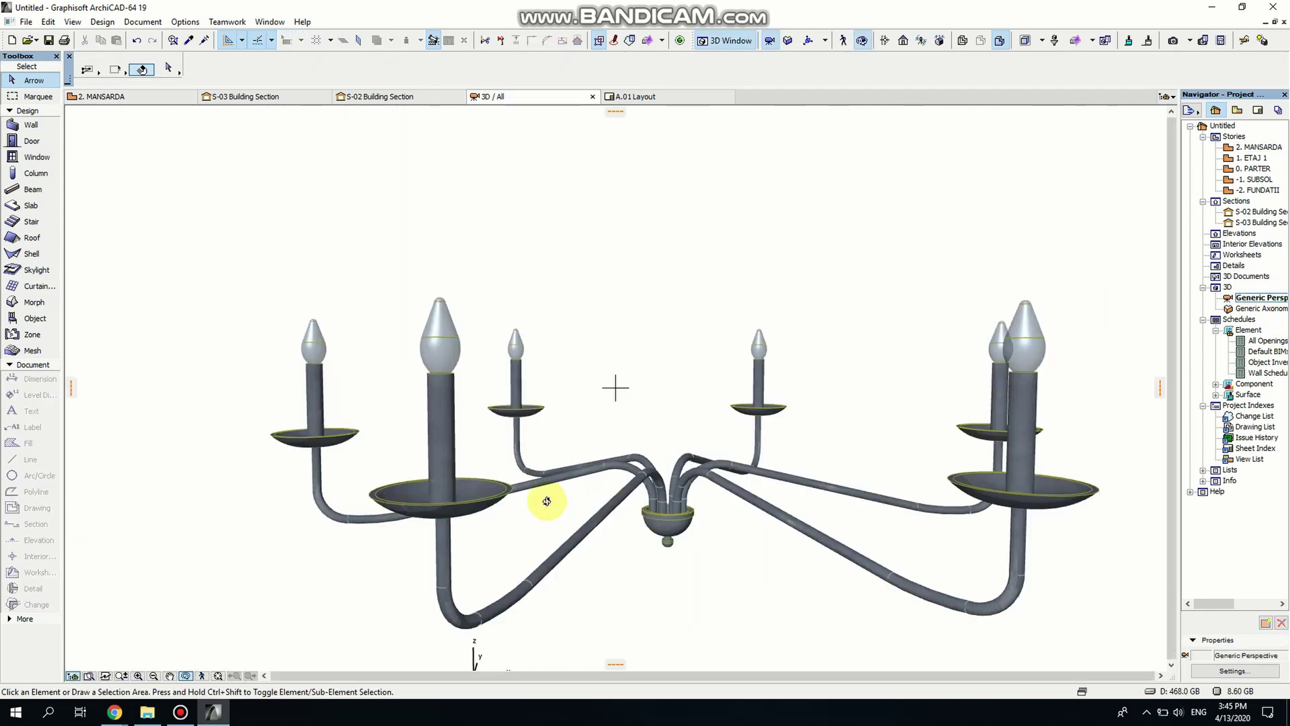
drag(632, 562, 618, 639)
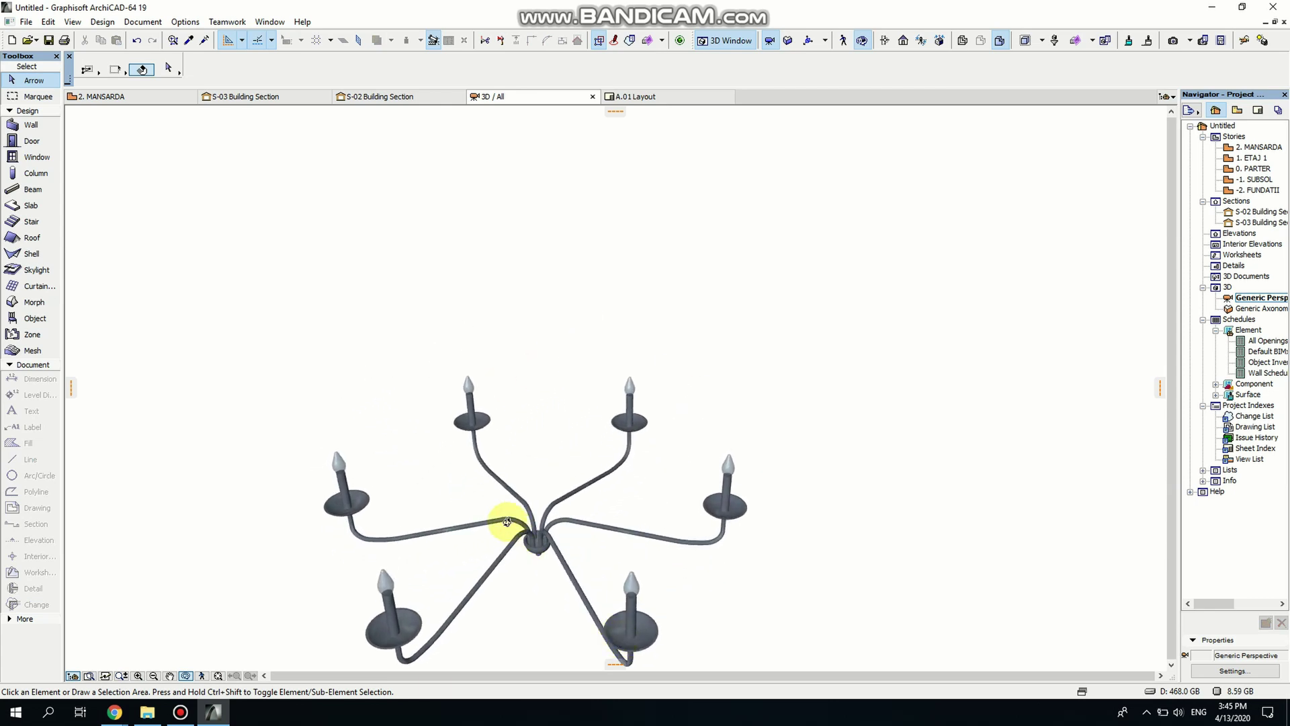
scroll(535, 544, up, 2)
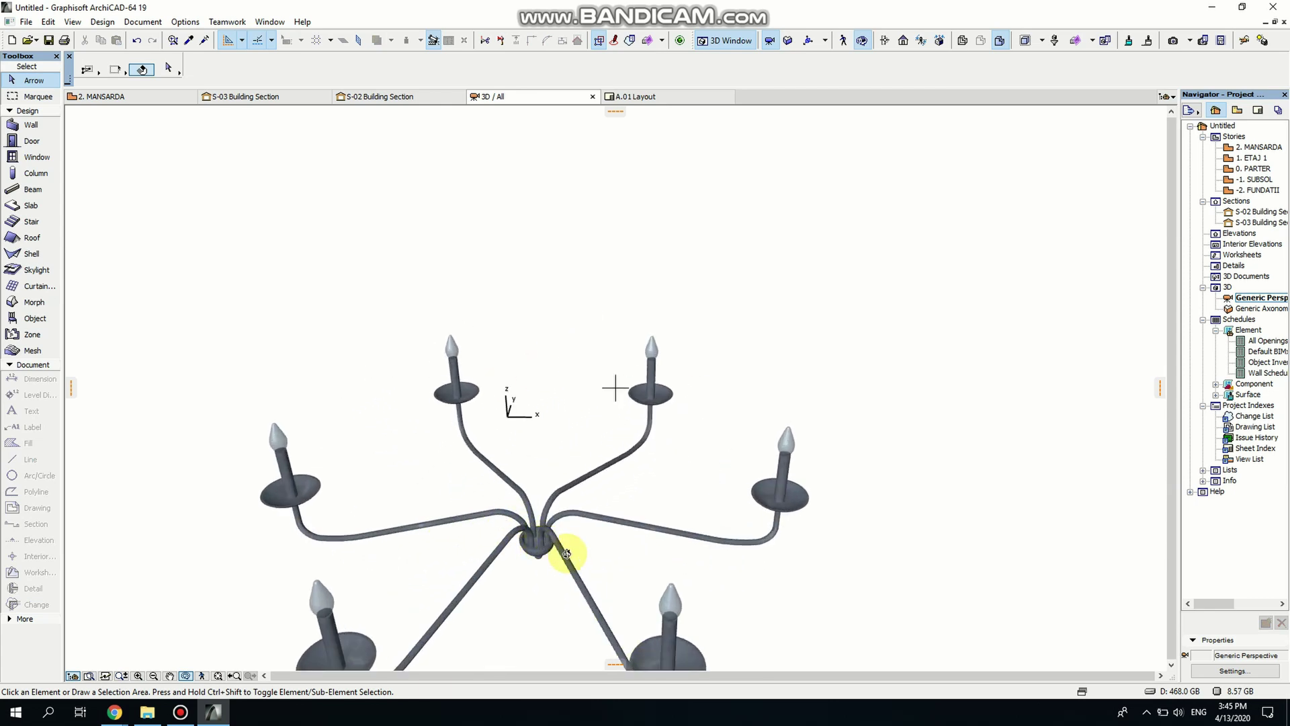
drag(567, 553, 459, 533)
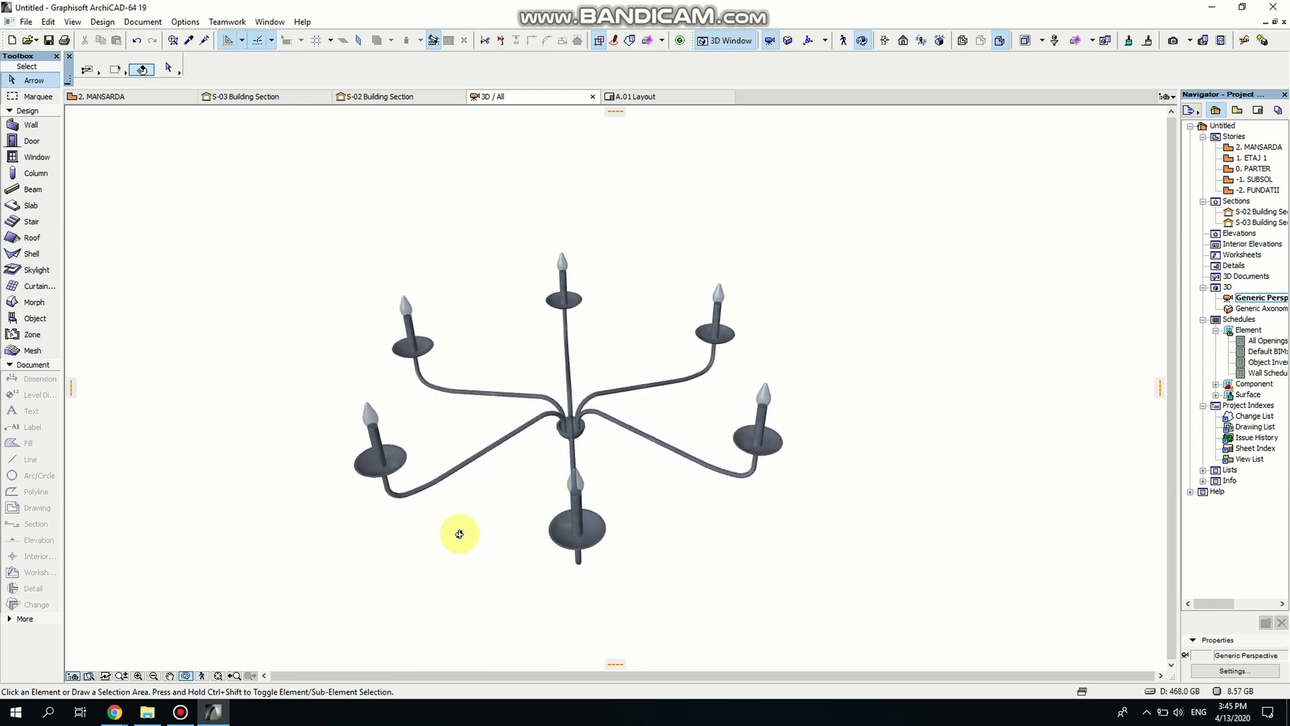
- On the 2. MANSARDA floor plan, place a column at the centre of the bowl
click(672, 385)
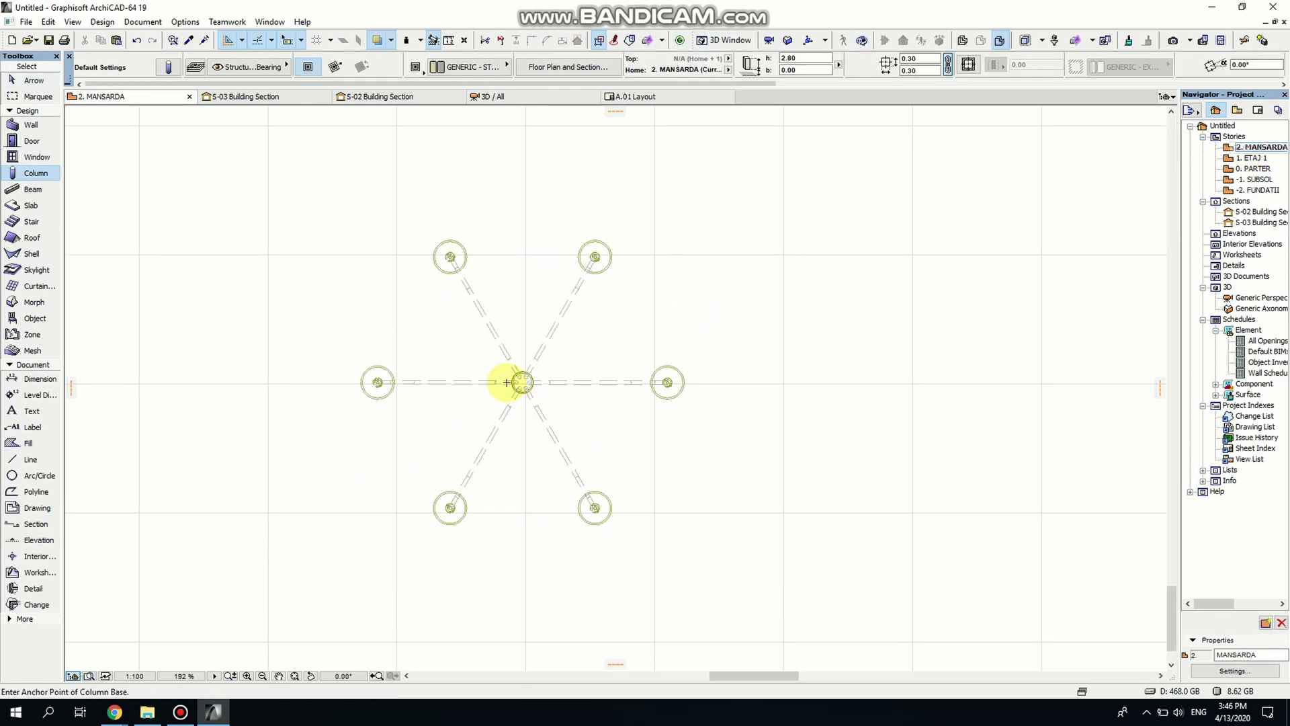
scroll(507, 383, up, 5)
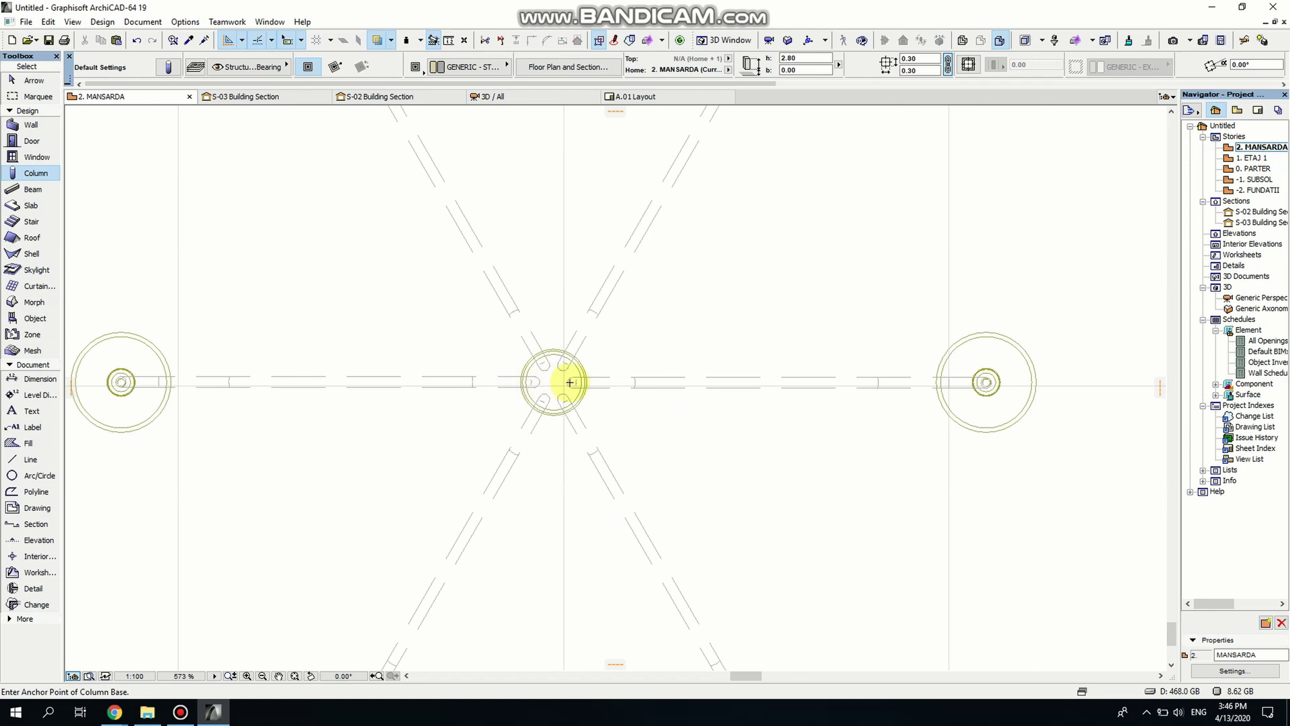
click(553, 379)
key(shift)
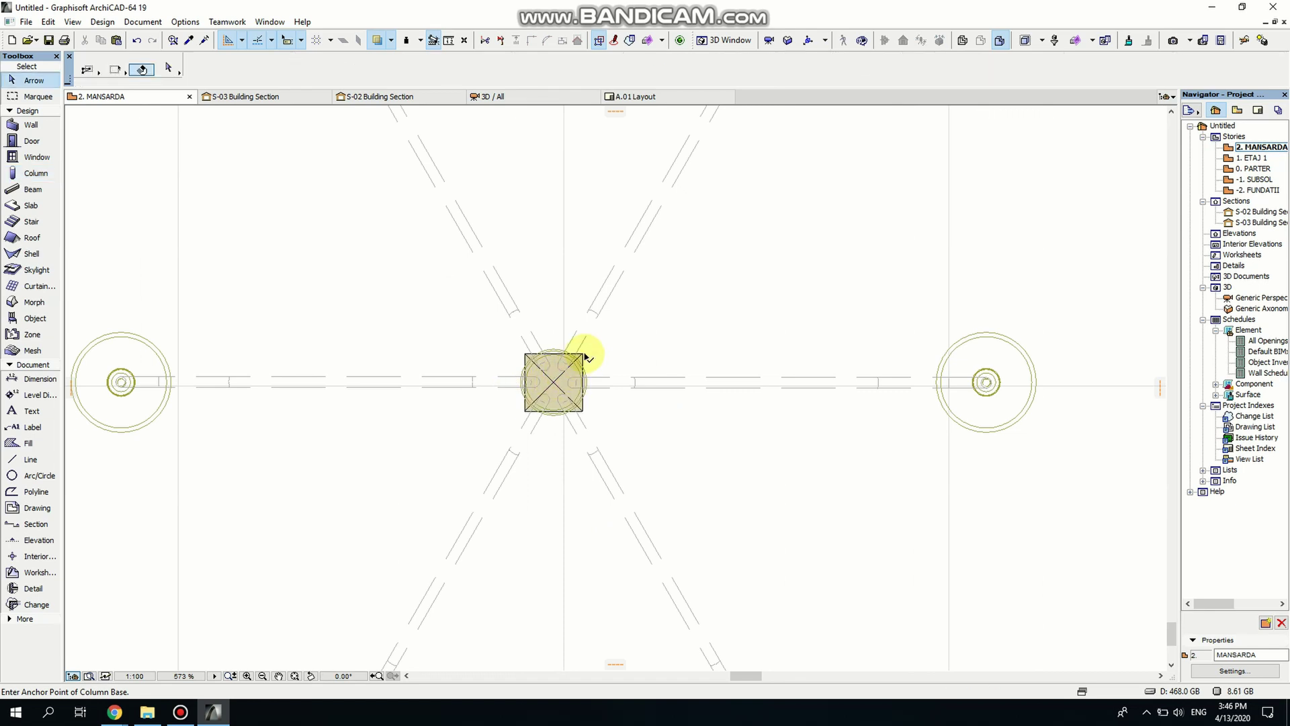
- Give the column at the bowl's centre a circular cross-section with a diameter of 0.1
click(582, 354)
click(169, 67)
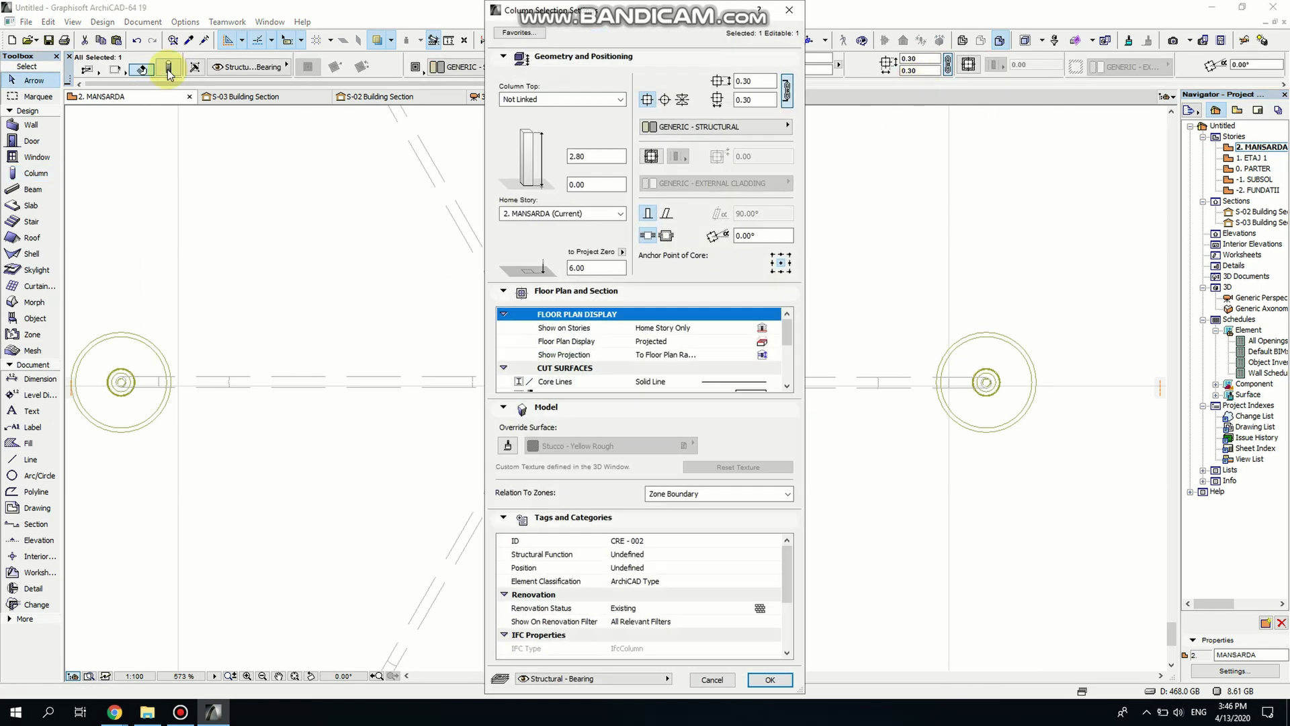
click(663, 101)
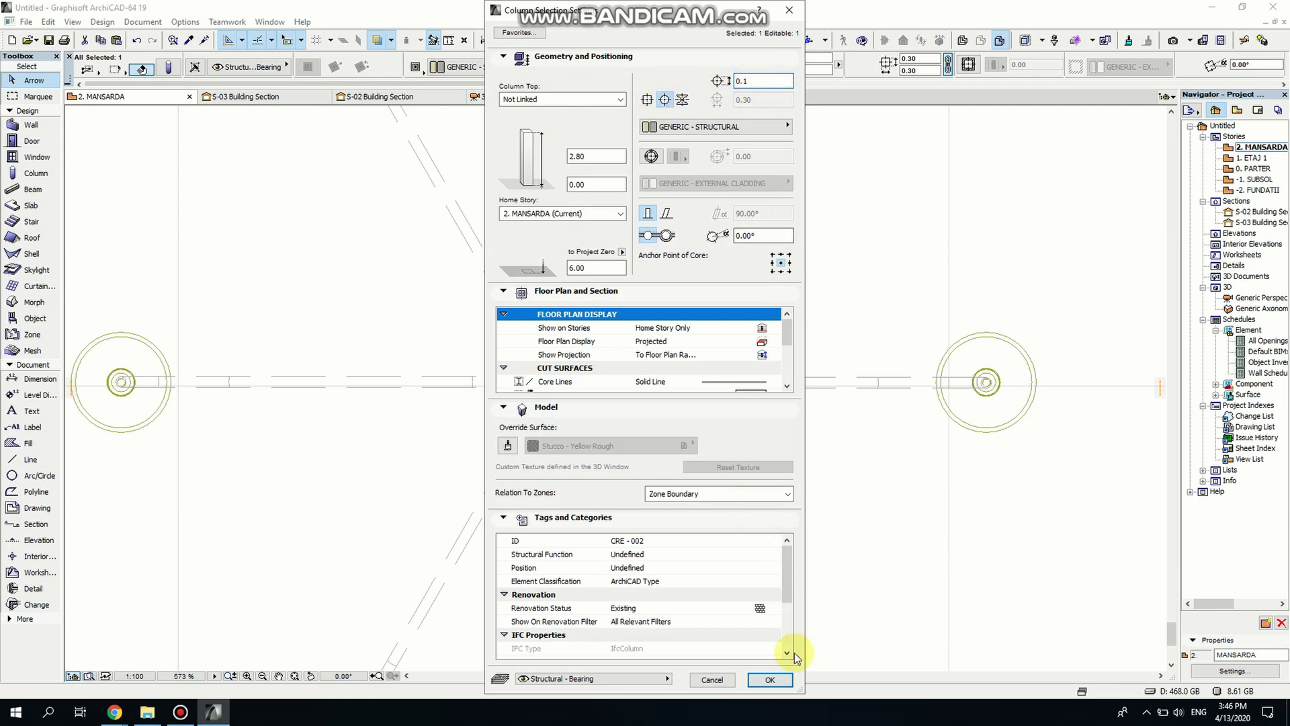
click(770, 679)
scroll(549, 377, up, 5)
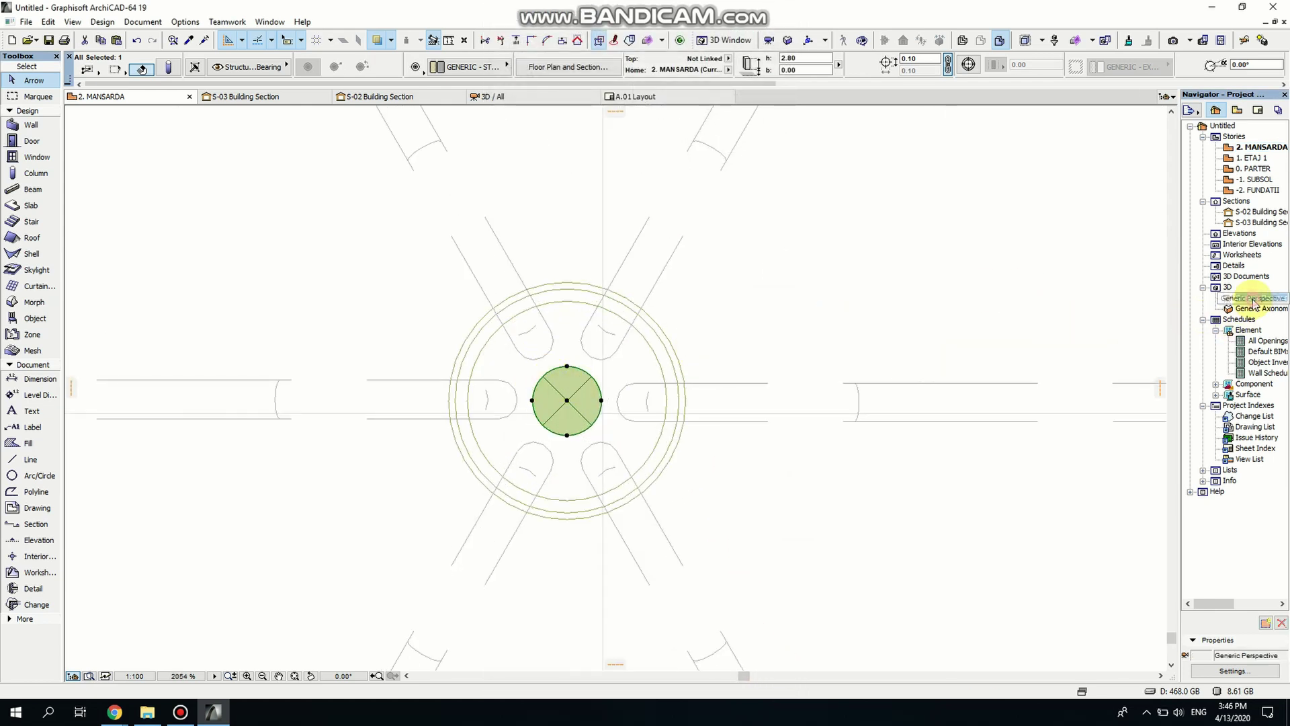
- In the Generic Perspective 3D view, move the column vertically upward until its base sits in the chandelier bowl
double_click(1253, 300)
shift+middle_drag(680, 613, 747, 536)
click(580, 568)
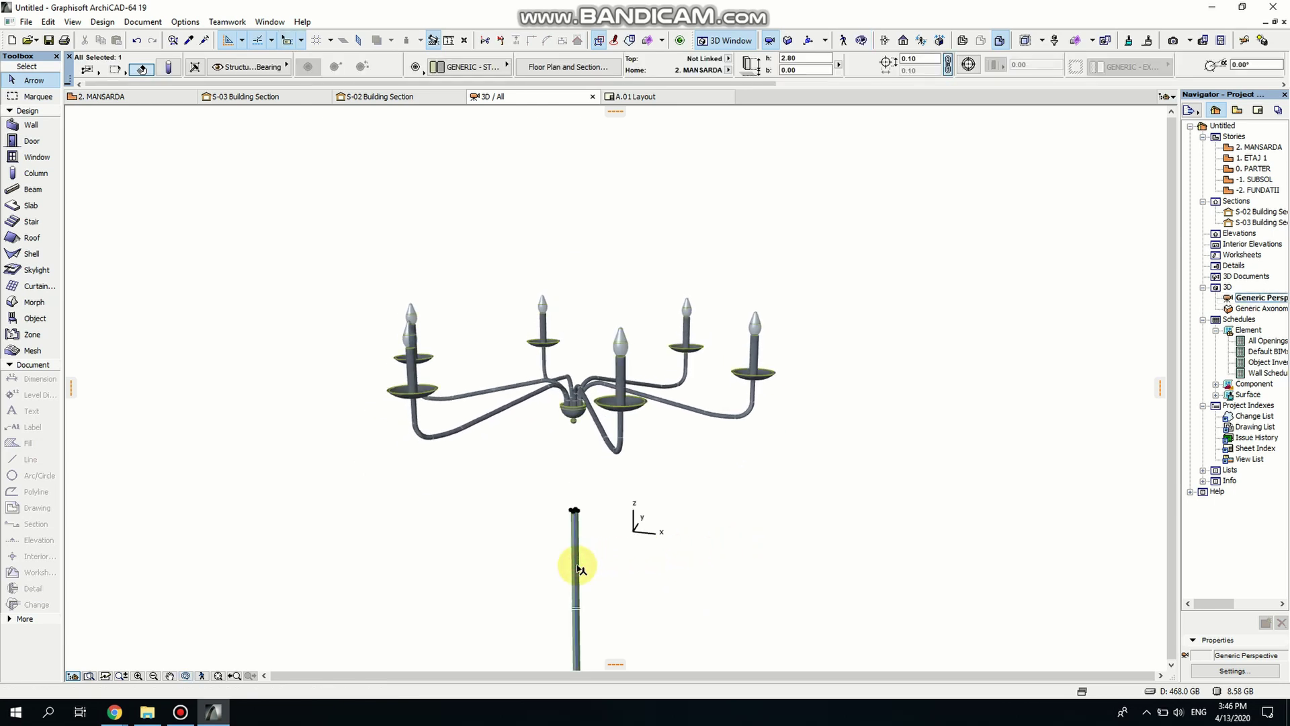
mouse_move(591, 622)
shift+middle_down()
mouse_move(598, 479)
mouse_move(590, 608)
shift+middle_up()
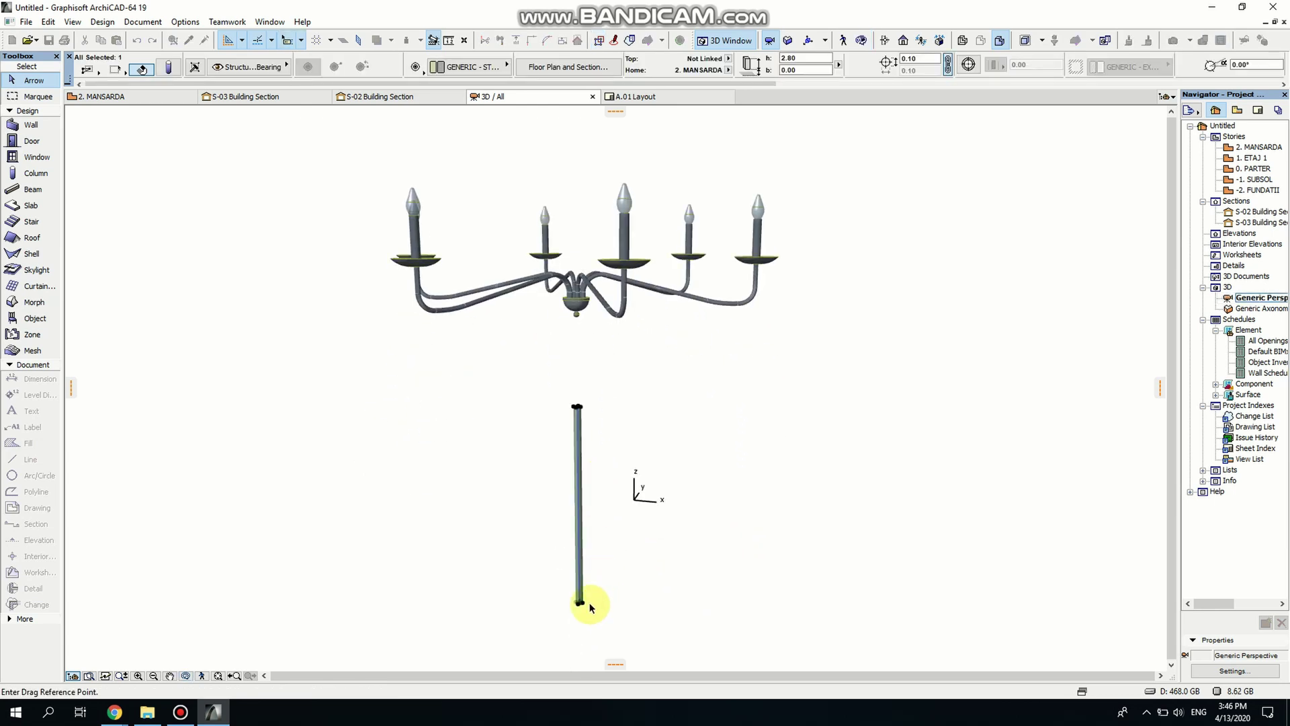
click(580, 605)
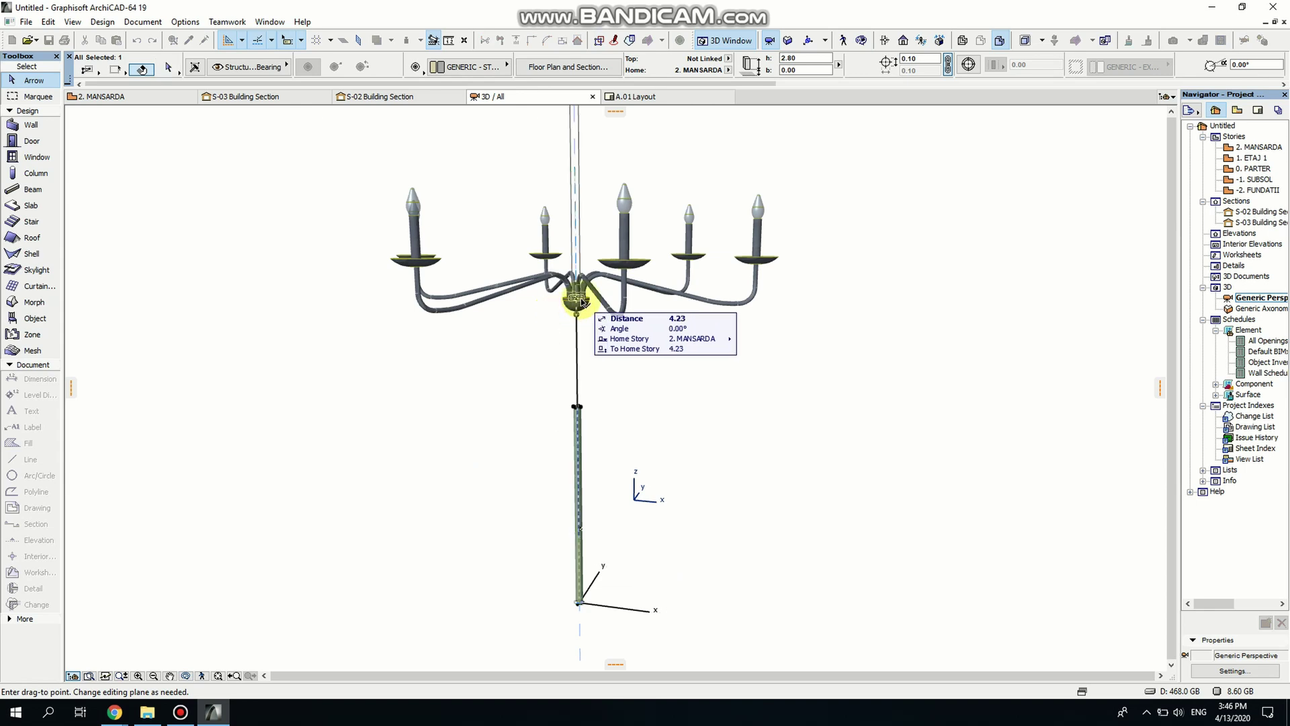
click(577, 307)
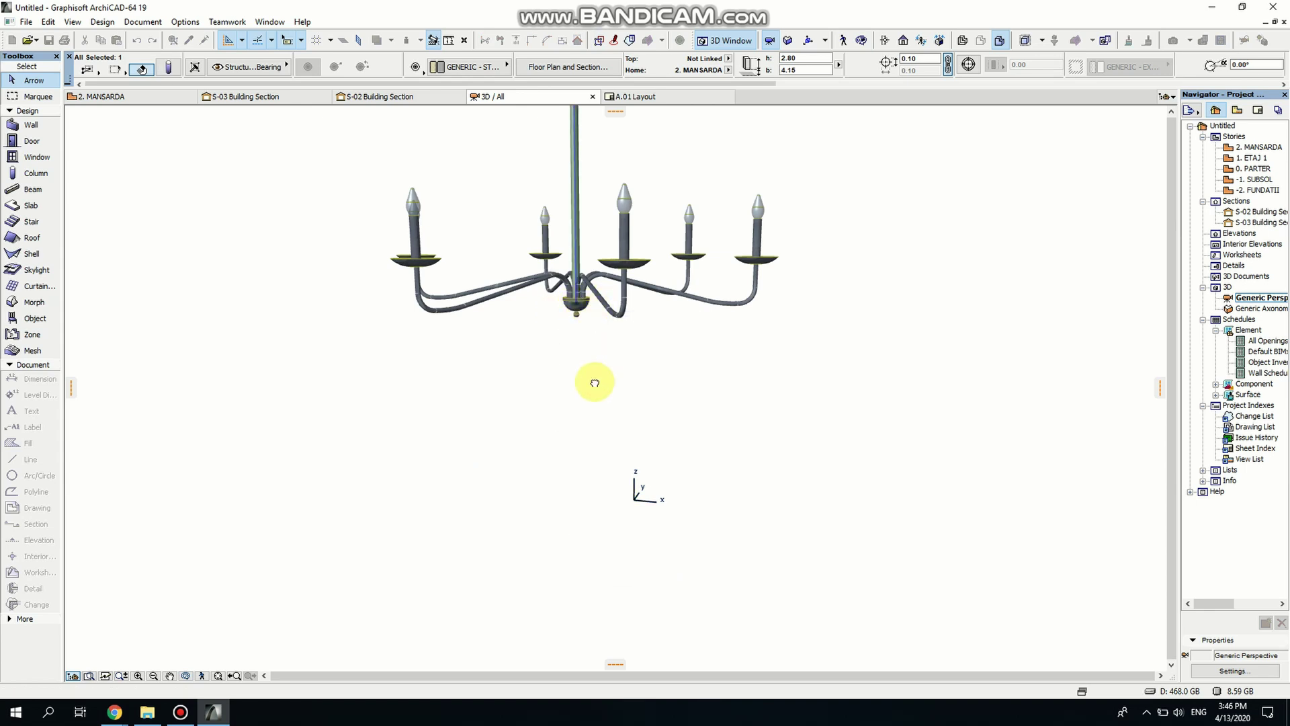
- Reduce the central column's diameter to 0.05 so it fits between the arms in the bowl
shift+middle_drag(595, 383, 590, 452)
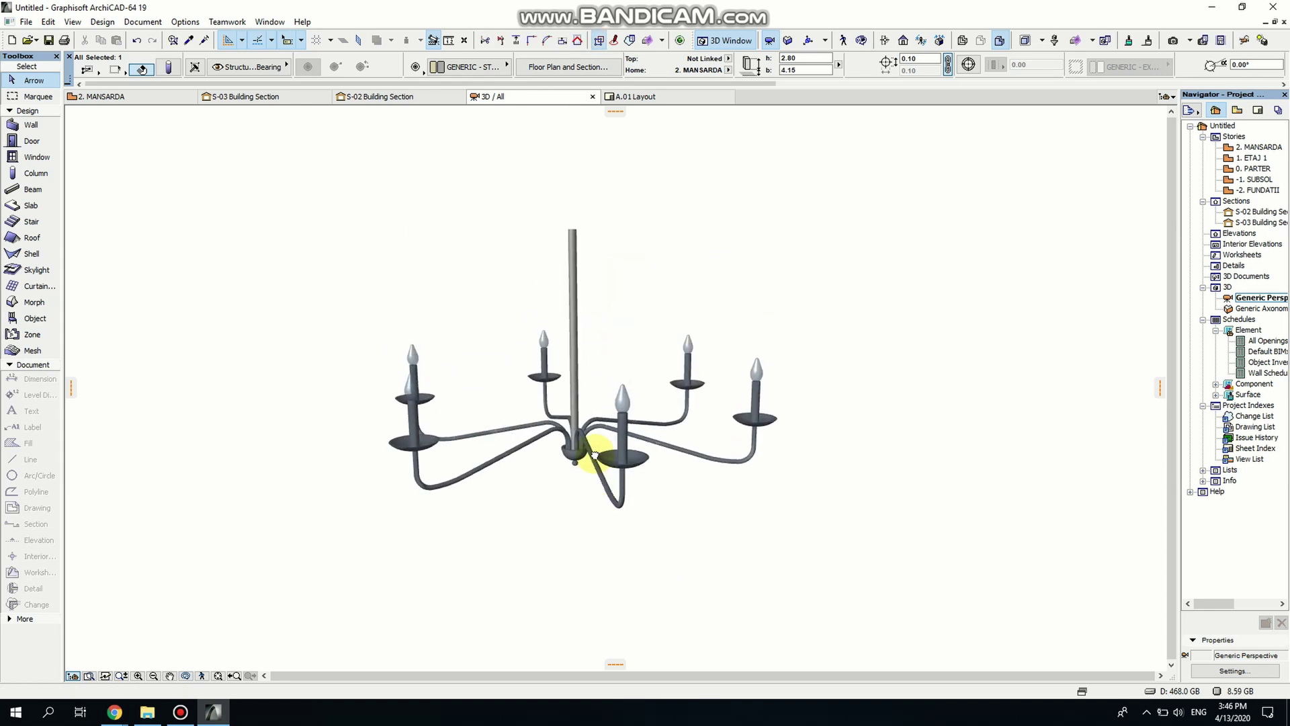
click(185, 675)
drag(627, 354, 627, 426)
scroll(578, 390, up, 5)
middle_drag(604, 342, 619, 443)
key(Escape)
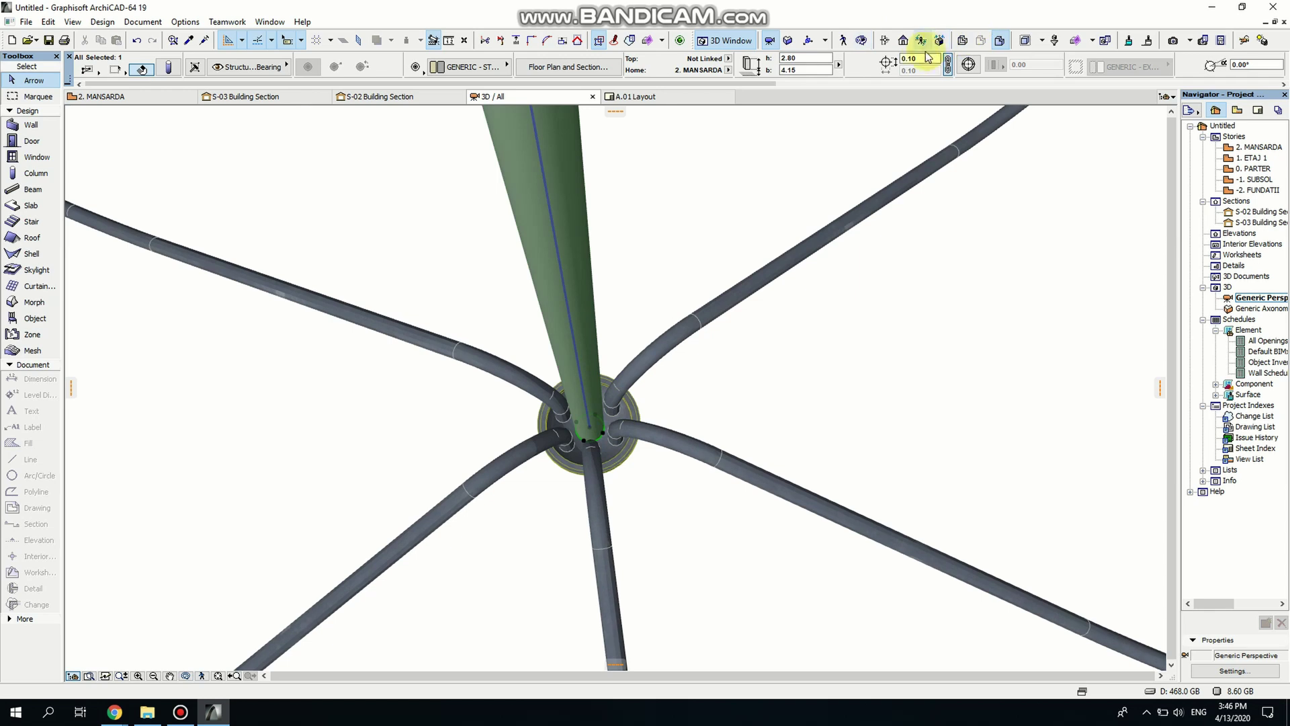
text(0.05)
key(Return)
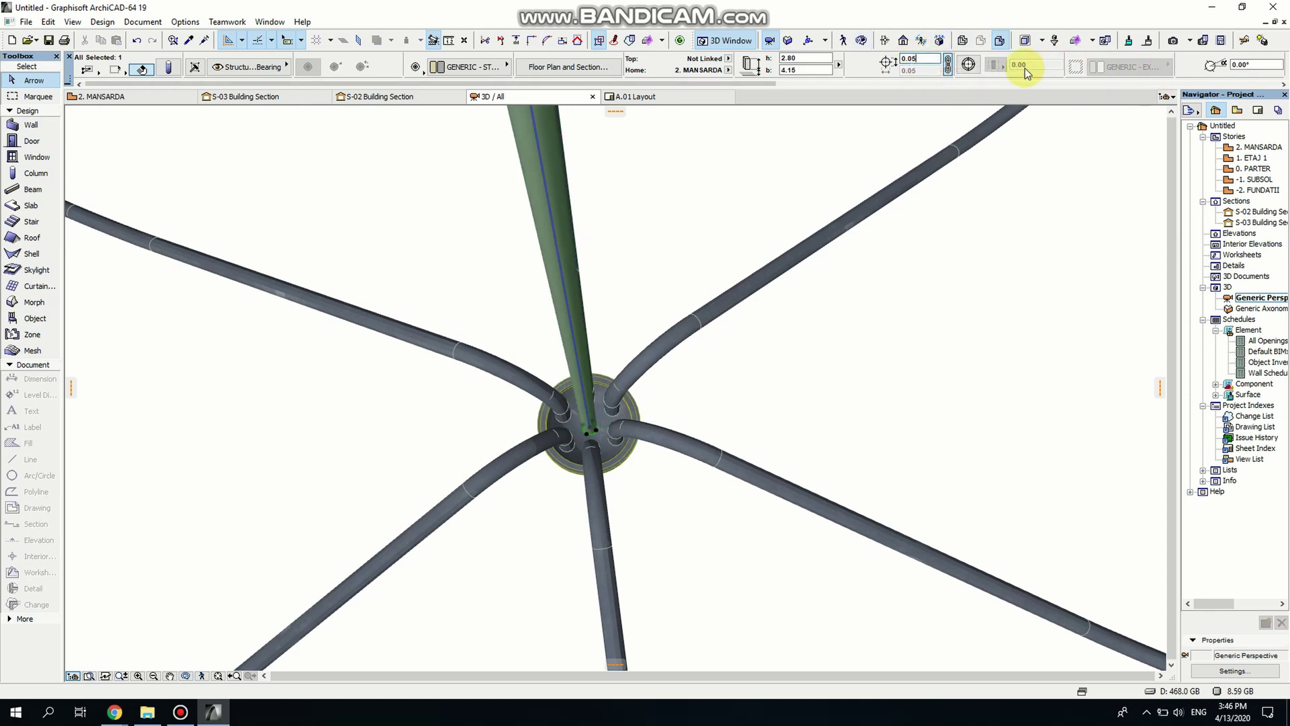
- Override the central column's surface with Metal - Iron
click(168, 66)
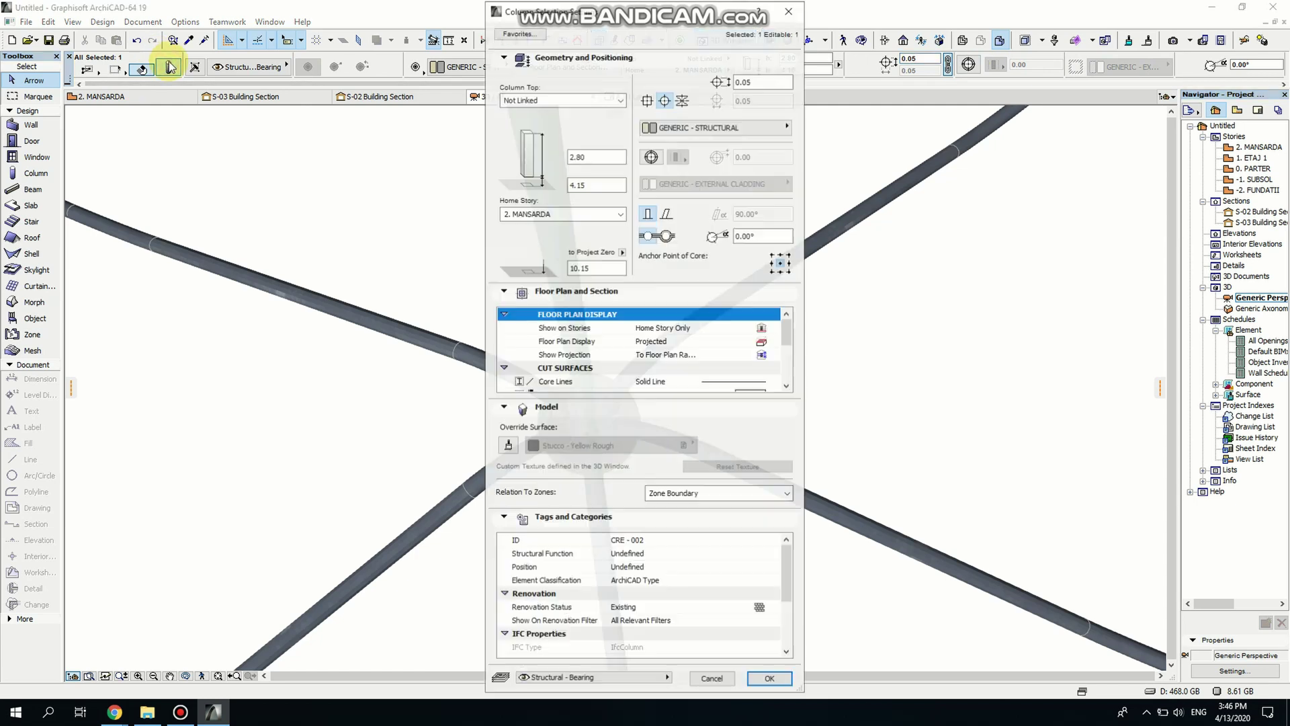
click(525, 447)
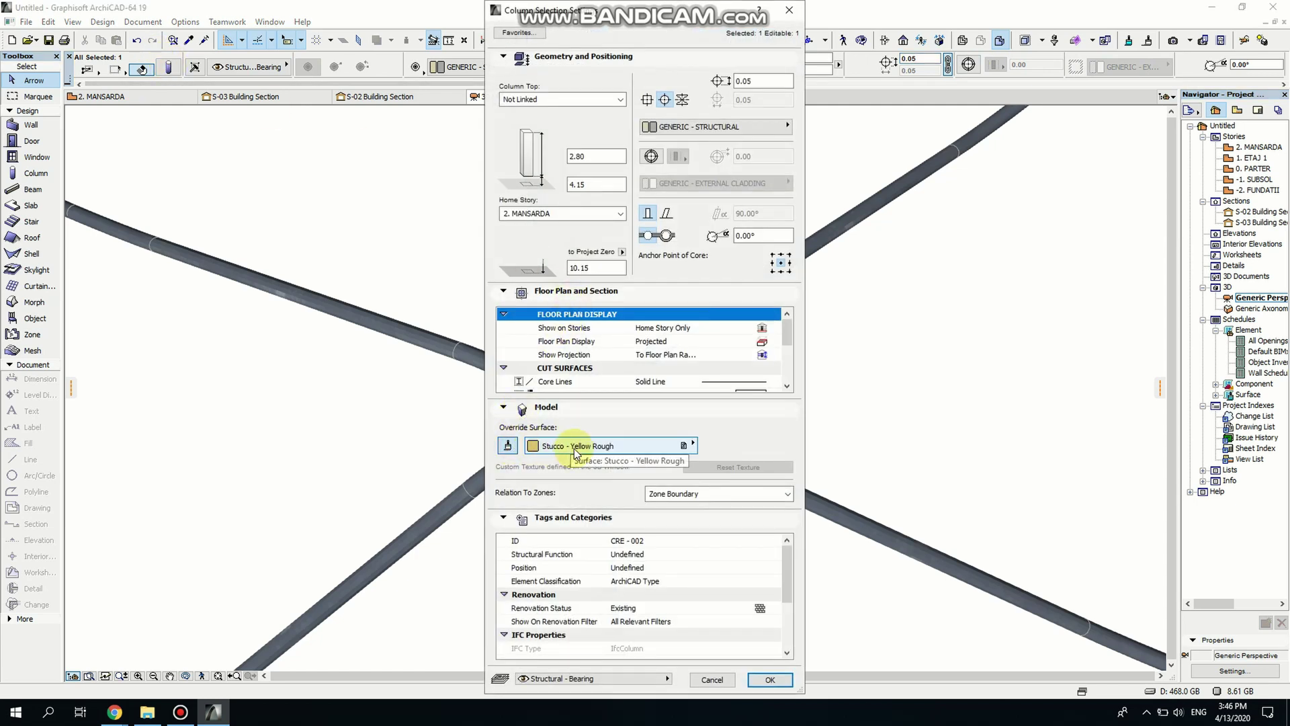
click(676, 444)
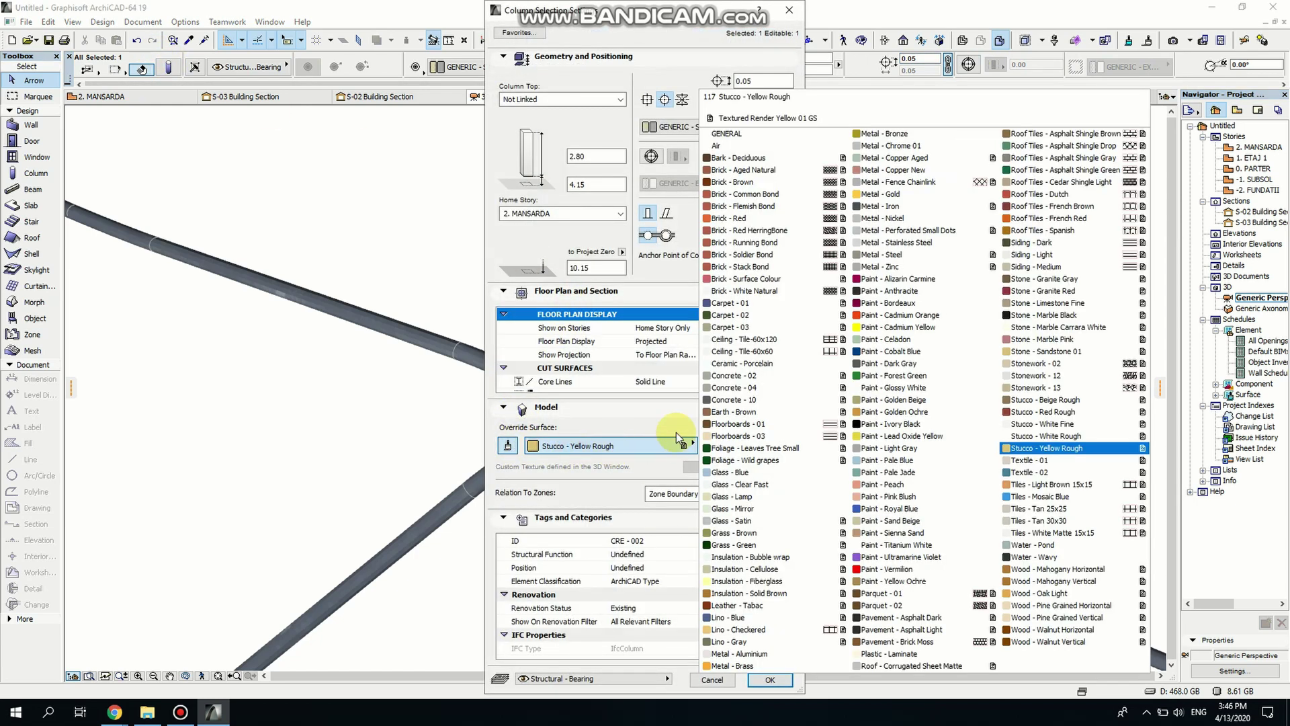
click(887, 206)
click(769, 686)
click(730, 575)
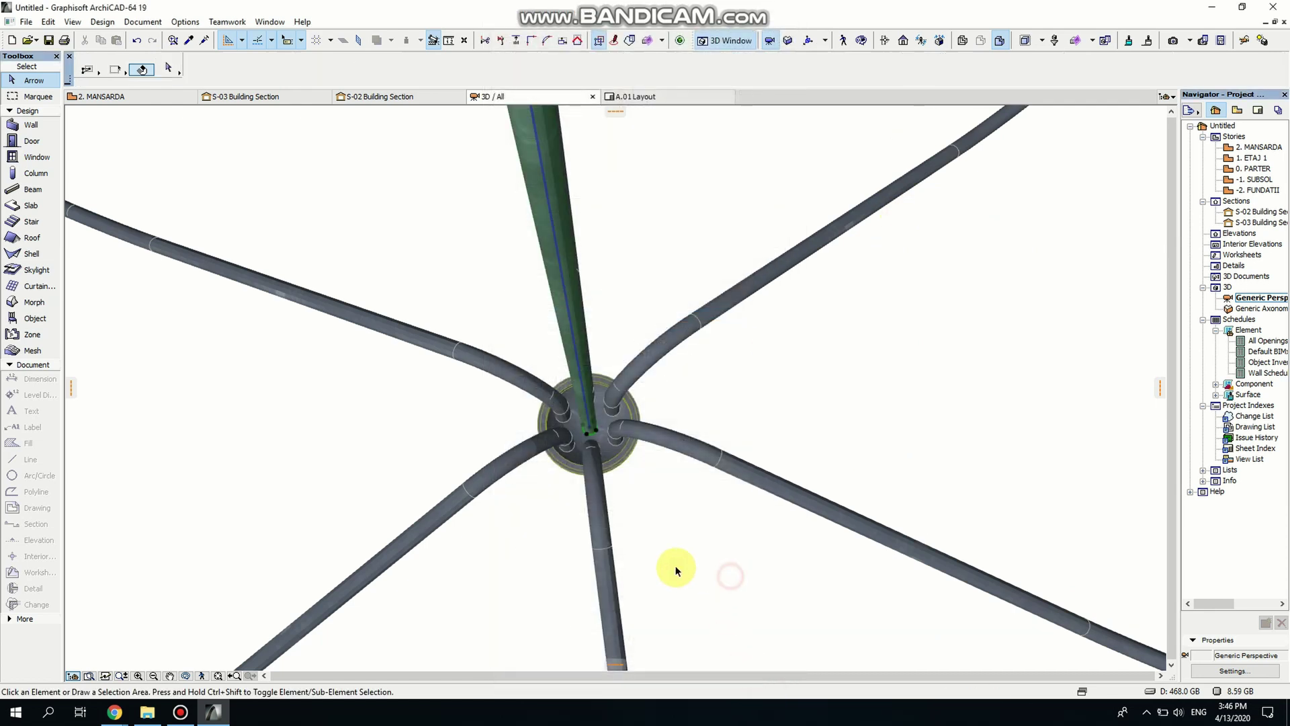
scroll(575, 565, down, 1)
scroll(325, 623, down, 3)
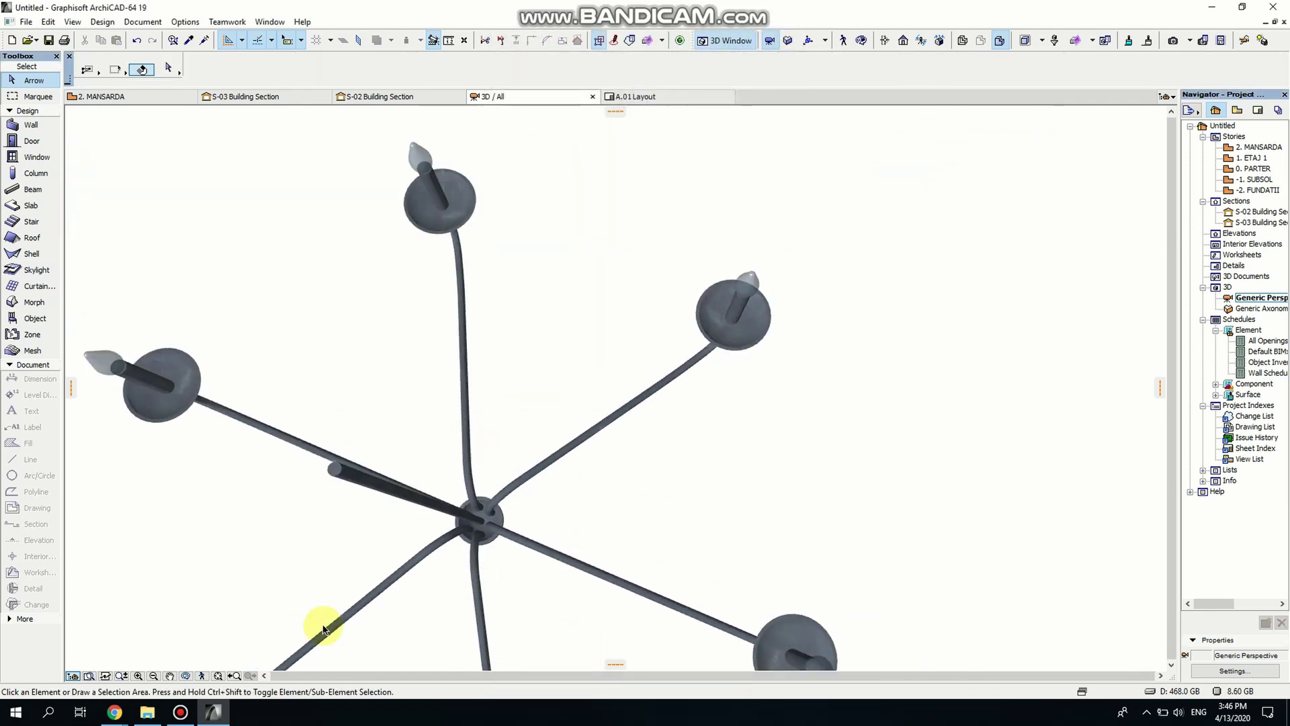
click(186, 676)
drag(541, 576, 550, 401)
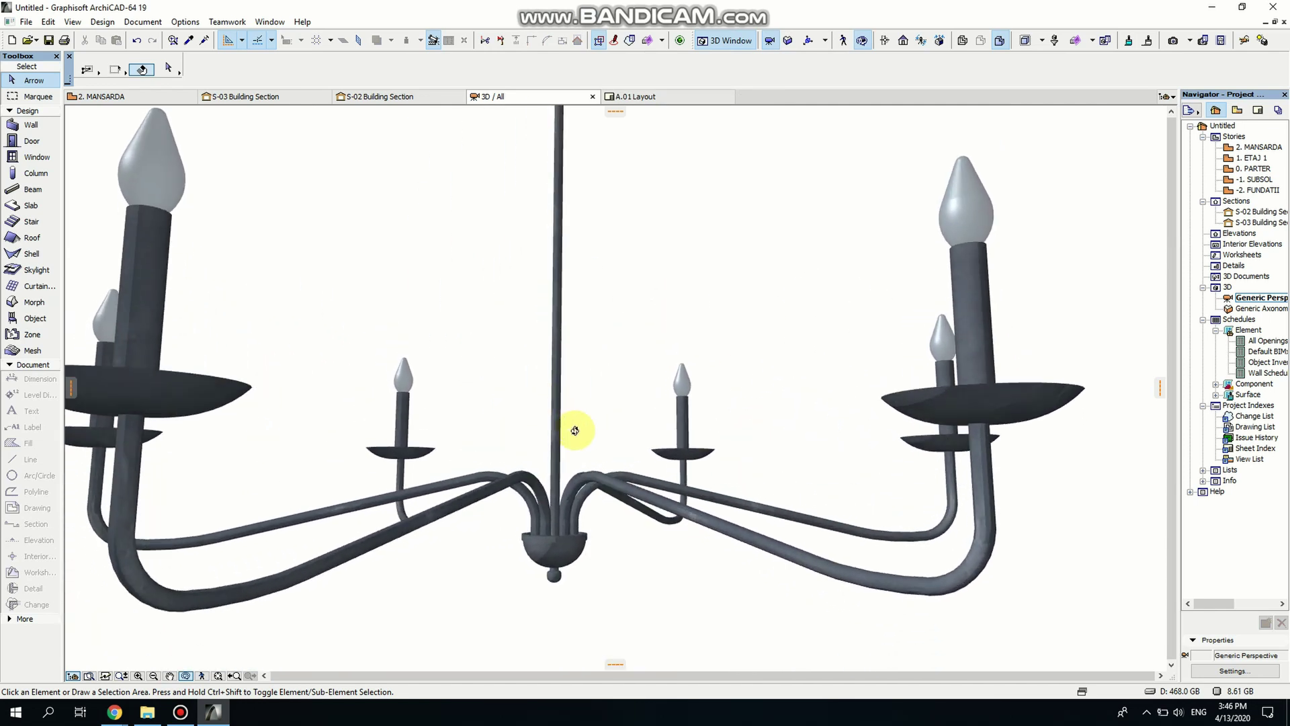
scroll(579, 433, down, 3)
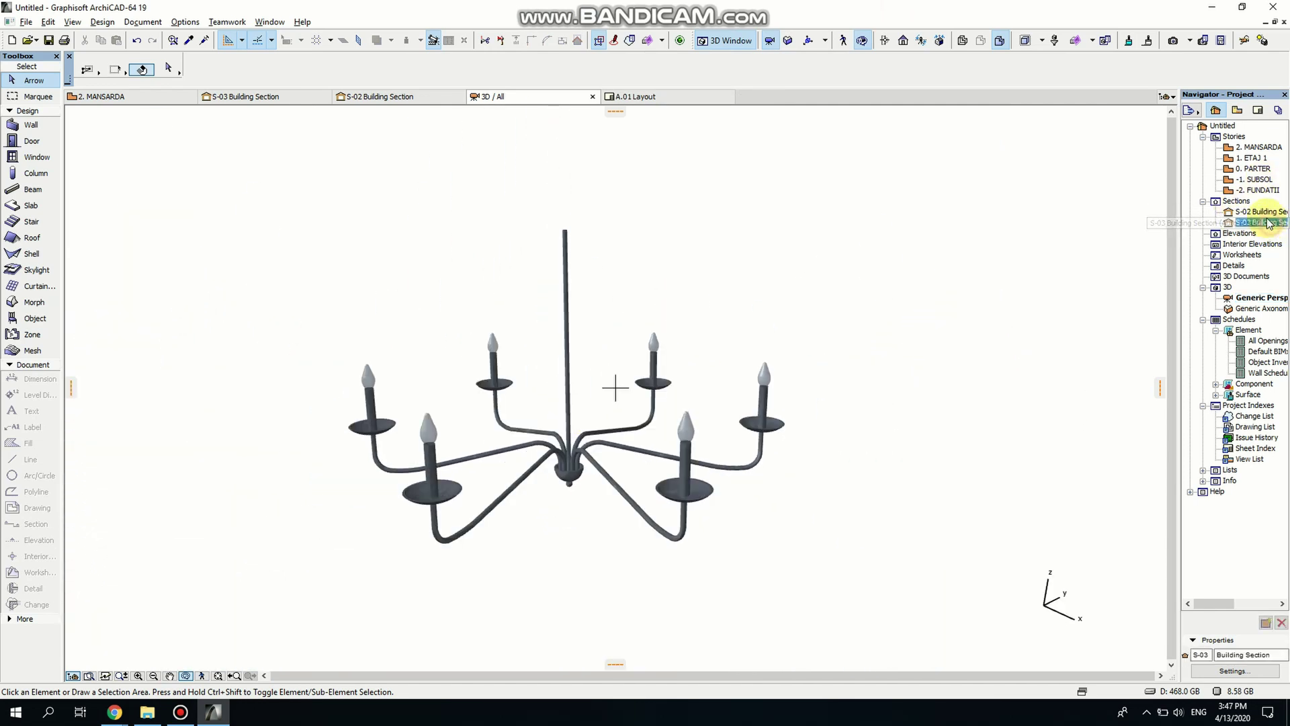
- In the S-02 Building Section, draw a closed triangular polyline about 0.22 m wide from the rod's top around the left half of the hook
double_click(1260, 211)
middle_drag(675, 243, 613, 437)
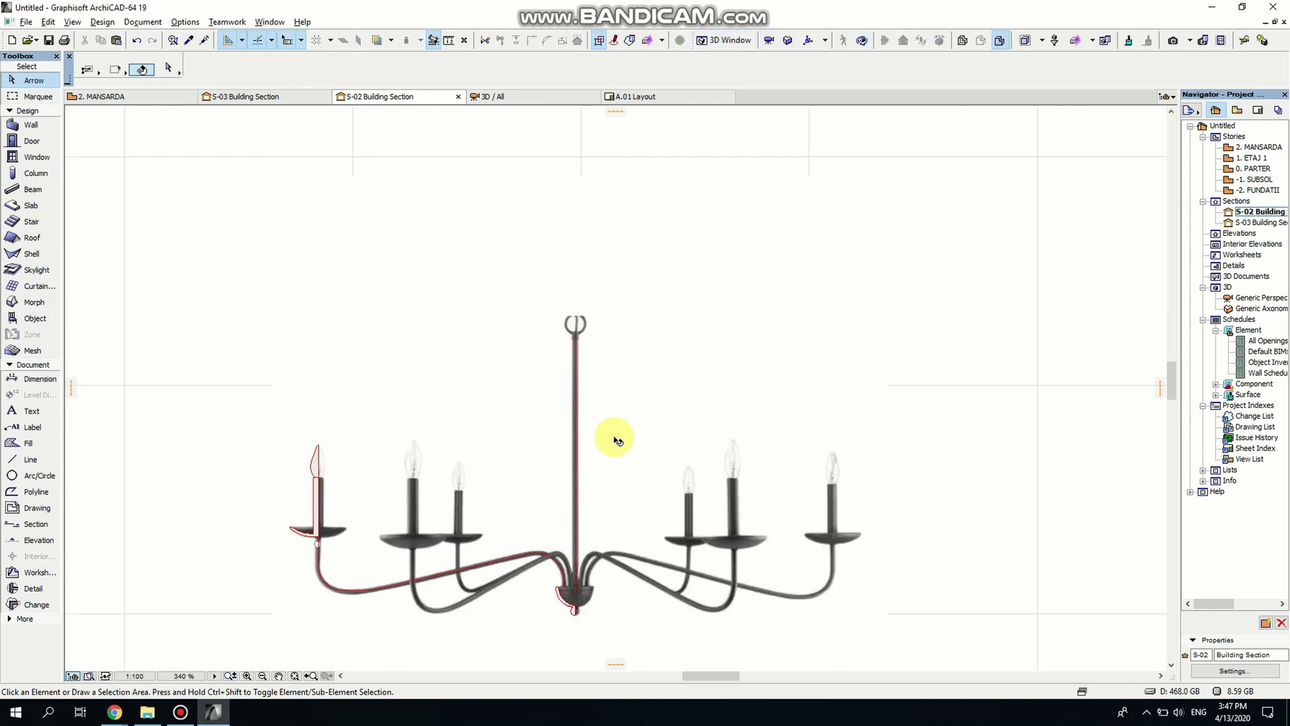
scroll(576, 325, up, 5)
click(28, 495)
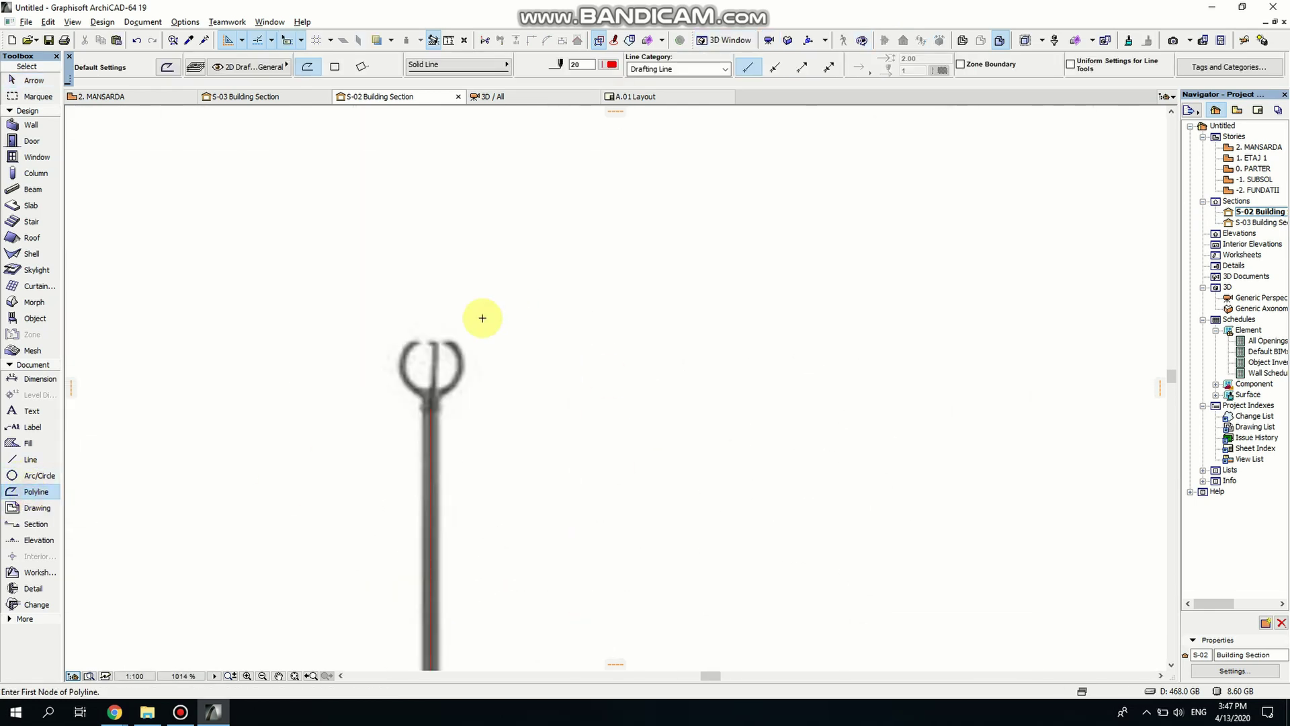
scroll(396, 343, up, 5)
scroll(344, 324, down, 4)
middle_drag(338, 331, 396, 282)
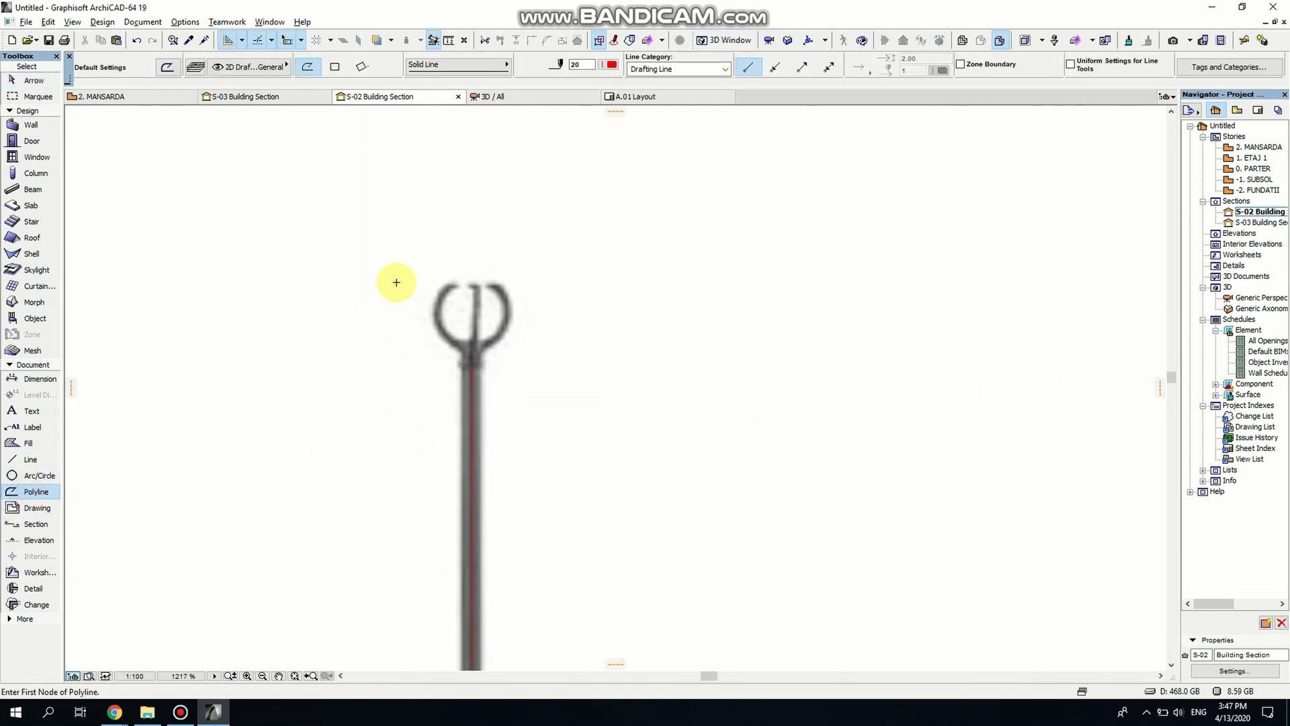
click(474, 363)
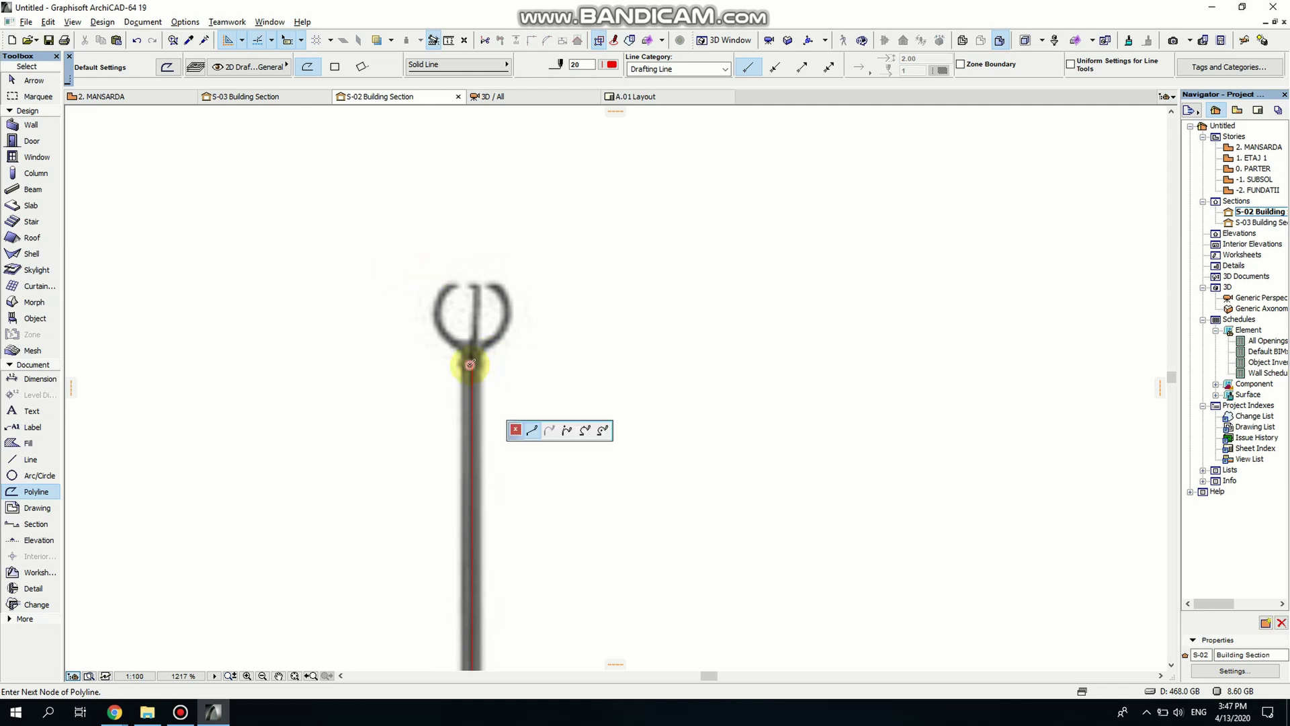
click(472, 274)
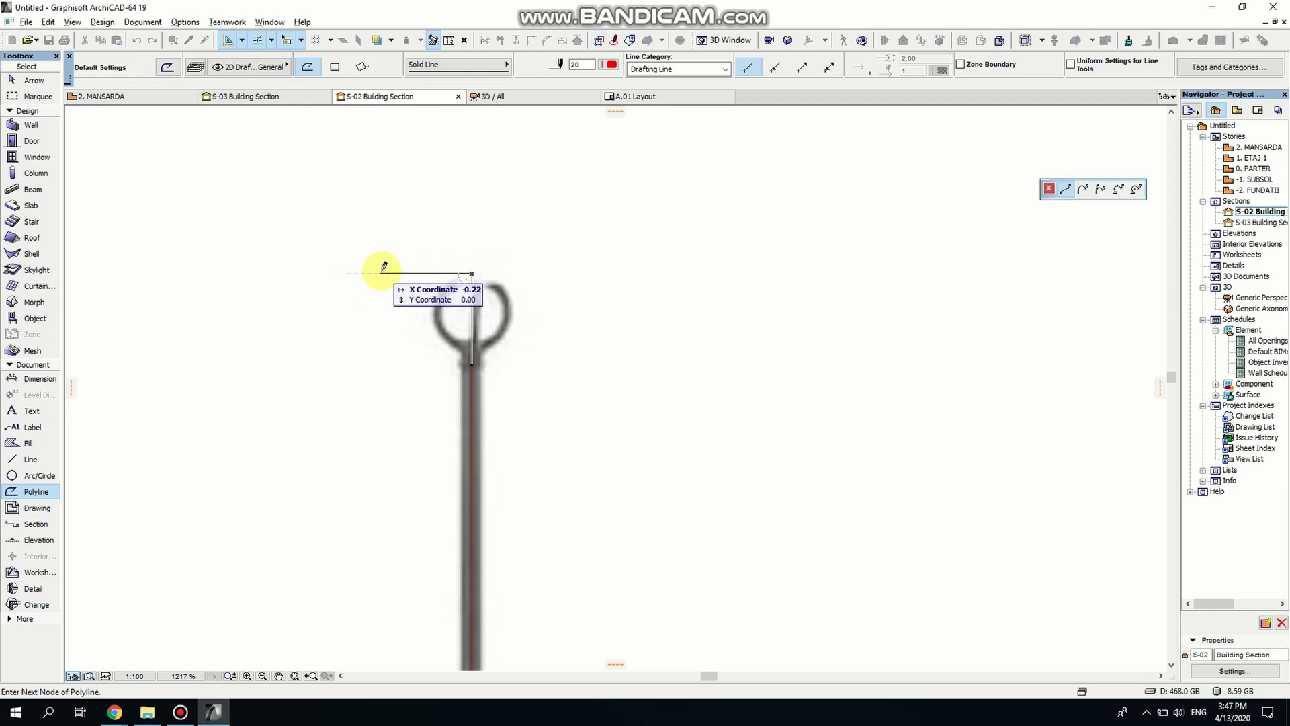
click(382, 273)
click(472, 362)
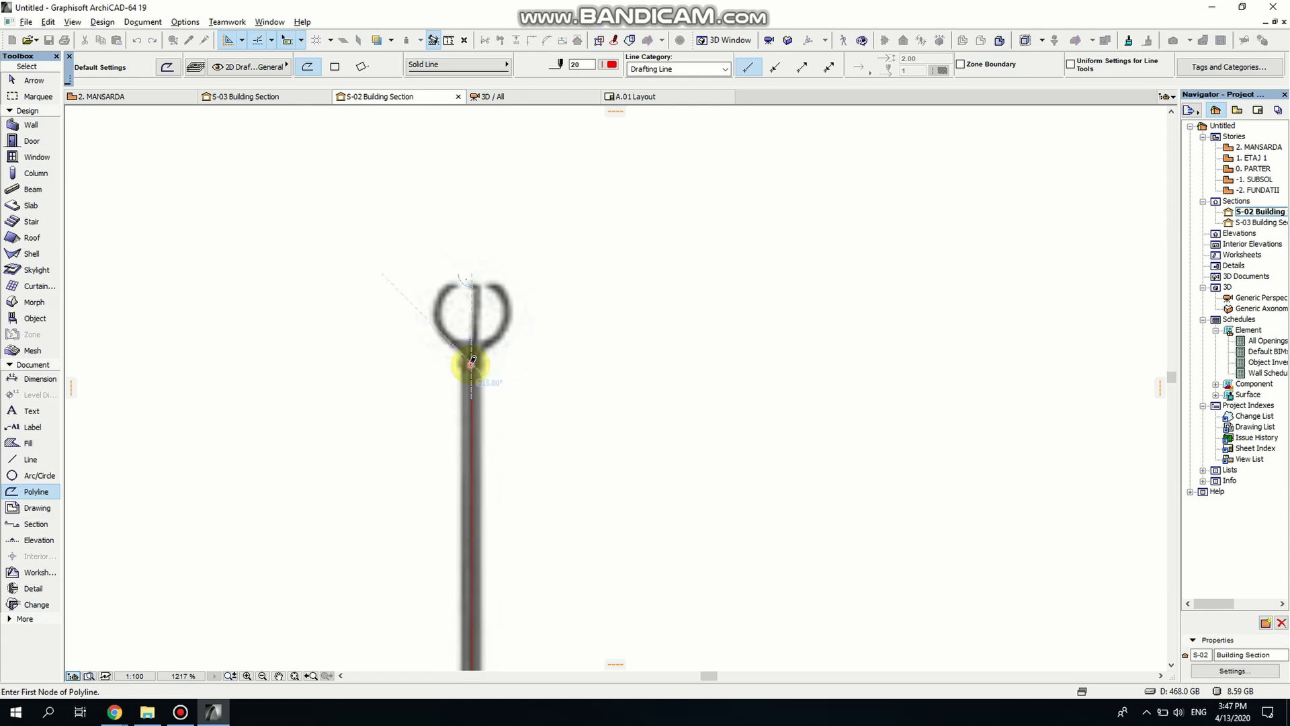
- Bend the diagonal edge of the triangular polyline outward into an arc, forming a quarter-round profile left of the rod's axis
key(Escape)
click(425, 323)
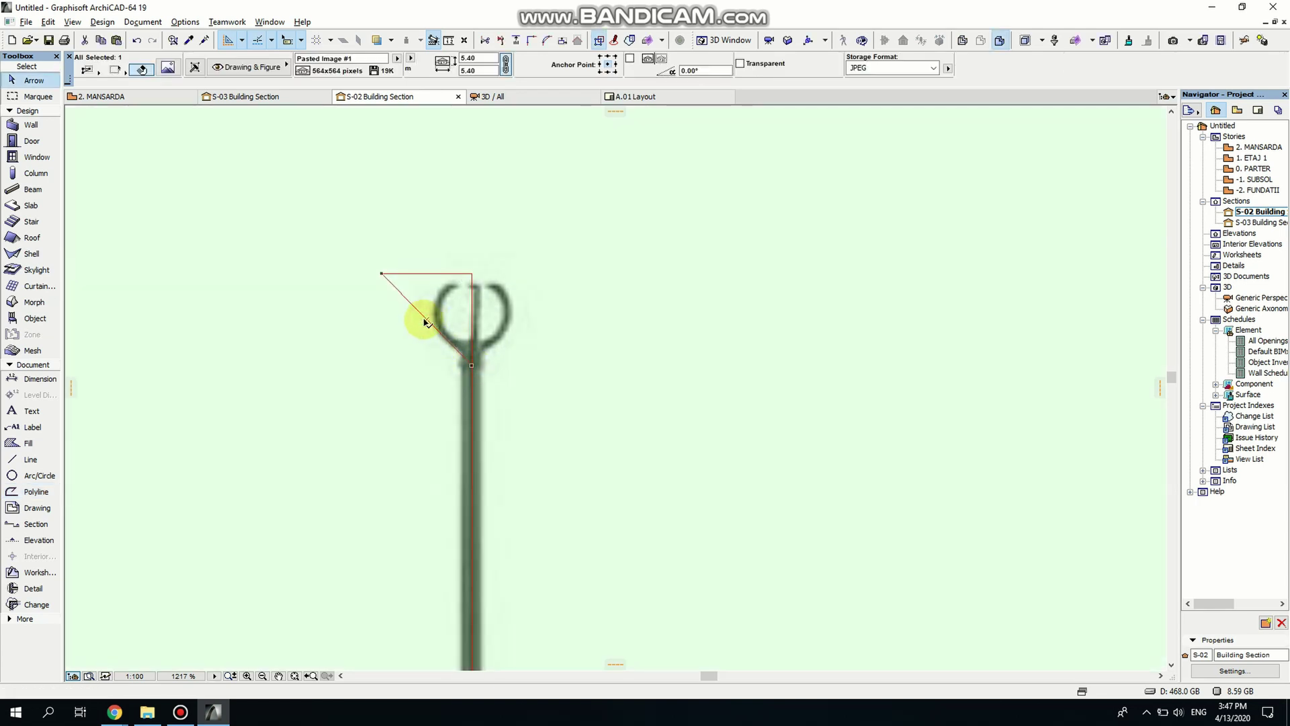
click(427, 320)
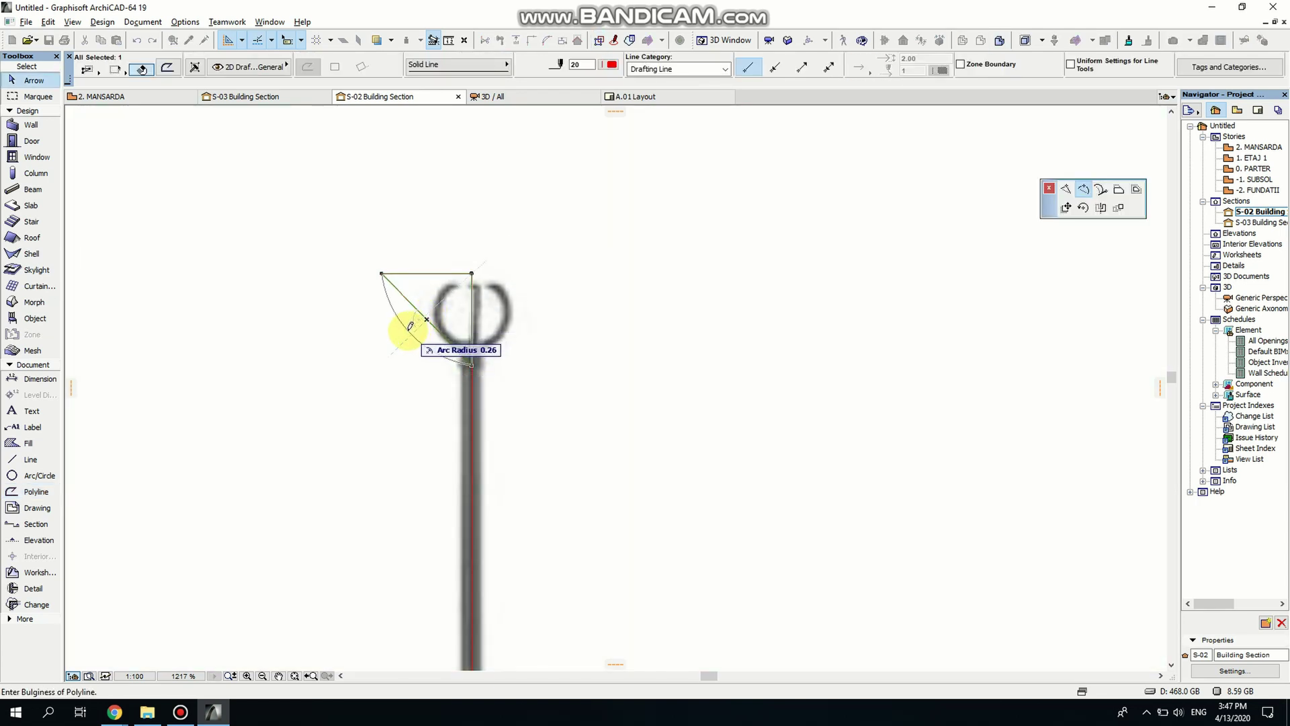
click(409, 332)
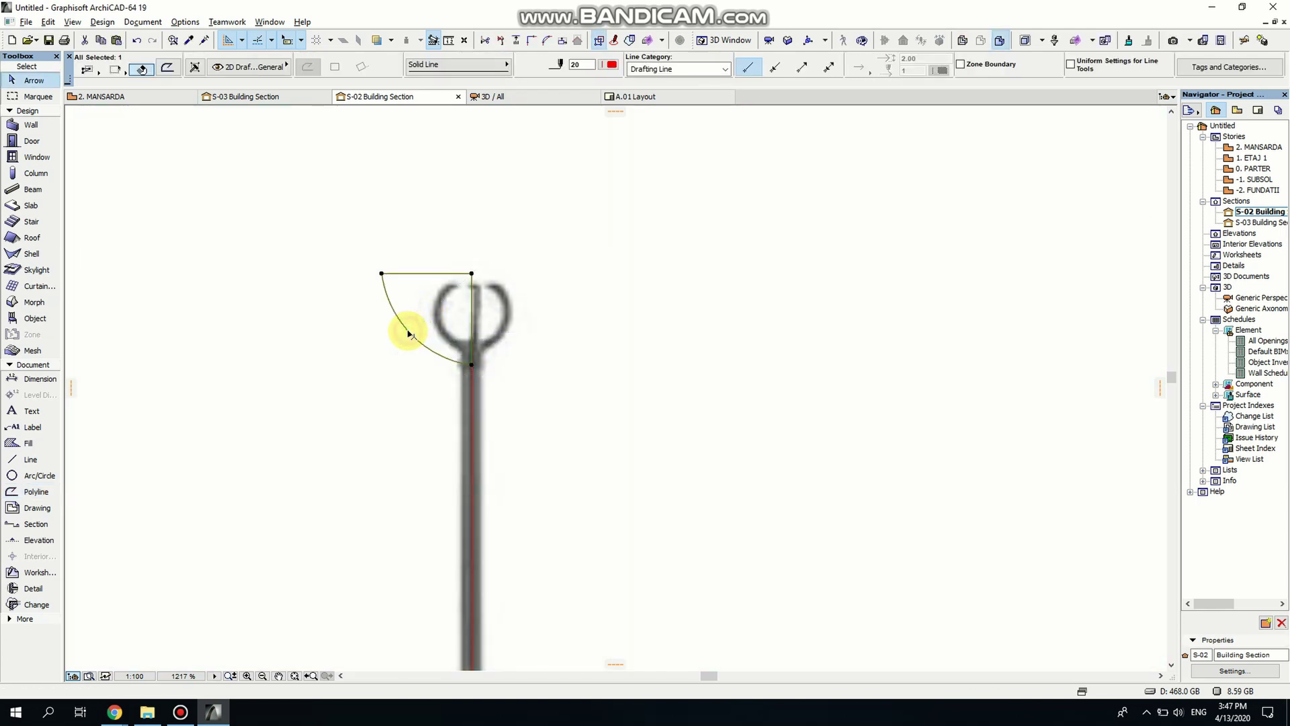
- Create a fill from the closed quarter-round polyline at the rod's top and select that fill
click(28, 442)
click(436, 292)
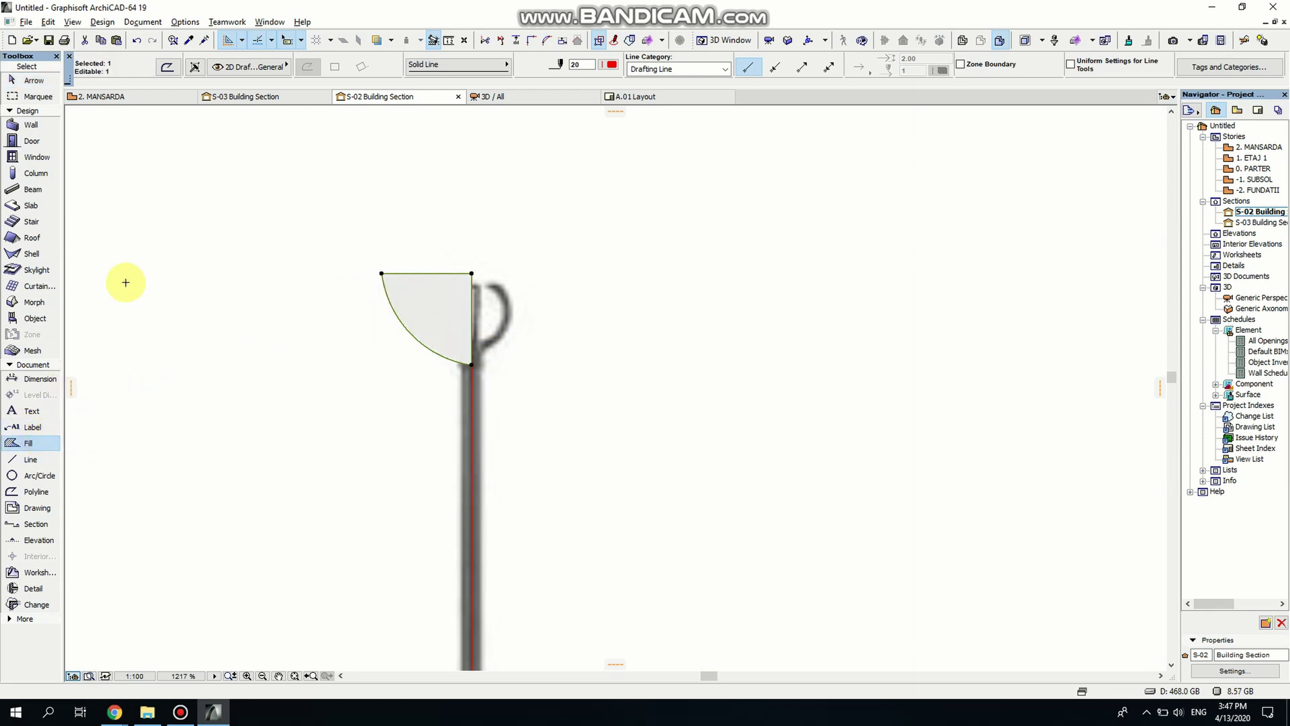
key(Escape)
key(Escape)
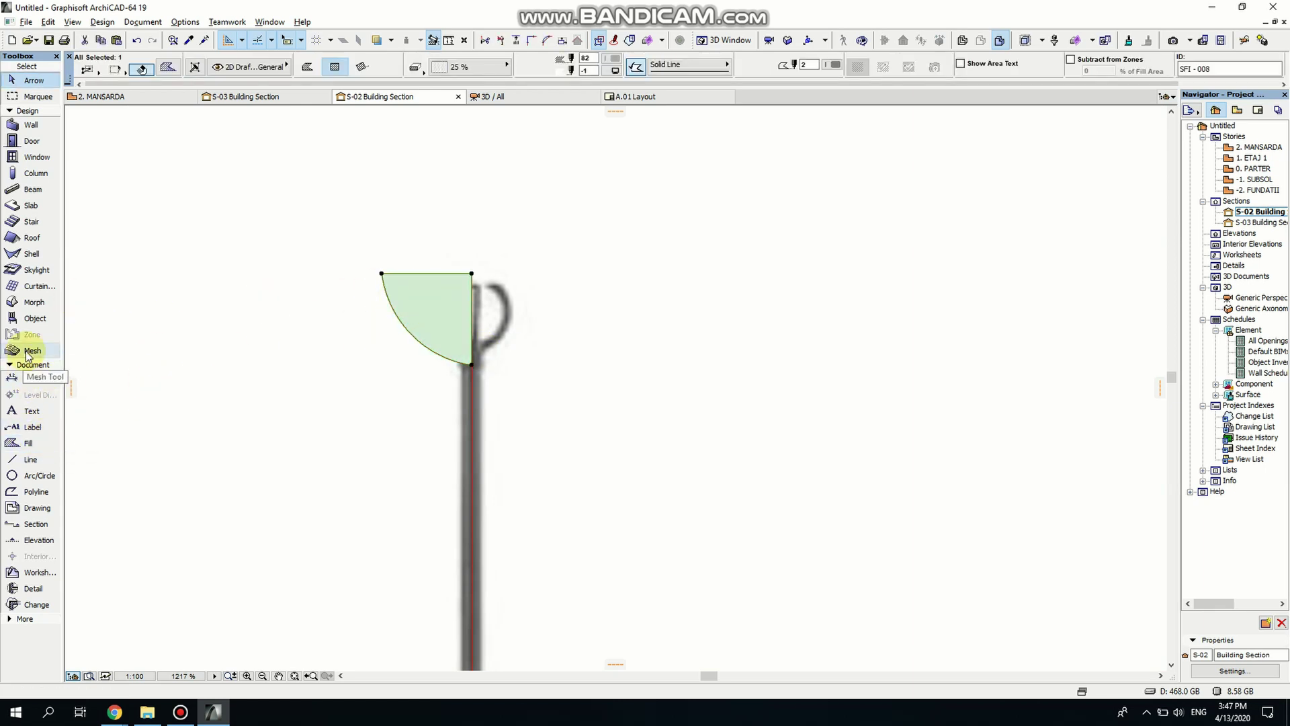
- Revolve the quarter-round fill into a bowl-shaped morph around its vertical edge on the rod's centreline
click(30, 301)
click(434, 291)
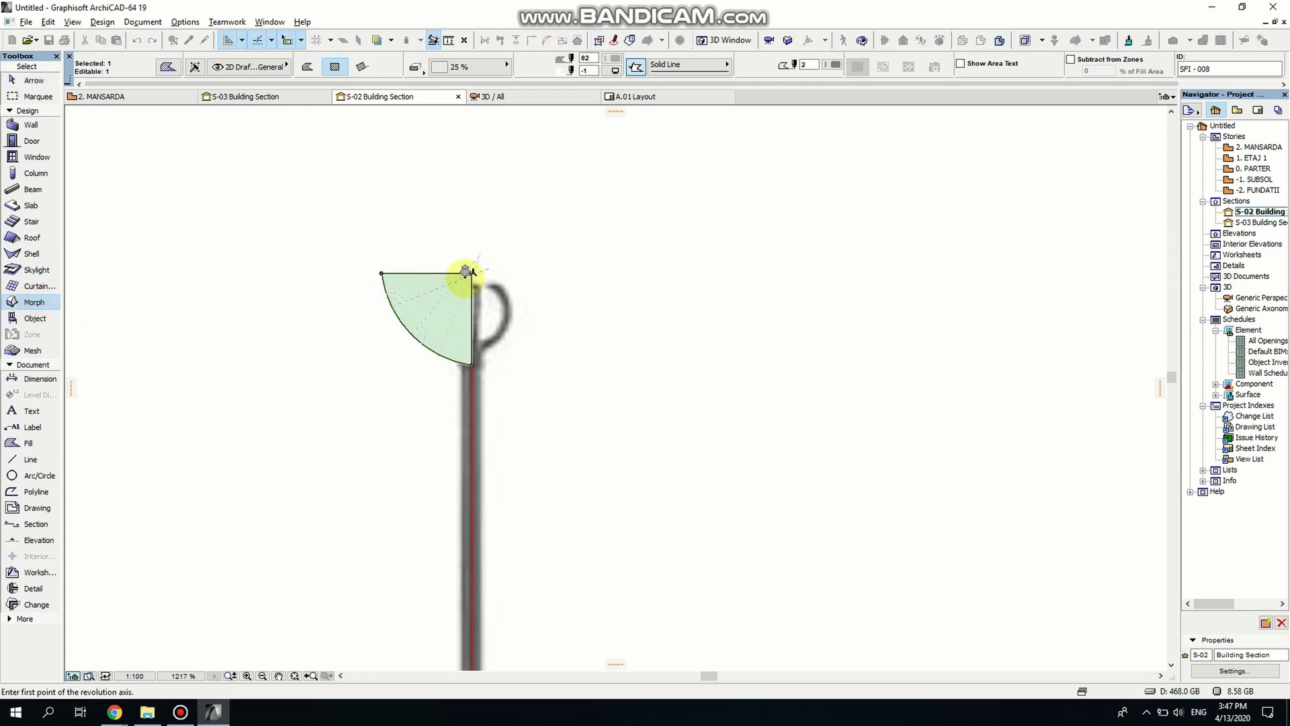
click(471, 273)
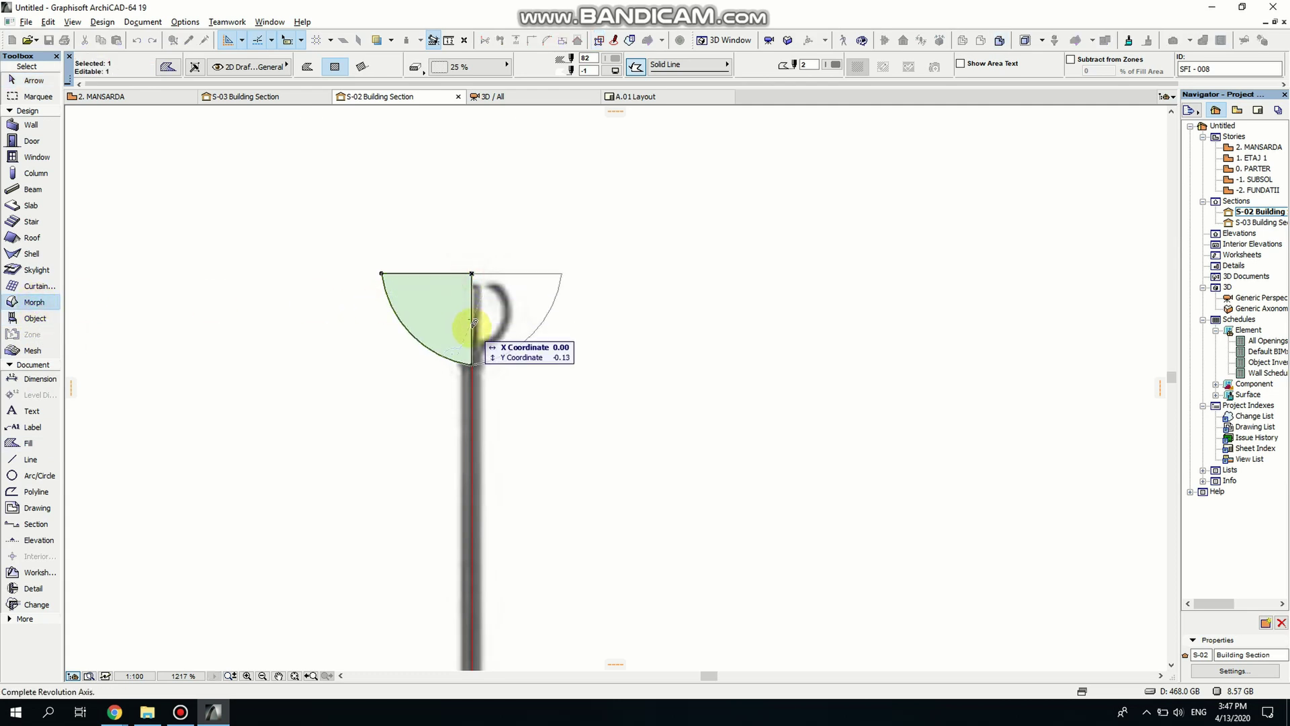
click(472, 326)
click(704, 294)
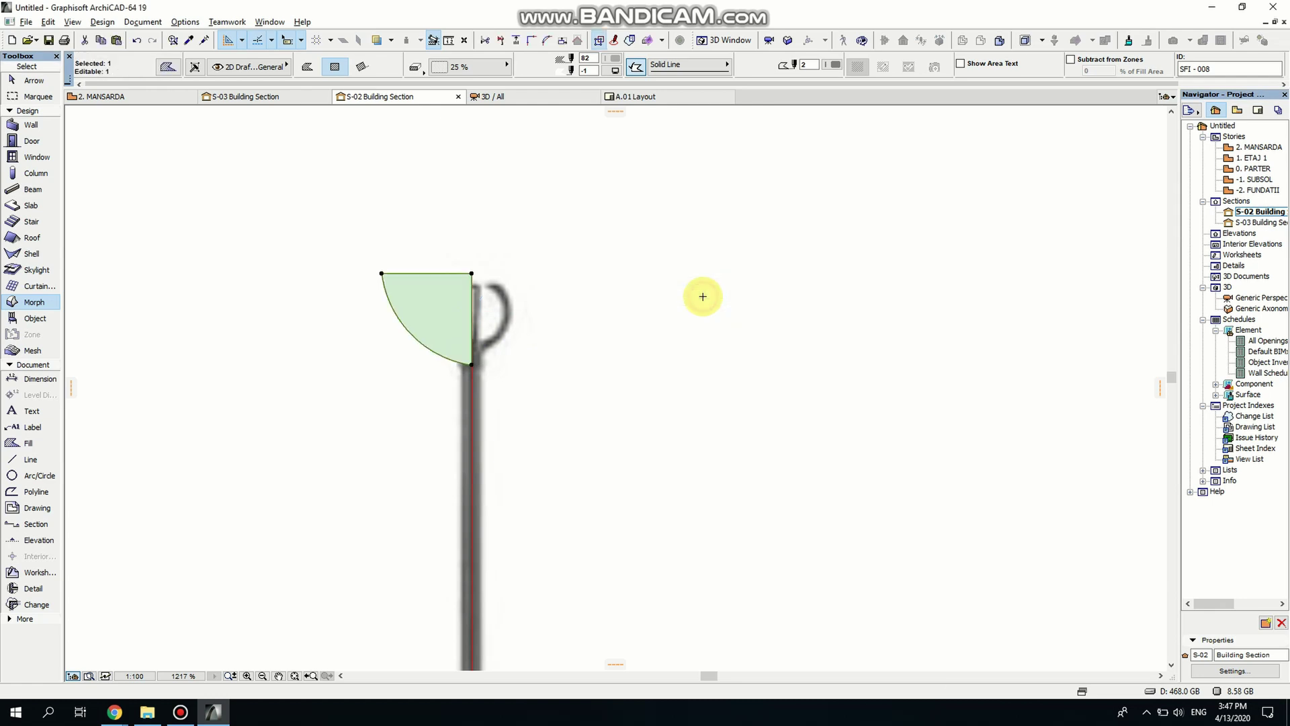
- In the Generic Perspective 3D view, shorten the central column to about 2.29 high so it ends inside the top cap
double_click(1268, 297)
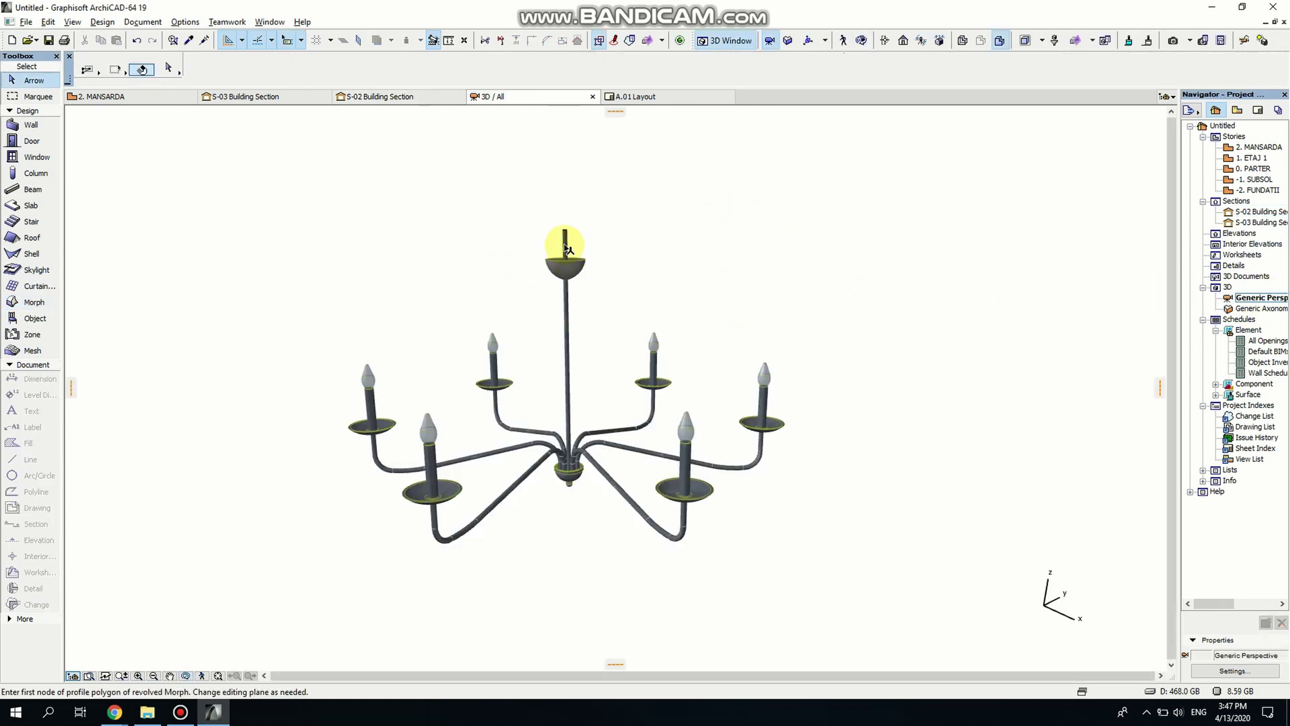
click(565, 249)
click(564, 233)
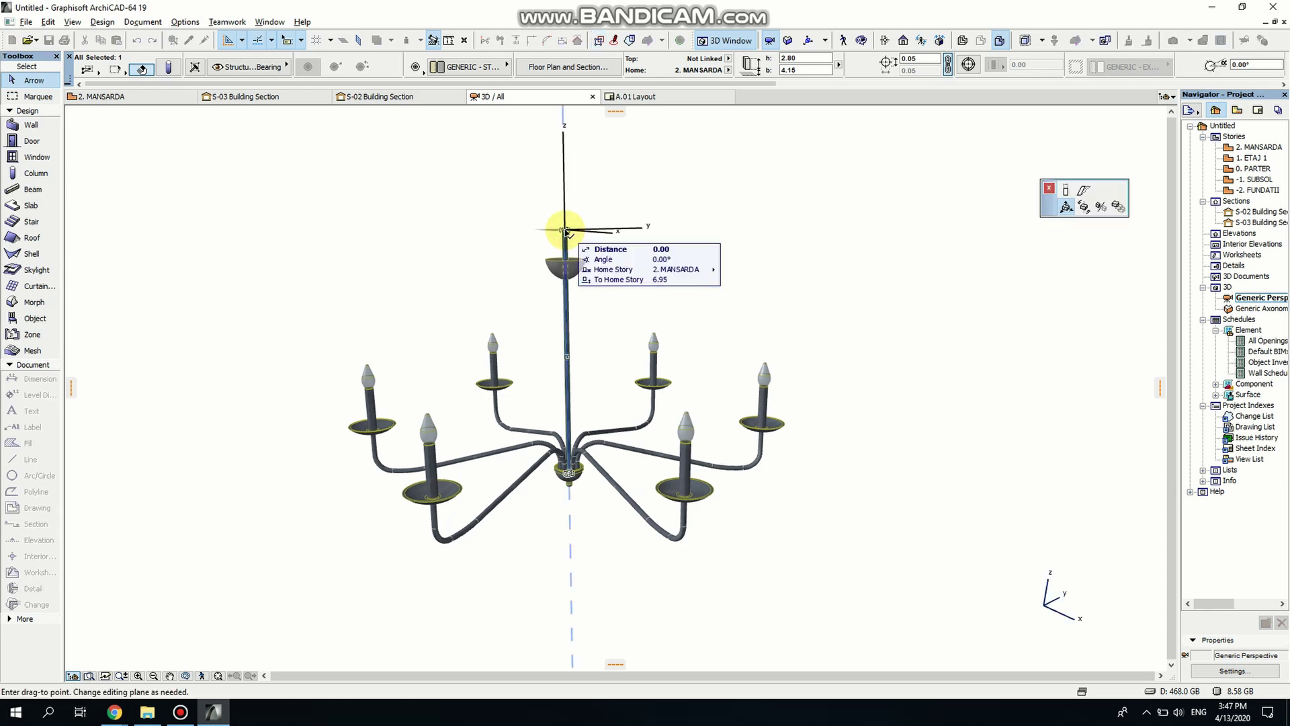
click(1069, 193)
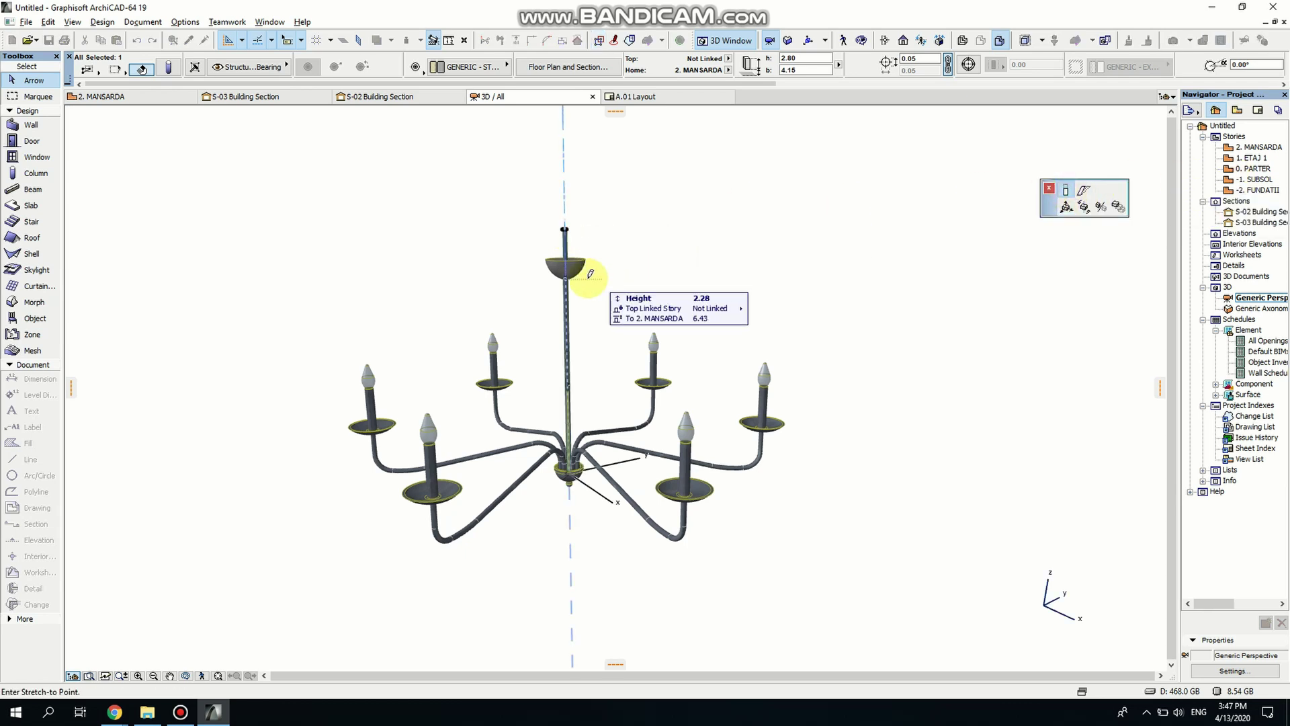
click(568, 273)
scroll(582, 273, up, 5)
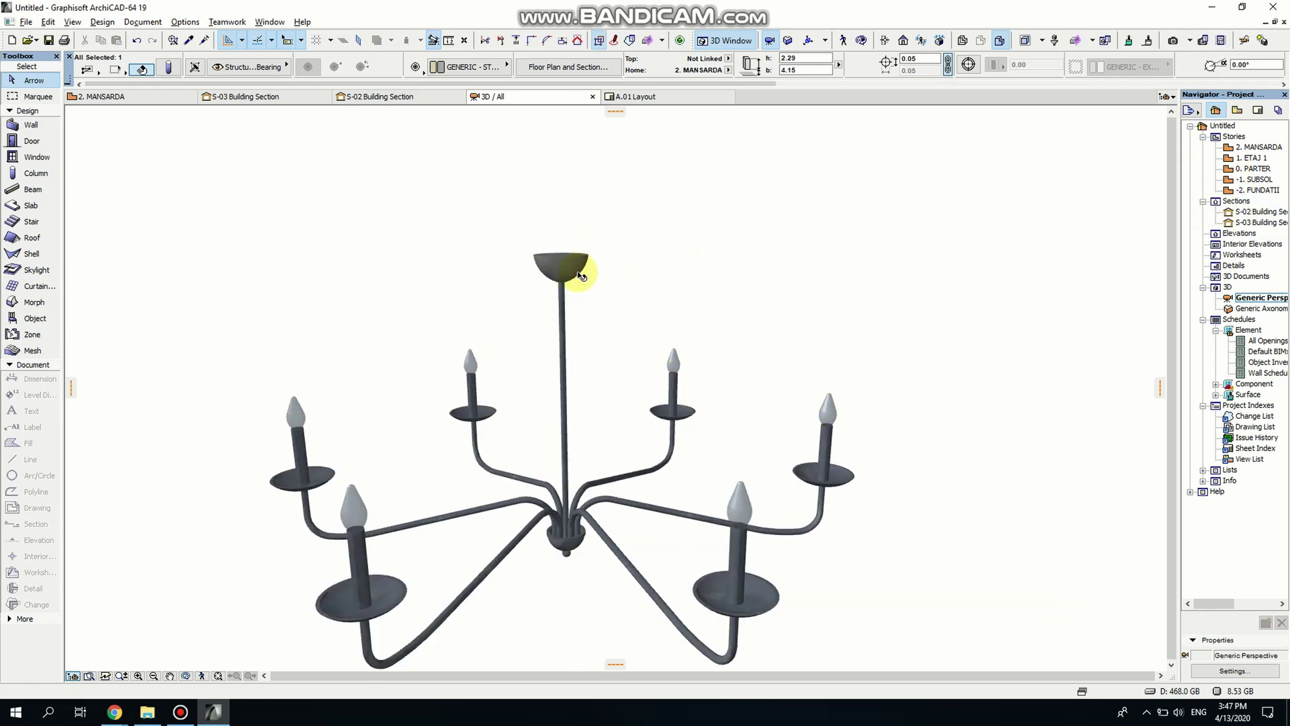
- Override the surface of the bowl-shaped cap at the rod's top with Metal - Iron
click(185, 675)
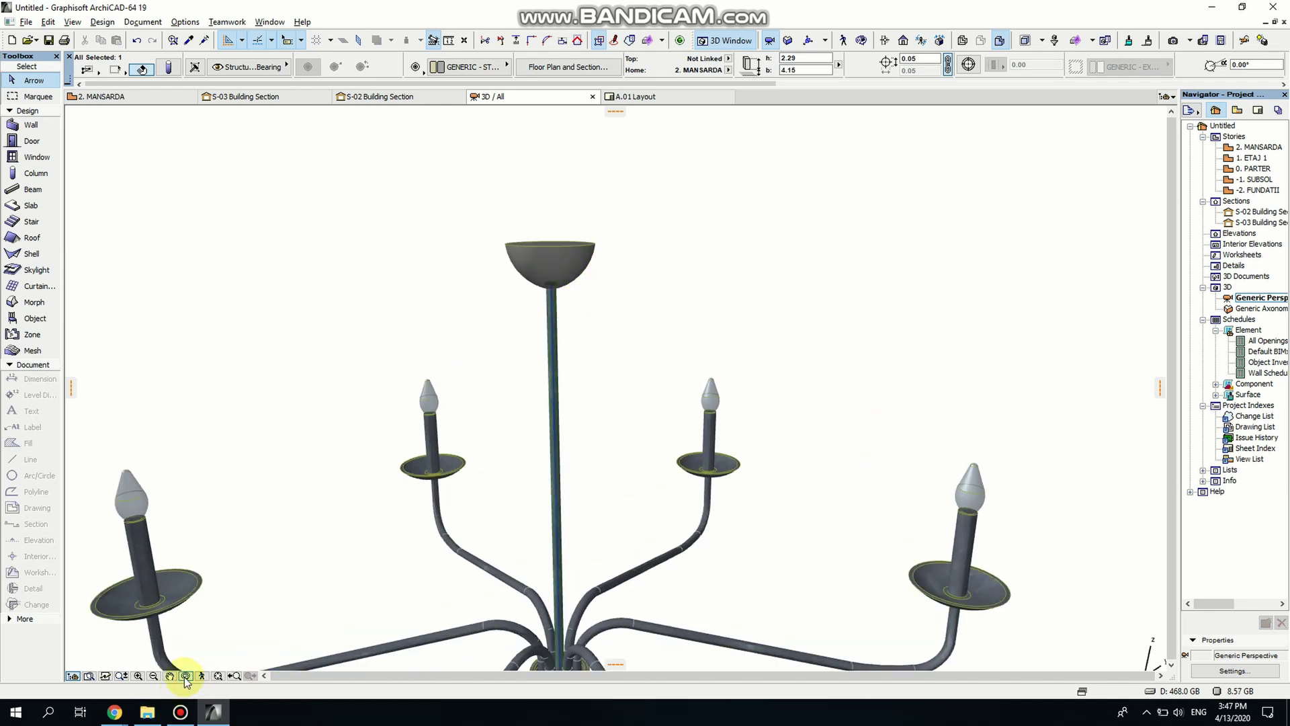
click(374, 599)
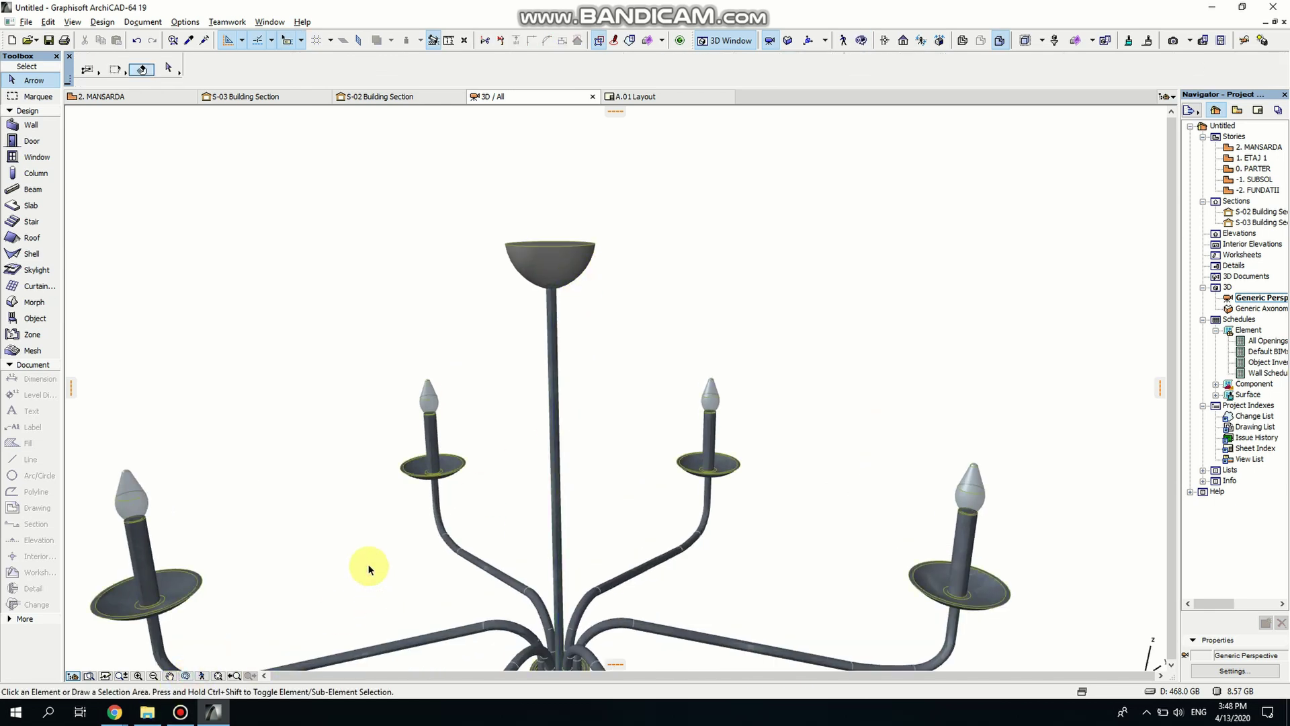
click(187, 676)
scroll(339, 590, down, 2)
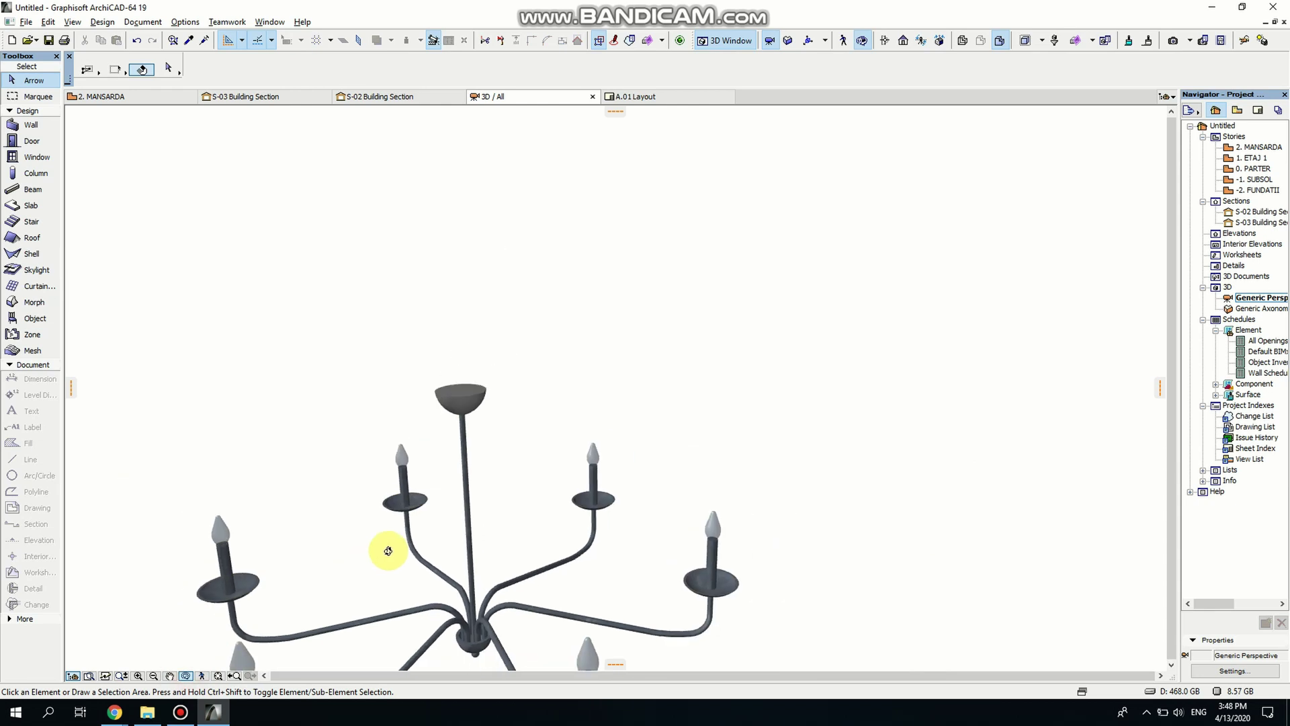
drag(496, 624, 466, 582)
middle_drag(471, 576, 625, 459)
drag(625, 458, 660, 302)
click(626, 268)
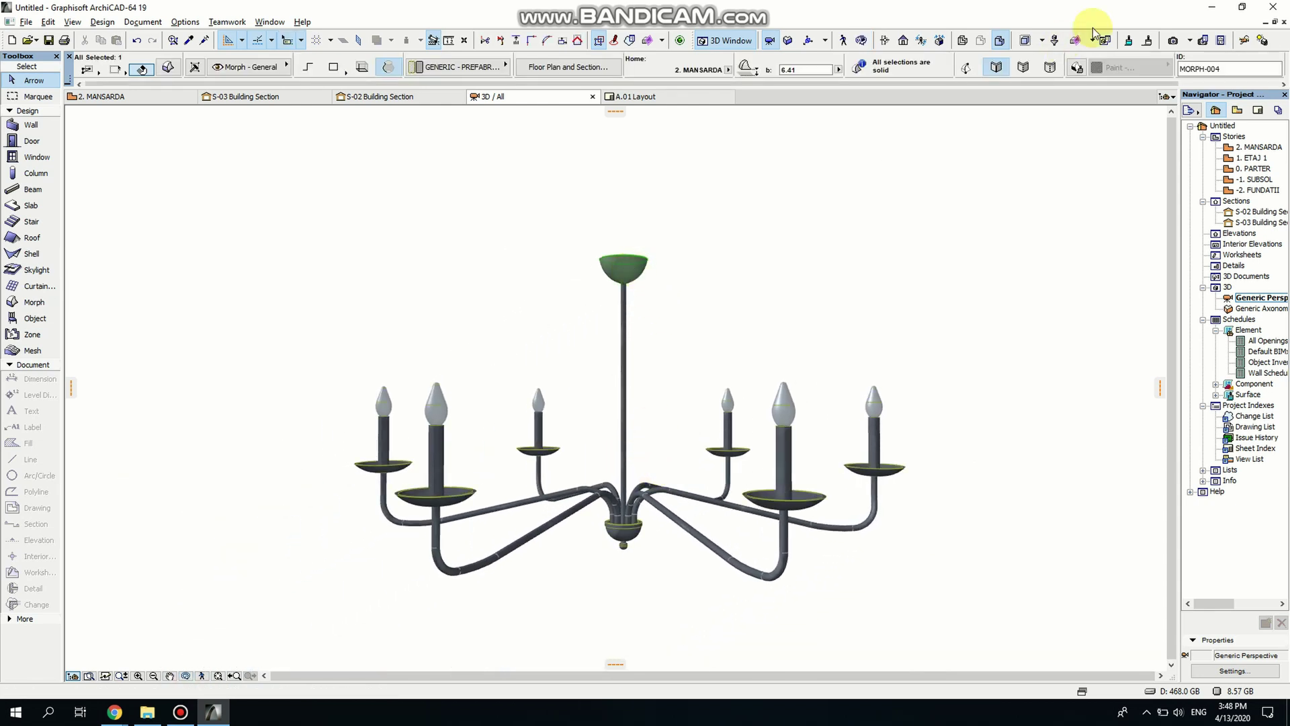
click(1077, 67)
click(1119, 68)
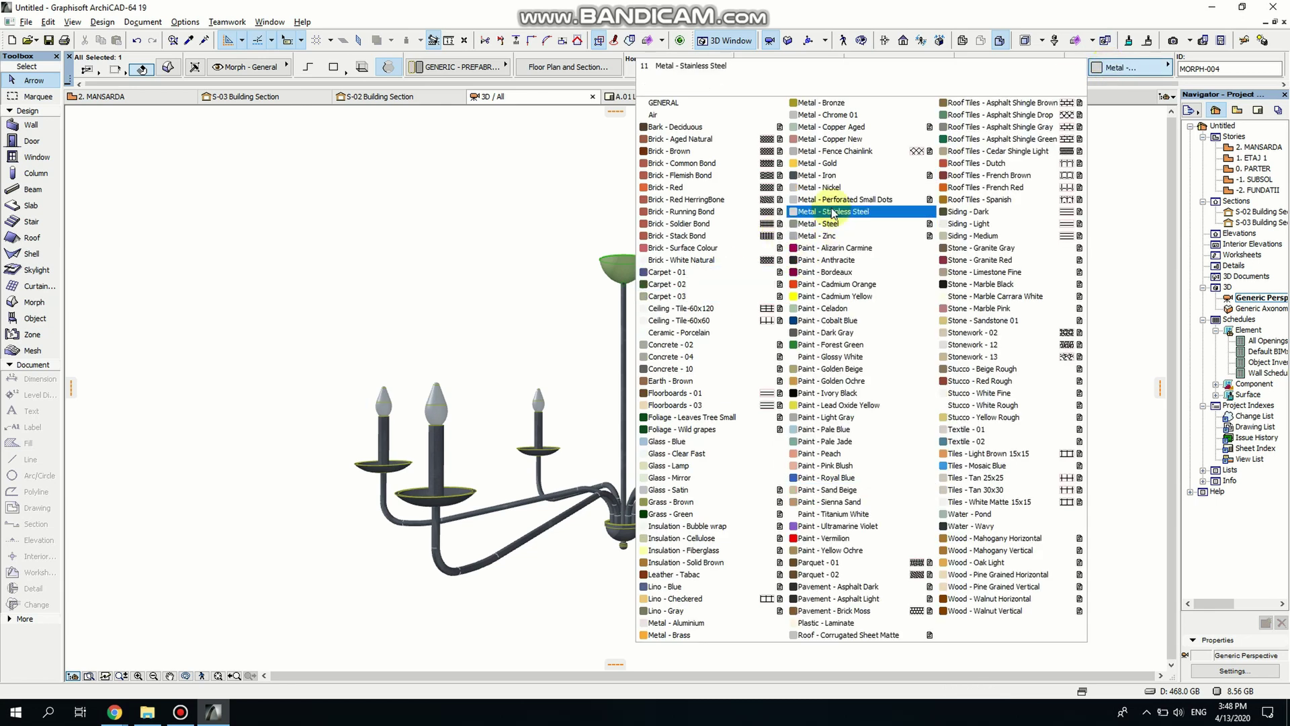
click(821, 176)
click(586, 245)
scroll(623, 510, down, 1)
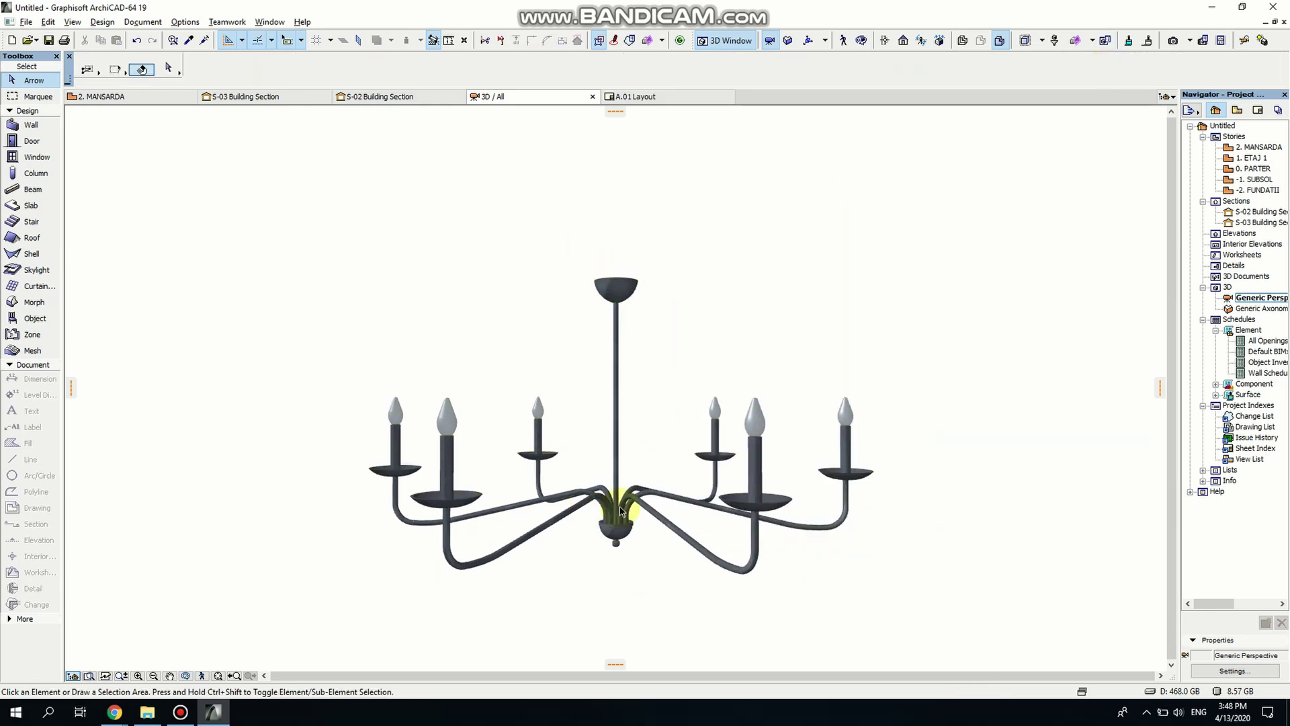
middle_drag(622, 510, 520, 478)
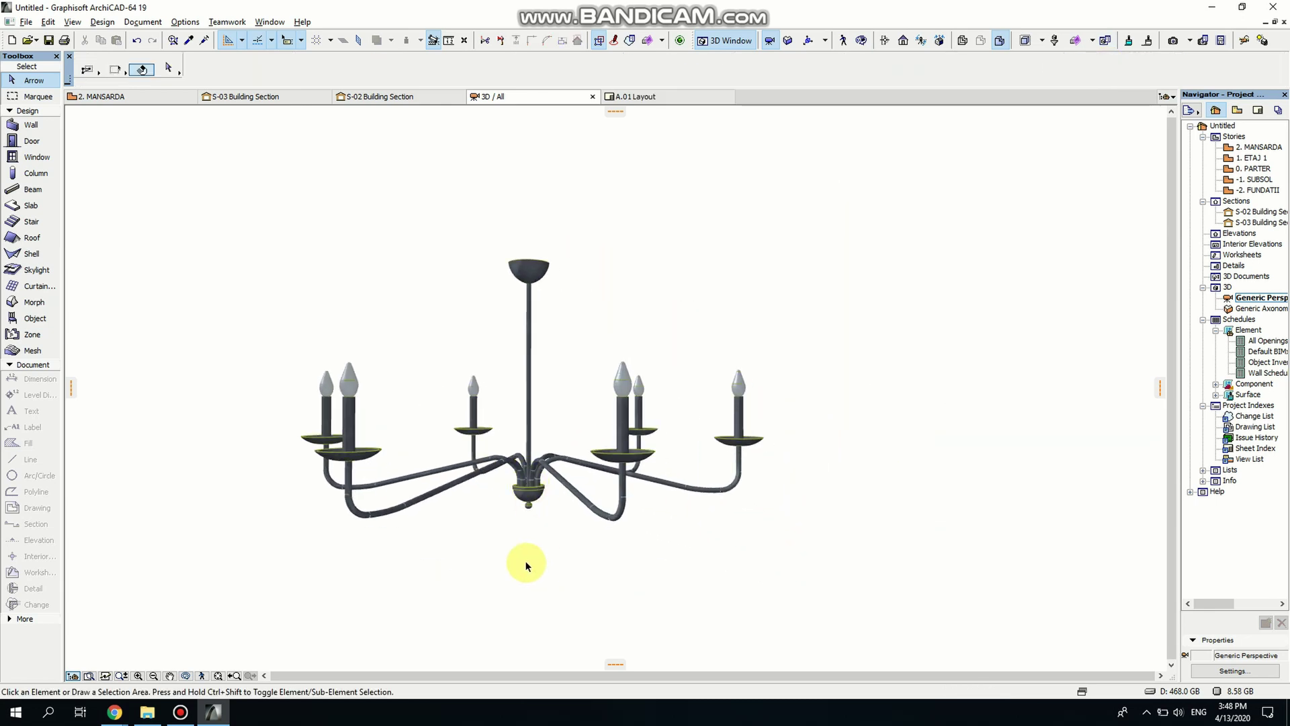
click(187, 676)
drag(403, 604, 387, 638)
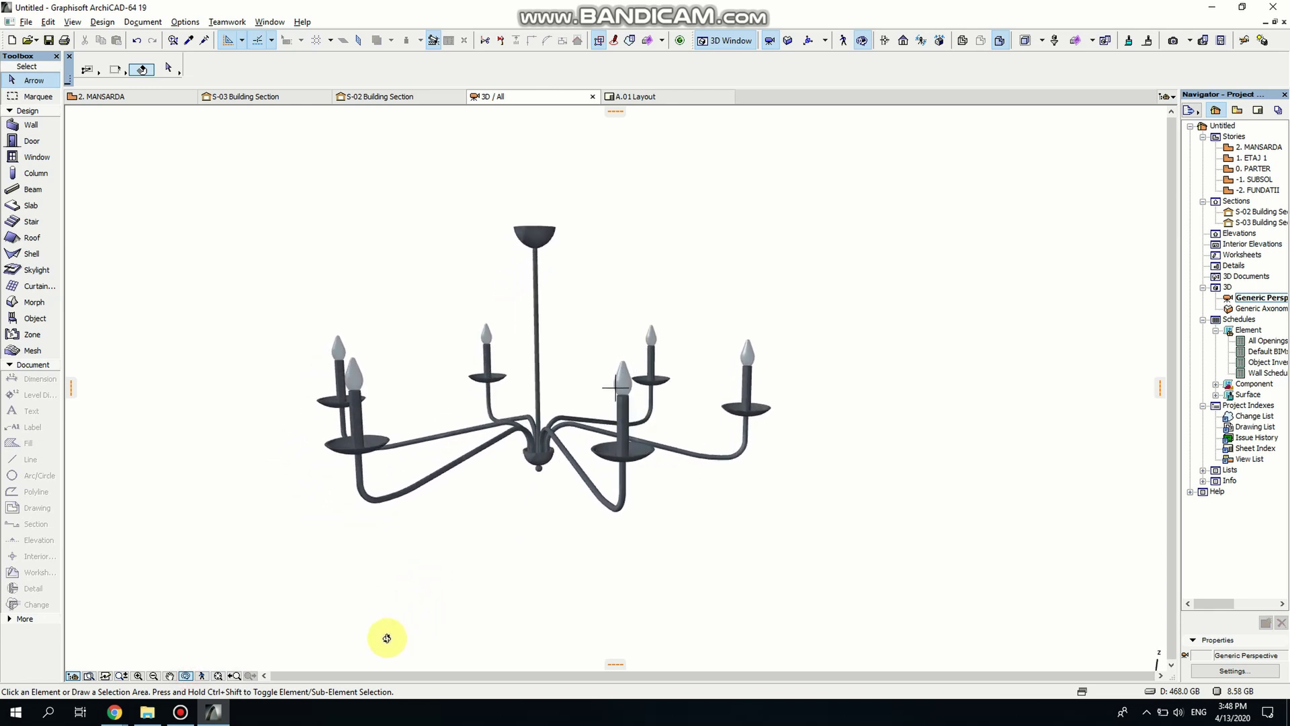